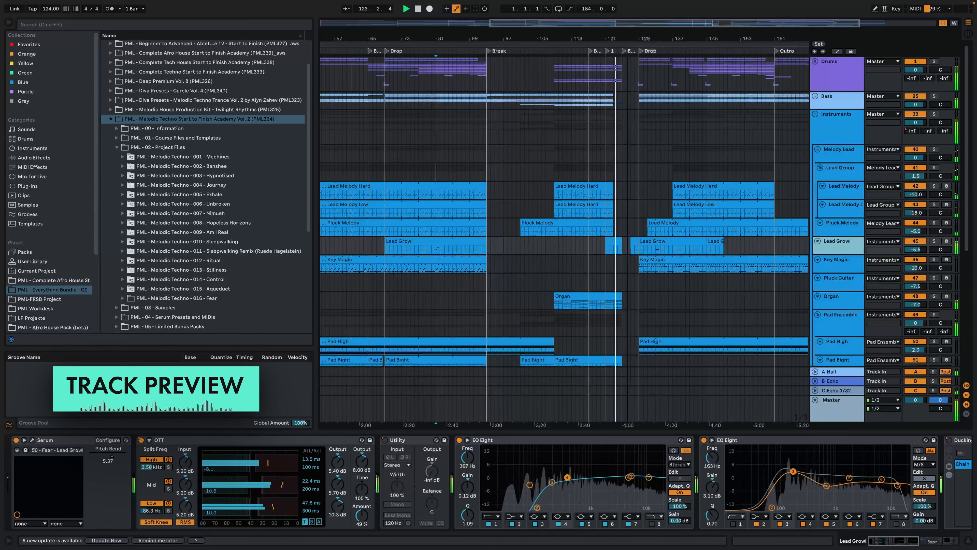
Select the PML - Melodic Techno - 016 - Fear folder in the browser and show the whole arrangement.
{"action": "left_click_drag", "start_coordinate": [628, 40], "coordinate": [627, 64]}
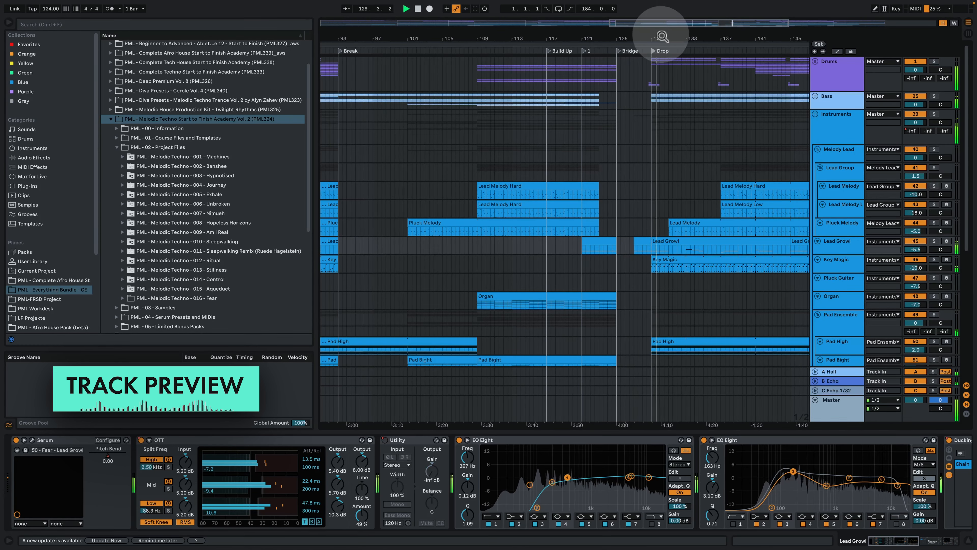
{"action": "left_click_drag", "start_coordinate": [662, 36], "coordinate": [662, 18]}
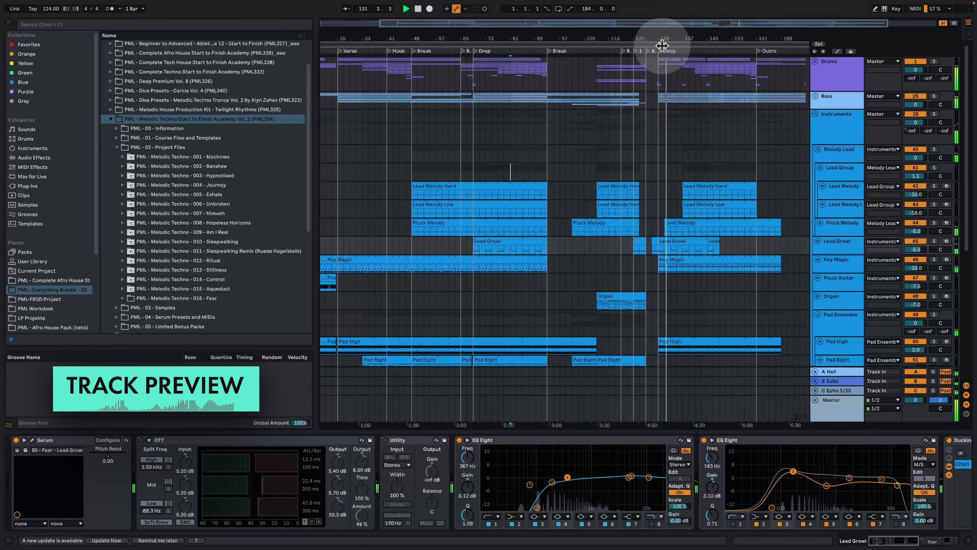
{"action": "left_click", "coordinate": [703, 98]}
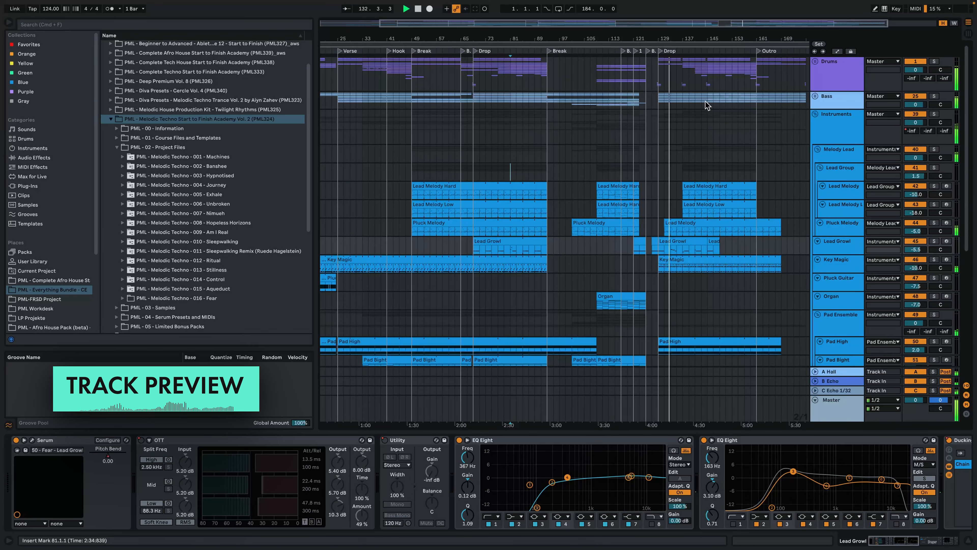
{"action": "left_click", "coordinate": [187, 298]}
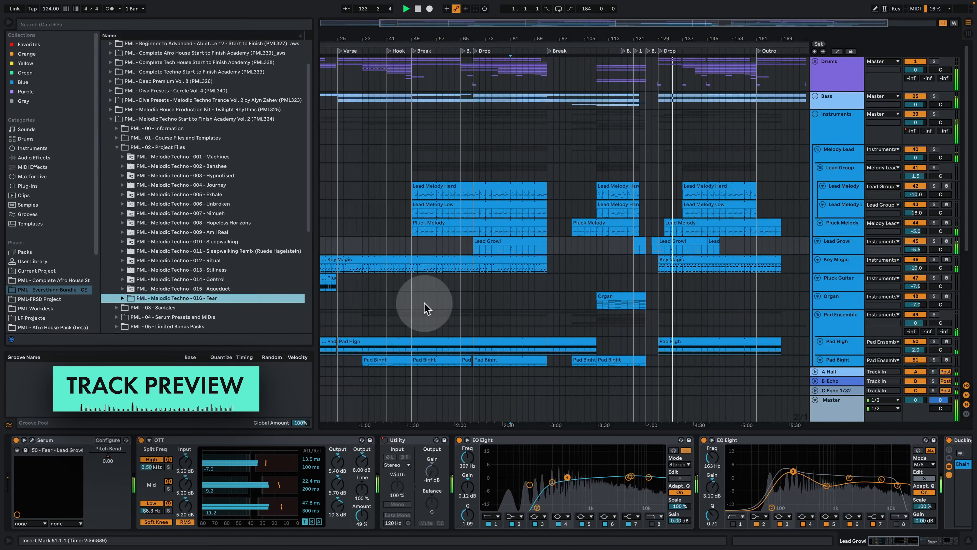
{"action": "left_click", "coordinate": [551, 280]}
{"action": "left_click", "coordinate": [676, 178]}
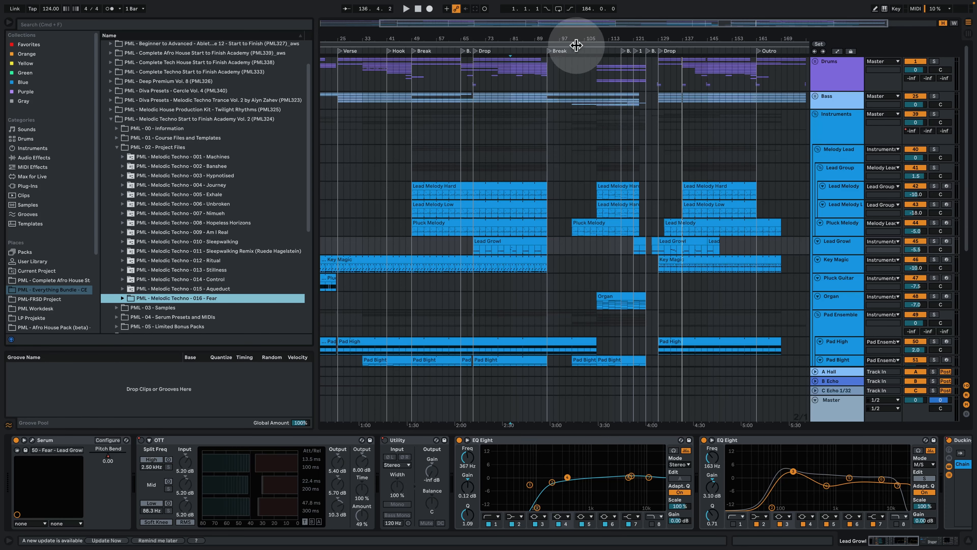
{"action": "double_click", "coordinate": [576, 36]}
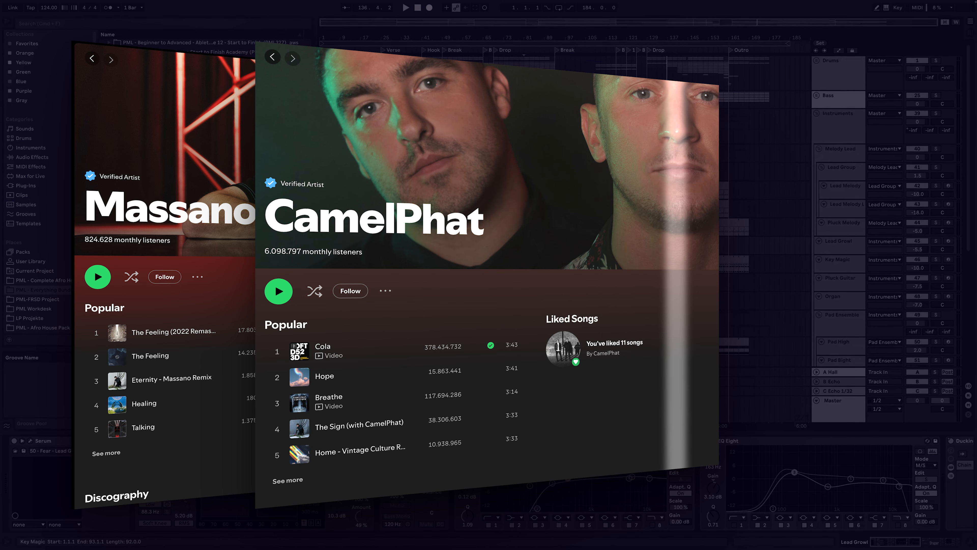
{"action": "left_click", "coordinate": [796, 428]}
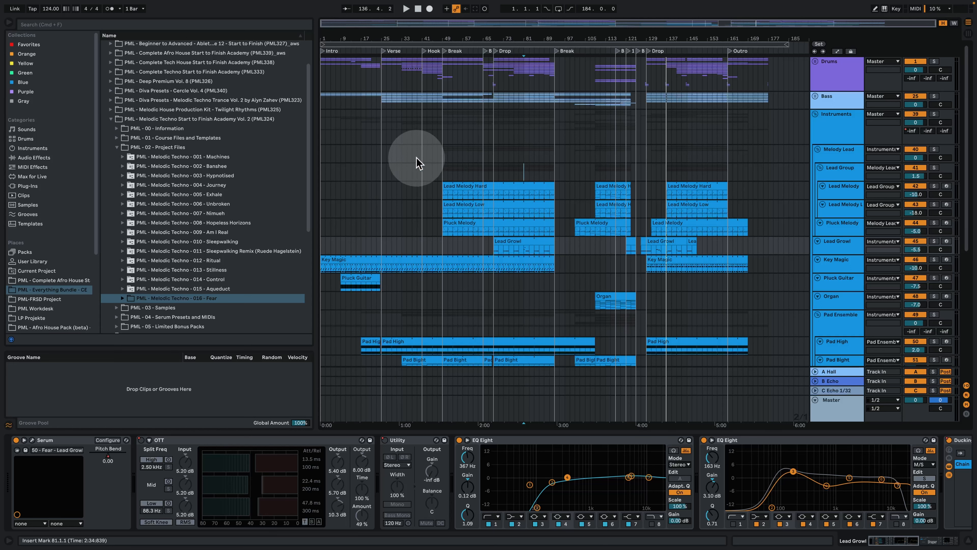
Play the arrangement from bar 1 and hide the device view to make room for the lower tracks.
{"action": "left_click", "coordinate": [322, 82]}
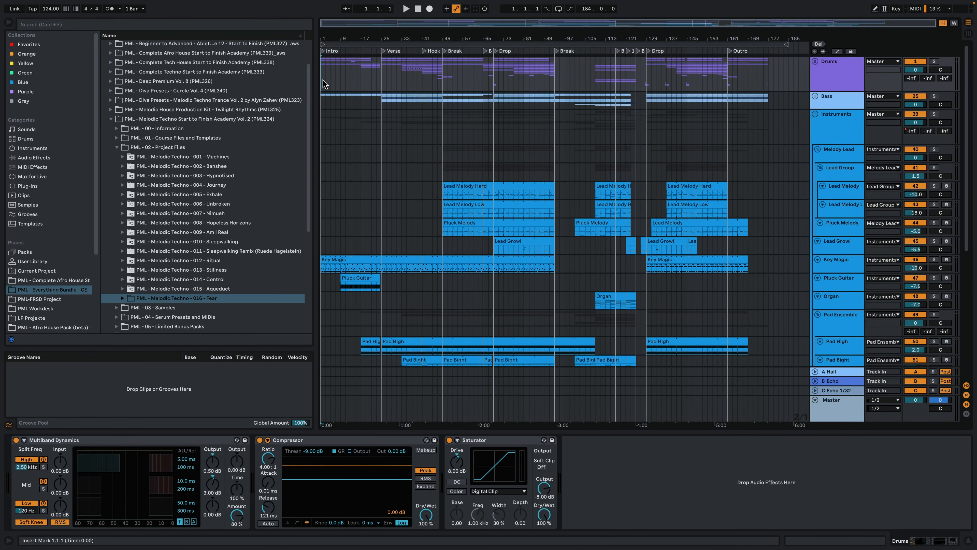
{"action": "key", "text": "space"}
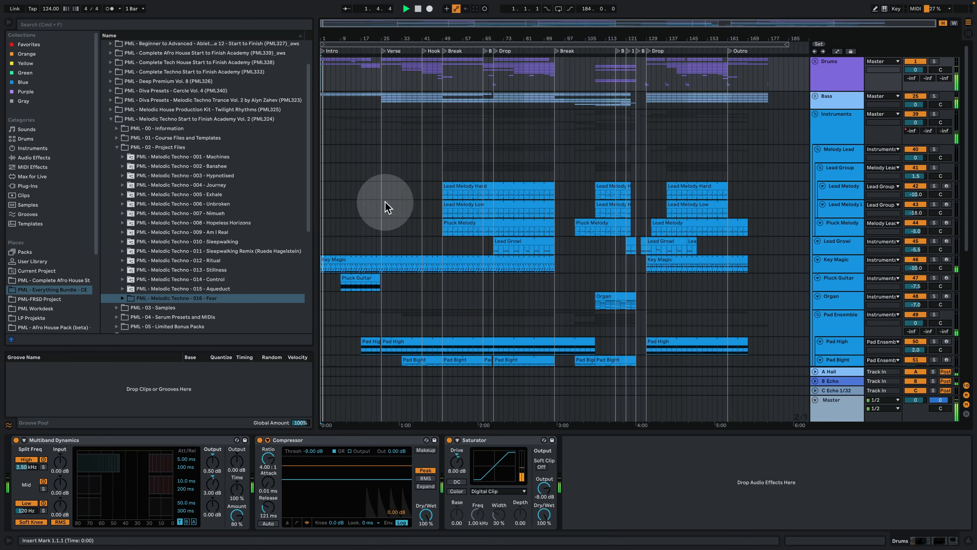
{"action": "left_click", "coordinate": [965, 542]}
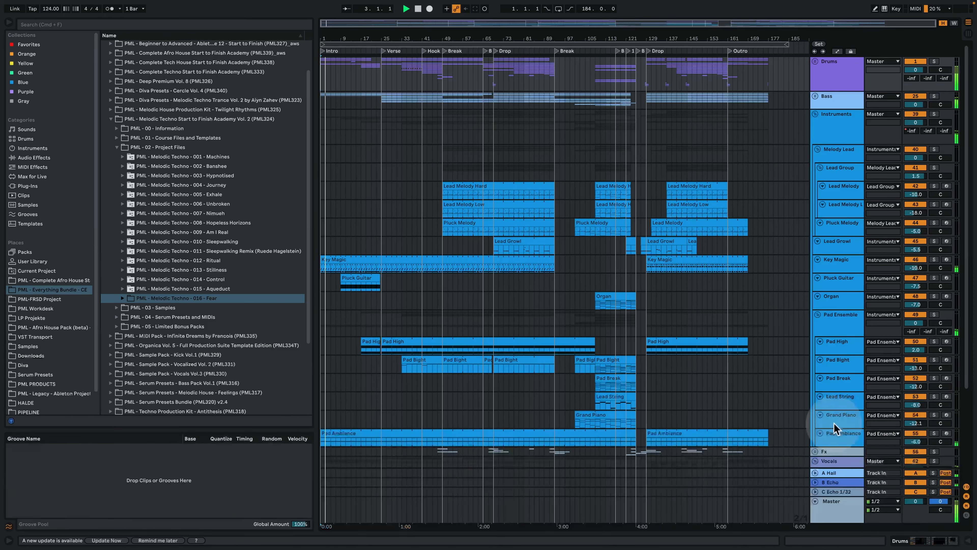
{"action": "scroll", "coordinate": [731, 393], "scroll_direction": "down", "scroll_amount": 3}
{"action": "scroll", "coordinate": [764, 186], "scroll_direction": "up", "scroll_amount": 3}
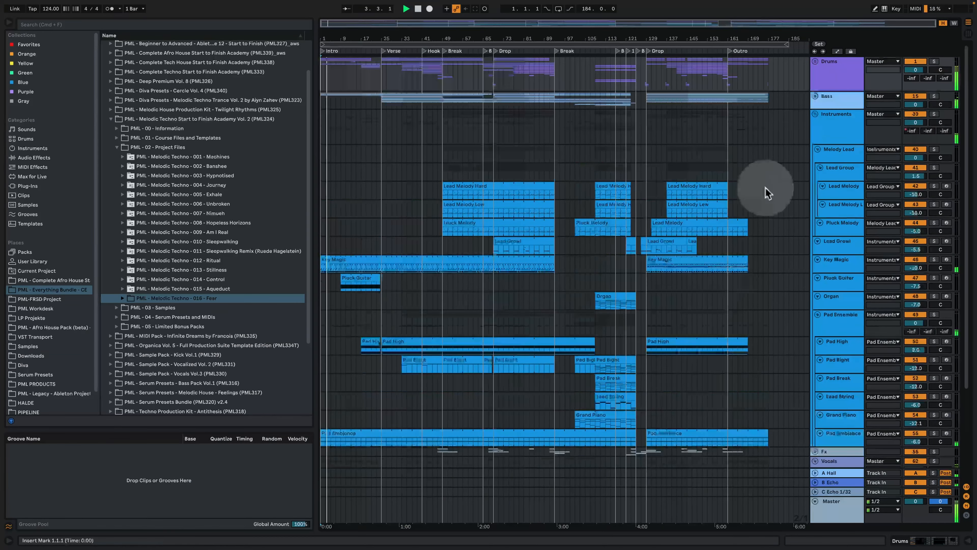
Collapse the Instruments group and activate the Vocal track in the Vocals group with playback stopped.
{"action": "left_click", "coordinate": [816, 114]}
{"action": "key", "text": "space"}
{"action": "key", "text": "plus"}
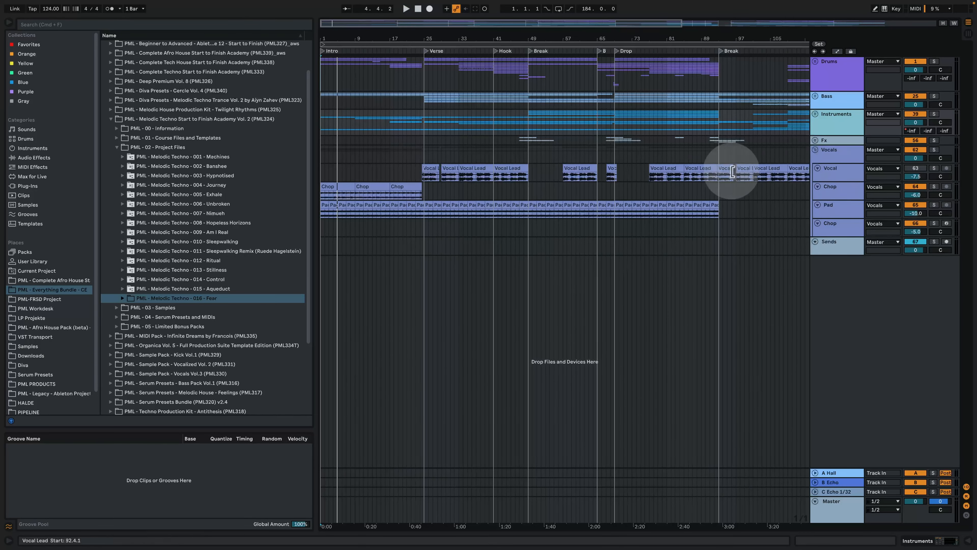
{"action": "left_click", "coordinate": [915, 169]}
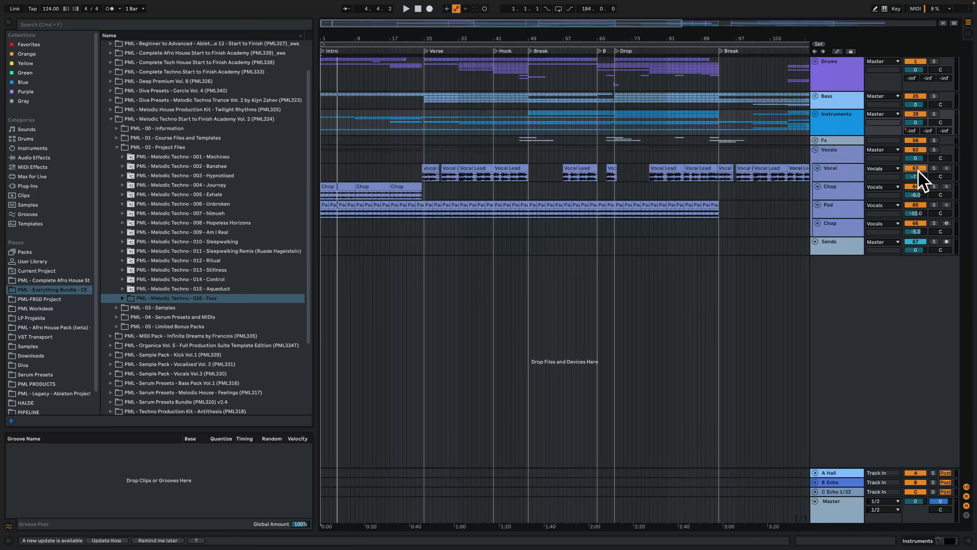
Play the intro from bar 17.
{"action": "left_click_drag", "start_coordinate": [520, 33], "coordinate": [481, 34]}
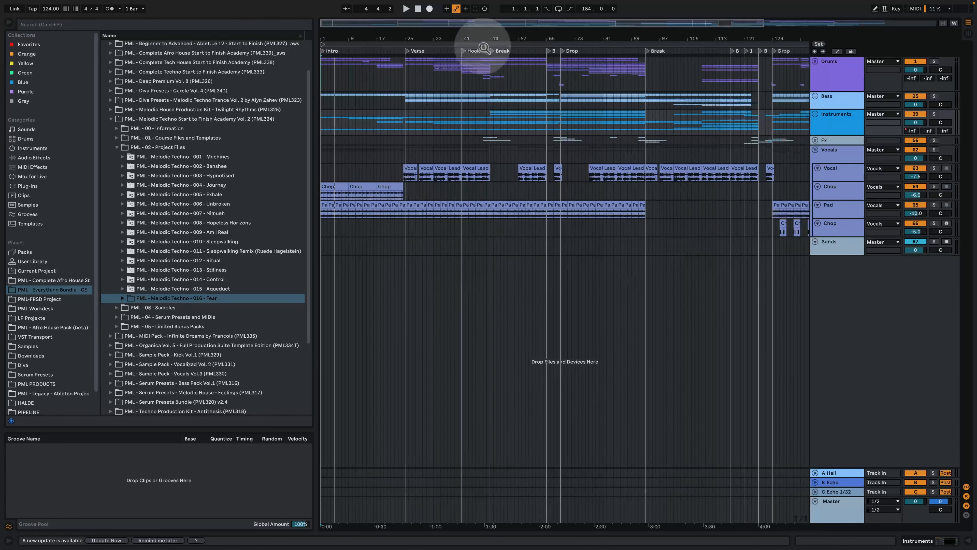
{"action": "left_click", "coordinate": [378, 151]}
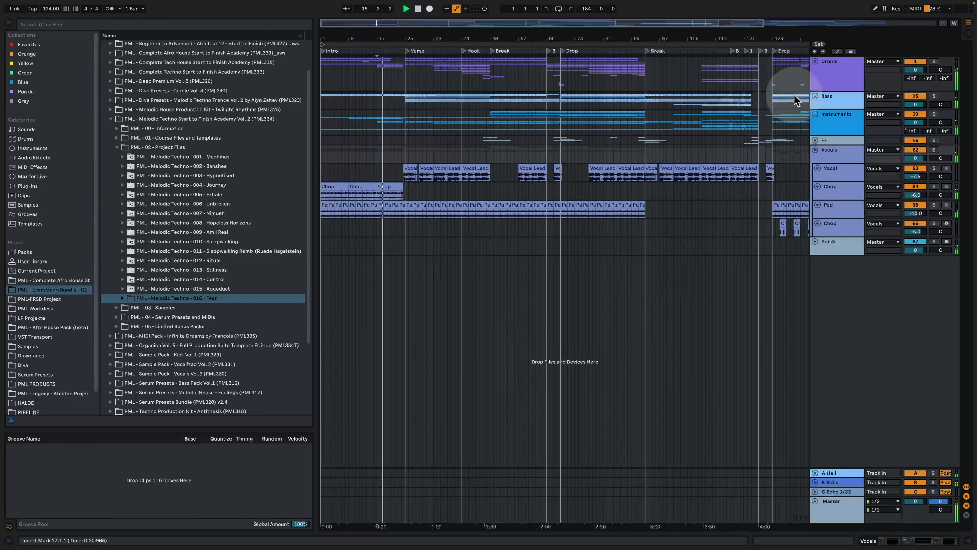
Expand the Bass group and play the verse from bar 25 while looking through the bass tracks.
{"action": "left_click", "coordinate": [815, 97]}
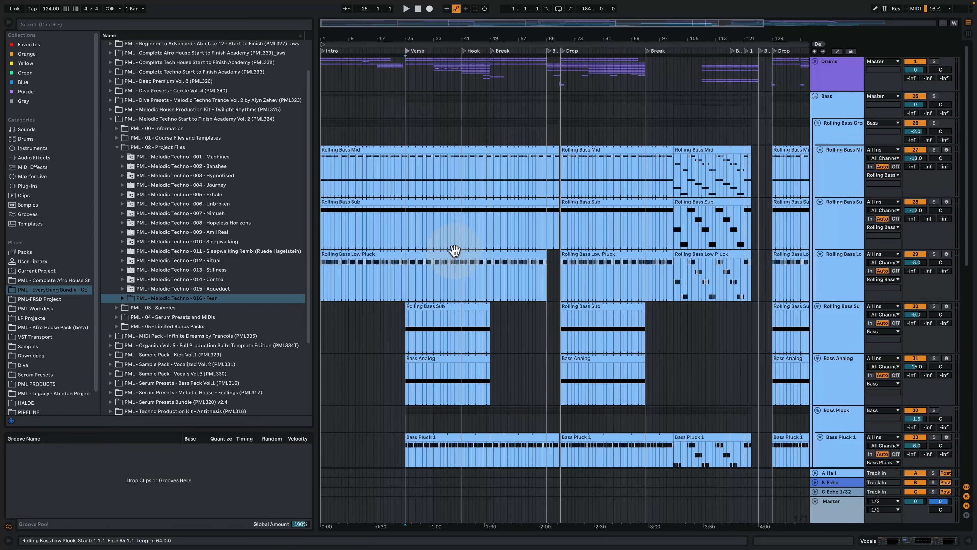
{"action": "scroll", "coordinate": [453, 258], "scroll_direction": "down", "scroll_amount": 4}
{"action": "key", "text": "space"}
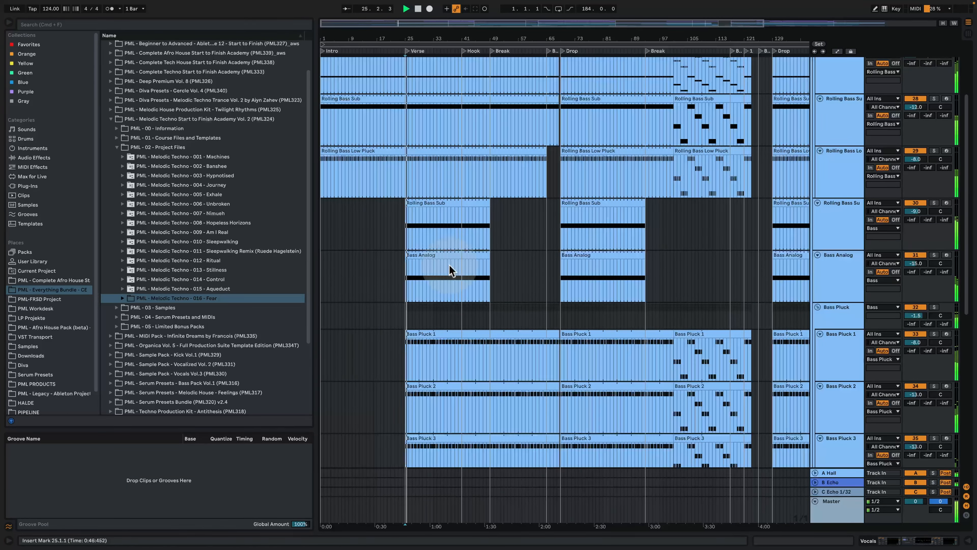
{"action": "scroll", "coordinate": [450, 269], "scroll_direction": "down", "scroll_amount": 8}
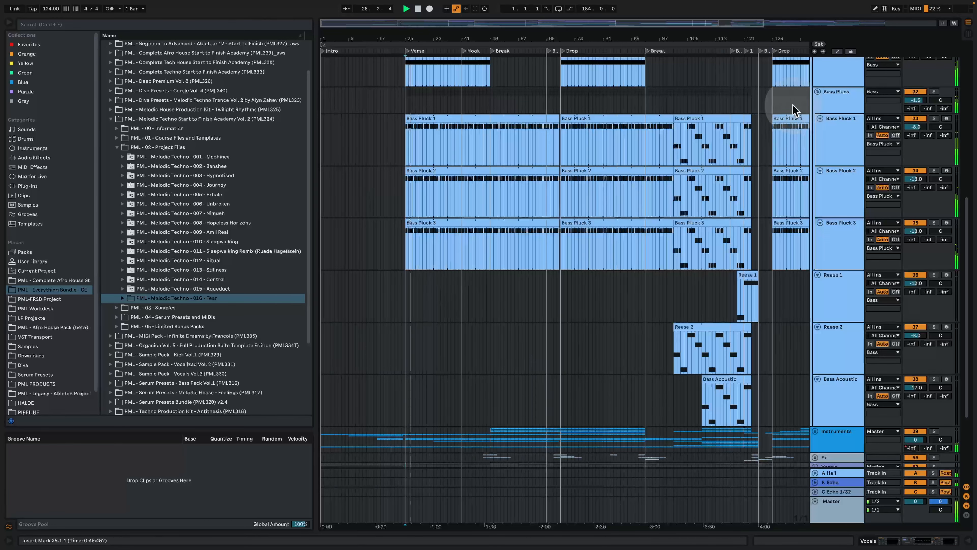
Collapse the Bass Pluck group and the Rolling Bass group inside the Bass group.
{"action": "left_click", "coordinate": [817, 91]}
{"action": "scroll", "coordinate": [800, 148], "scroll_direction": "up", "scroll_amount": 5}
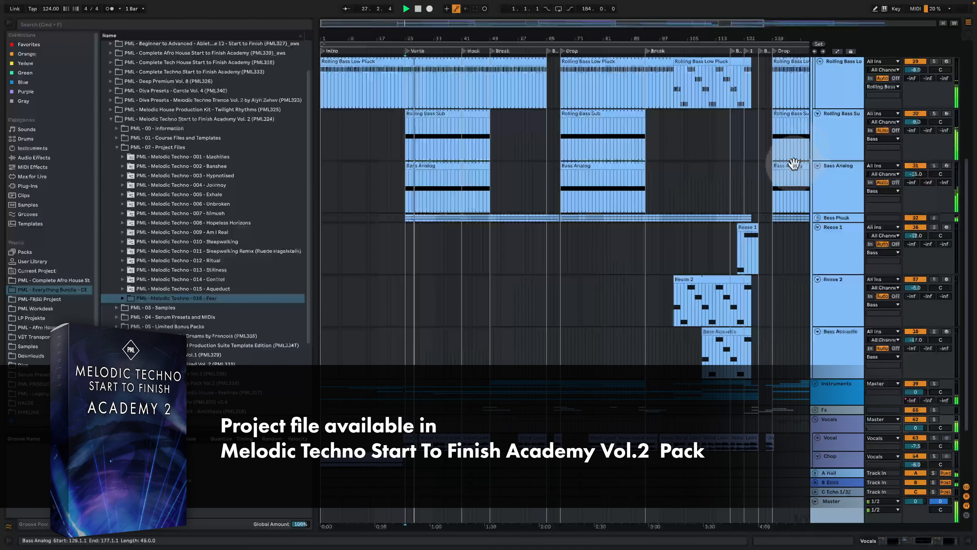
{"action": "scroll", "coordinate": [793, 164], "scroll_direction": "up", "scroll_amount": 7}
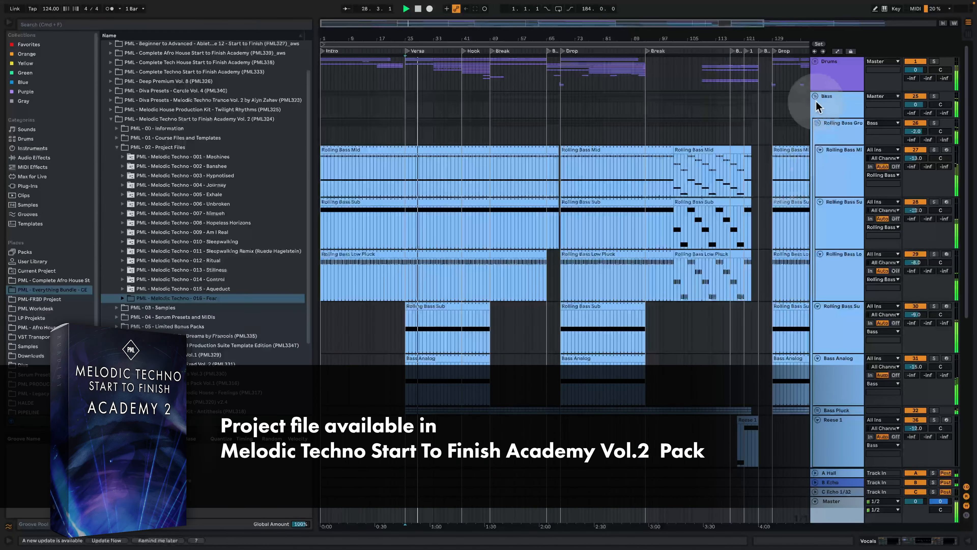
{"action": "left_click", "coordinate": [817, 123]}
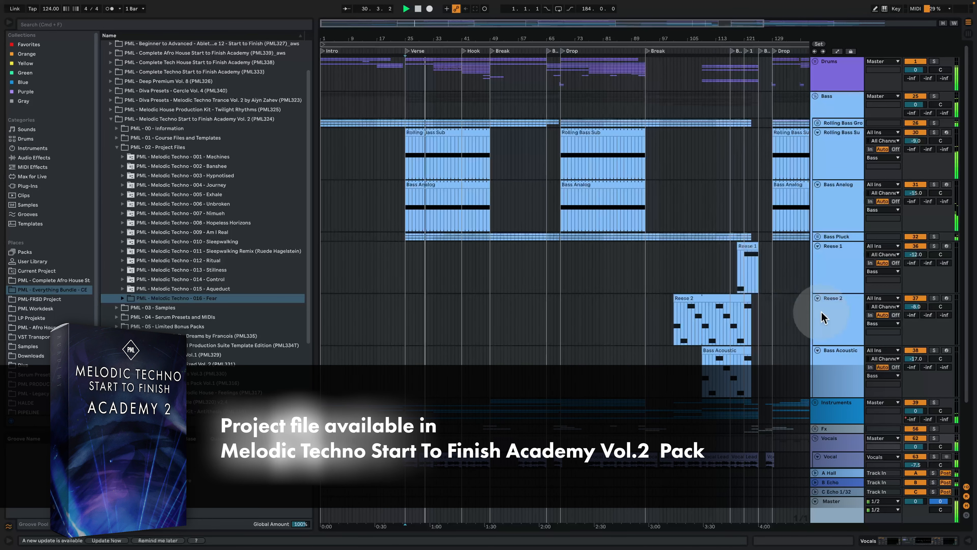
Reduce the heights of the Reese 1, Reese 2 and Bass Acoustic tracks.
{"action": "left_click_drag", "start_coordinate": [843, 293], "coordinate": [843, 269]}
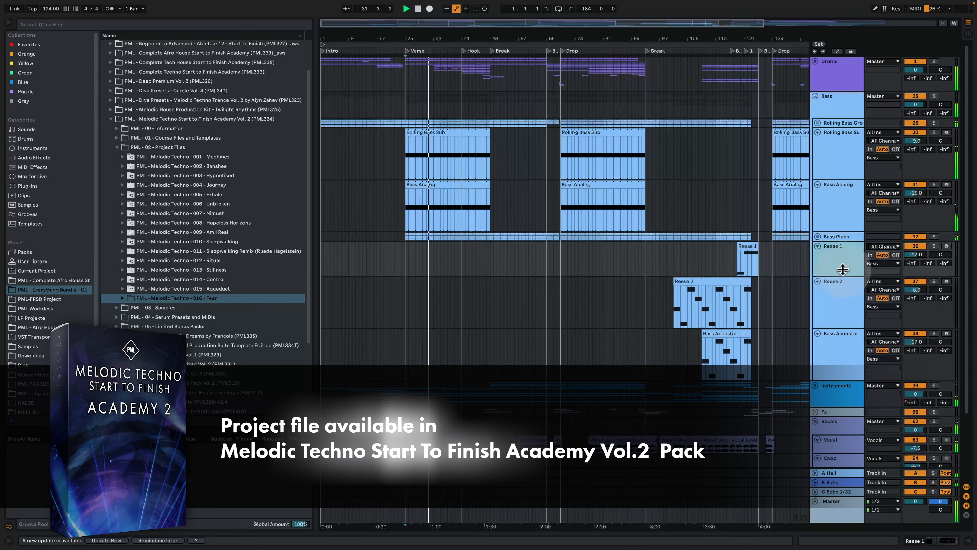
{"action": "left_click_drag", "start_coordinate": [843, 320], "coordinate": [842, 287]}
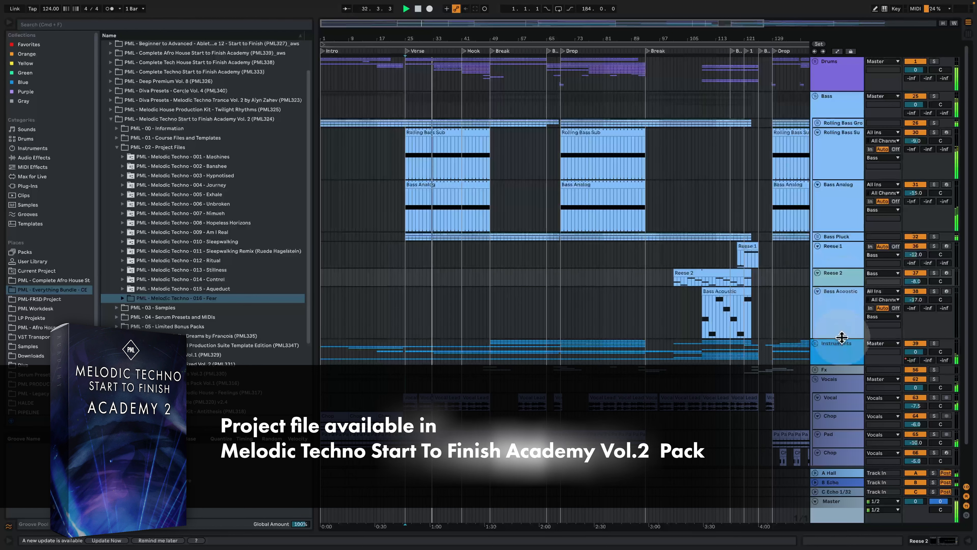
{"action": "left_click_drag", "start_coordinate": [841, 337], "coordinate": [842, 307]}
Examine where the individual tracks in the Drums group play, then collapse the group again.
{"action": "left_click", "coordinate": [816, 61]}
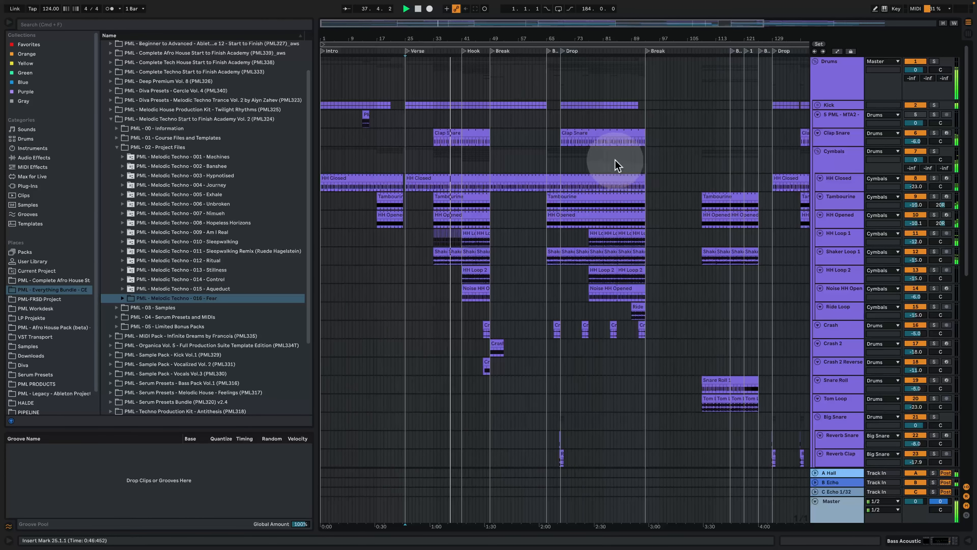
{"action": "left_click", "coordinate": [816, 62]}
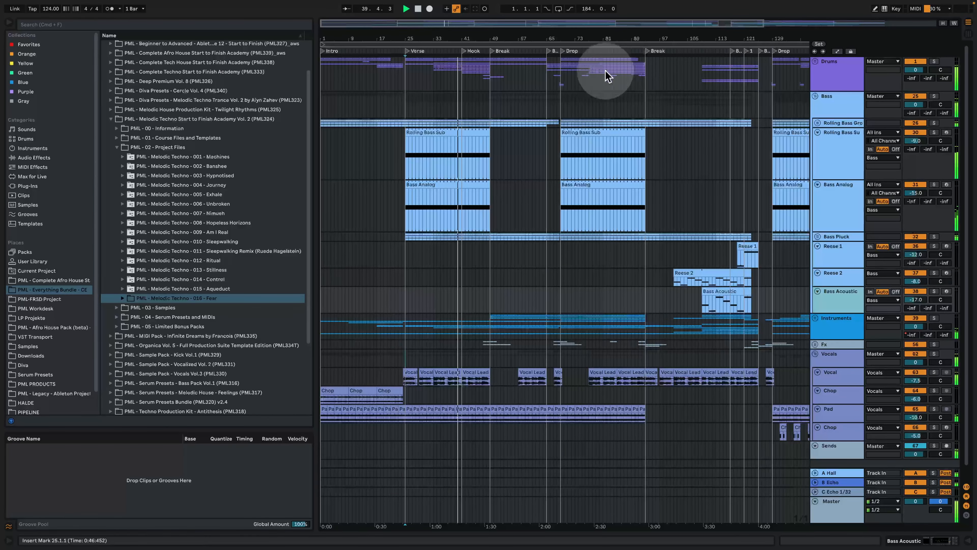
{"action": "left_click_drag", "start_coordinate": [461, 38], "coordinate": [454, 34]}
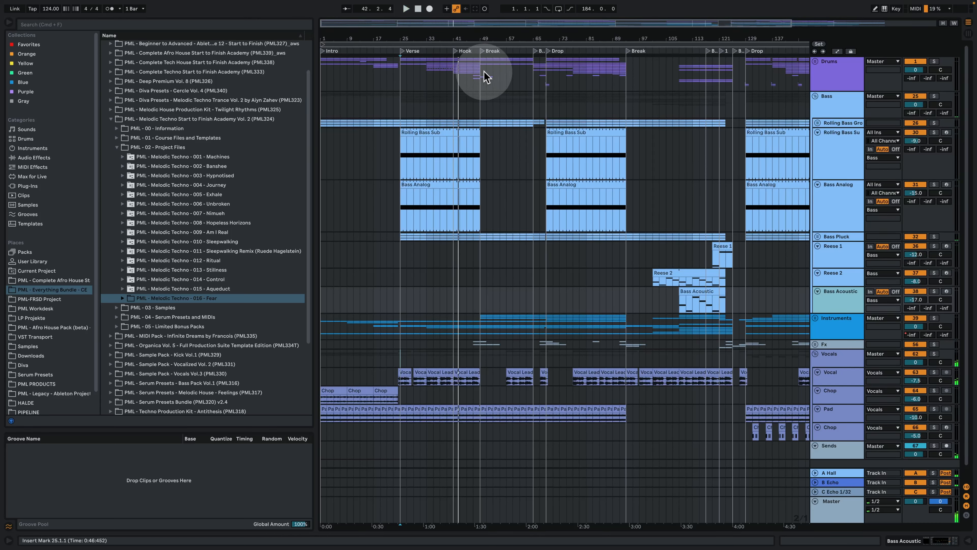
Expand the Drums group and listen to the break from bar 49 and the bridge from bar 65.
{"action": "left_click", "coordinate": [816, 62]}
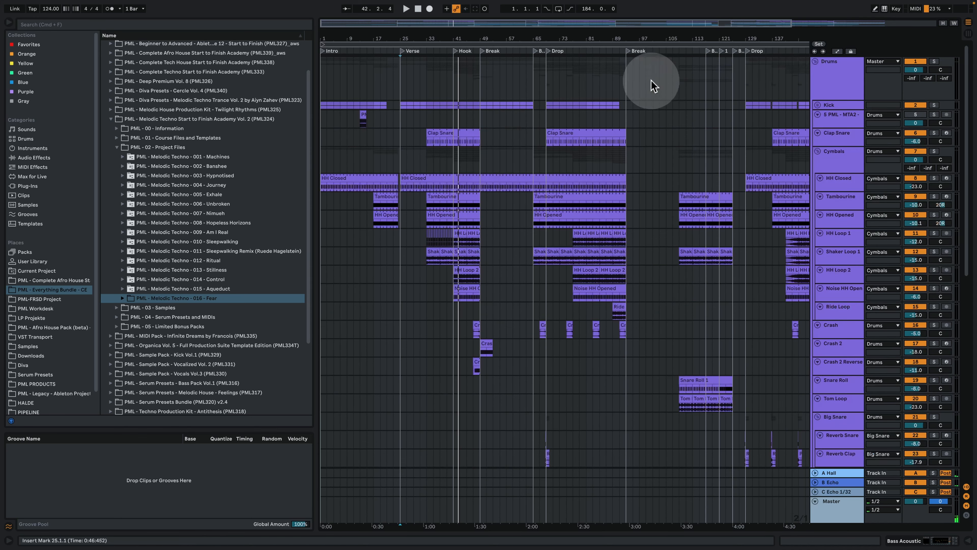
{"action": "left_click", "coordinate": [484, 123]}
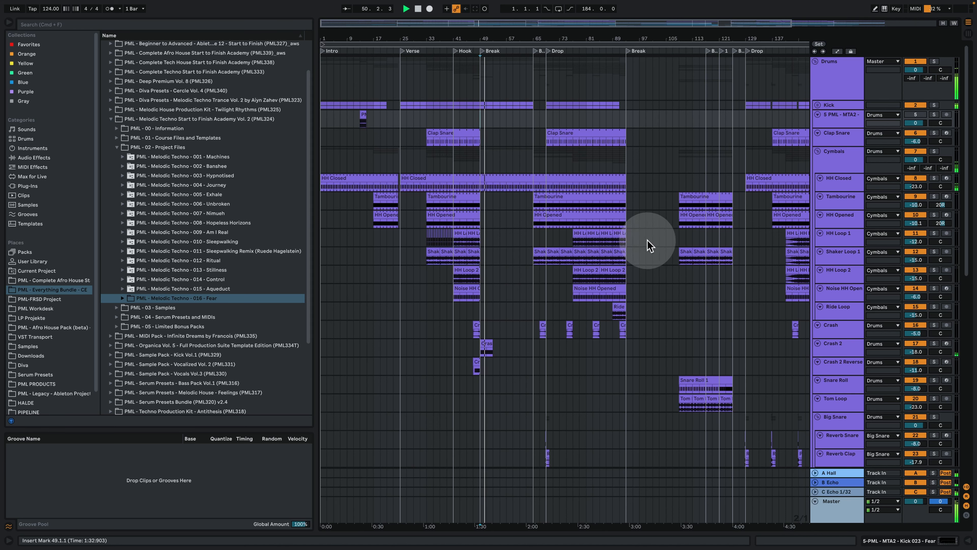
{"action": "scroll", "coordinate": [545, 38], "scroll_direction": "up", "scroll_amount": 3}
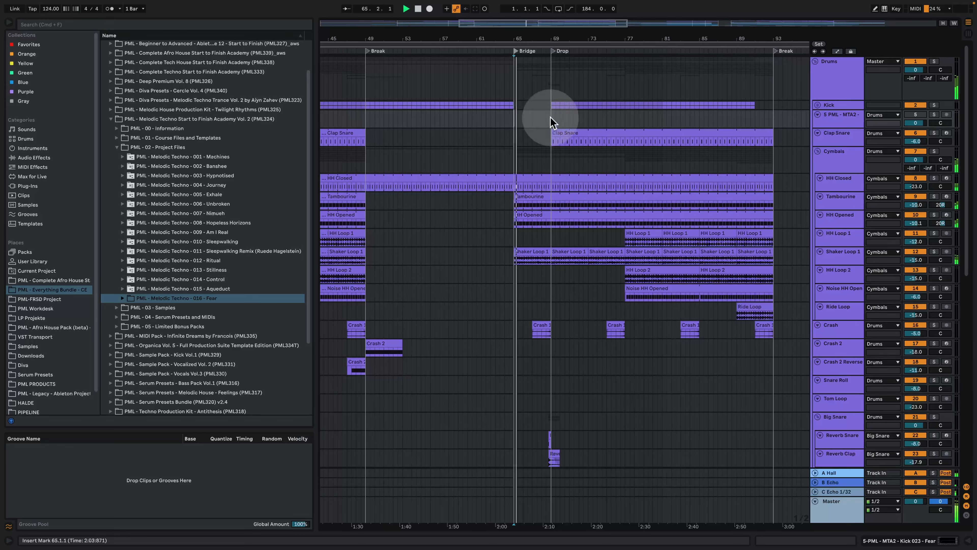
{"action": "scroll", "coordinate": [559, 40], "scroll_direction": "down", "scroll_amount": 1}
{"action": "left_click_drag", "start_coordinate": [556, 39], "coordinate": [557, 37]}
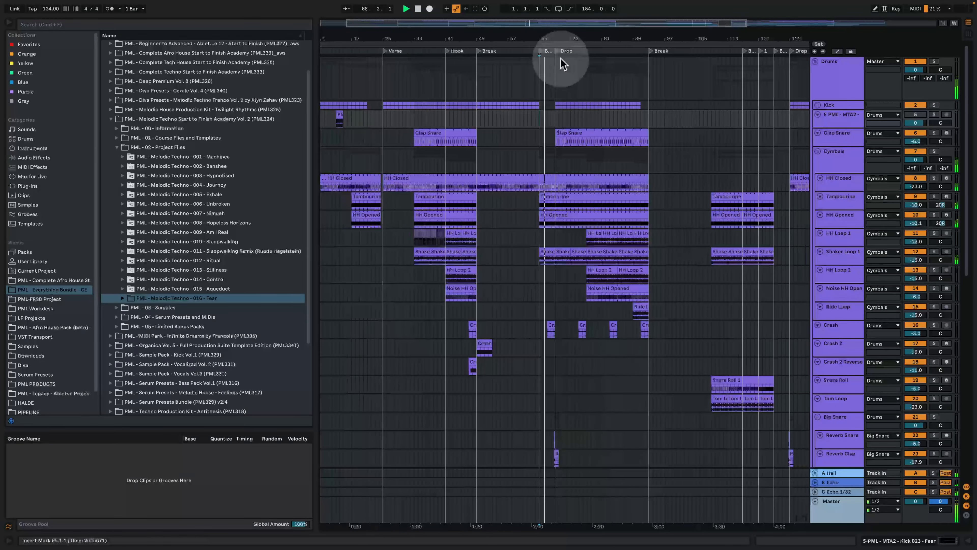
{"action": "key", "text": "space"}
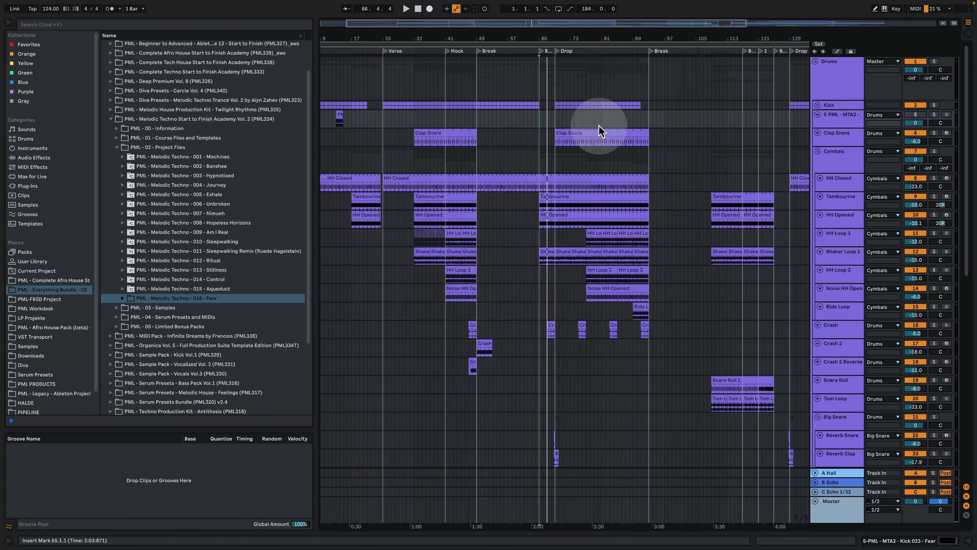
Play the drop from bar 69 and collapse the Drums group.
{"action": "left_click", "coordinate": [558, 51]}
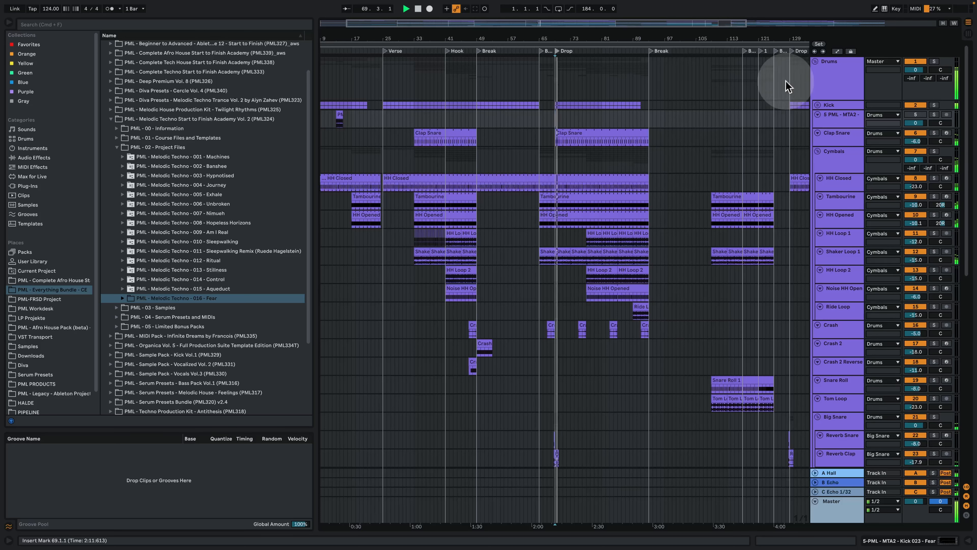
{"action": "left_click", "coordinate": [815, 61]}
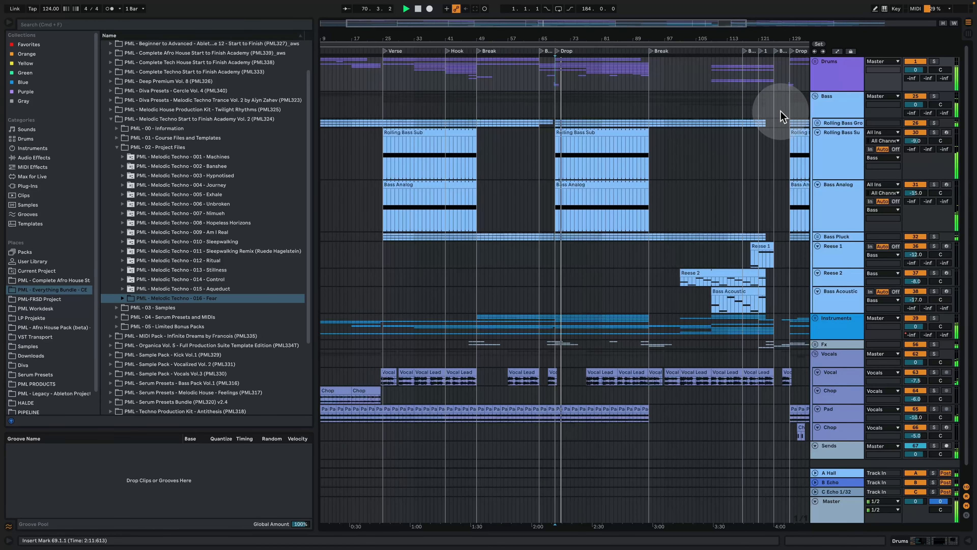
Show the full arrangement and expand the Rolling Bass group inside the Bass group.
{"action": "left_click_drag", "start_coordinate": [580, 36], "coordinate": [579, 16]}
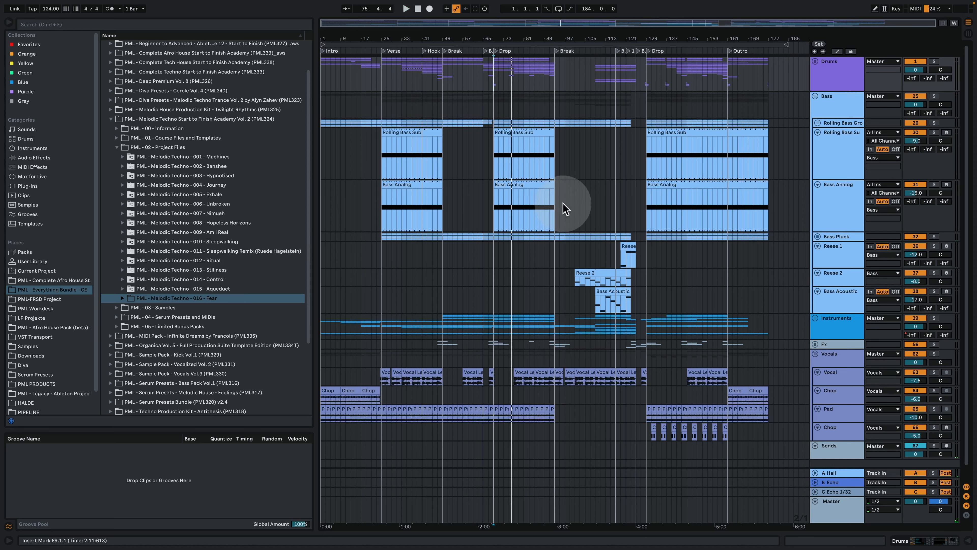
{"action": "left_click", "coordinate": [817, 123]}
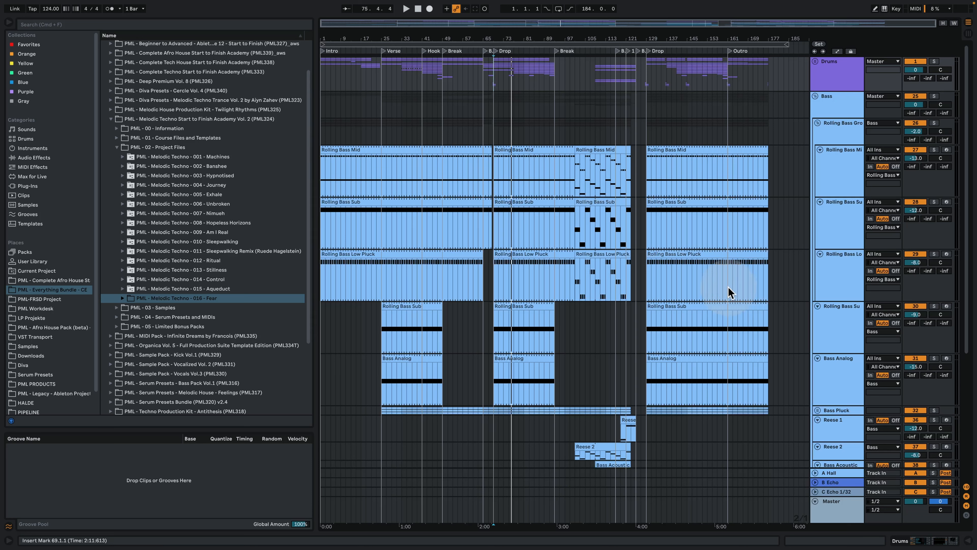
Play the second break from bar 101, where the rolling bass pattern changes.
{"action": "left_click", "coordinate": [557, 177]}
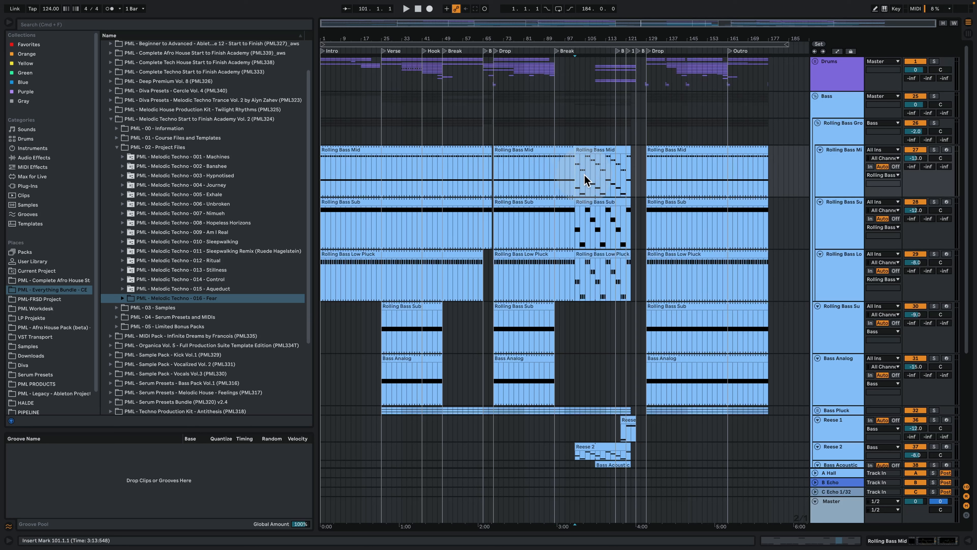
{"action": "key", "text": "space"}
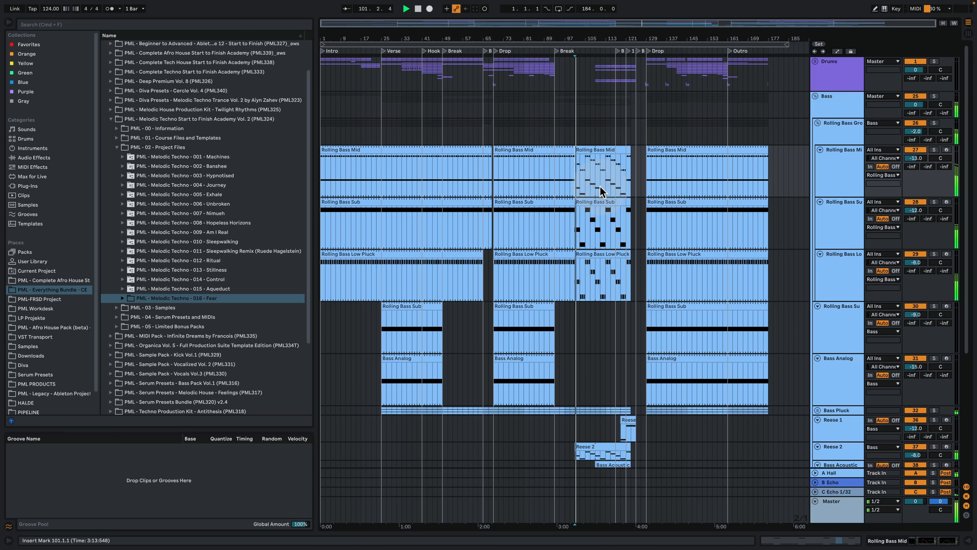
{"action": "scroll", "coordinate": [611, 241], "scroll_direction": "down", "scroll_amount": 5}
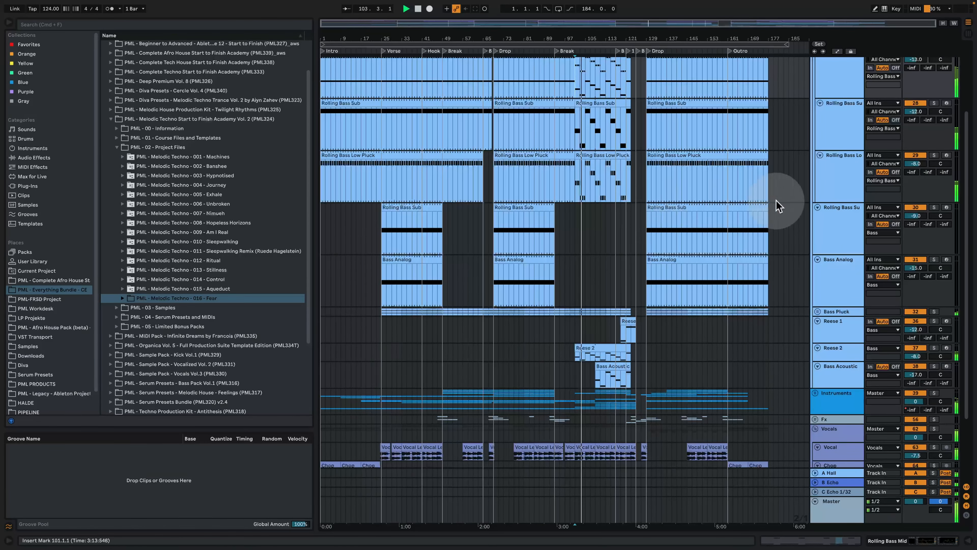
Fold the Rolling Bass Sub, Bass Analog and Rolling Bass Low Pluck tracks below the first two rolling bass tracks.
{"action": "left_click", "coordinate": [817, 207]}
{"action": "left_click", "coordinate": [818, 216]}
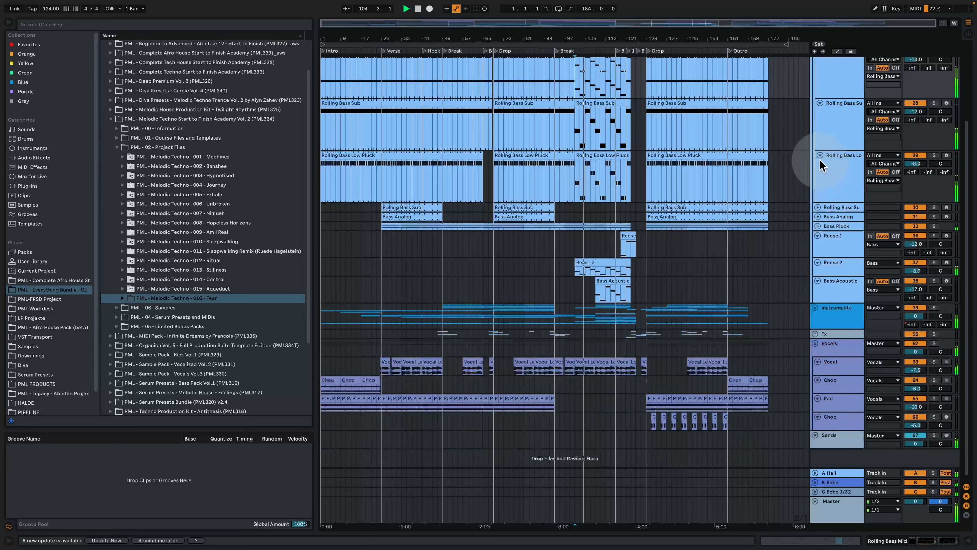
{"action": "left_click", "coordinate": [820, 156]}
{"action": "scroll", "coordinate": [792, 216], "scroll_direction": "up", "scroll_amount": 3}
{"action": "scroll", "coordinate": [789, 241], "scroll_direction": "up", "scroll_amount": 2}
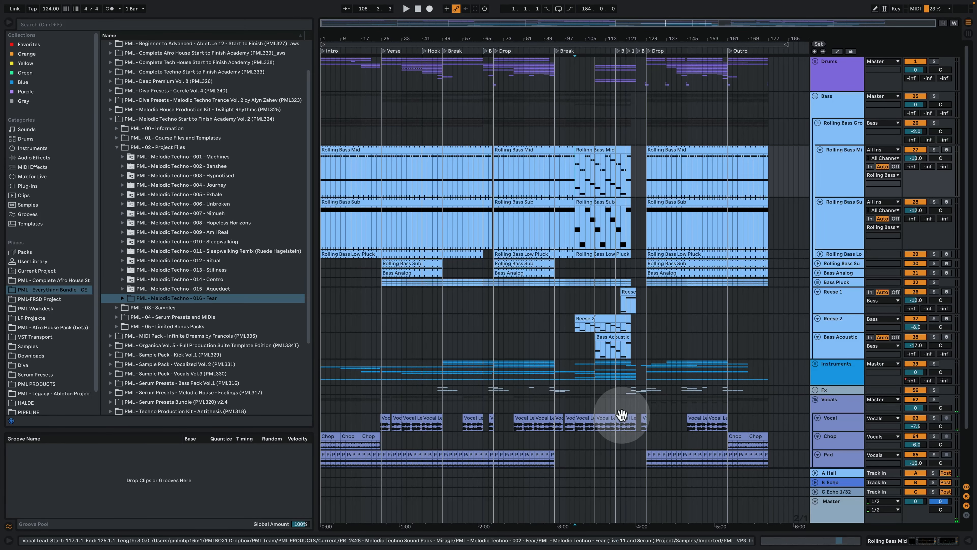
Play the build-up from bar 117 and examine which Instruments tracks play in it.
{"action": "left_click_drag", "start_coordinate": [622, 39], "coordinate": [623, 61]}
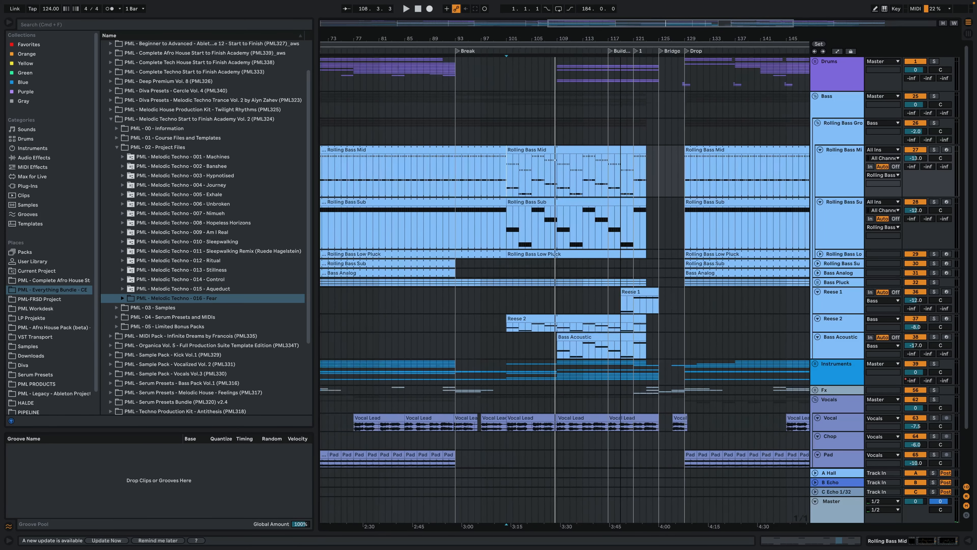
{"action": "left_click", "coordinate": [608, 48]}
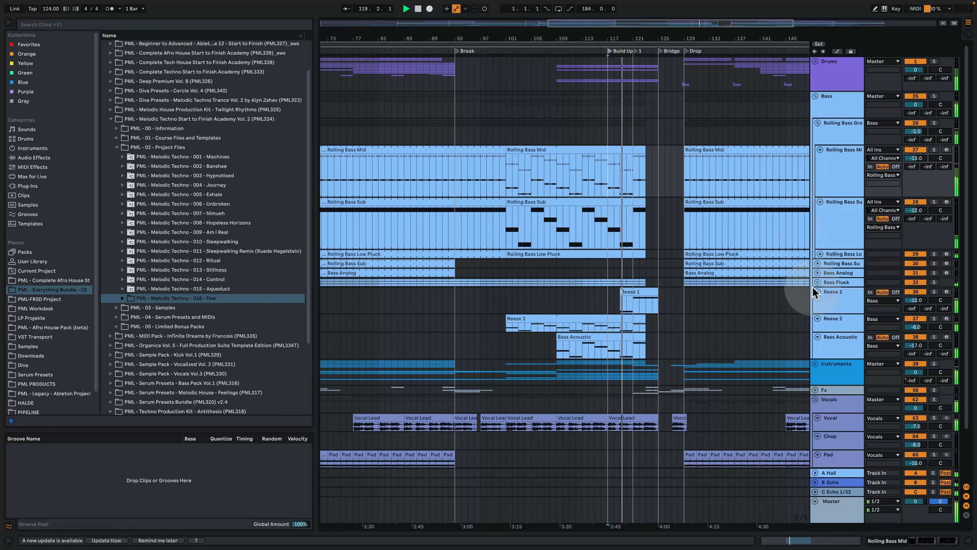
{"action": "scroll", "coordinate": [729, 340], "scroll_direction": "down", "scroll_amount": 5}
{"action": "scroll", "coordinate": [729, 340], "scroll_direction": "down", "scroll_amount": 4}
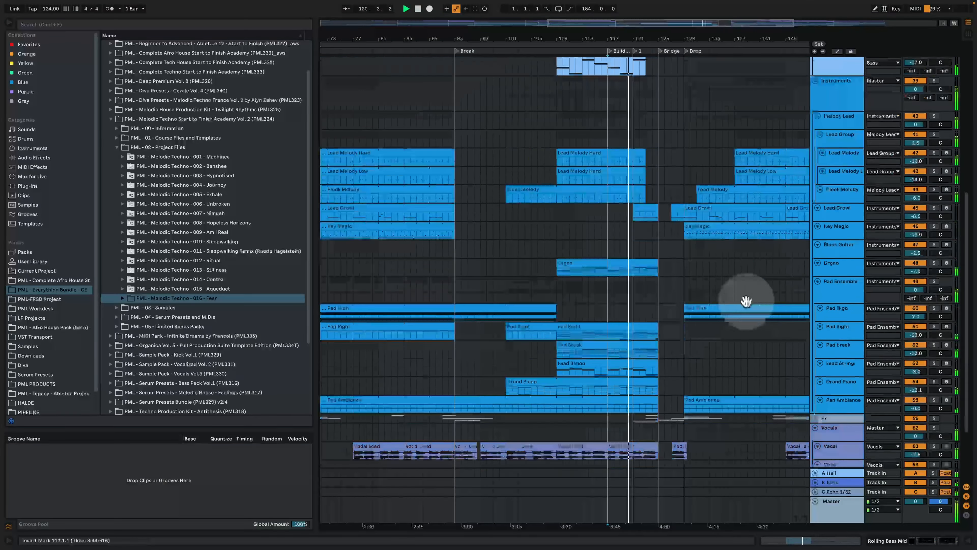
Inspect the Lead Growl track's Serum oscillators and modulation matrix, then close the plug-in and hide the device view.
{"action": "left_click", "coordinate": [654, 208]}
{"action": "double_click", "coordinate": [854, 208]}
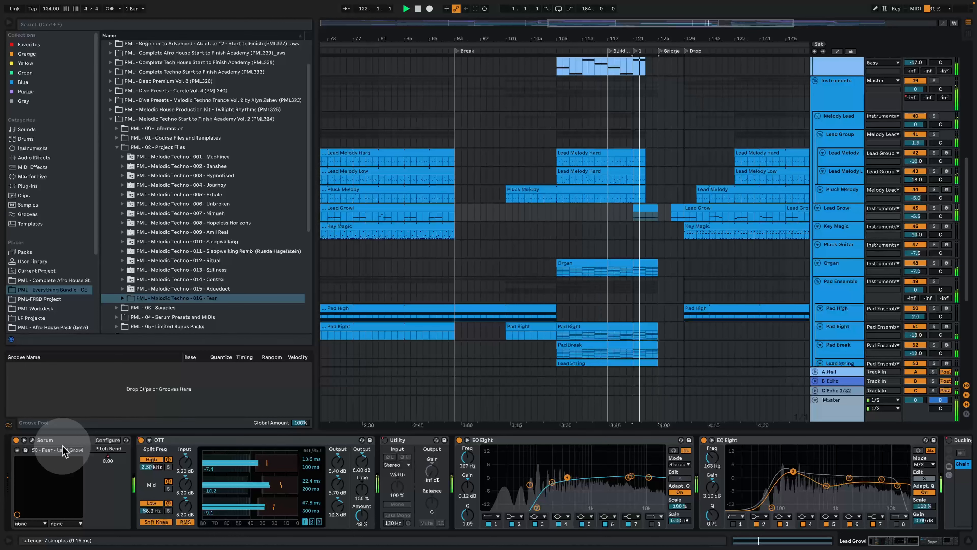
{"action": "left_click", "coordinate": [33, 440]}
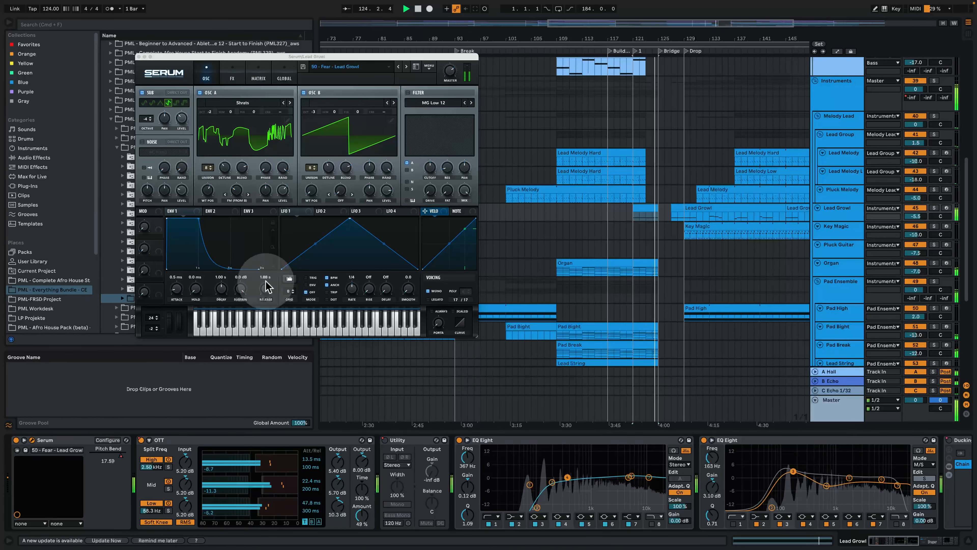
{"action": "left_click", "coordinate": [258, 78]}
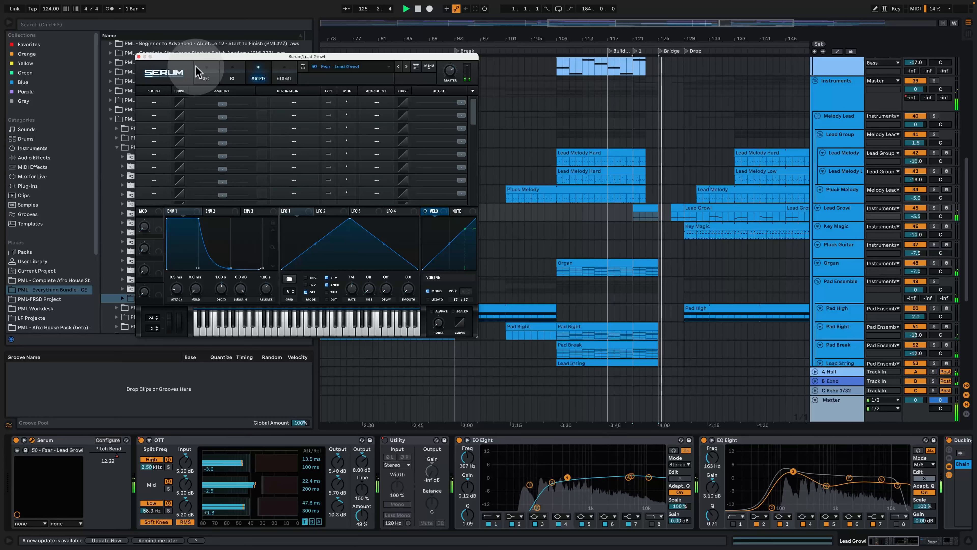
{"action": "left_click", "coordinate": [215, 73]}
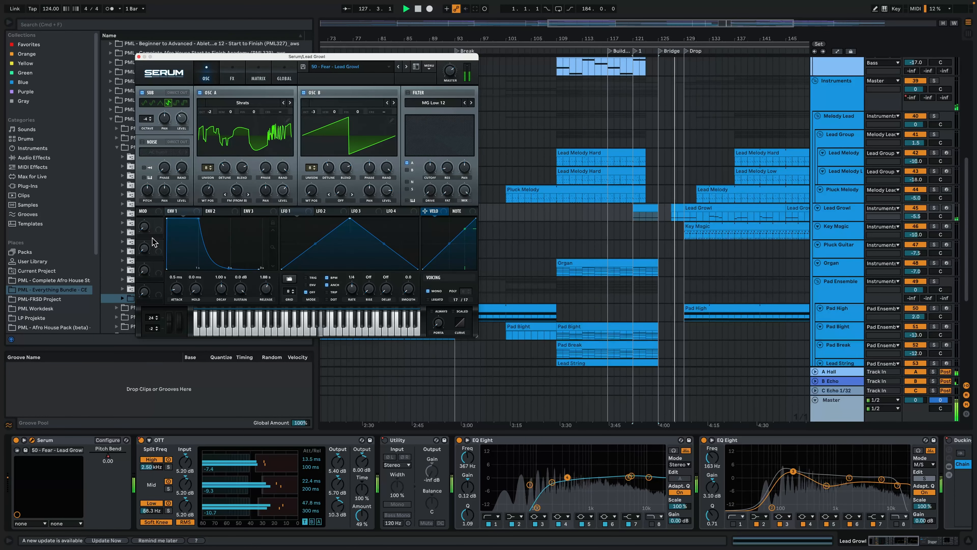
{"action": "left_click", "coordinate": [139, 56]}
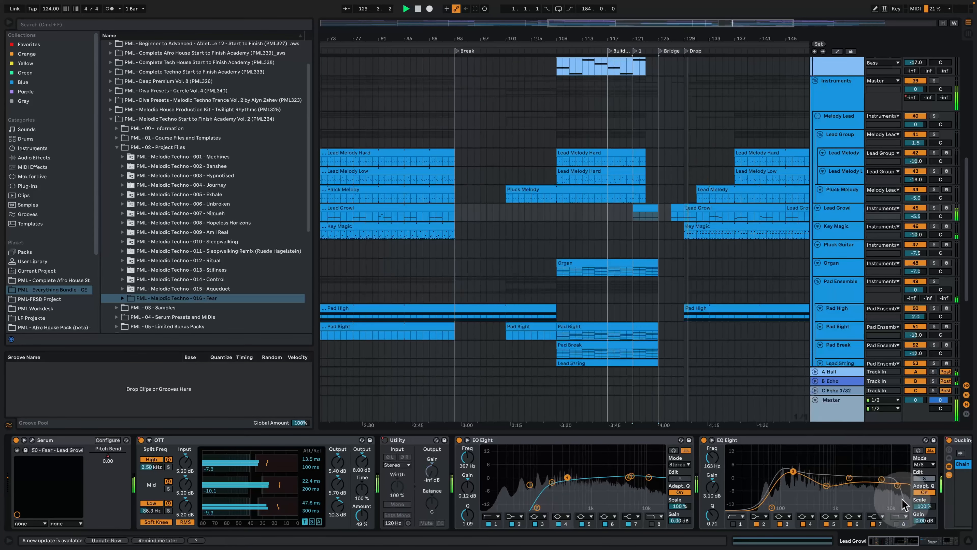
{"action": "left_click", "coordinate": [968, 541]}
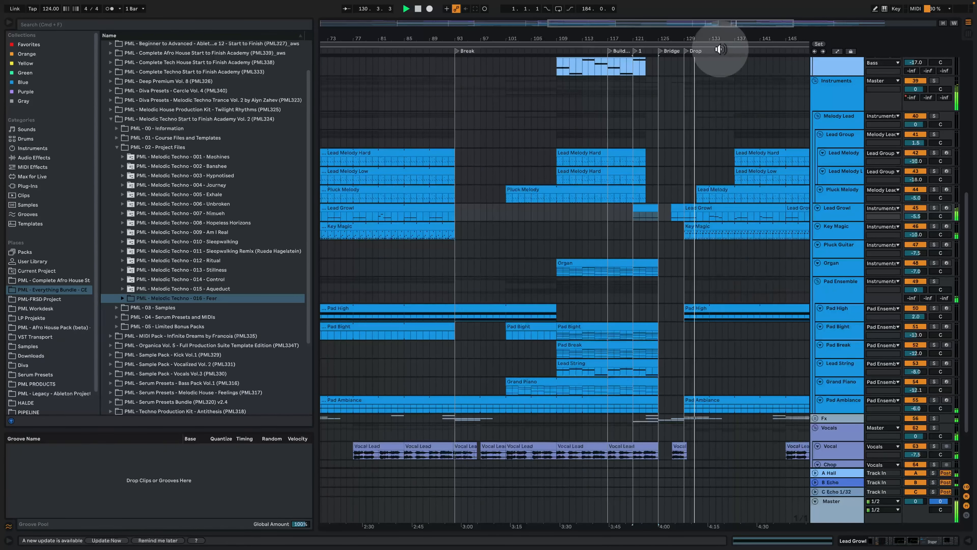
Show the arrangement through the outro, collapse the Bass group and stop playback.
{"action": "left_click_drag", "start_coordinate": [720, 39], "coordinate": [605, 24]}
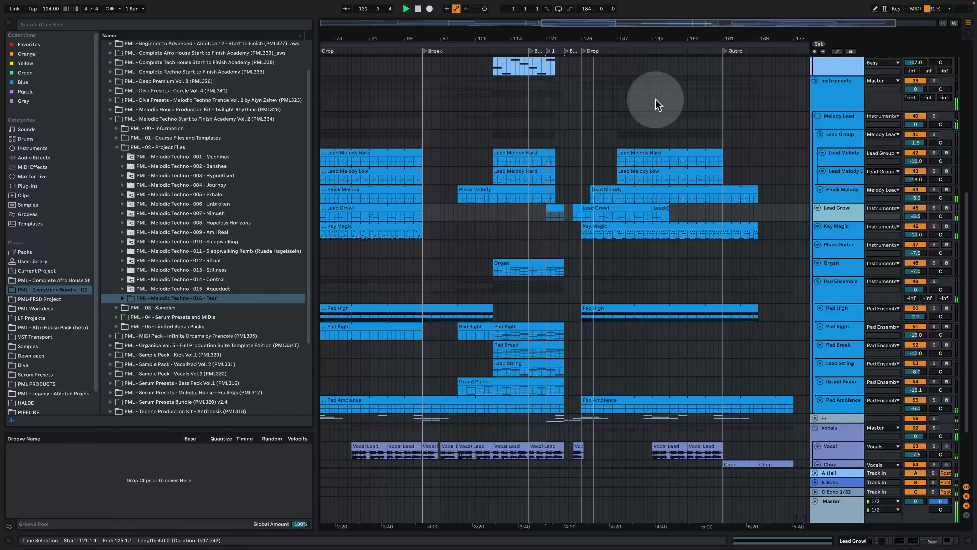
{"action": "scroll", "coordinate": [800, 156], "scroll_direction": "up", "scroll_amount": 5}
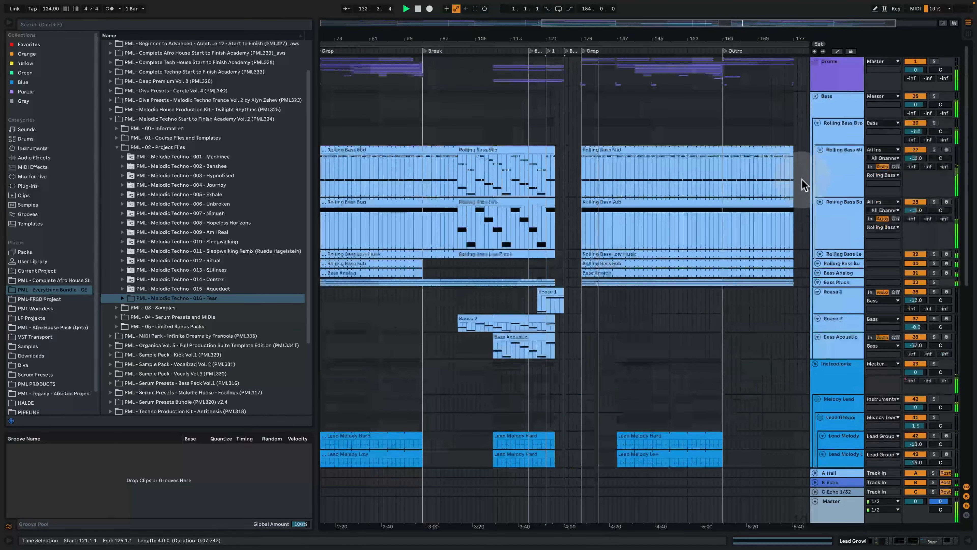
{"action": "left_click", "coordinate": [815, 97]}
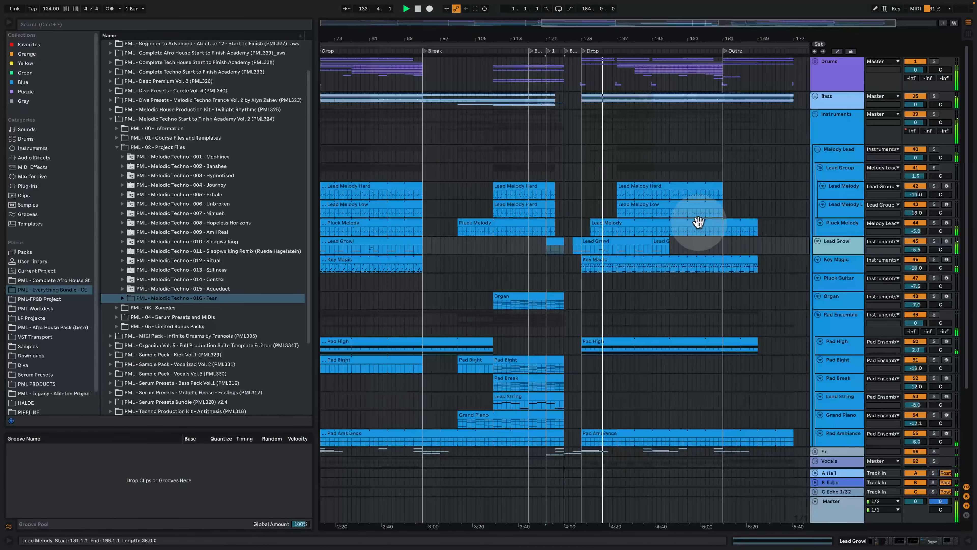
{"action": "left_click", "coordinate": [622, 248]}
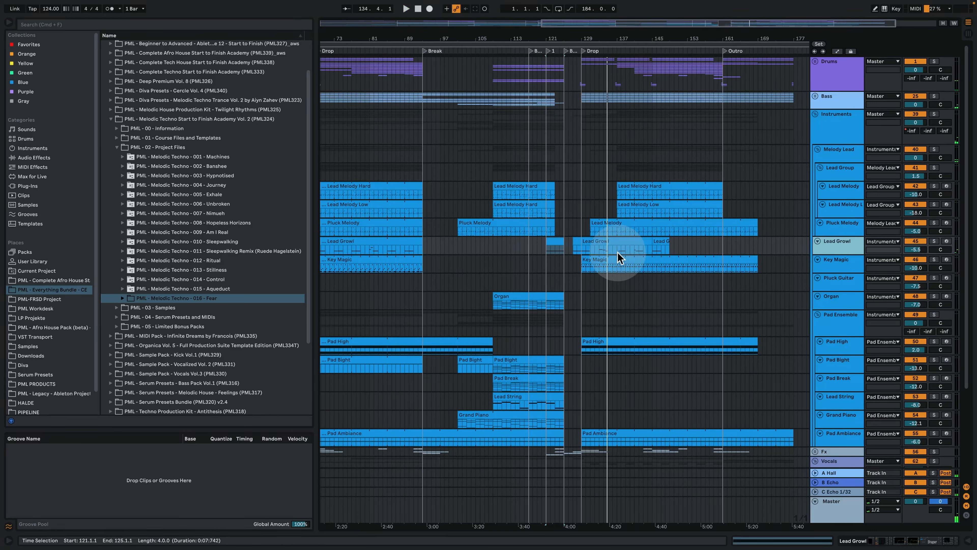
Play the second half of the final drop from bar 145 while viewing the instrument and vocal tracks.
{"action": "left_click", "coordinate": [657, 146]}
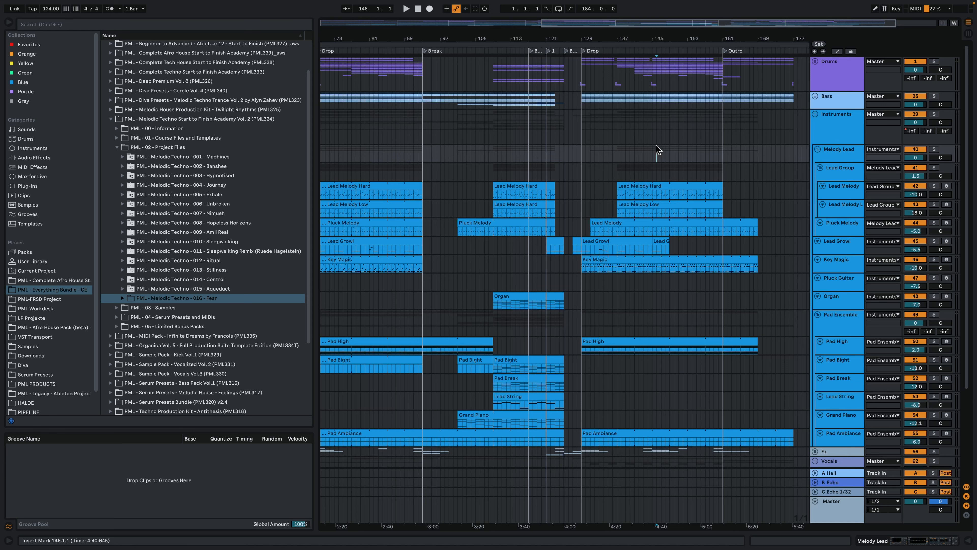
{"action": "scroll", "coordinate": [631, 244], "scroll_direction": "down", "scroll_amount": 5}
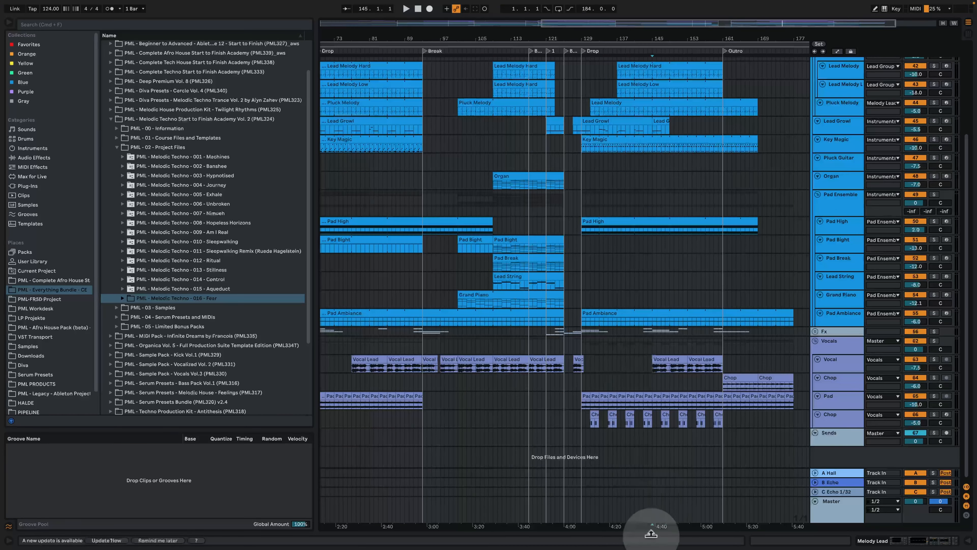
{"action": "key", "text": "space"}
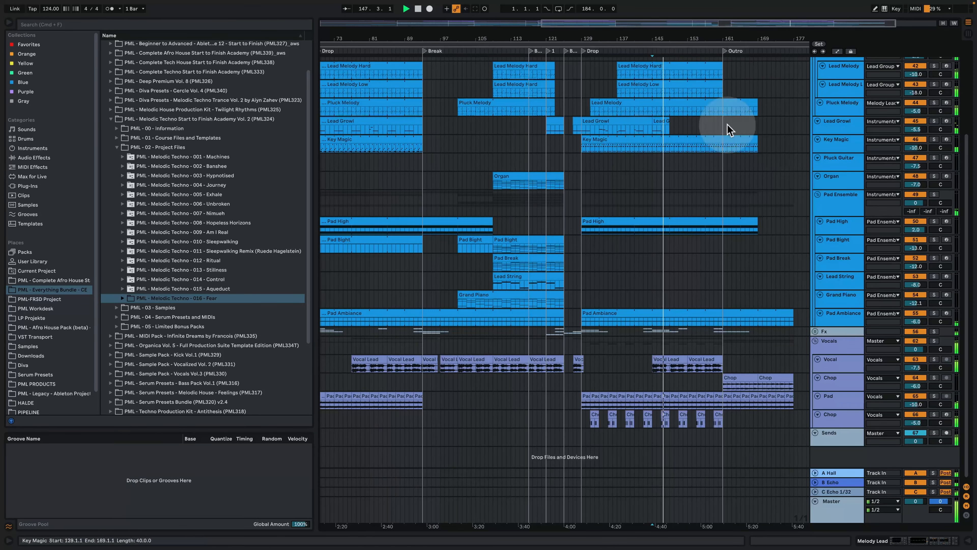
{"action": "left_click_drag", "start_coordinate": [696, 39], "coordinate": [696, 24]}
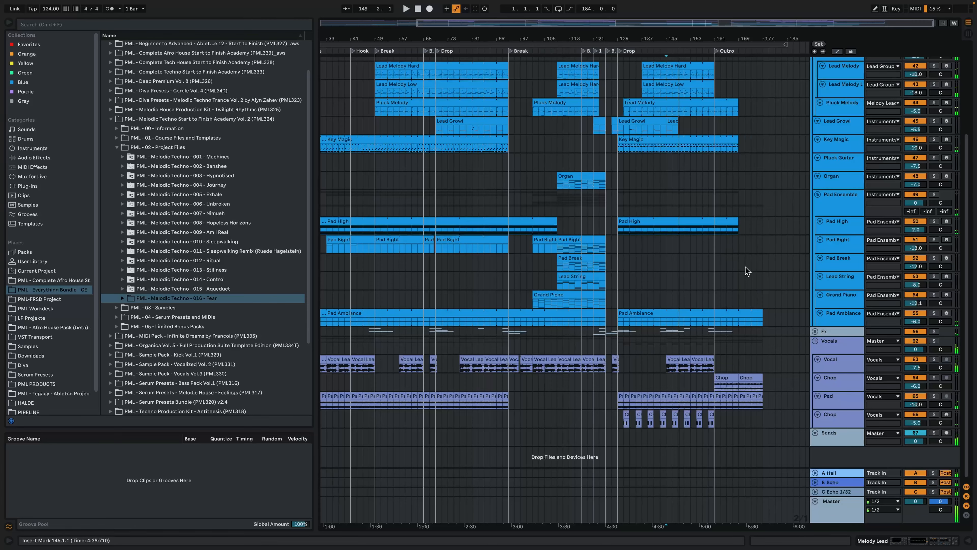
Play the outro from bar 161 with all groups audible.
{"action": "scroll", "coordinate": [745, 266], "scroll_direction": "up", "scroll_amount": 5}
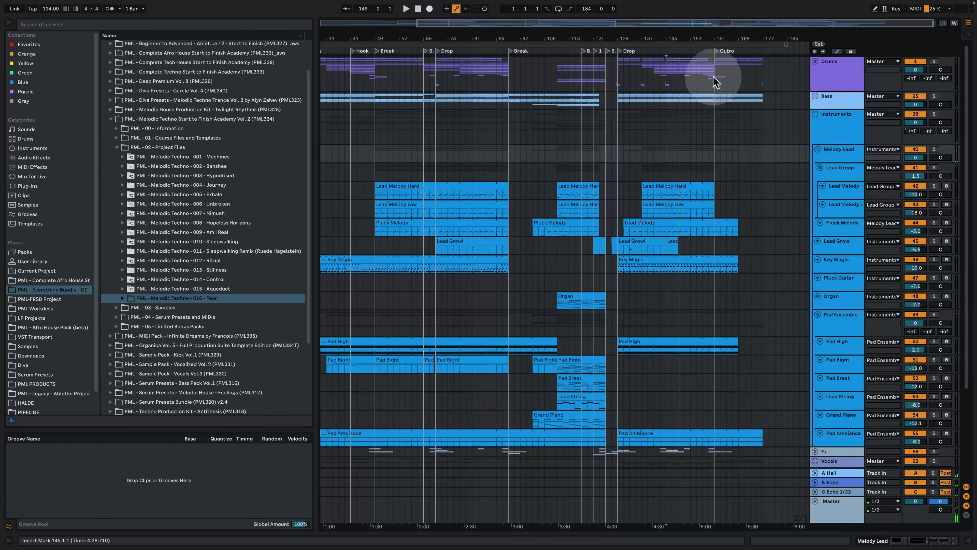
{"action": "left_click", "coordinate": [716, 85]}
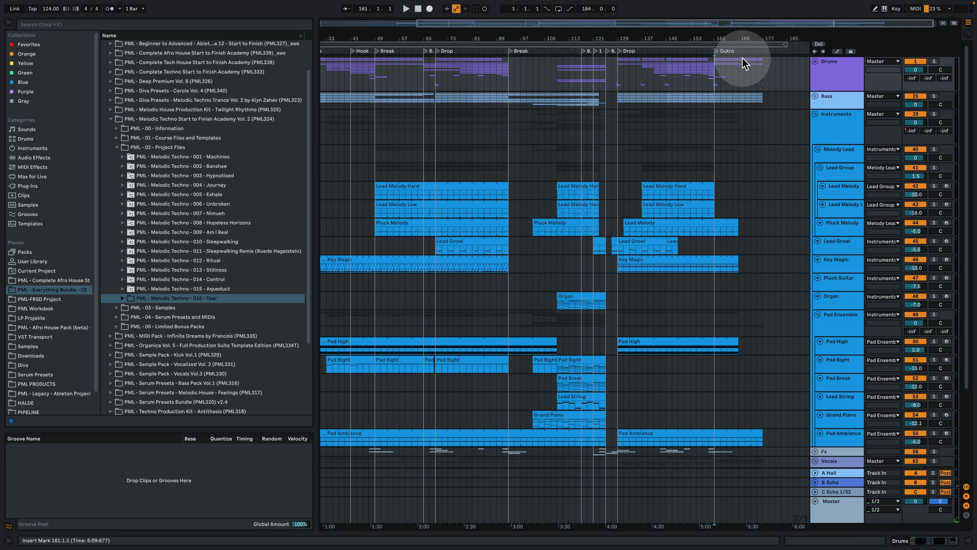
{"action": "key", "text": "space"}
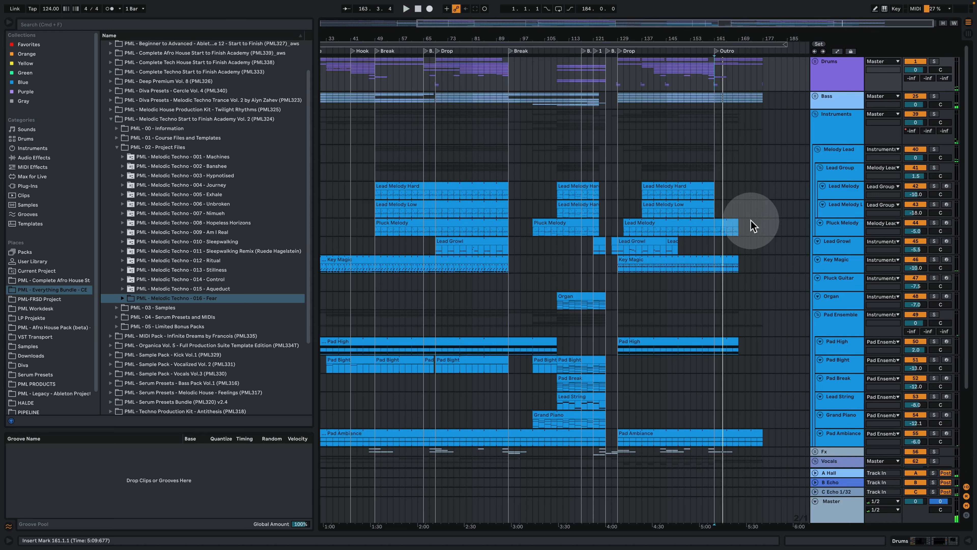
Solo the Drums group and play the final drop from bar 145.
{"action": "left_click", "coordinate": [833, 79]}
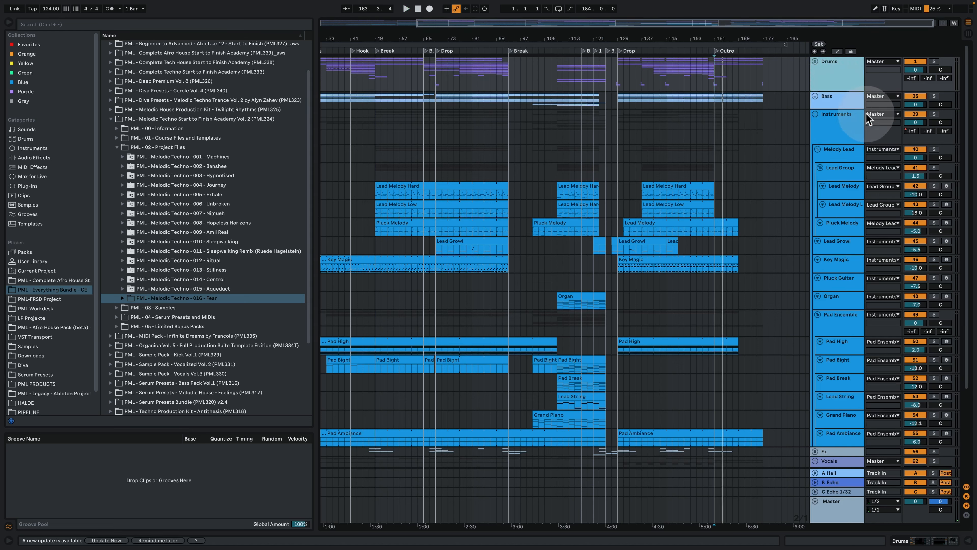
{"action": "left_click", "coordinate": [933, 62]}
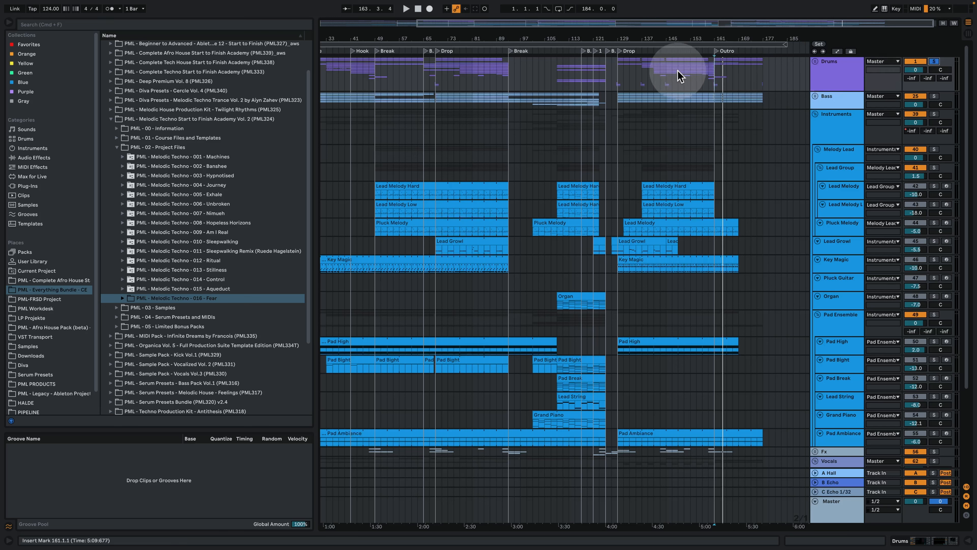
{"action": "left_click", "coordinate": [666, 72]}
{"action": "key", "text": "space"}
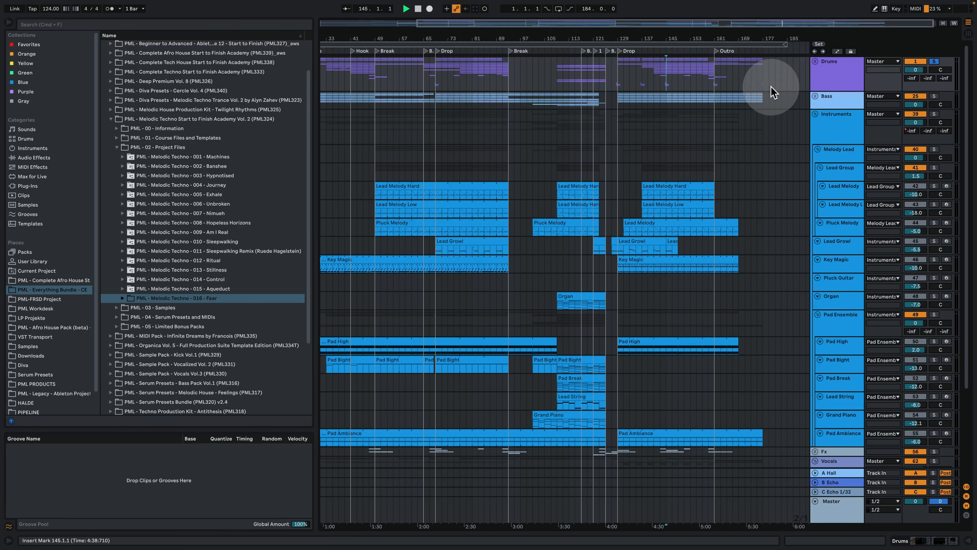
Listen to the soloed drums in the outro from bar 161 and in the build-up from bar 117.
{"action": "left_click", "coordinate": [717, 80]}
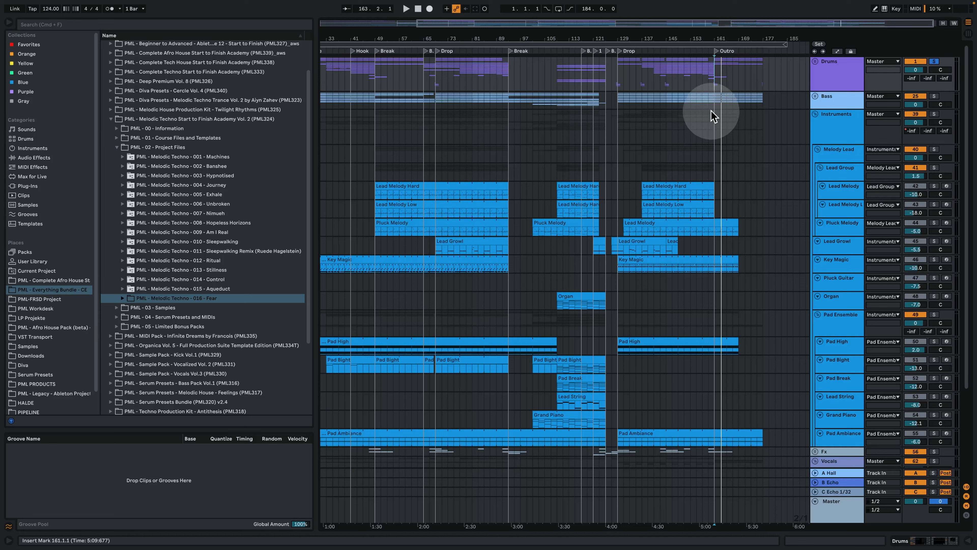
{"action": "key", "text": "space"}
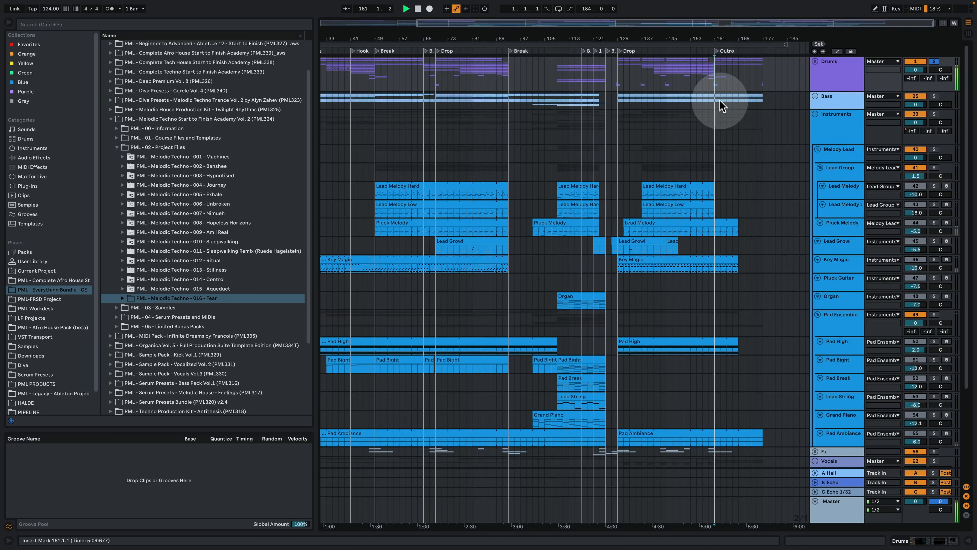
{"action": "left_click", "coordinate": [581, 76]}
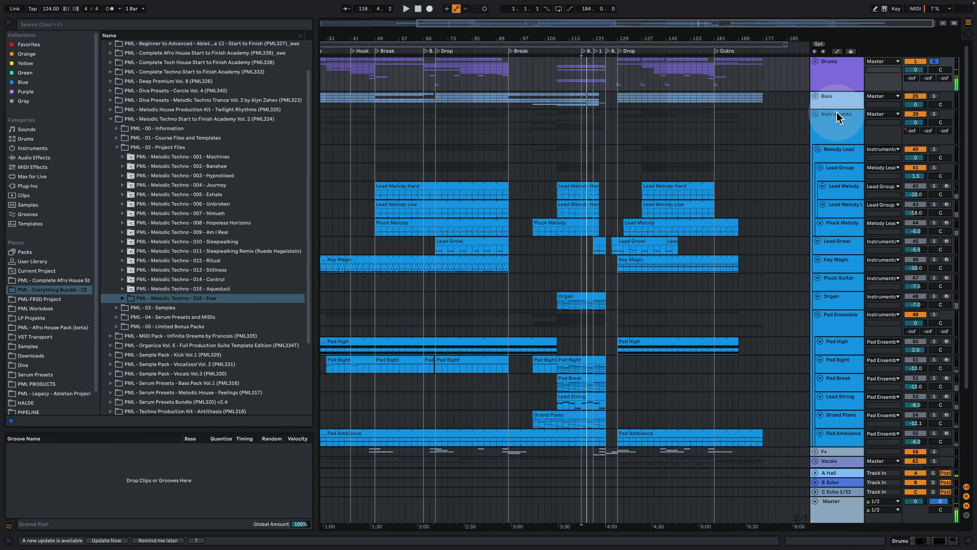
Expand the Bass group, solo it in place of the drums and play from bar 145.
{"action": "left_click", "coordinate": [827, 97]}
{"action": "left_click", "coordinate": [815, 96]}
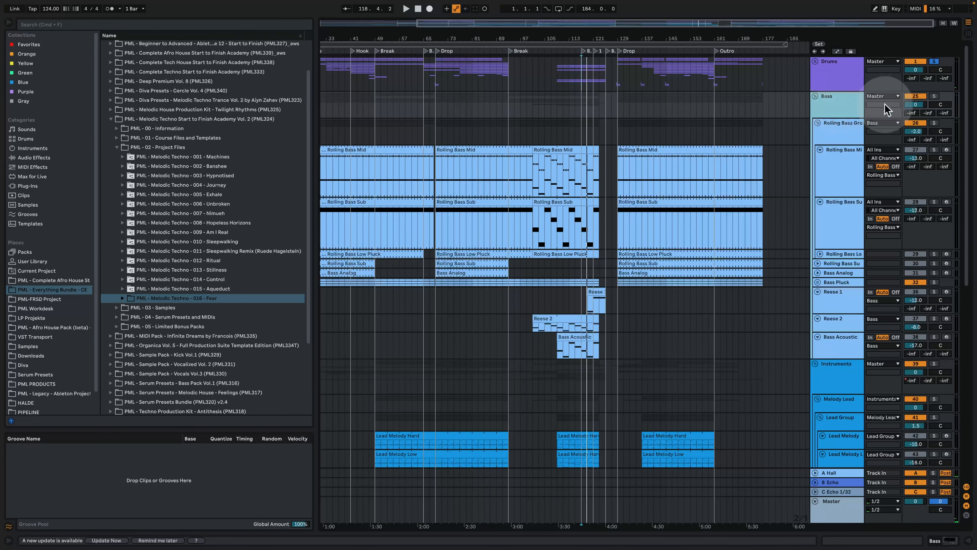
{"action": "left_click", "coordinate": [934, 97]}
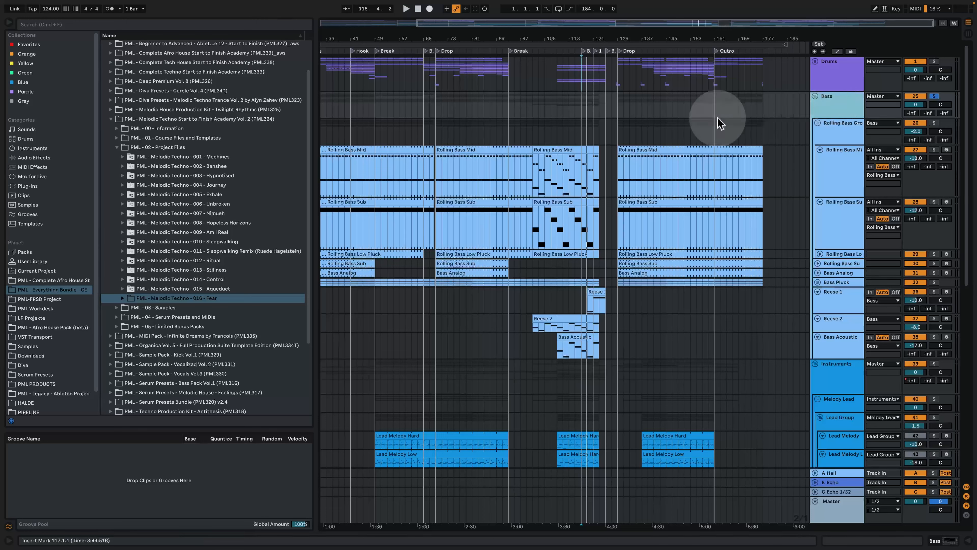
{"action": "left_click", "coordinate": [669, 135]}
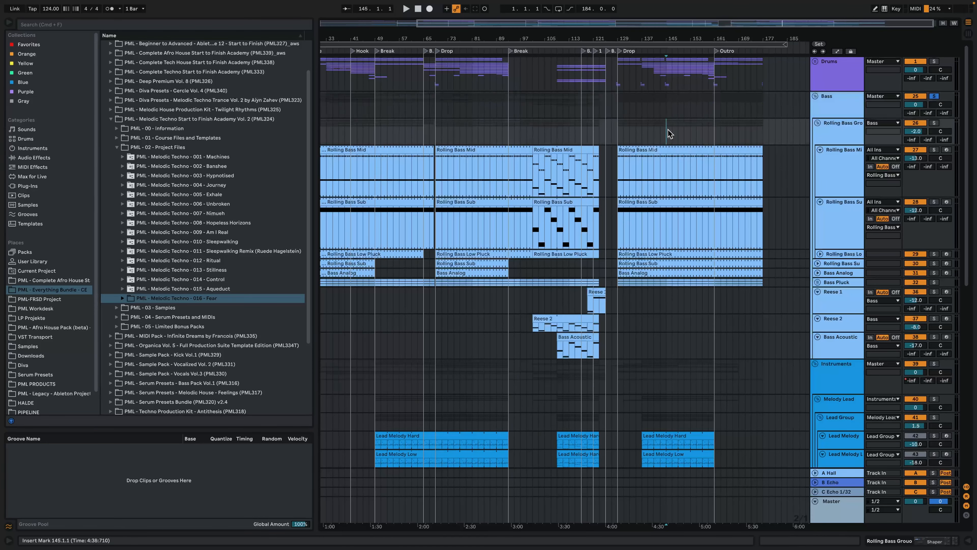
{"action": "key", "text": "space"}
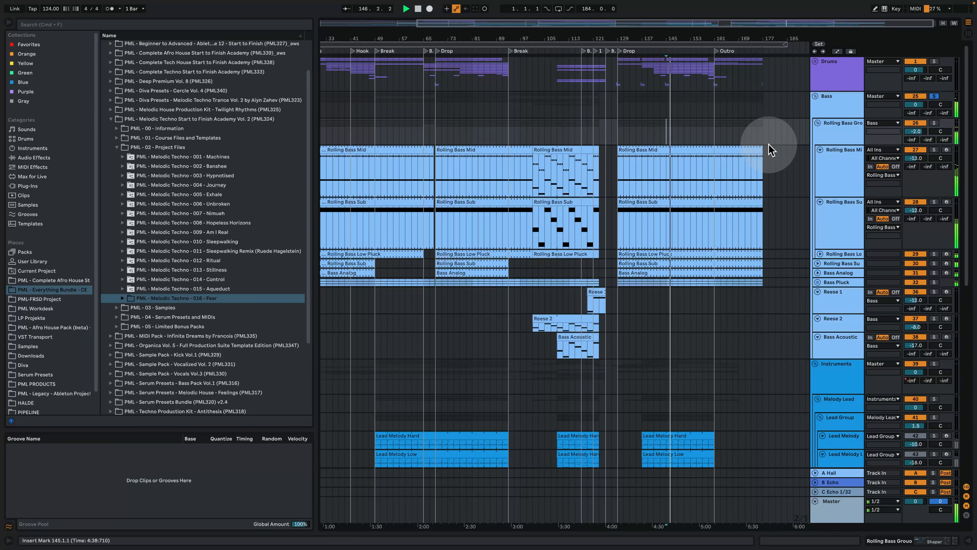
Expand the Bass Pluck group, listen to its three layers soloed, and clear the solo.
{"action": "left_click", "coordinate": [818, 284]}
{"action": "scroll", "coordinate": [883, 276], "scroll_direction": "down", "scroll_amount": 3}
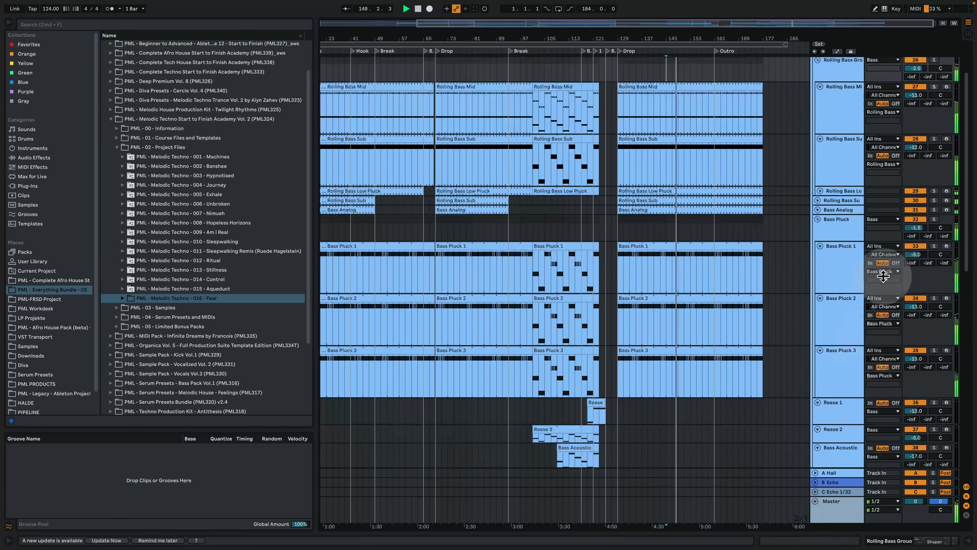
{"action": "left_click", "coordinate": [934, 219]}
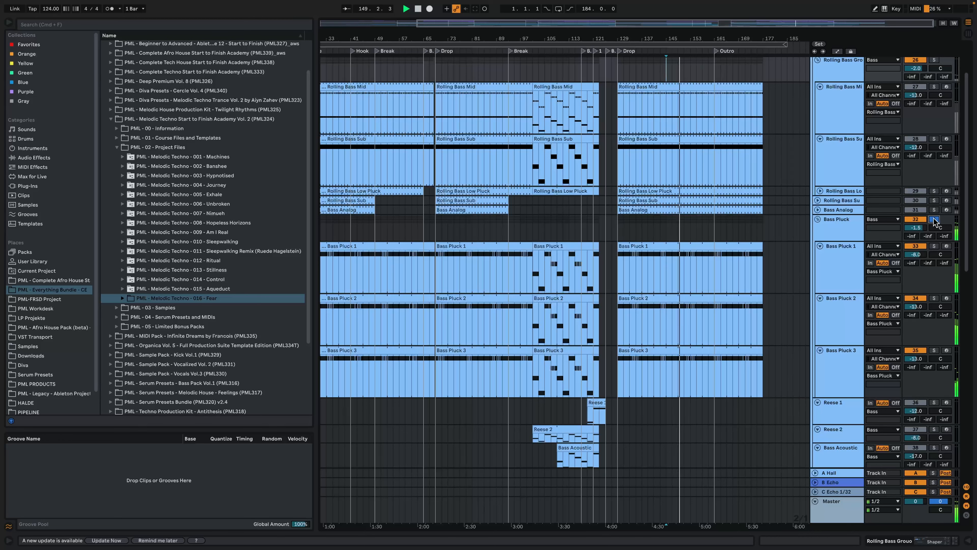
{"action": "left_click", "coordinate": [934, 220]}
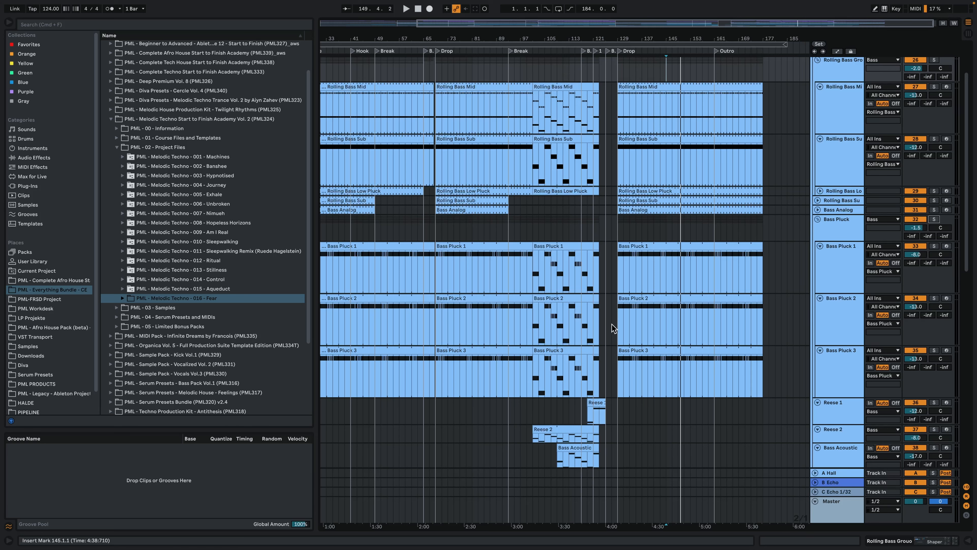
{"action": "left_click", "coordinate": [587, 350]}
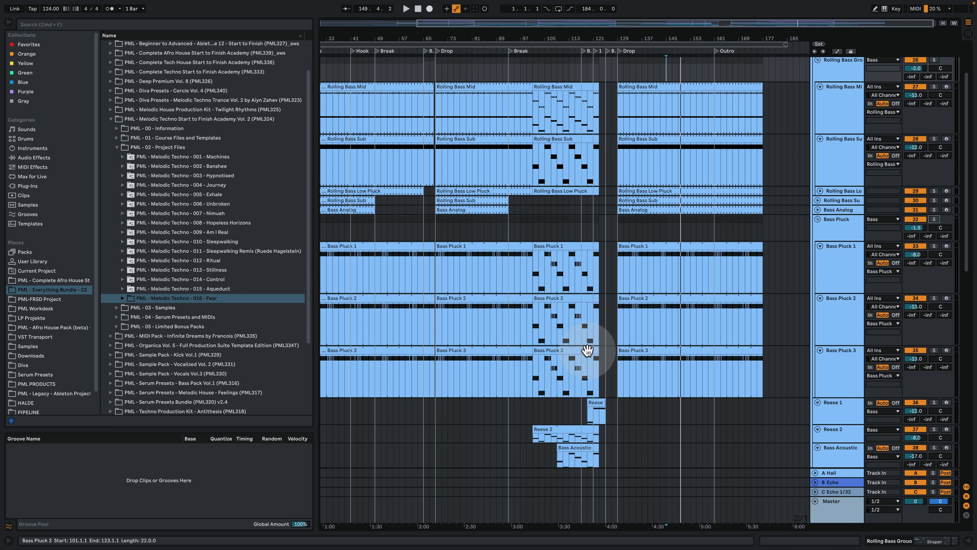
{"action": "left_click", "coordinate": [663, 199]}
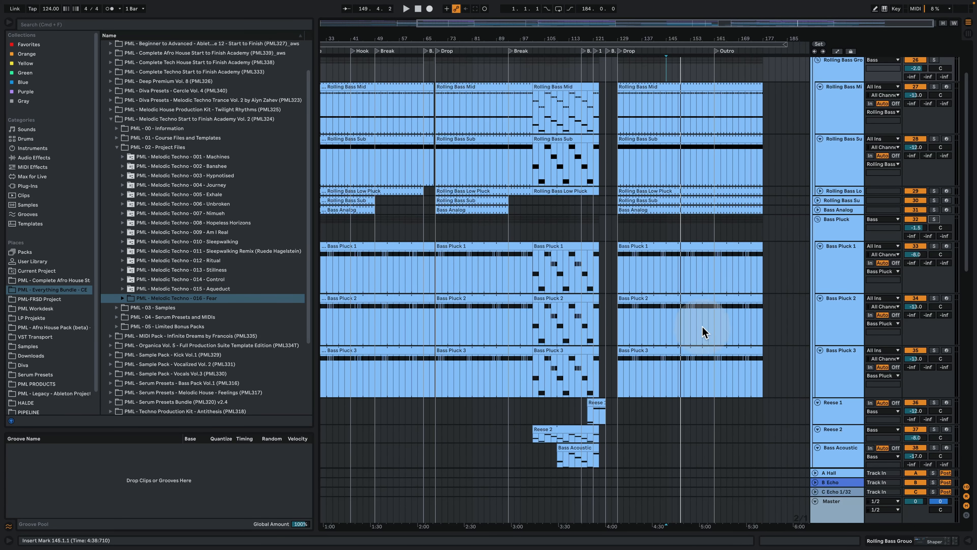
Solo the Instruments group and play it from bar 145 while reviewing its melody and pad tracks.
{"action": "scroll", "coordinate": [700, 330], "scroll_direction": "down", "scroll_amount": 3}
{"action": "scroll", "coordinate": [701, 340], "scroll_direction": "down", "scroll_amount": 3}
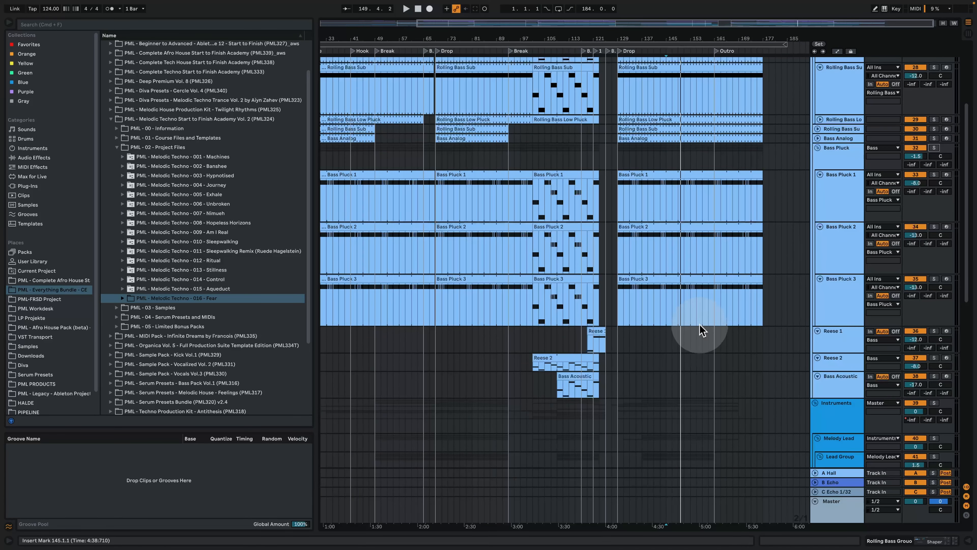
{"action": "scroll", "coordinate": [681, 234], "scroll_direction": "down", "scroll_amount": 6}
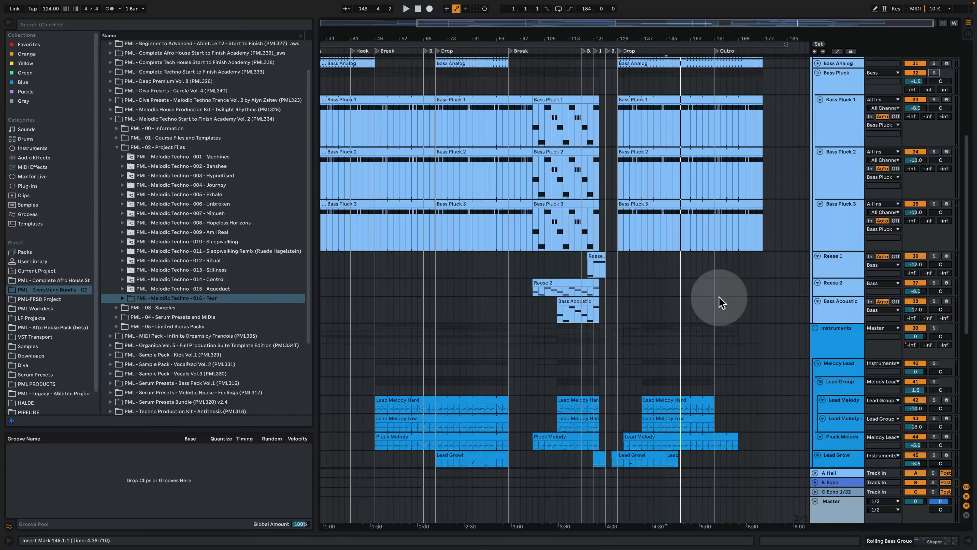
{"action": "scroll", "coordinate": [742, 289], "scroll_direction": "down", "scroll_amount": 5}
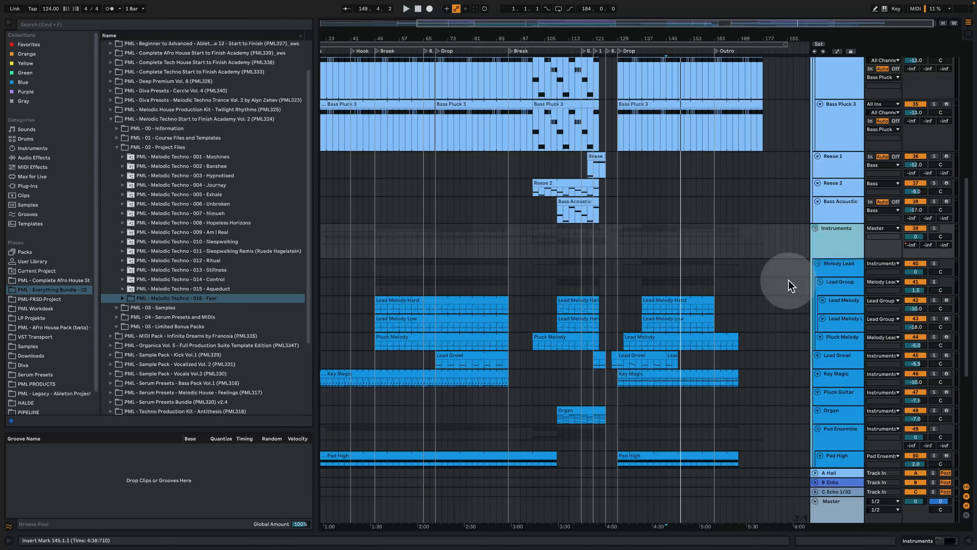
{"action": "scroll", "coordinate": [789, 281], "scroll_direction": "down", "scroll_amount": 10}
{"action": "left_click", "coordinate": [665, 150]}
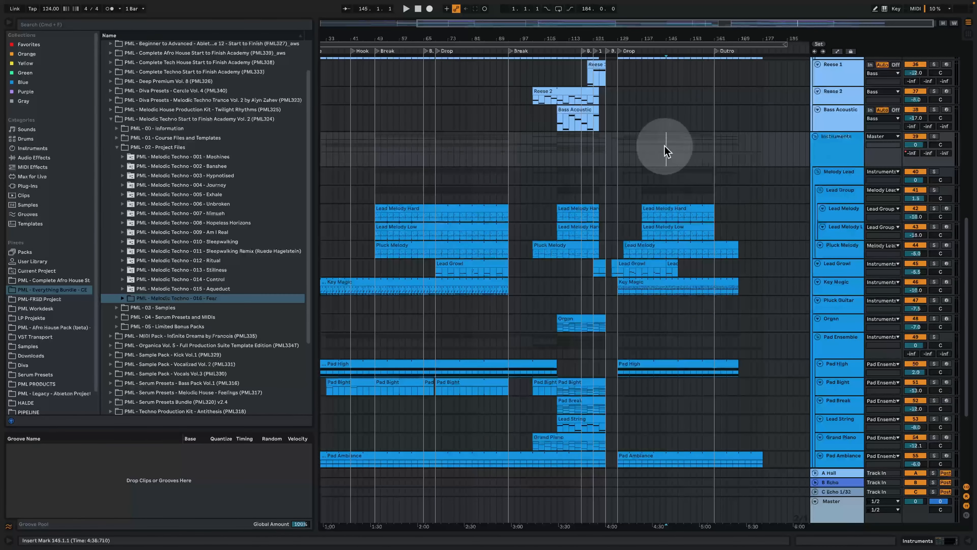
{"action": "left_click", "coordinate": [934, 136]}
{"action": "key", "text": "space"}
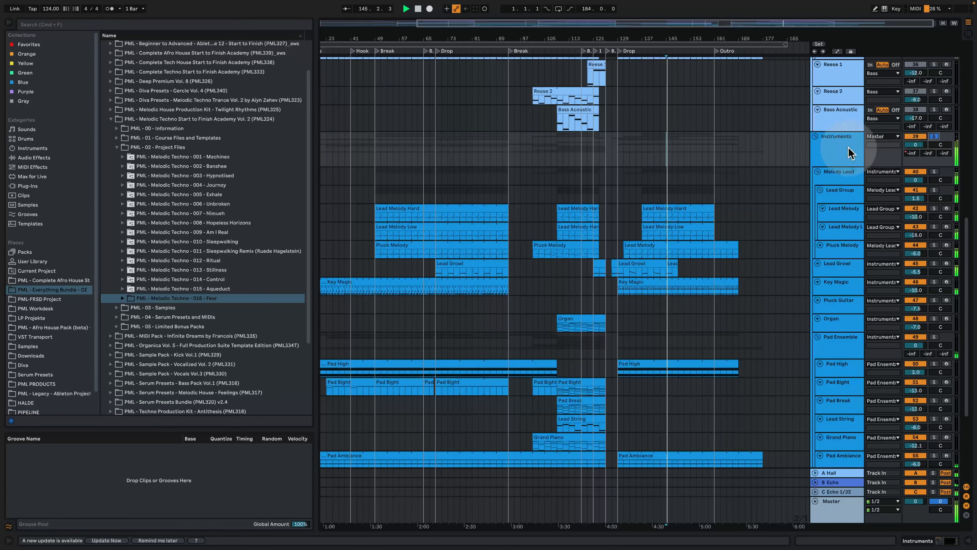
{"action": "scroll", "coordinate": [752, 257], "scroll_direction": "down", "scroll_amount": 5}
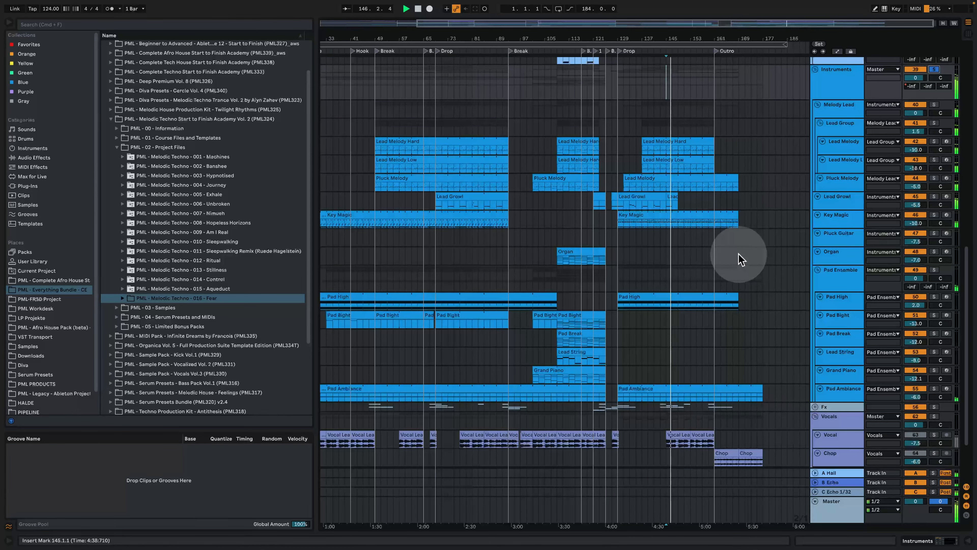
{"action": "scroll", "coordinate": [741, 260], "scroll_direction": "down", "scroll_amount": 1}
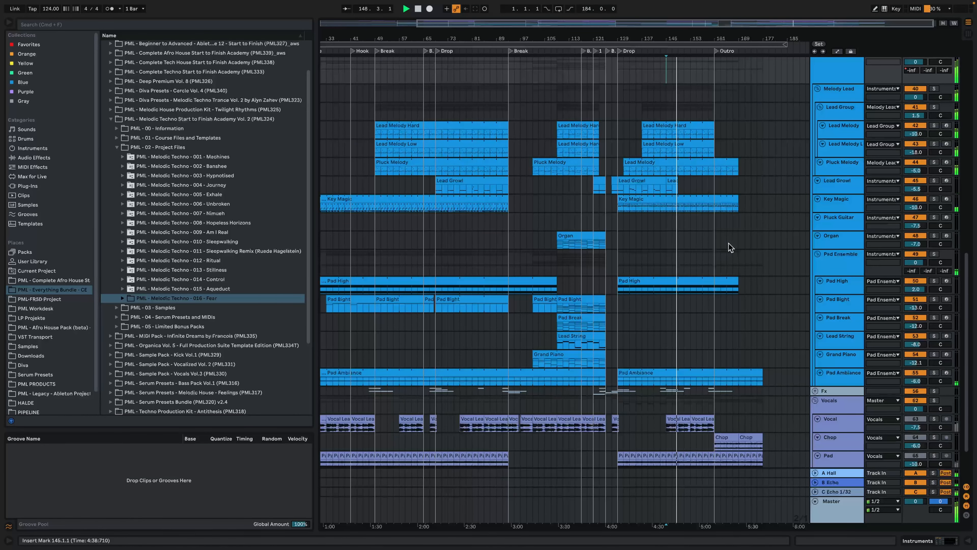
{"action": "scroll", "coordinate": [729, 242], "scroll_direction": "up", "scroll_amount": 1}
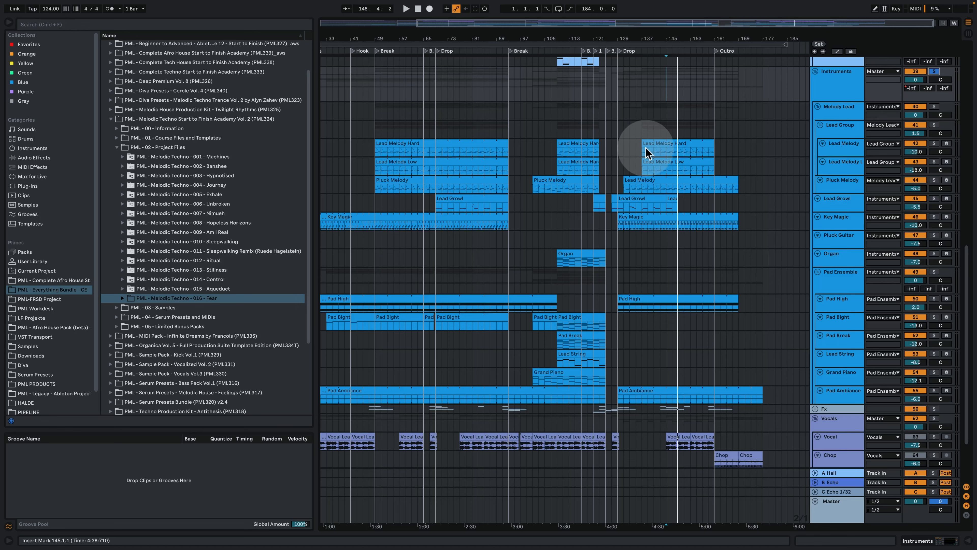
Expand and solo the Fx group, playing it from bar 143 and from the low impact at bar 125.
{"action": "scroll", "coordinate": [648, 238], "scroll_direction": "down", "scroll_amount": 5}
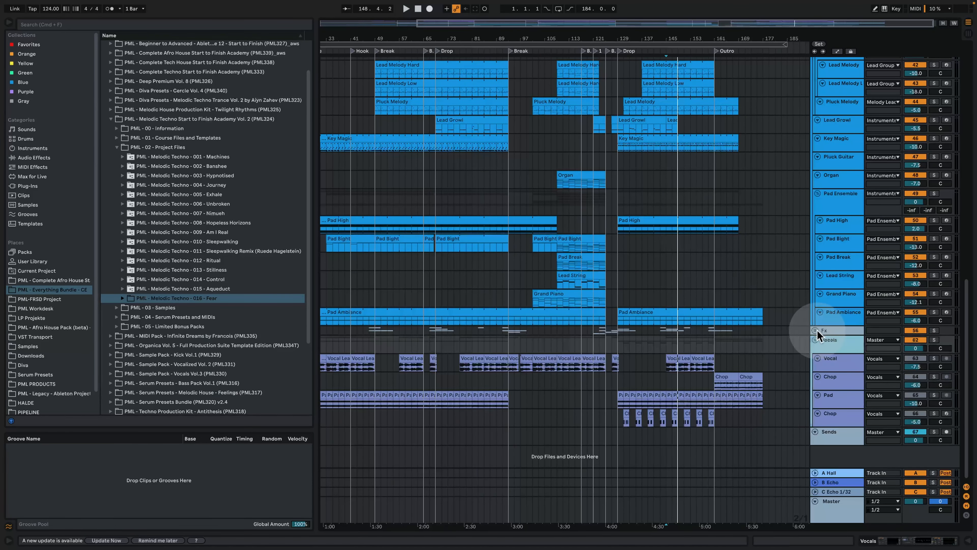
{"action": "left_click", "coordinate": [815, 330]}
{"action": "left_click", "coordinate": [661, 337]}
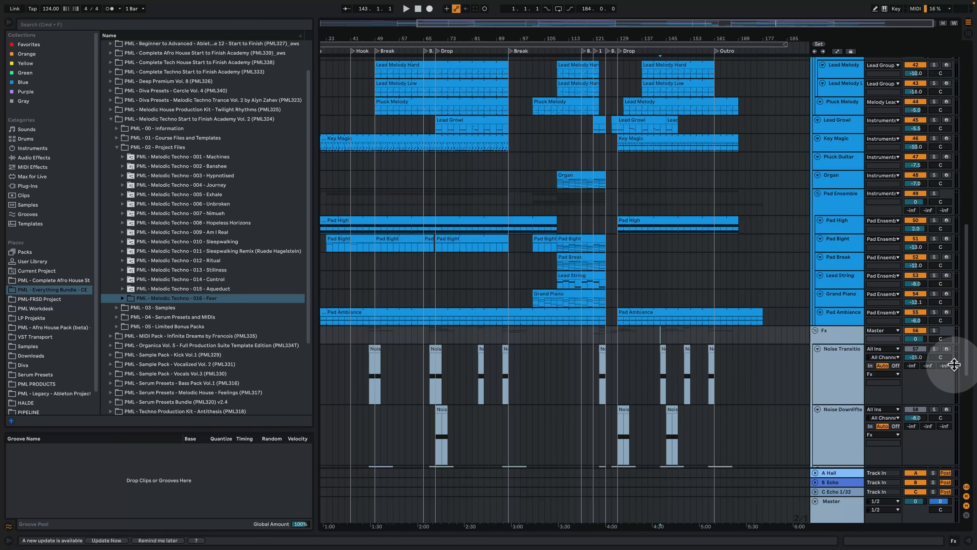
{"action": "left_click", "coordinate": [934, 330]}
{"action": "key", "text": "space"}
{"action": "scroll", "coordinate": [865, 315], "scroll_direction": "down", "scroll_amount": 6}
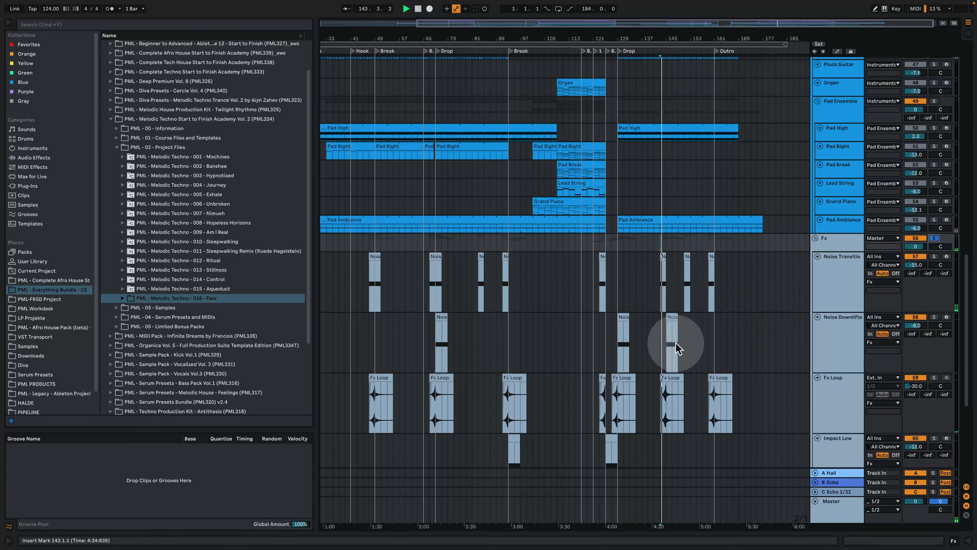
{"action": "scroll", "coordinate": [780, 302], "scroll_direction": "down", "scroll_amount": 6}
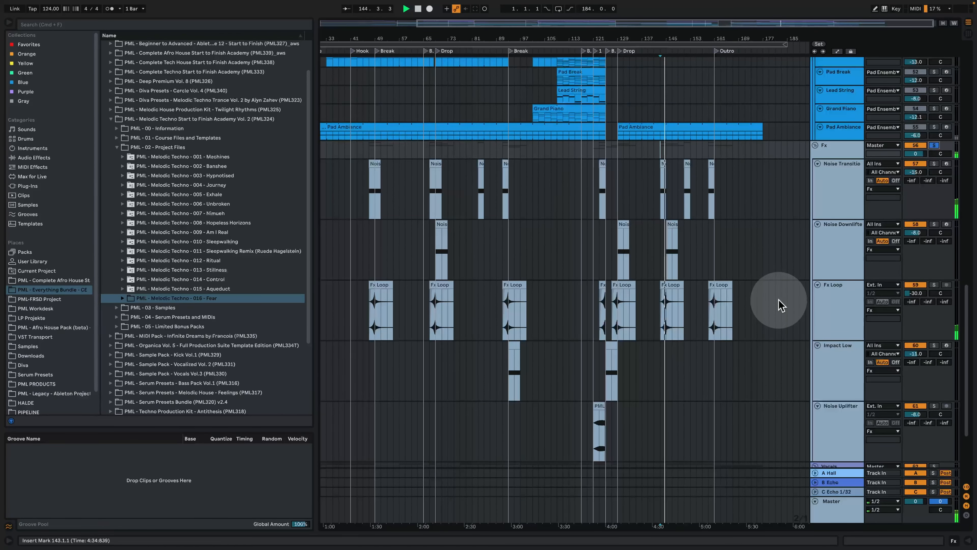
{"action": "scroll", "coordinate": [783, 298], "scroll_direction": "down", "scroll_amount": 7}
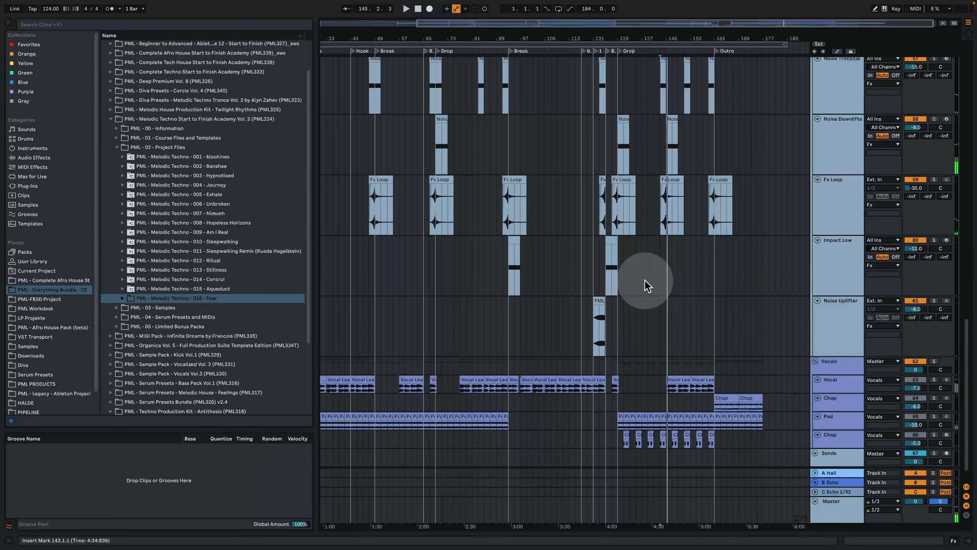
{"action": "left_click", "coordinate": [612, 257]}
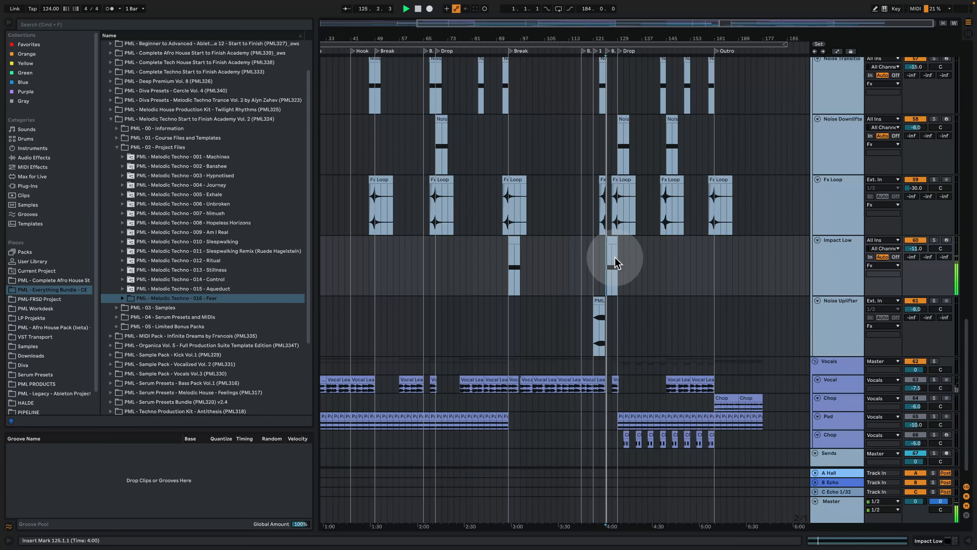
{"action": "key", "text": "space"}
Solo the Vocals group in place of the Fx and play it from bar 133.
{"action": "scroll", "coordinate": [808, 347], "scroll_direction": "down", "scroll_amount": 1}
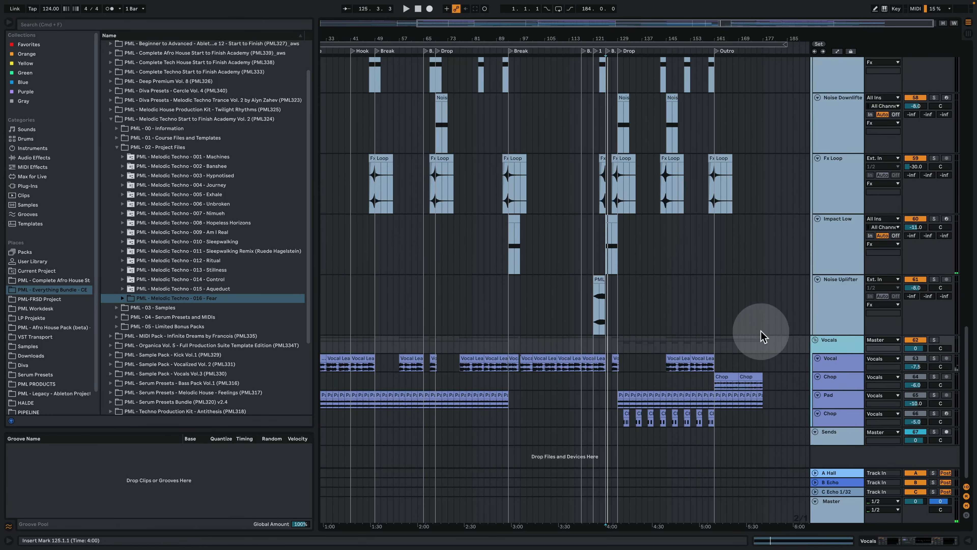
{"action": "left_click", "coordinate": [934, 340]}
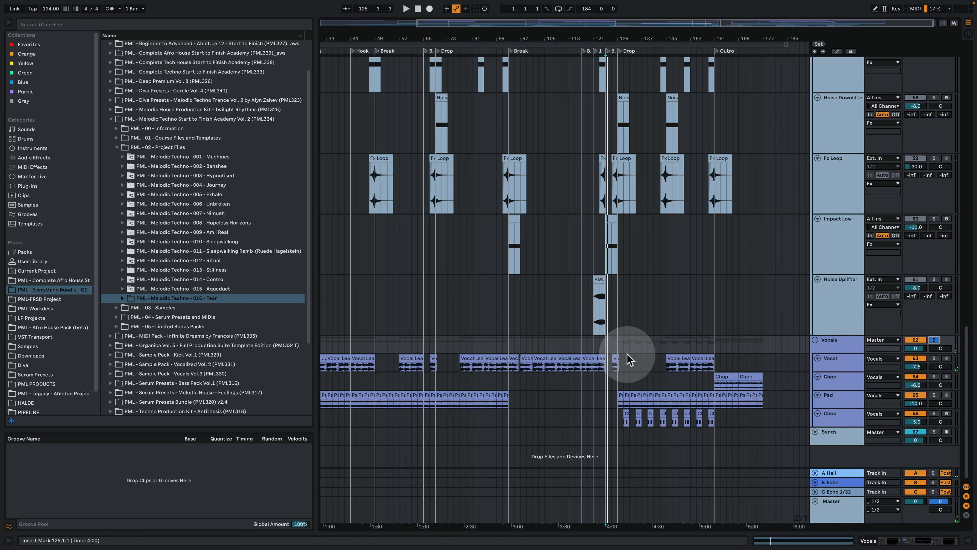
{"action": "left_click", "coordinate": [629, 362]}
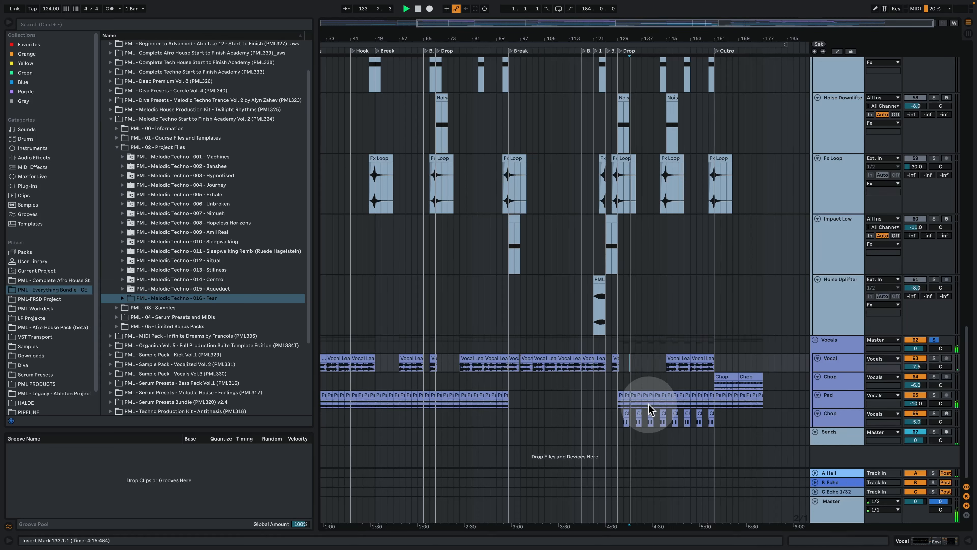
Solo the Pad track inside the Vocals group and listen to its clip at bar 133.
{"action": "left_click", "coordinate": [933, 395]}
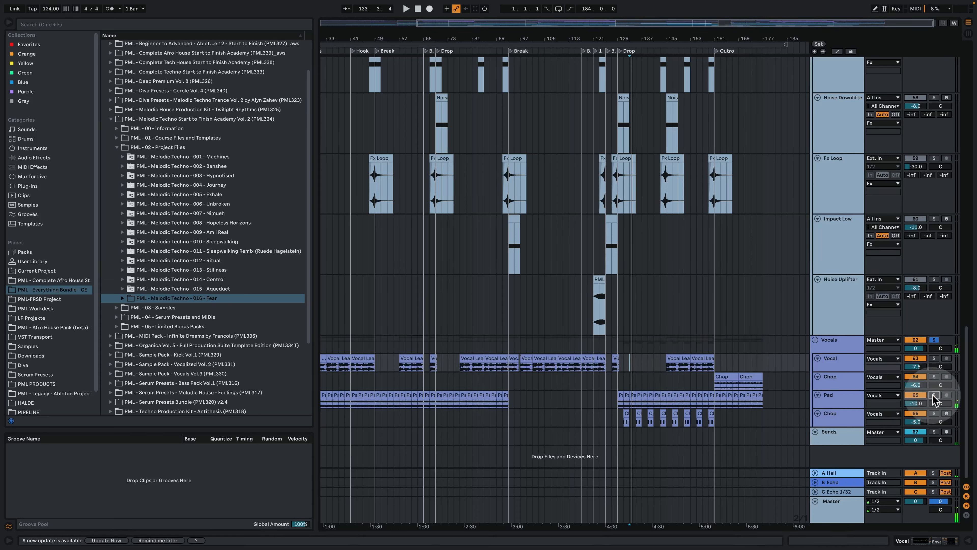
{"action": "left_click", "coordinate": [847, 399]}
{"action": "key", "text": "space"}
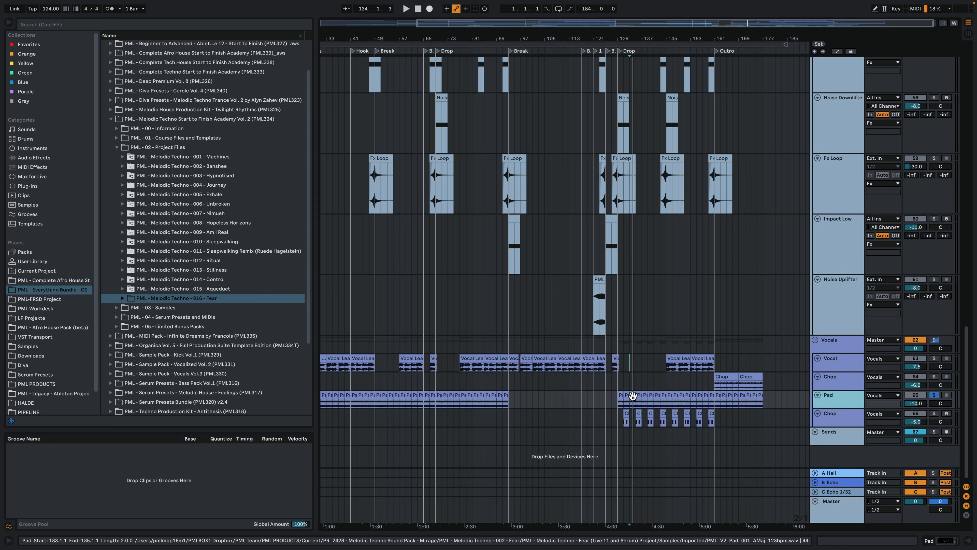
{"action": "left_click", "coordinate": [633, 395]}
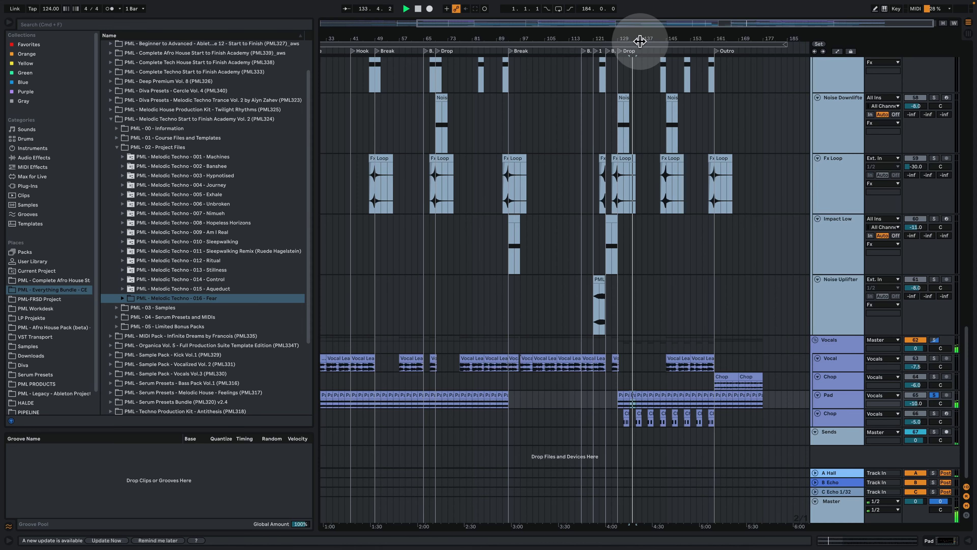
{"action": "key", "text": "space"}
Solo the lower Chop track, play its clip at bar 135, and inspect the clip's MIDI notes and the track's devices.
{"action": "left_click_drag", "start_coordinate": [643, 38], "coordinate": [631, 56]}
{"action": "left_click", "coordinate": [600, 412]}
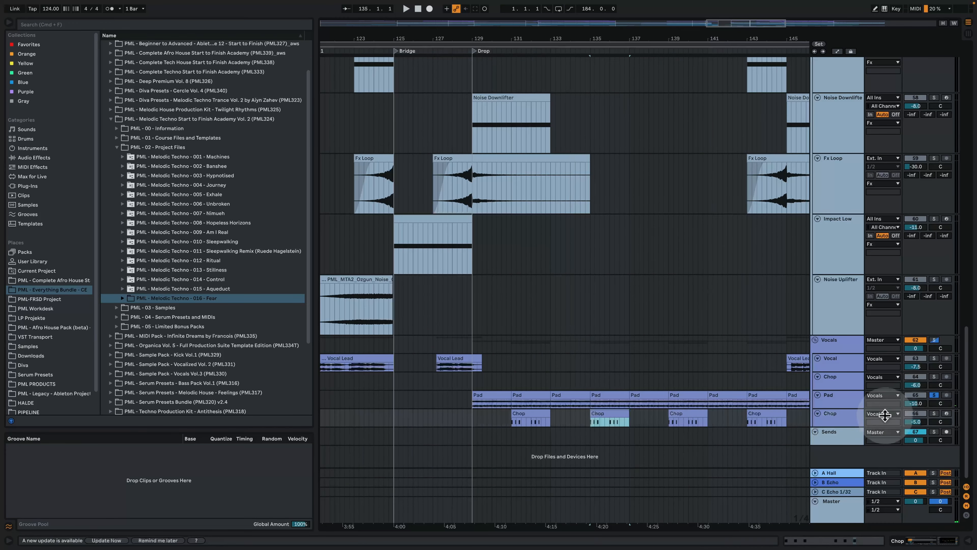
{"action": "double_click", "coordinate": [617, 417]}
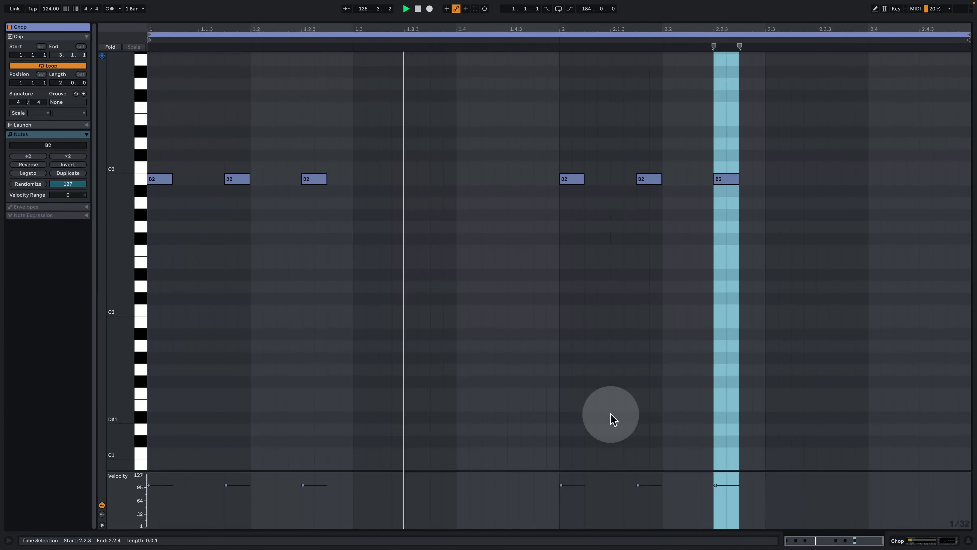
{"action": "left_click", "coordinate": [907, 541]}
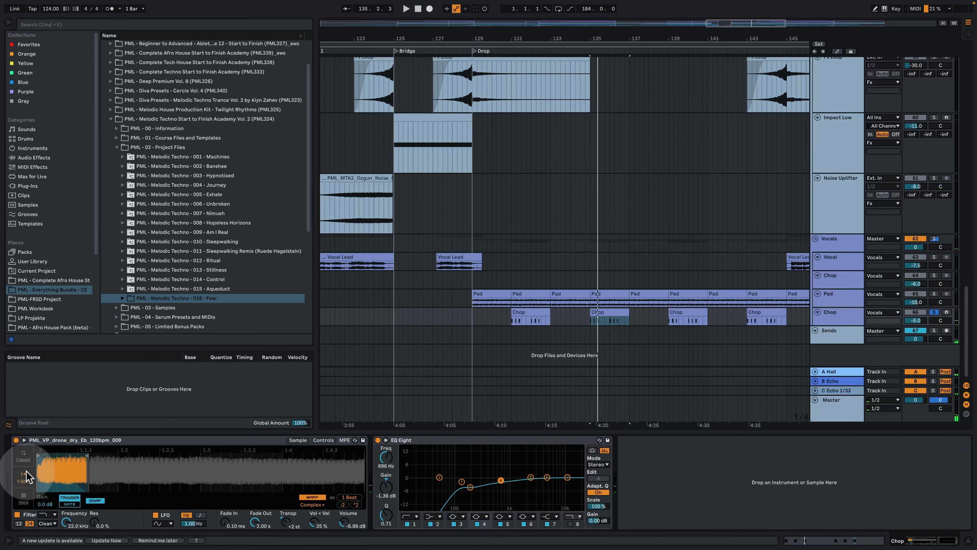
{"action": "left_click", "coordinate": [968, 540]}
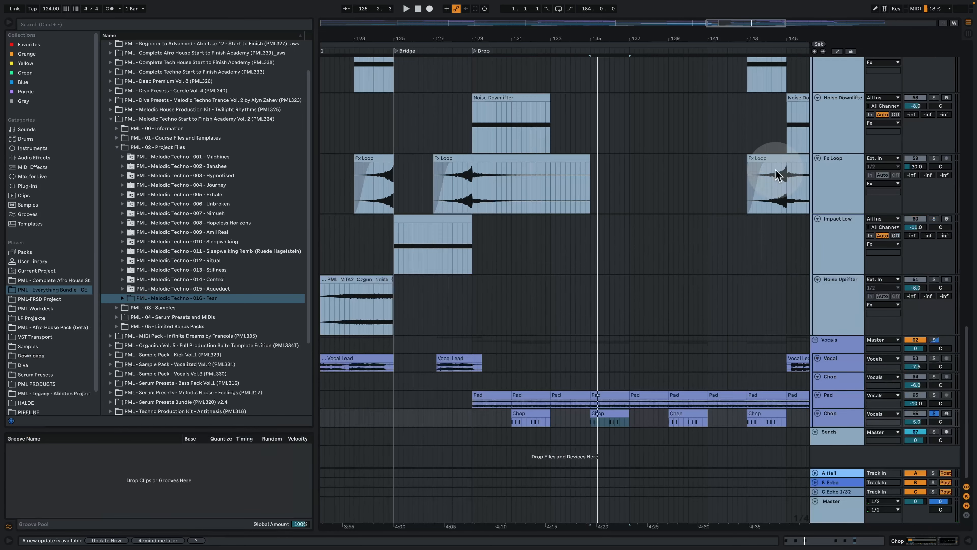
Solo the Vocal track, play its Vocal Lead clip from bar 145 and show the track's effect devices.
{"action": "left_click_drag", "start_coordinate": [596, 36], "coordinate": [596, 35]}
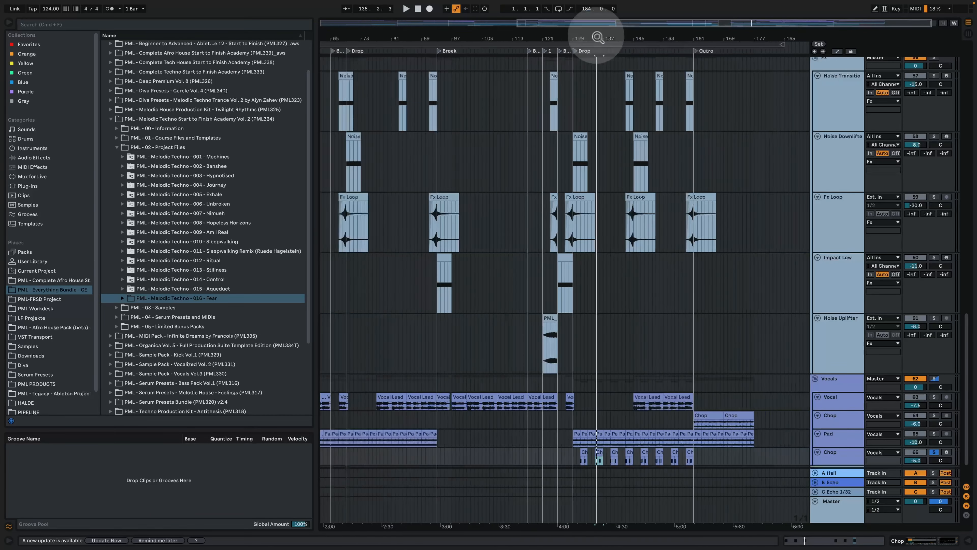
{"action": "scroll", "coordinate": [741, 402], "scroll_direction": "down", "scroll_amount": 2}
{"action": "left_click", "coordinate": [646, 365]}
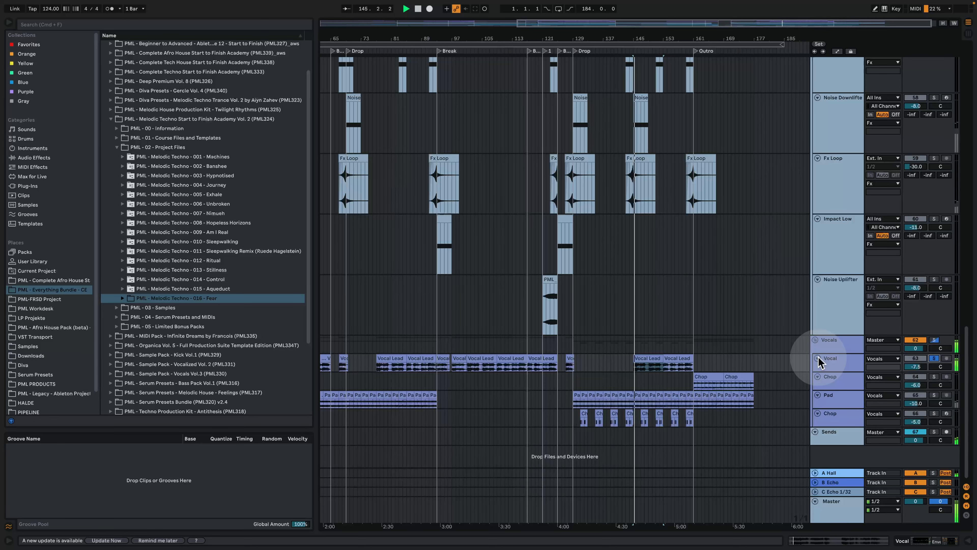
{"action": "double_click", "coordinate": [840, 360]}
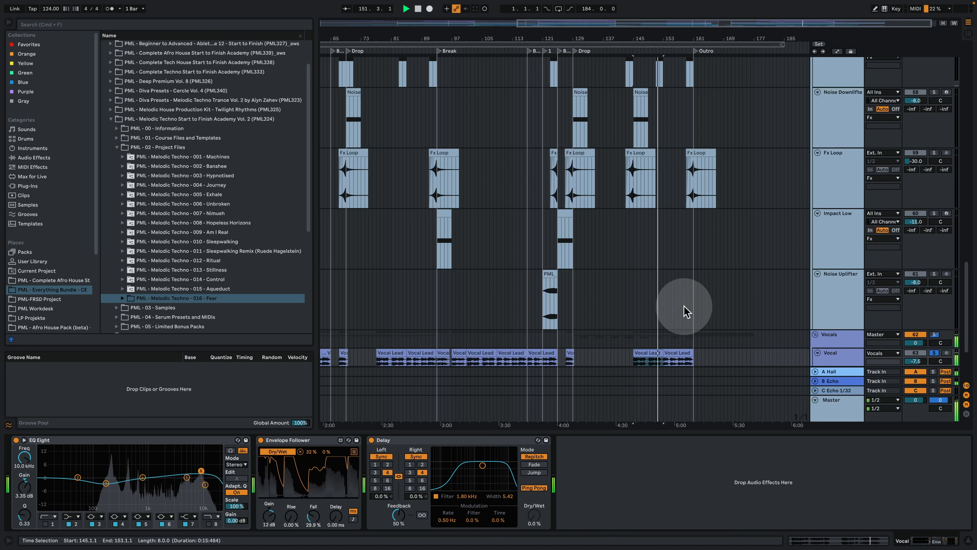
{"action": "scroll", "coordinate": [666, 321], "scroll_direction": "down", "scroll_amount": 2}
{"action": "scroll", "coordinate": [666, 325], "scroll_direction": "down", "scroll_amount": 2}
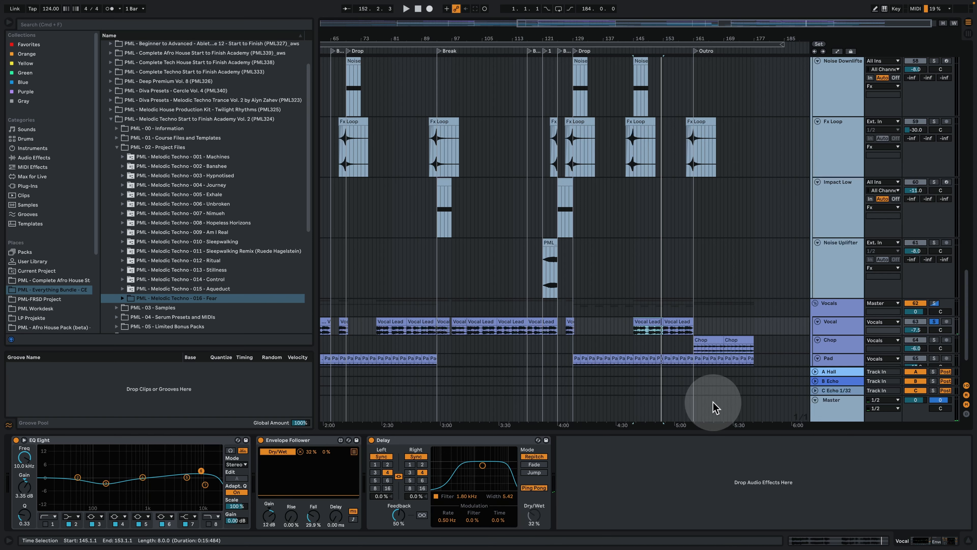
Increase the Vocal track's height to examine the Vocal Lead waveforms around bars 145 to 161.
{"action": "left_click_drag", "start_coordinate": [670, 38], "coordinate": [671, 61]}
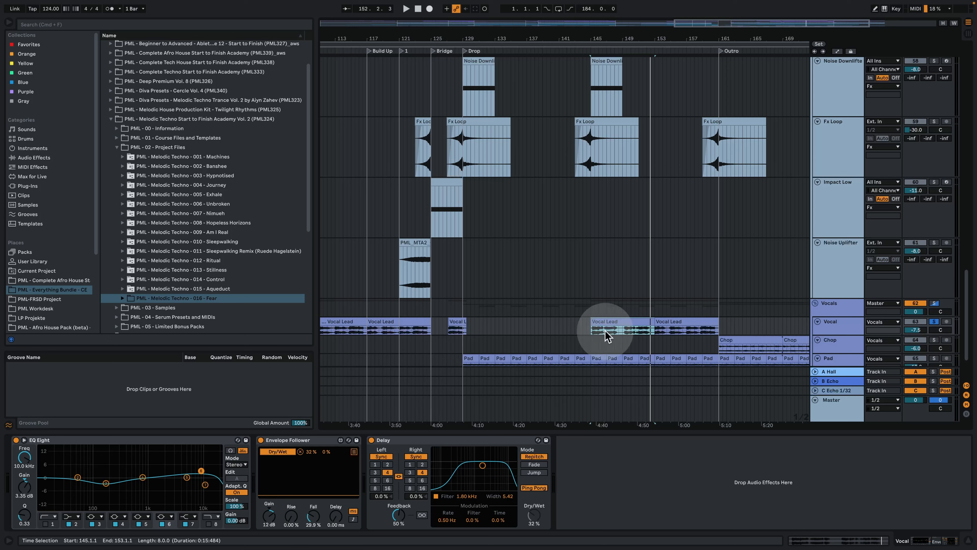
{"action": "left_click_drag", "start_coordinate": [827, 336], "coordinate": [823, 366]}
{"action": "scroll", "coordinate": [615, 352], "scroll_direction": "down", "scroll_amount": 3}
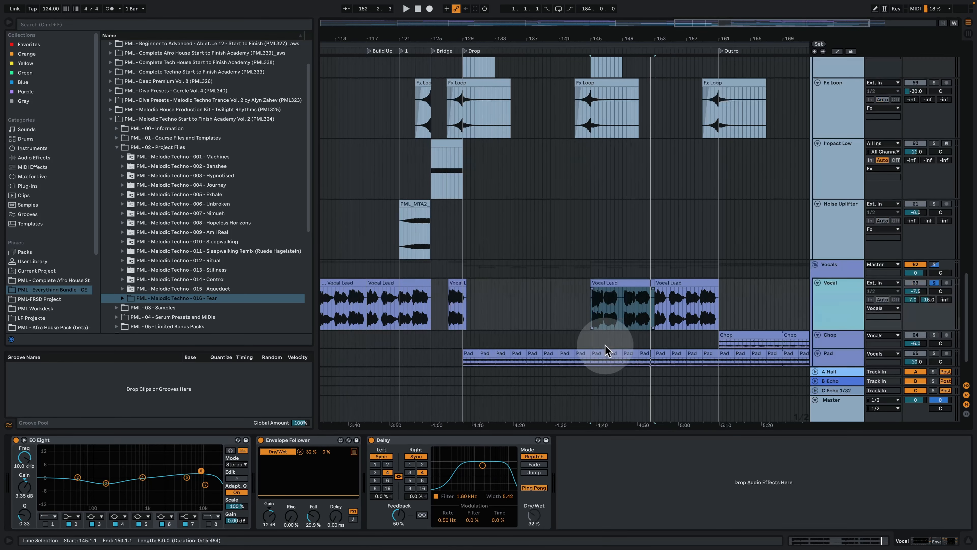
Listen to the soloed Vocal Lead clip from bar 145 and examine its waveform in detail.
{"action": "left_click_drag", "start_coordinate": [605, 37], "coordinate": [606, 72]}
{"action": "left_click", "coordinate": [585, 332]}
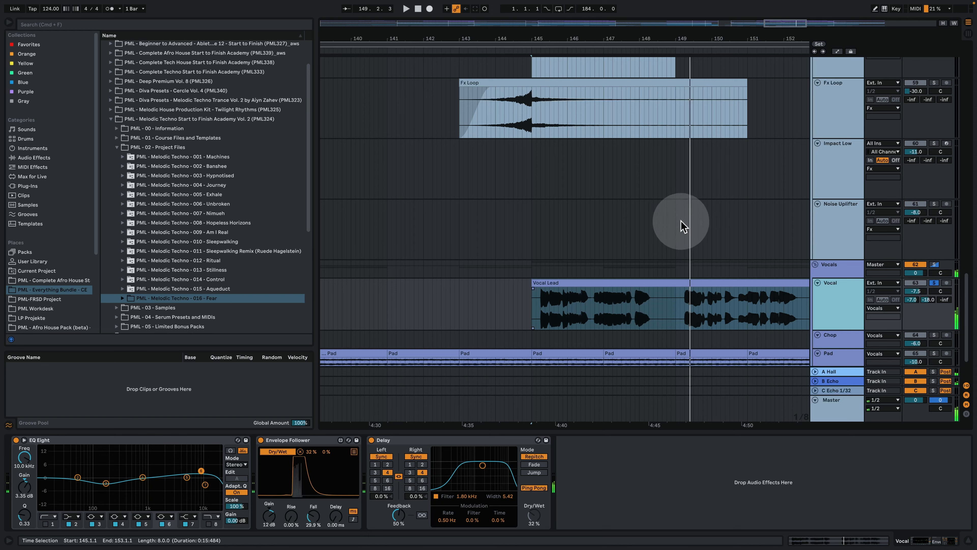
{"action": "left_click_drag", "start_coordinate": [668, 40], "coordinate": [667, 3]}
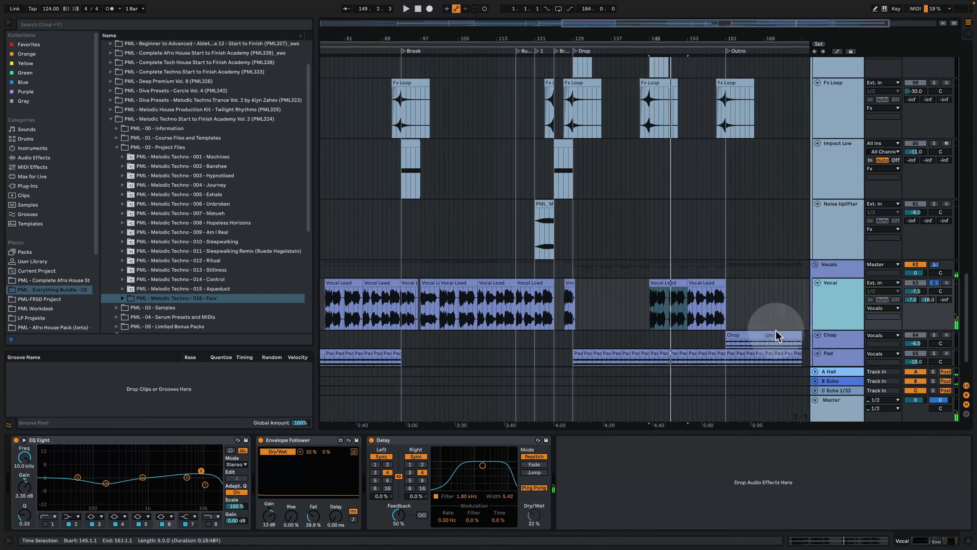
Solo the upper Chop track, play its clip from bar 161, inspect the clip's audio waveform and unsolo the track.
{"action": "left_click", "coordinate": [742, 339]}
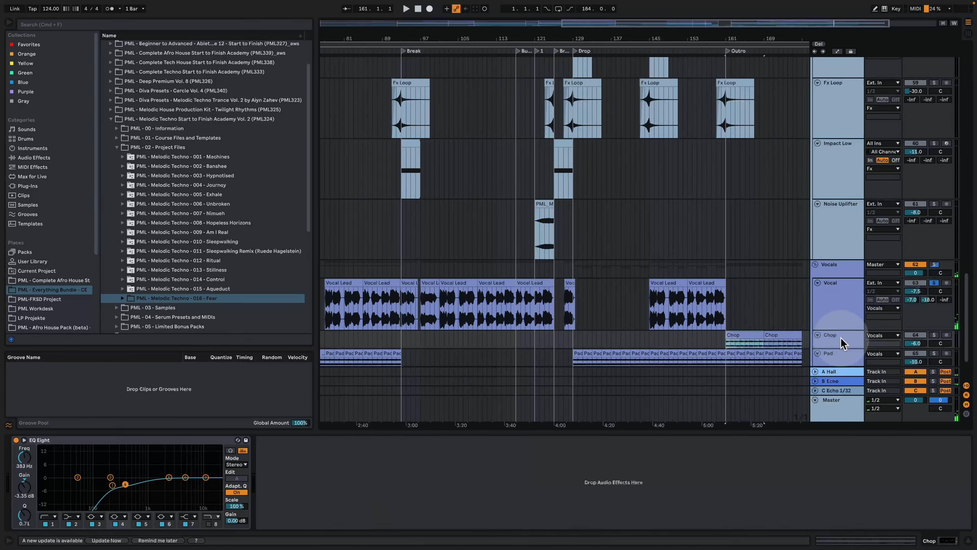
{"action": "left_click", "coordinate": [936, 339]}
{"action": "key", "text": "space"}
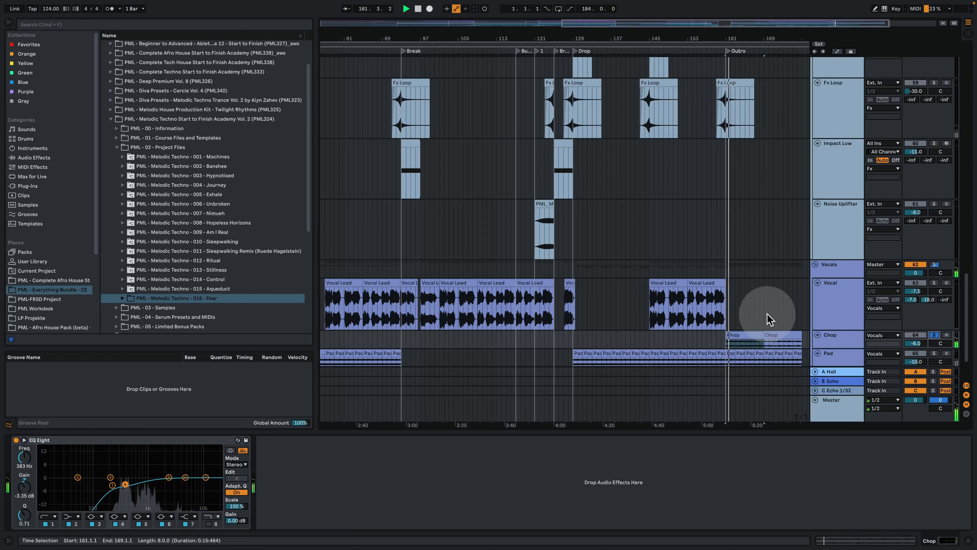
{"action": "double_click", "coordinate": [750, 339]}
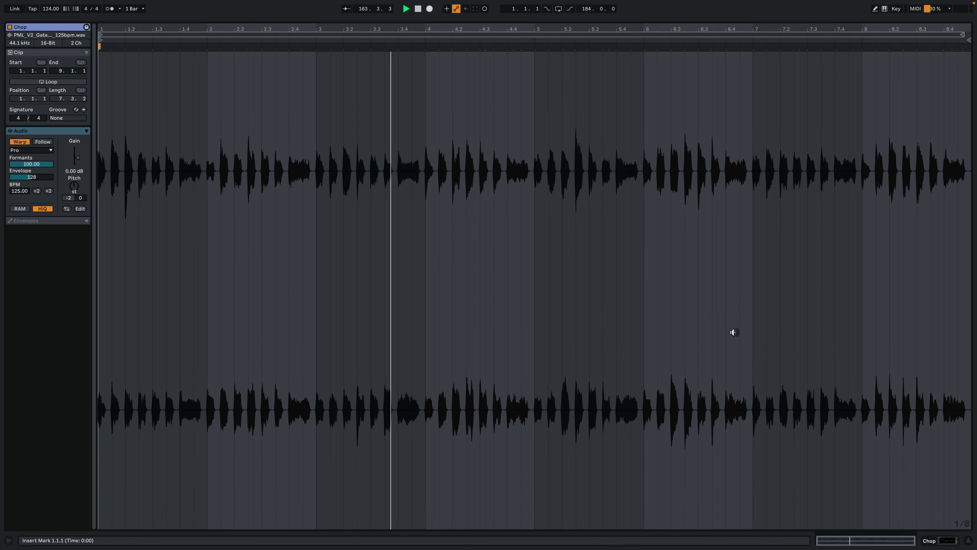
{"action": "left_click", "coordinate": [733, 332]}
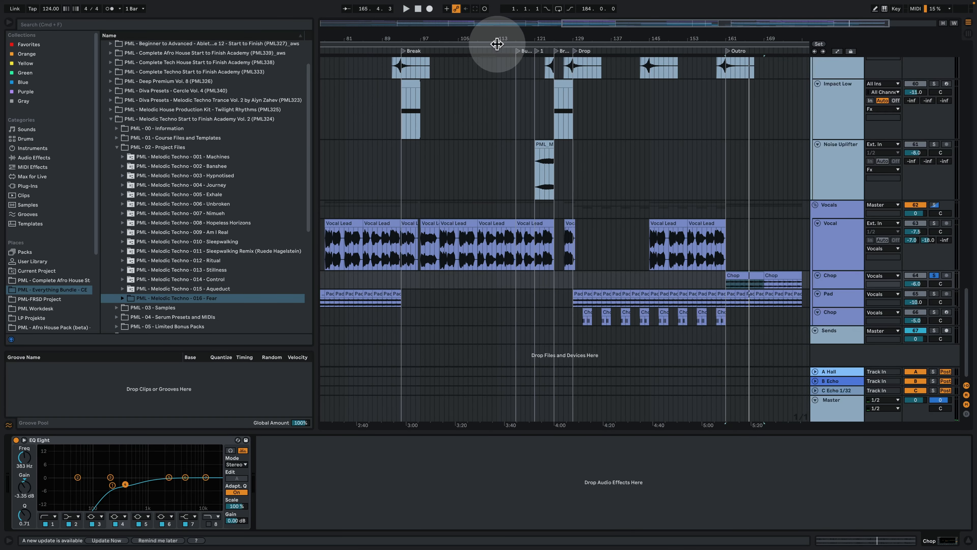
{"action": "left_click", "coordinate": [934, 275]}
Show the effect devices on the A Hall, B Echo and C Echo 1/32 return tracks one after another.
{"action": "left_click", "coordinate": [840, 373]}
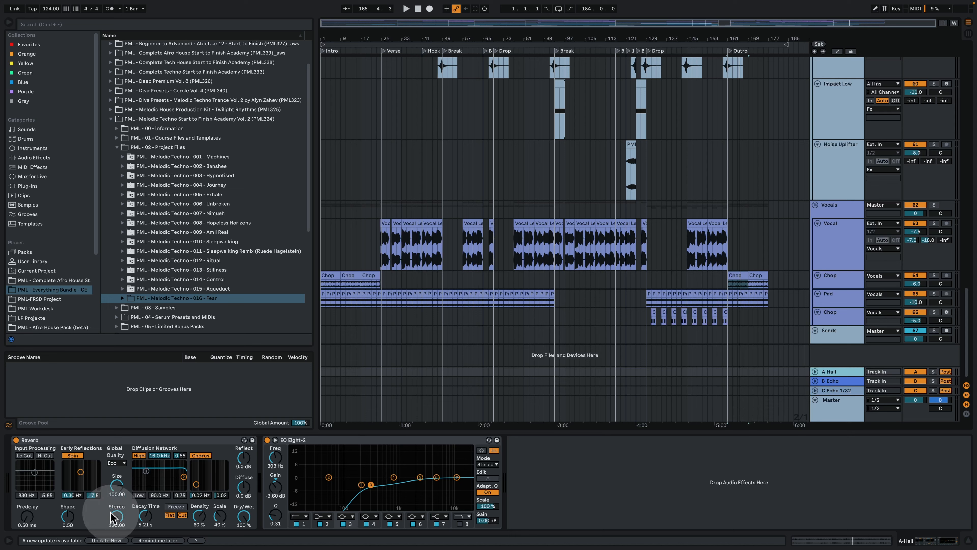
{"action": "left_click", "coordinate": [835, 381]}
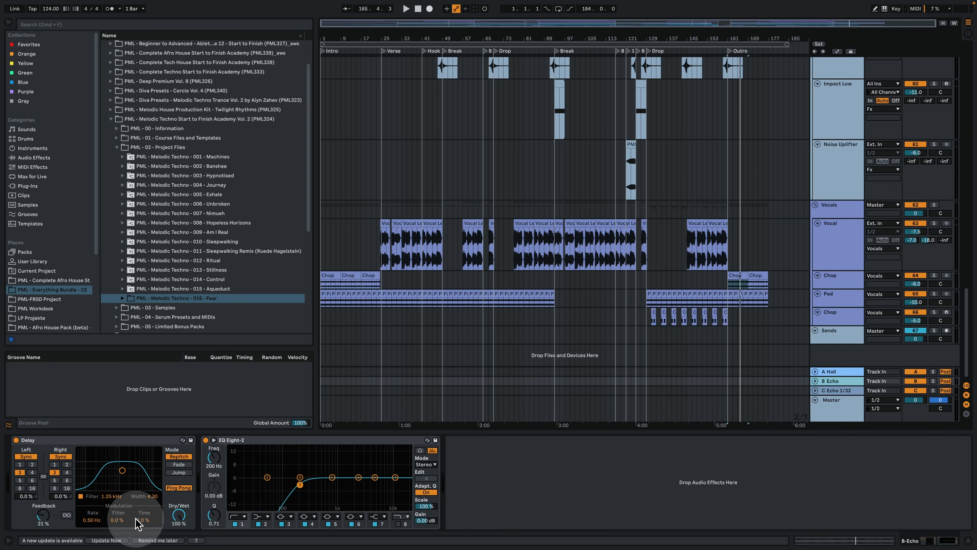
{"action": "left_click", "coordinate": [835, 390]}
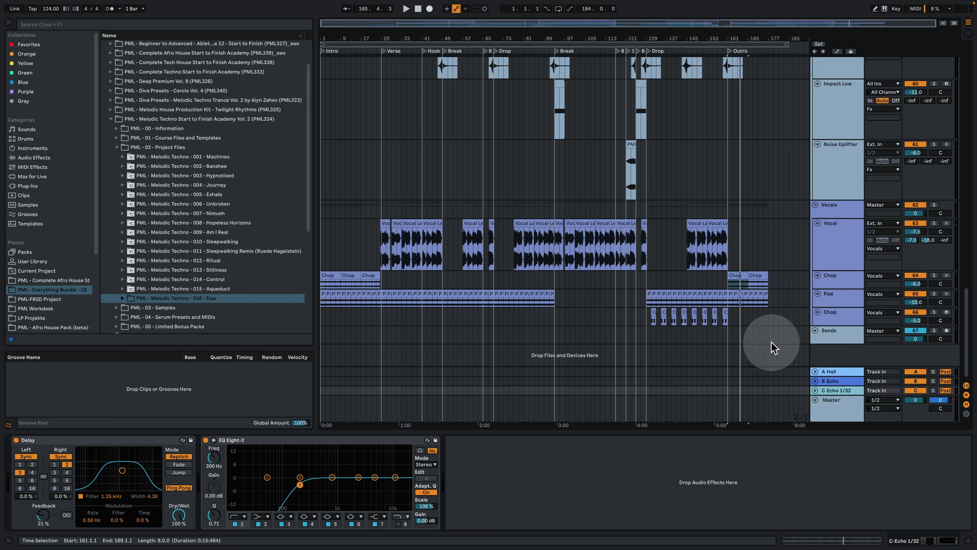
Inspect the devices on the Master track and the Sends group, and hide the device view.
{"action": "left_click", "coordinate": [849, 407]}
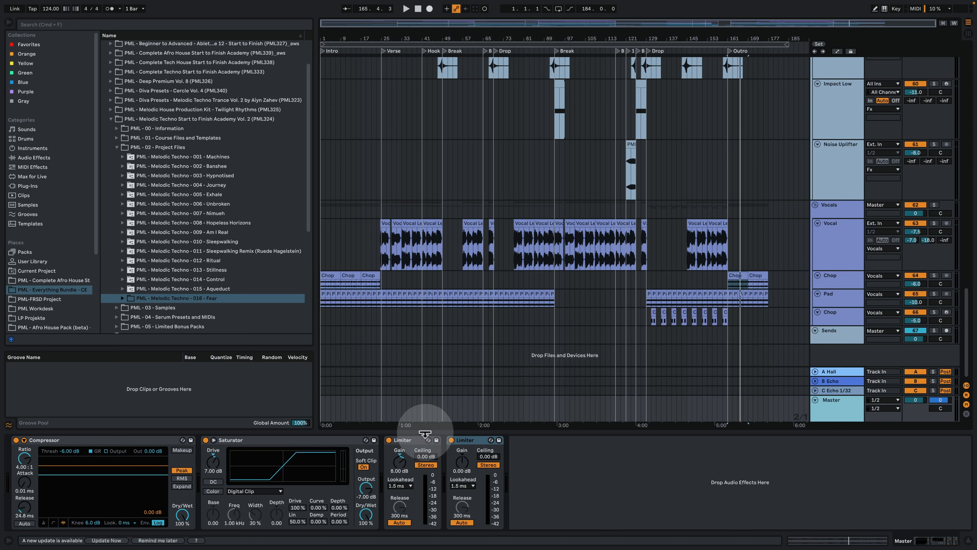
{"action": "left_click", "coordinate": [835, 373]}
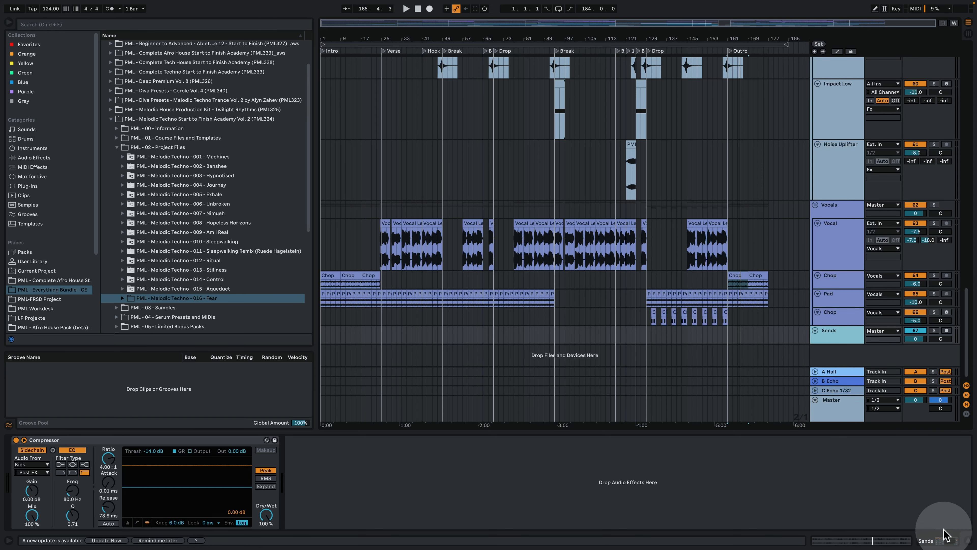
{"action": "left_click", "coordinate": [970, 540]}
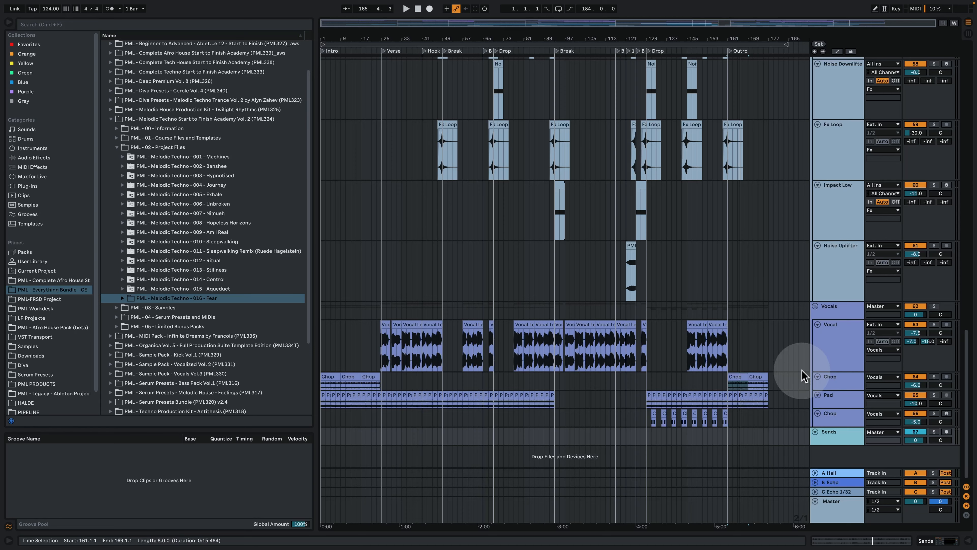
Unfold the Drums group and show the processing chain on its Kick group.
{"action": "scroll", "coordinate": [715, 348], "scroll_direction": "up", "scroll_amount": 15}
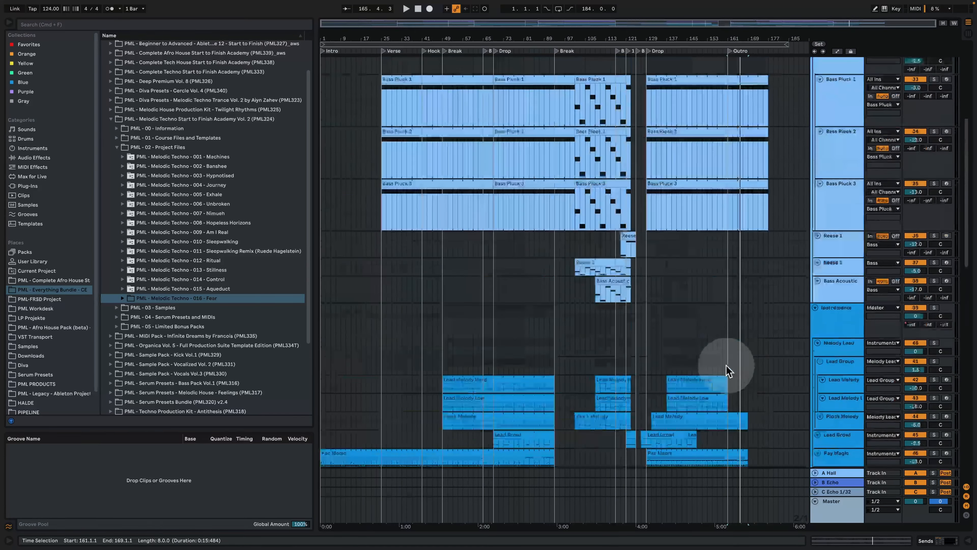
{"action": "scroll", "coordinate": [723, 371], "scroll_direction": "up", "scroll_amount": 6}
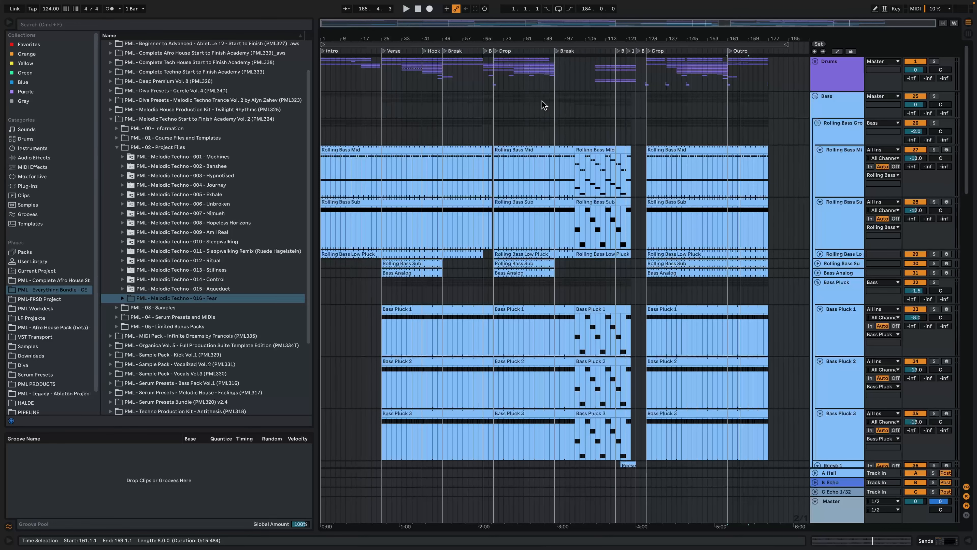
{"action": "left_click", "coordinate": [815, 62]}
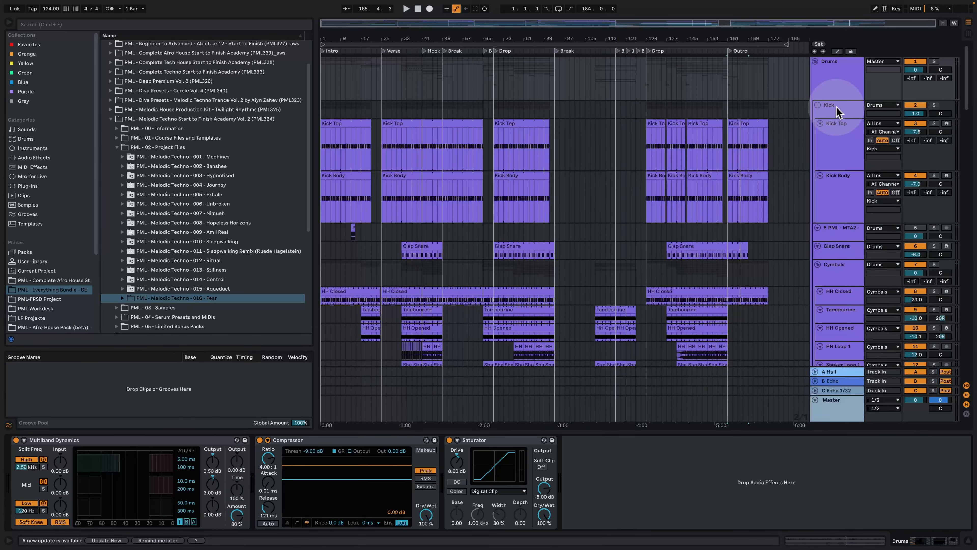
{"action": "left_click", "coordinate": [835, 108]}
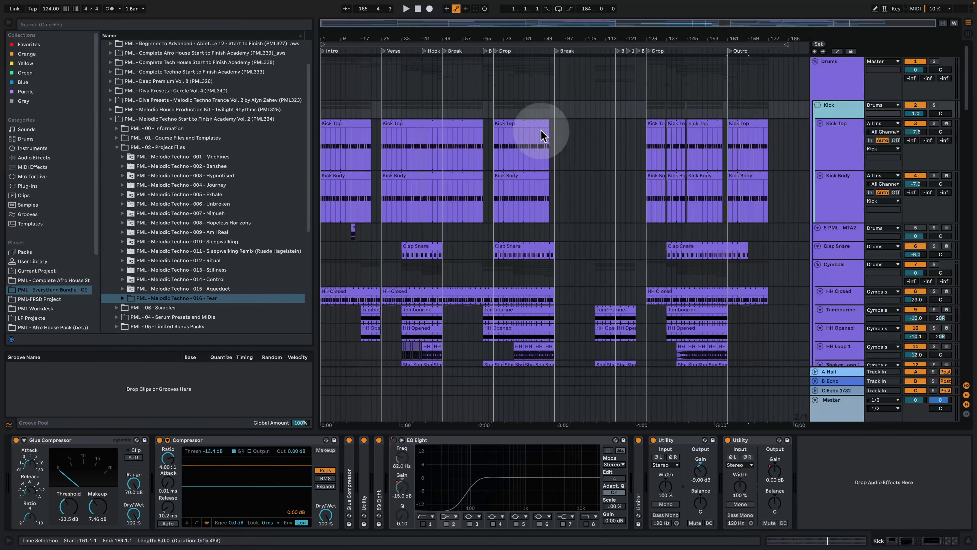
Solo the Kick Top track, play its clip from bar 69 and inspect both kick sample chains in its Instrument Rack.
{"action": "left_click", "coordinate": [499, 124]}
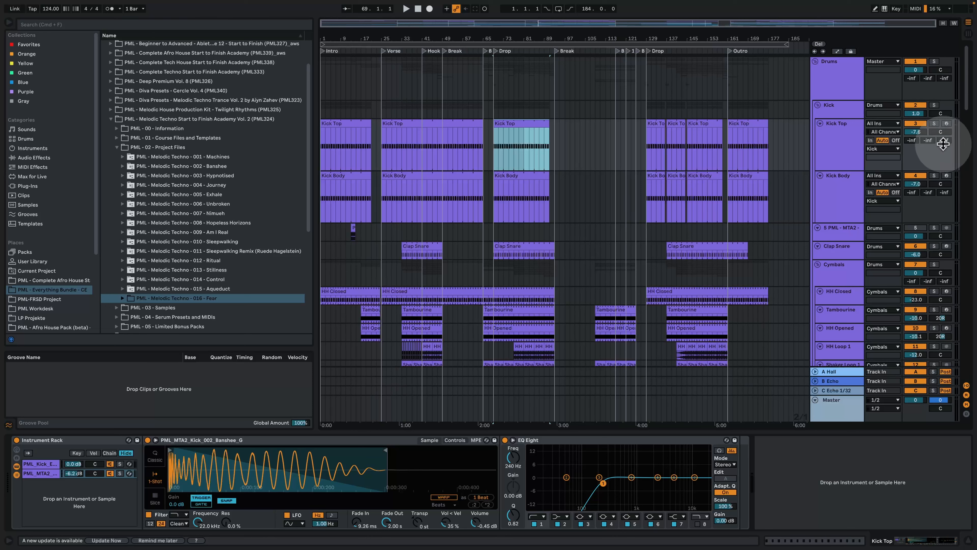
{"action": "left_click", "coordinate": [935, 123]}
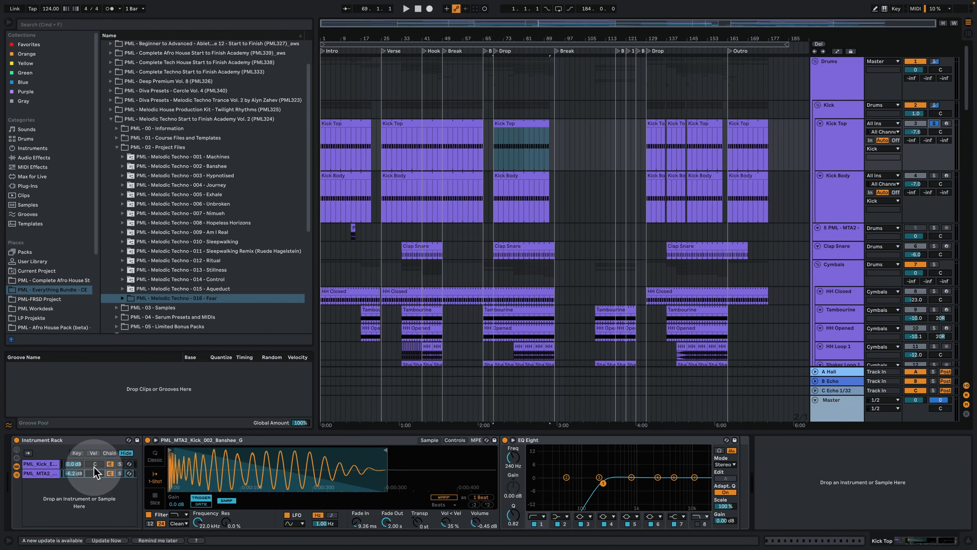
{"action": "key", "text": "space"}
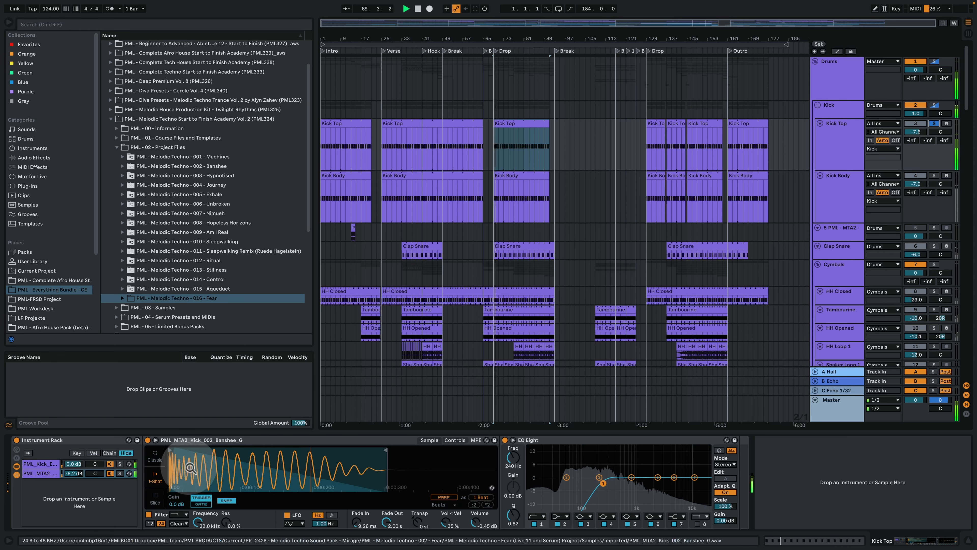
{"action": "left_click", "coordinate": [76, 442]}
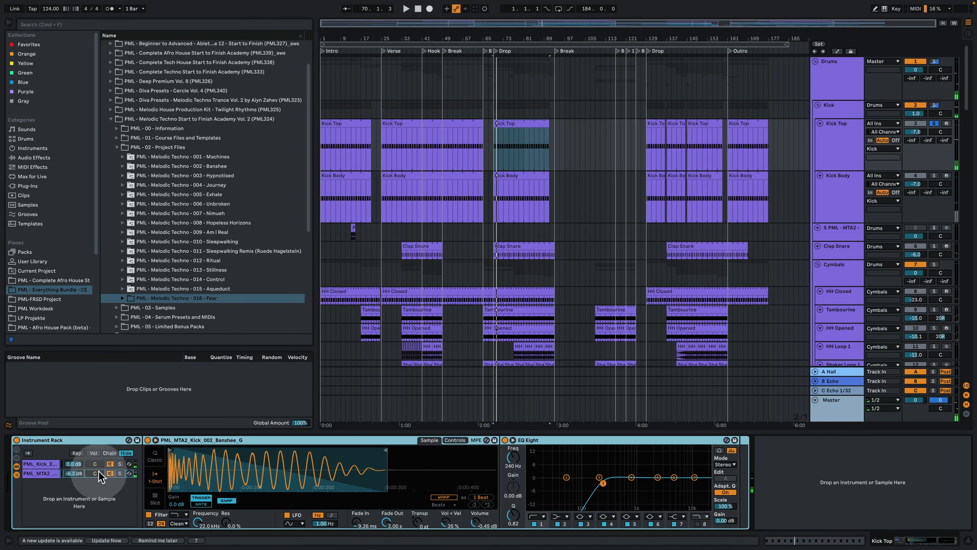
{"action": "left_click", "coordinate": [44, 464]}
{"action": "left_click", "coordinate": [48, 474]}
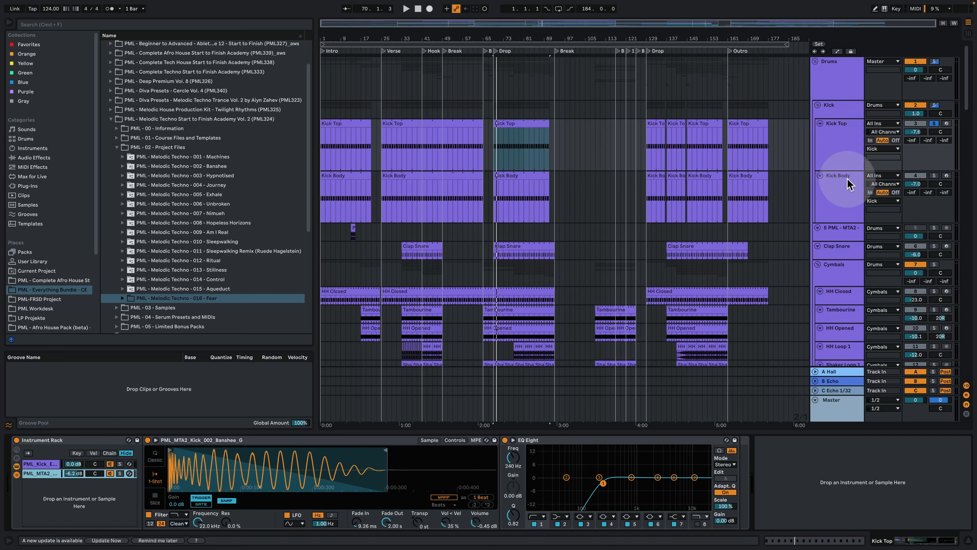
Solo only the Kick Body track, play it from bar 69 and open its Serum instrument.
{"action": "left_click", "coordinate": [839, 178]}
{"action": "left_click", "coordinate": [935, 176]}
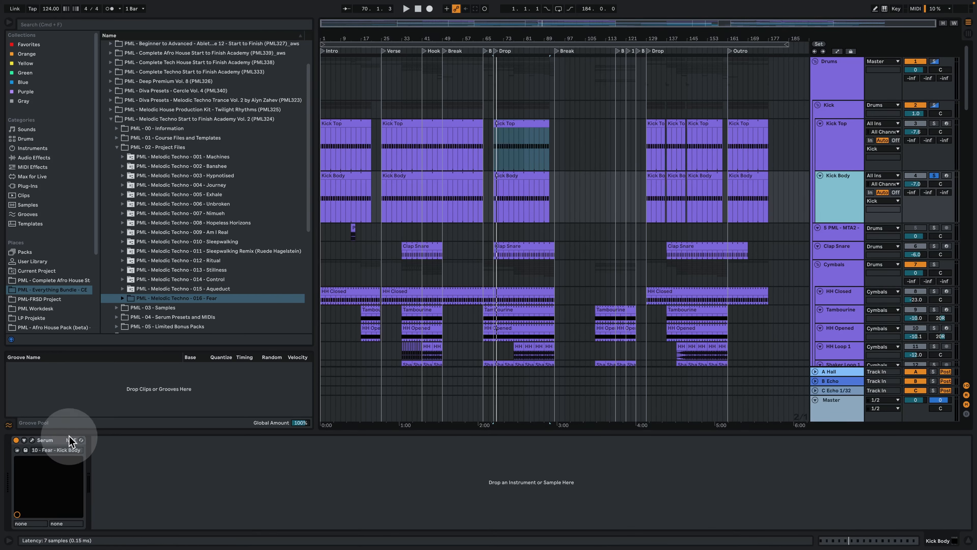
{"action": "key", "text": "space"}
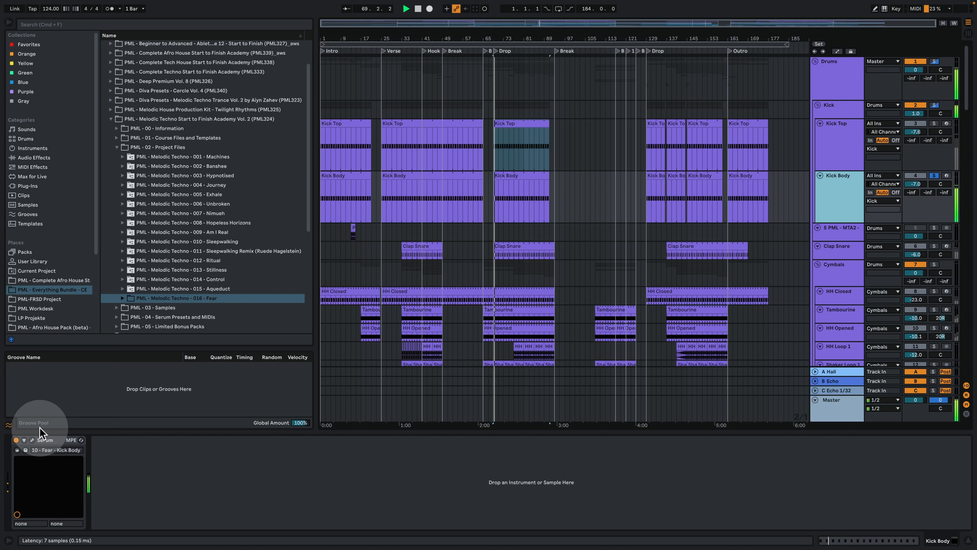
{"action": "left_click", "coordinate": [31, 439]}
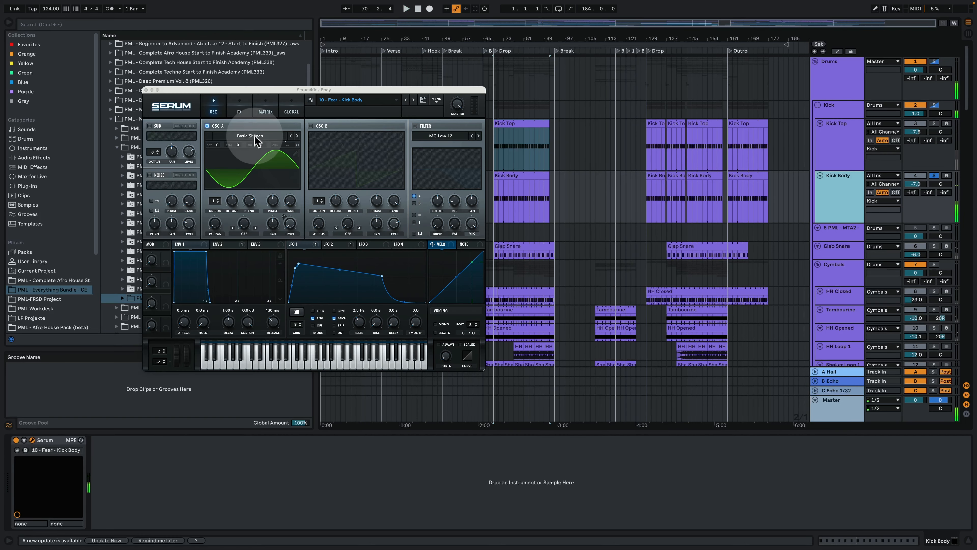
Examine the LFO 1, Env 2 and LFO 2 shapes of the Kick Body patch in Serum while listening to it.
{"action": "left_click", "coordinate": [298, 246]}
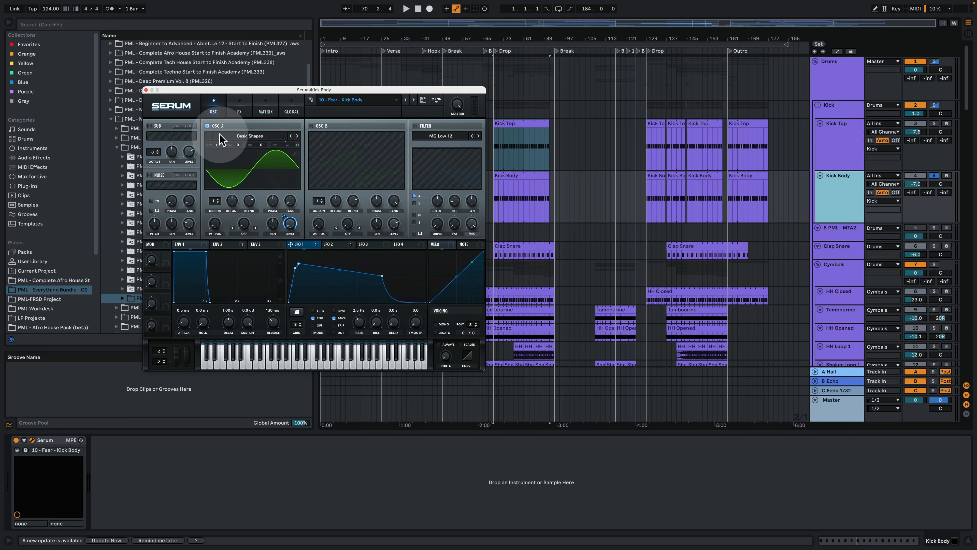
{"action": "key", "text": "space"}
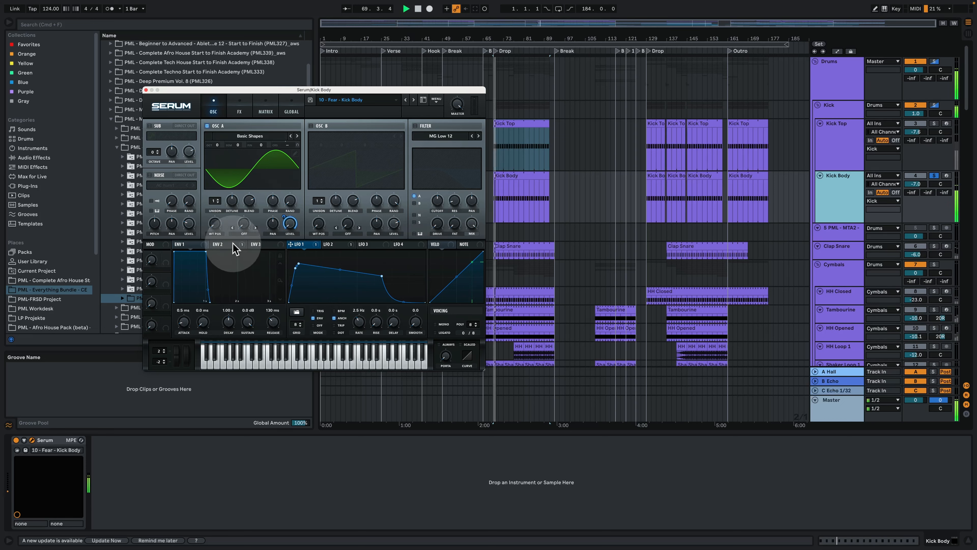
{"action": "left_click", "coordinate": [235, 246]}
{"action": "left_click", "coordinate": [332, 244]}
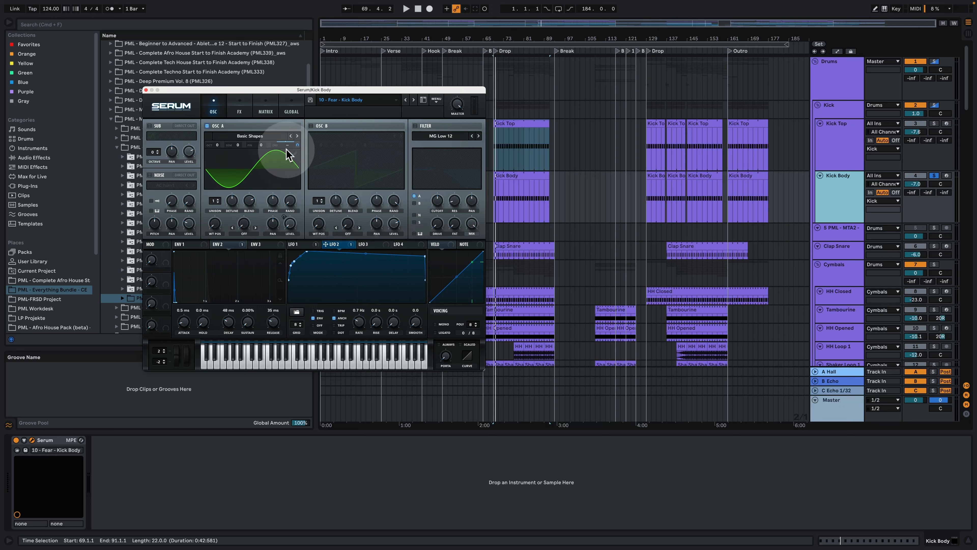
Inspect Serum's modulation matrix, including the LFO 2 amount routed to A CoarsePit, and listen to the kick body.
{"action": "left_click", "coordinate": [264, 110]}
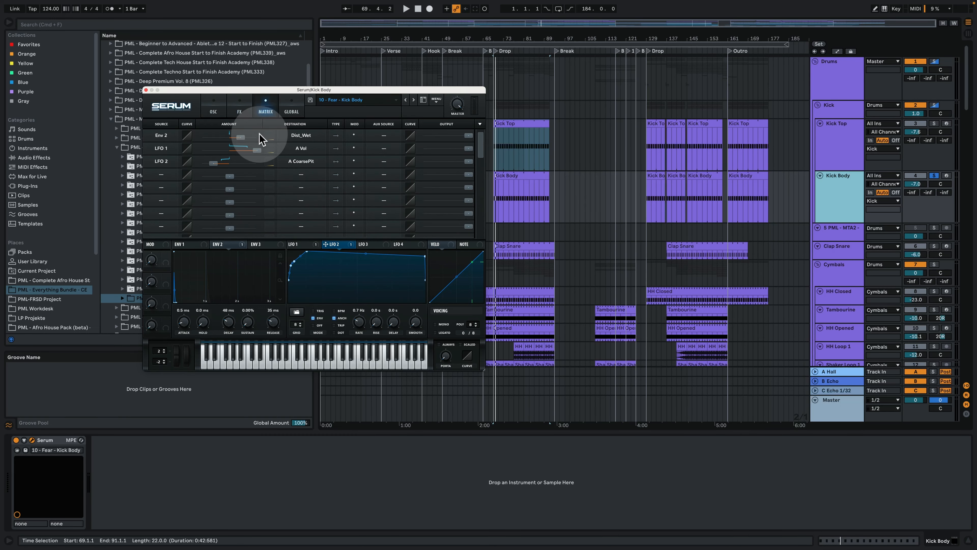
{"action": "left_click", "coordinate": [305, 164]}
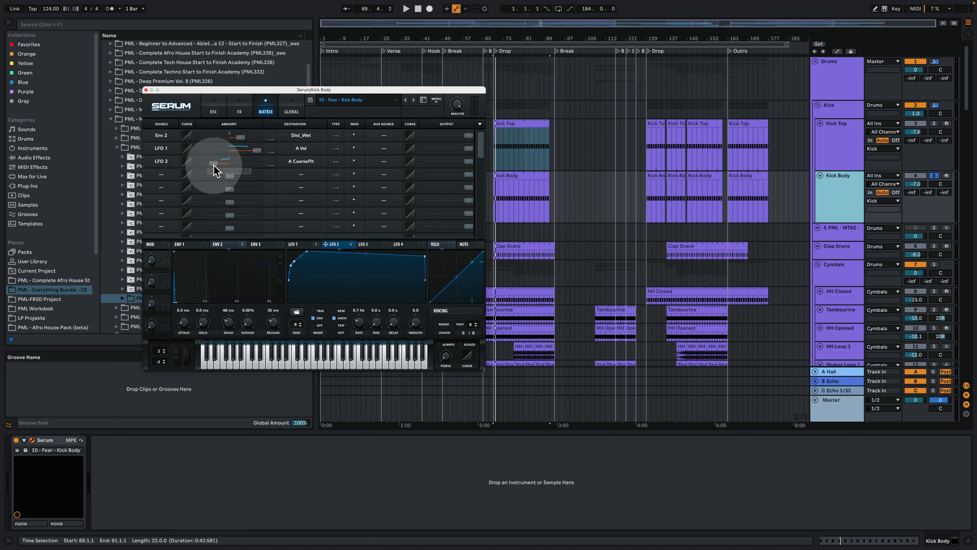
{"action": "mouse_move", "coordinate": [214, 170]}
{"action": "left_mouse_down"}
{"action": "mouse_move", "coordinate": [255, 165]}
{"action": "mouse_move", "coordinate": [218, 162]}
{"action": "mouse_move", "coordinate": [223, 172]}
{"action": "left_mouse_up"}
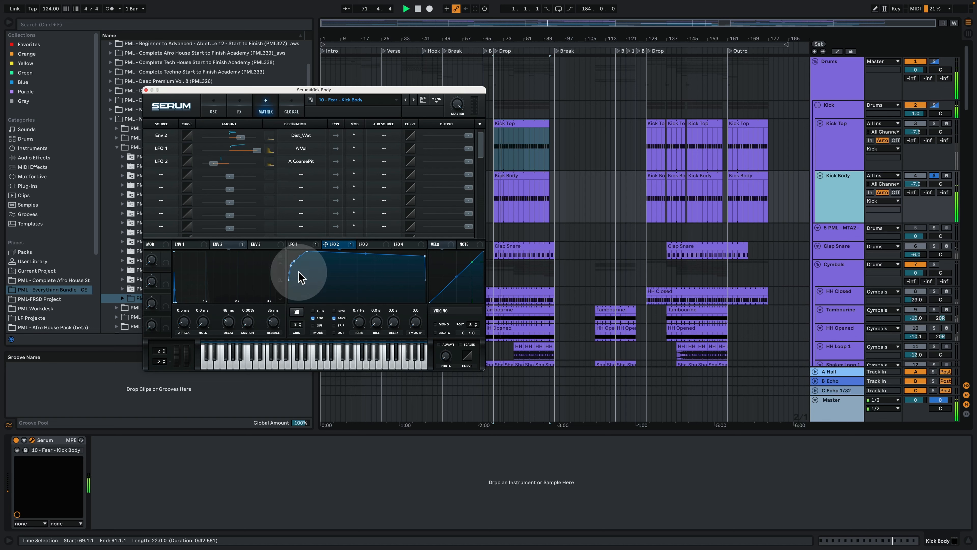
Examine Serum's Tube distortion and its envelope-modulated mix, and return to the oscillator section.
{"action": "left_click", "coordinate": [239, 110]}
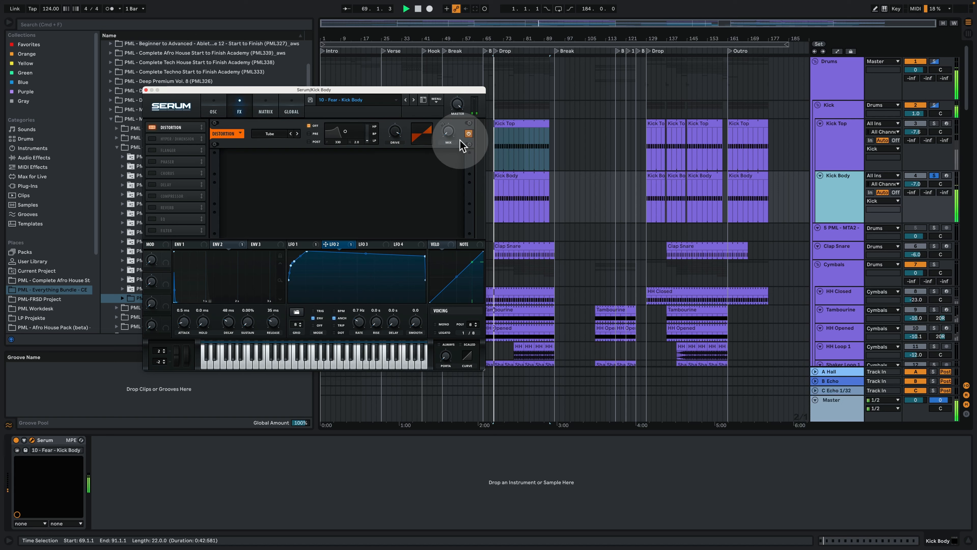
{"action": "left_click_drag", "start_coordinate": [214, 244], "coordinate": [447, 130]}
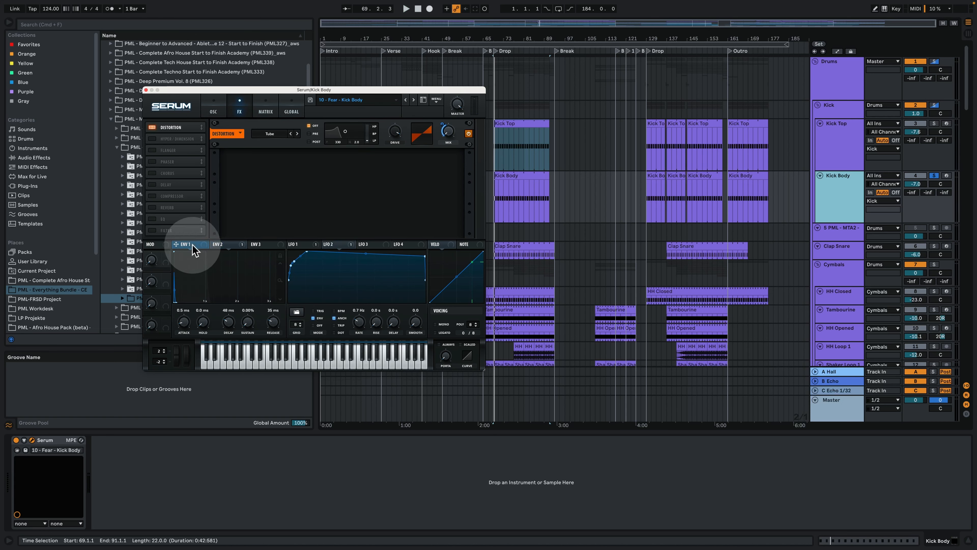
{"action": "left_click", "coordinate": [213, 109]}
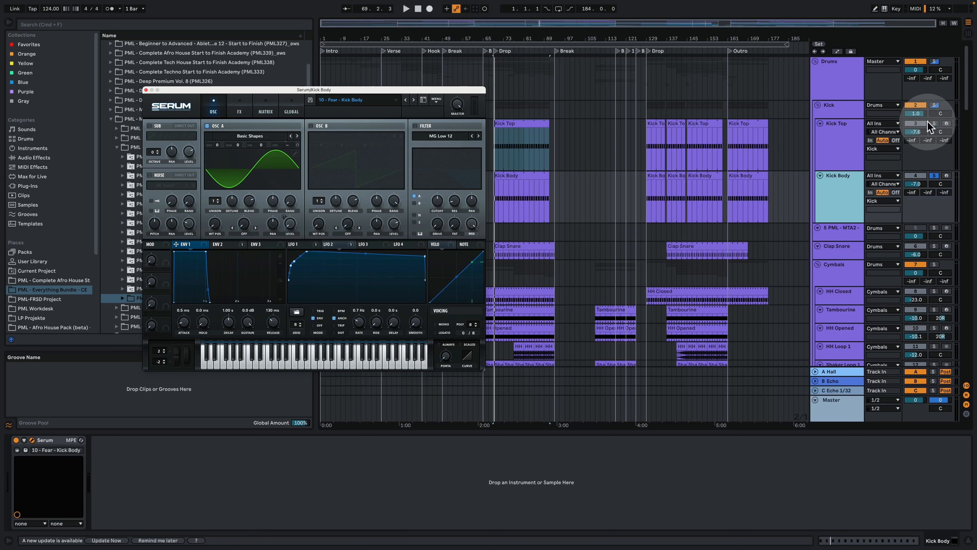
Solo Kick Top together with Kick Body, play both layers from bar 69 and close the Serum window.
{"action": "left_click", "coordinate": [935, 123]}
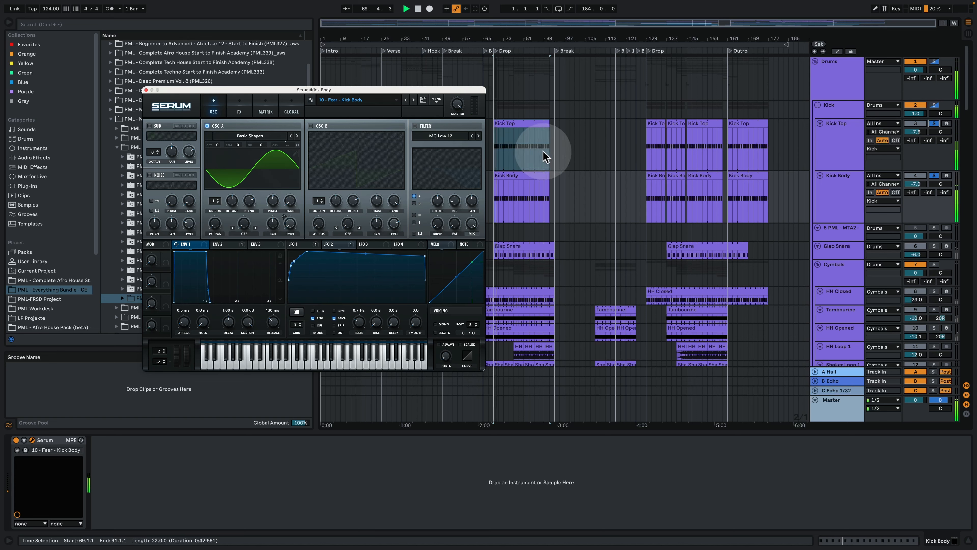
{"action": "left_click", "coordinate": [146, 90]}
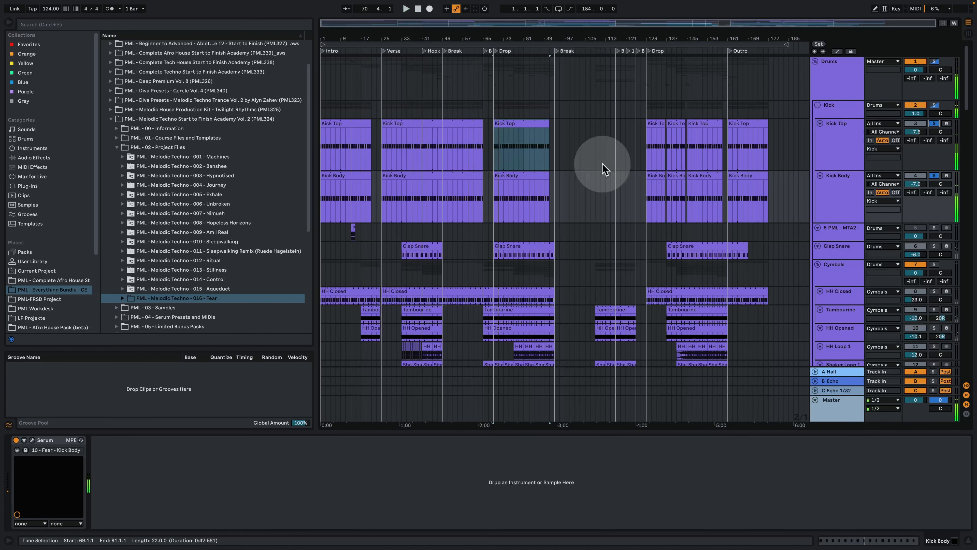
Select the Kick group and inspect its effects, expanding and collapsing the second Glue Compressor.
{"action": "left_click", "coordinate": [840, 113]}
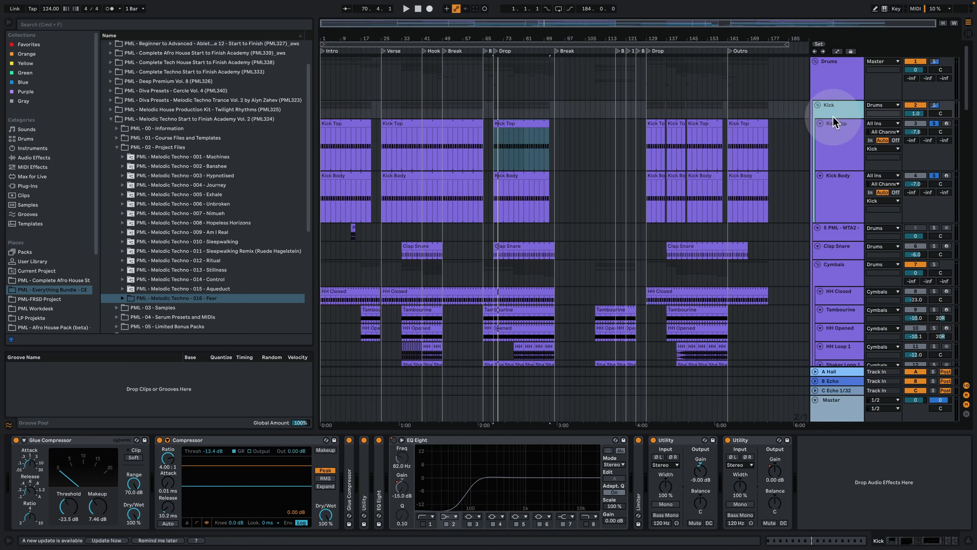
{"action": "double_click", "coordinate": [349, 485]}
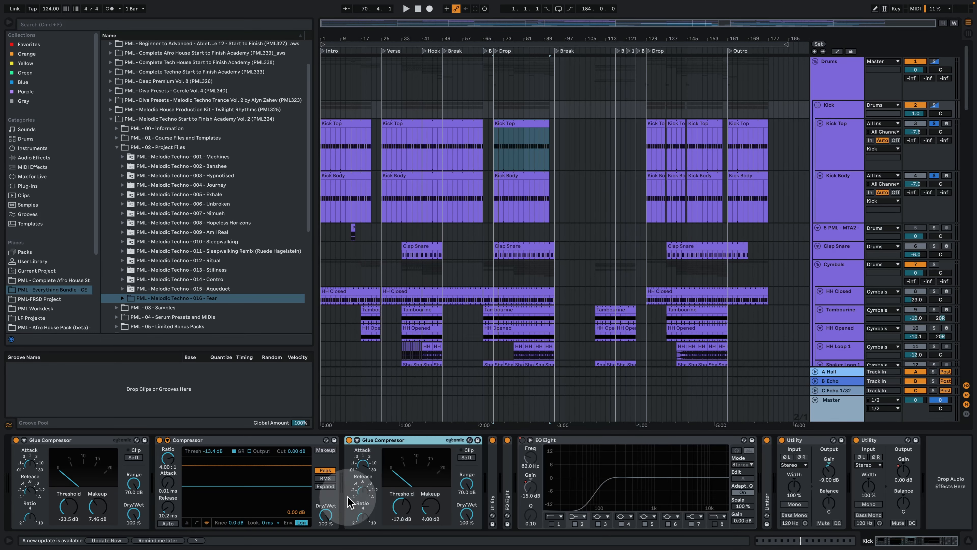
{"action": "double_click", "coordinate": [370, 439]}
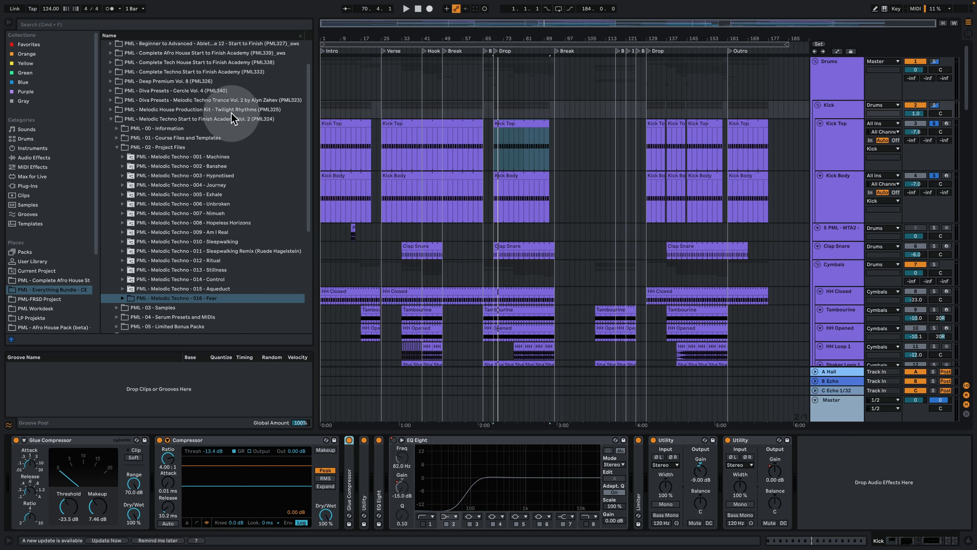
Locate the 016 - Fear project among the Project Files of Melodic Techno Start to Finish Academy Vol. 2.
{"action": "left_click", "coordinate": [202, 119]}
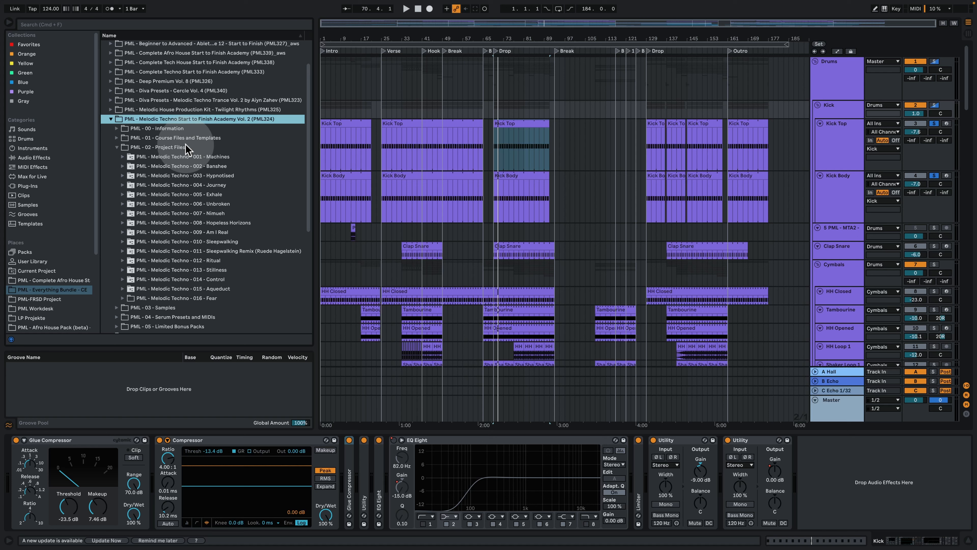
{"action": "left_click", "coordinate": [231, 147]}
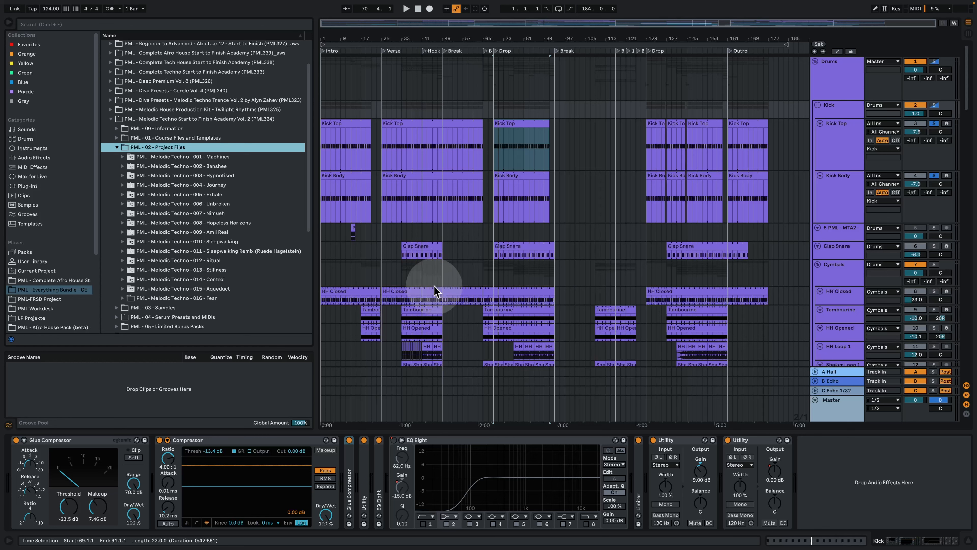
{"action": "left_click", "coordinate": [223, 297]}
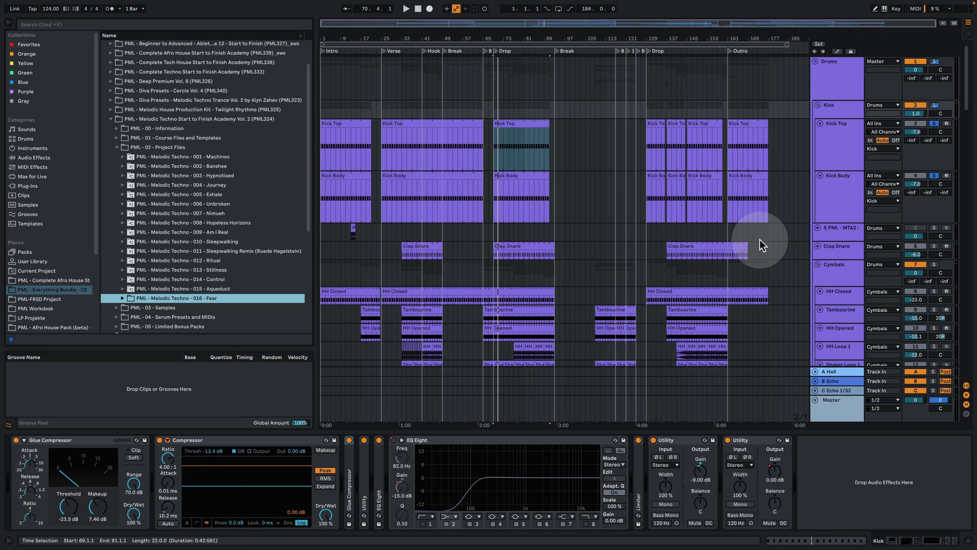
Solo the Clap Snare track and play it from bar 69.
{"action": "left_click", "coordinate": [932, 107]}
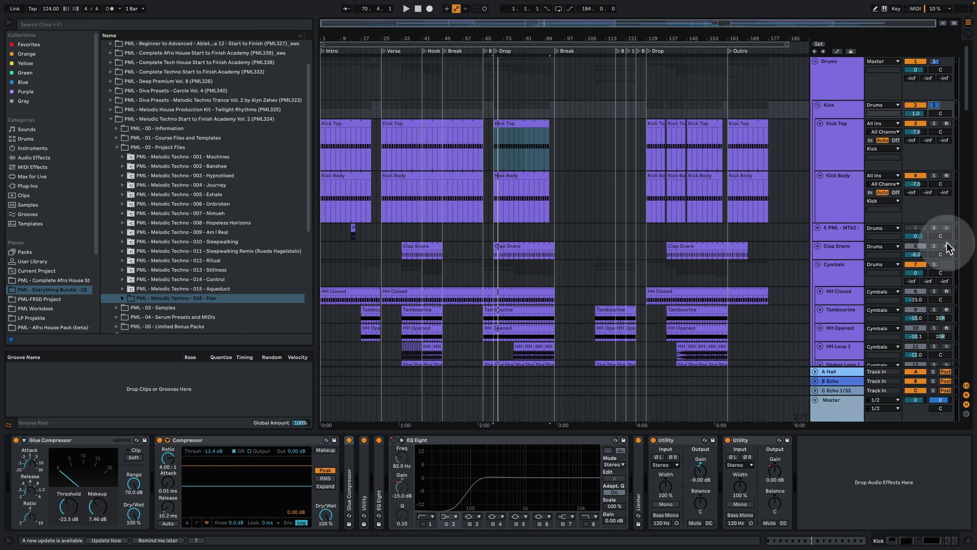
{"action": "left_click", "coordinate": [847, 246]}
{"action": "left_click", "coordinate": [935, 246]}
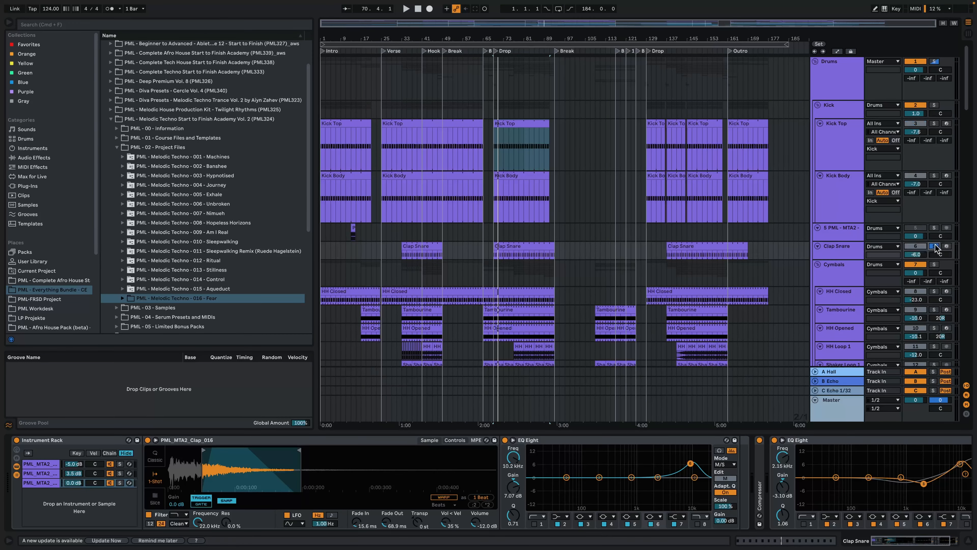
{"action": "key", "text": "space"}
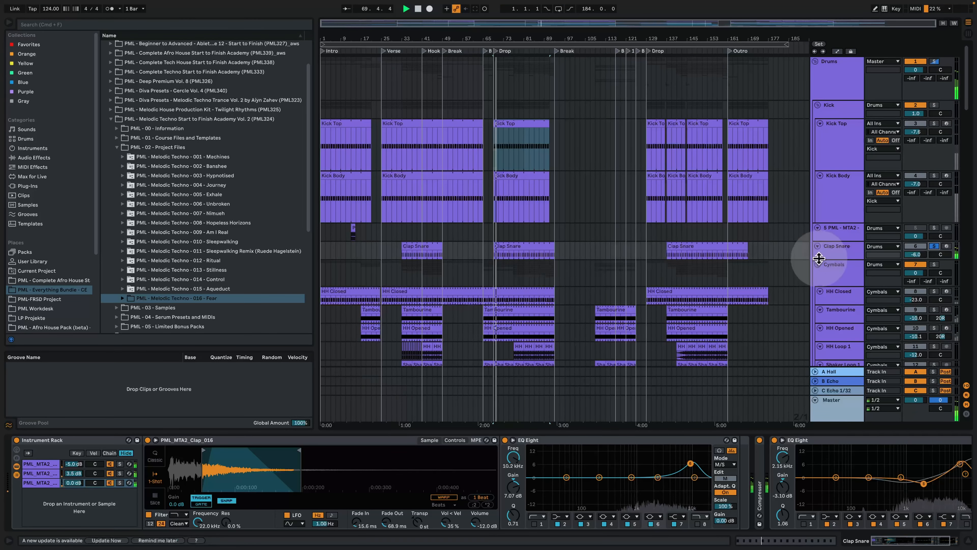
{"action": "left_click", "coordinate": [825, 251]}
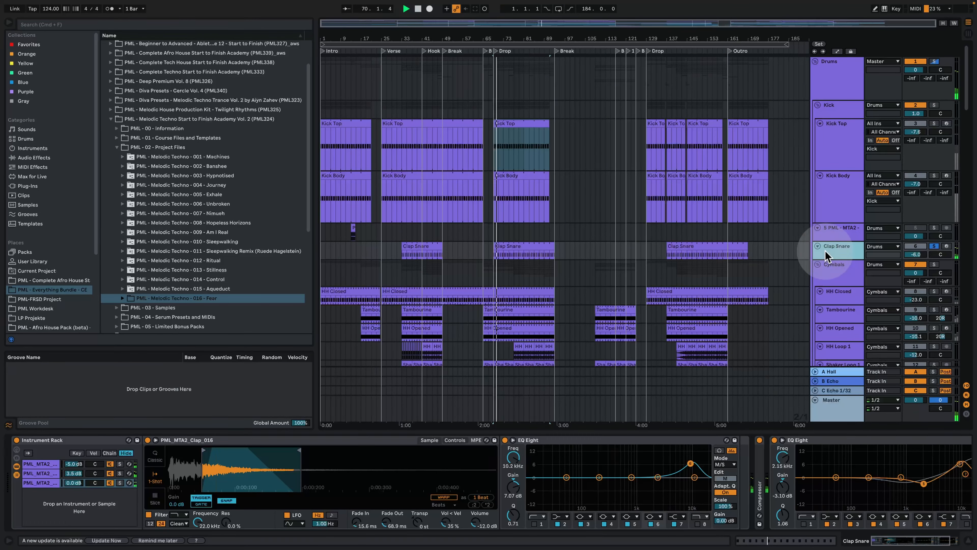
Compare the clap samples in the Clap Snare rack's layers and expand the academy's 03 - Samples folder.
{"action": "left_click", "coordinate": [48, 474]}
{"action": "left_click", "coordinate": [46, 465]}
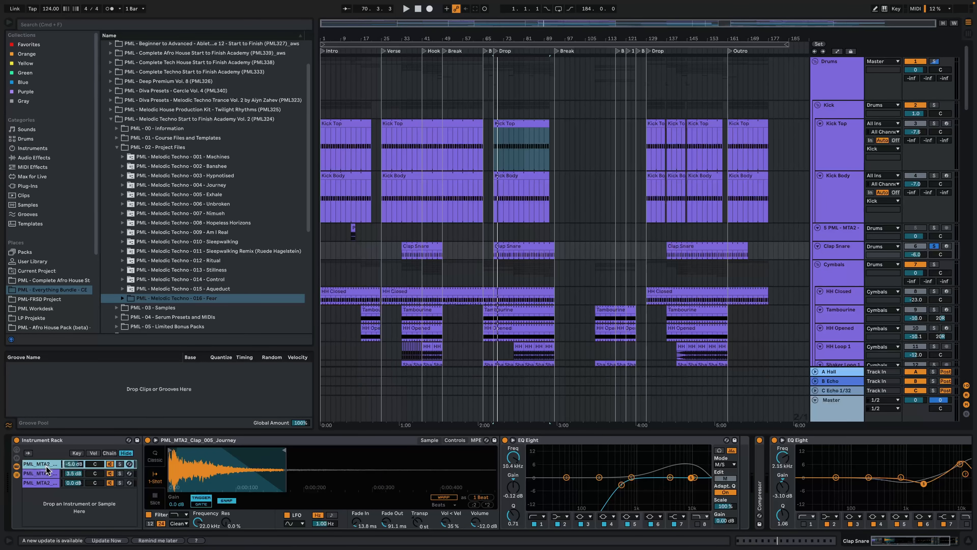
{"action": "left_click", "coordinate": [48, 481]}
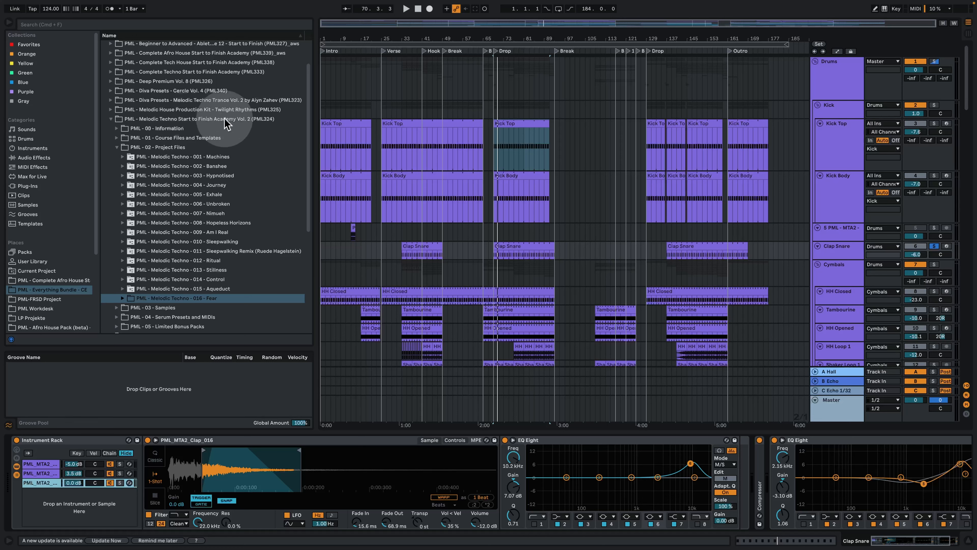
{"action": "left_click", "coordinate": [117, 307]}
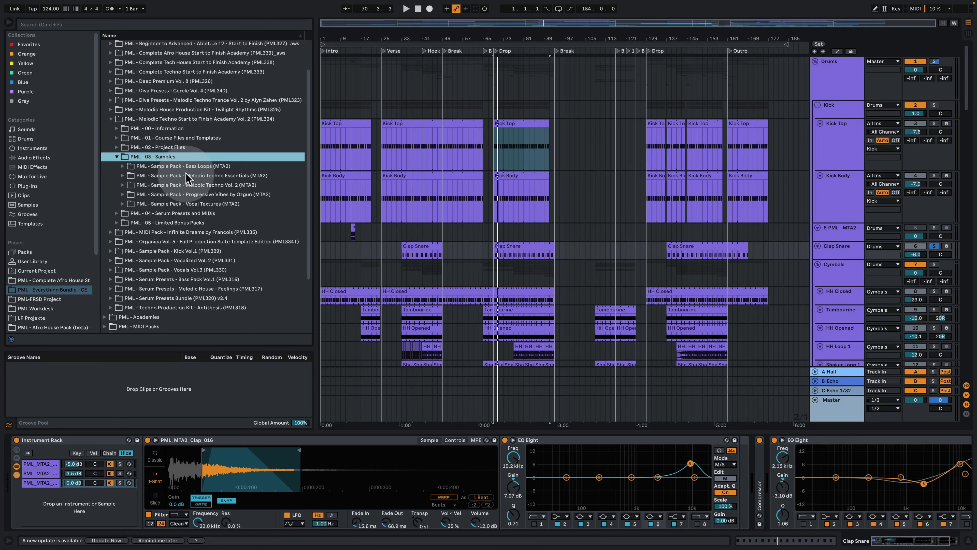
Play the Kick group soloed together with Clap Snare and examine the intro's kick audio clip near bar 13.
{"action": "left_click", "coordinate": [933, 105]}
{"action": "key", "text": "space"}
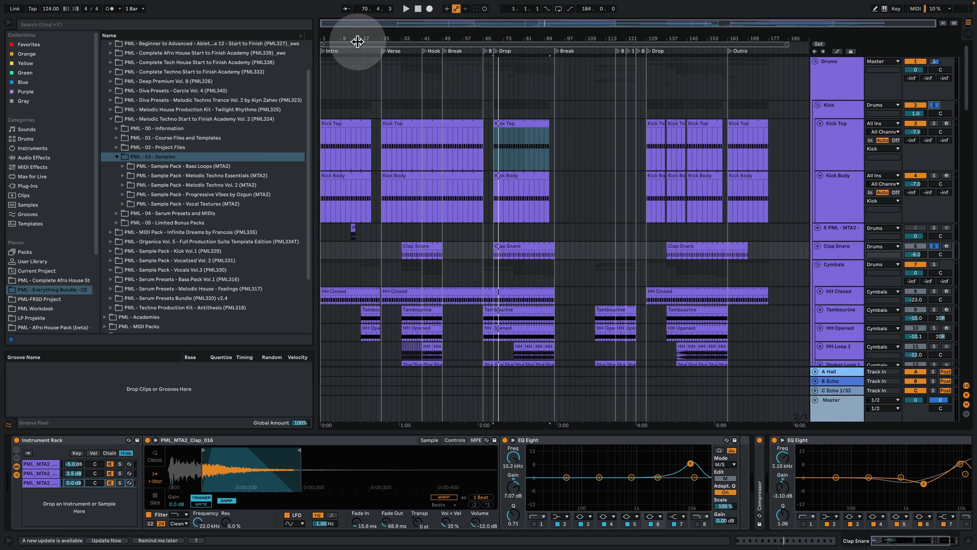
{"action": "left_click_drag", "start_coordinate": [355, 38], "coordinate": [479, 39]}
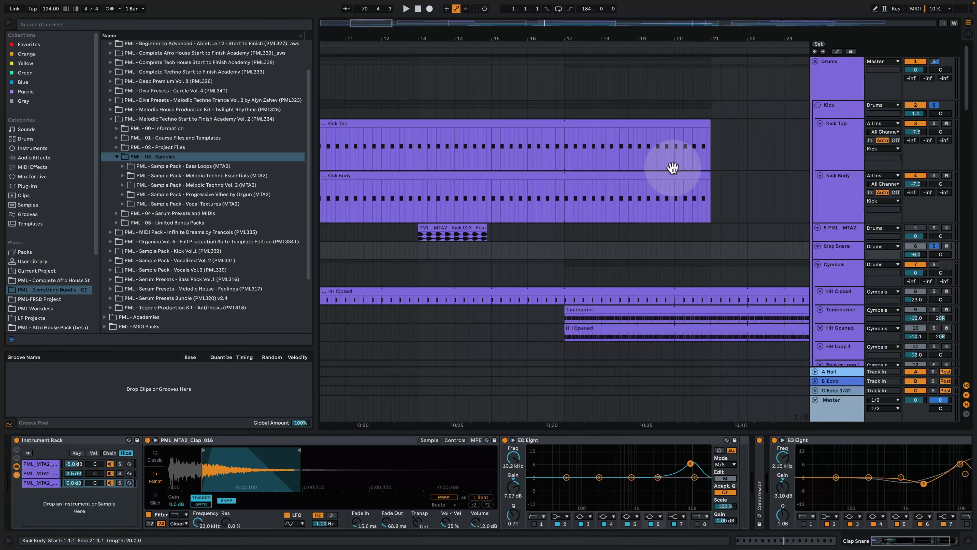
{"action": "left_click_drag", "start_coordinate": [546, 40], "coordinate": [434, 39]}
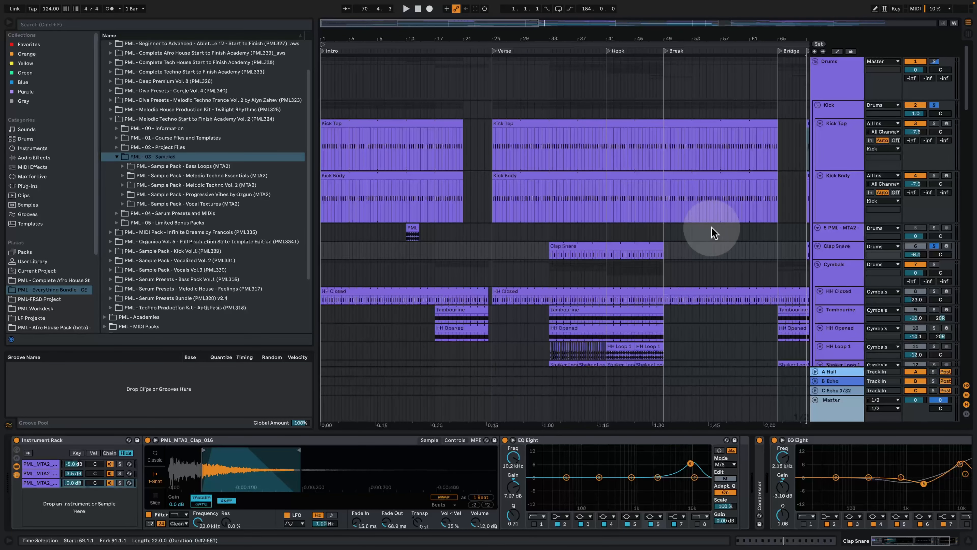
Play the Clap Snare clip from bar 33 while soloing the rack's layers Clap_011, Clap_005_Journey and Clap_016 one at a time.
{"action": "scroll", "coordinate": [598, 244], "scroll_direction": "down", "scroll_amount": 3}
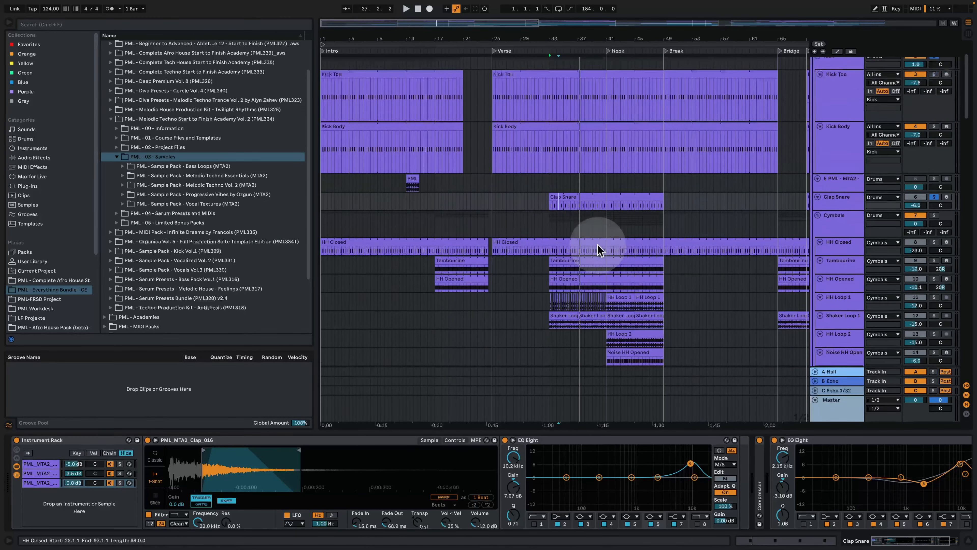
{"action": "scroll", "coordinate": [599, 250], "scroll_direction": "up", "scroll_amount": 2}
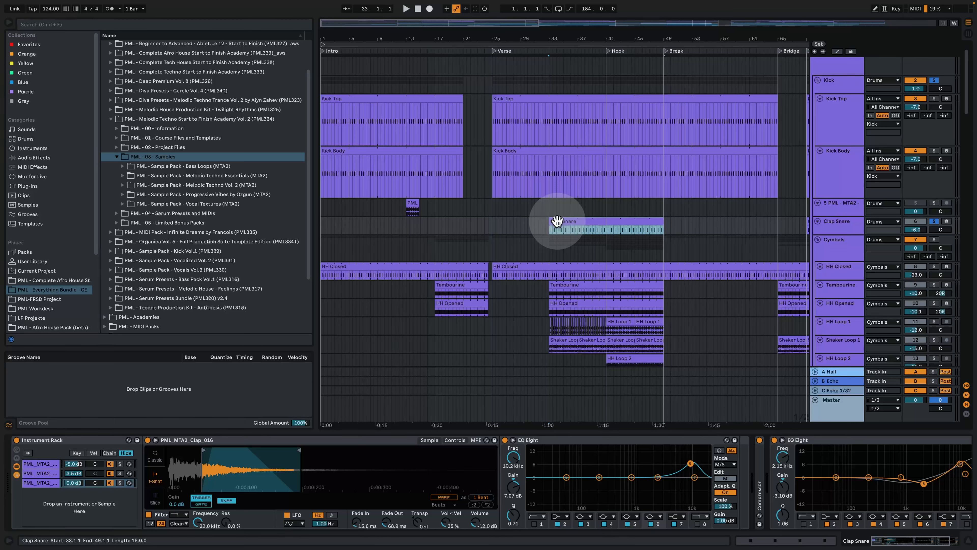
{"action": "key", "text": "space"}
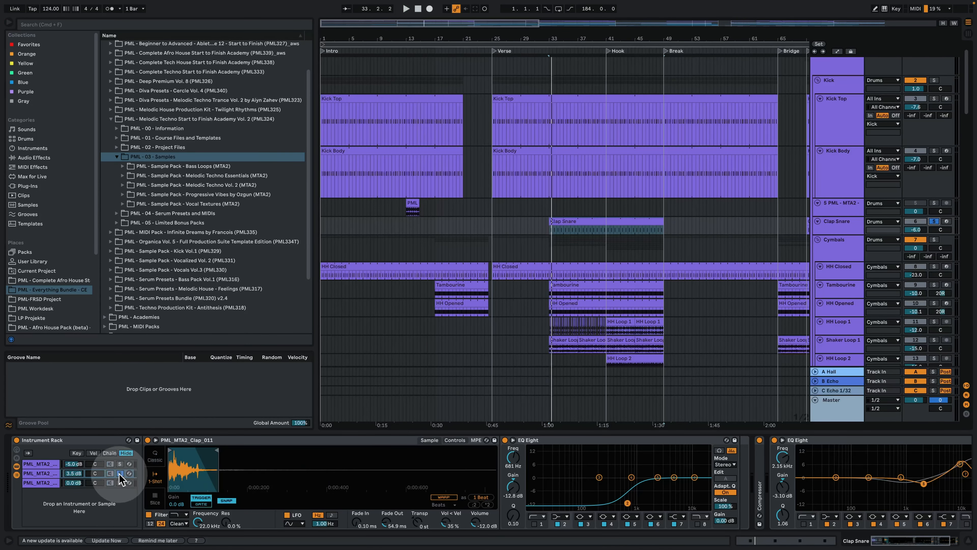
{"action": "key", "text": "space"}
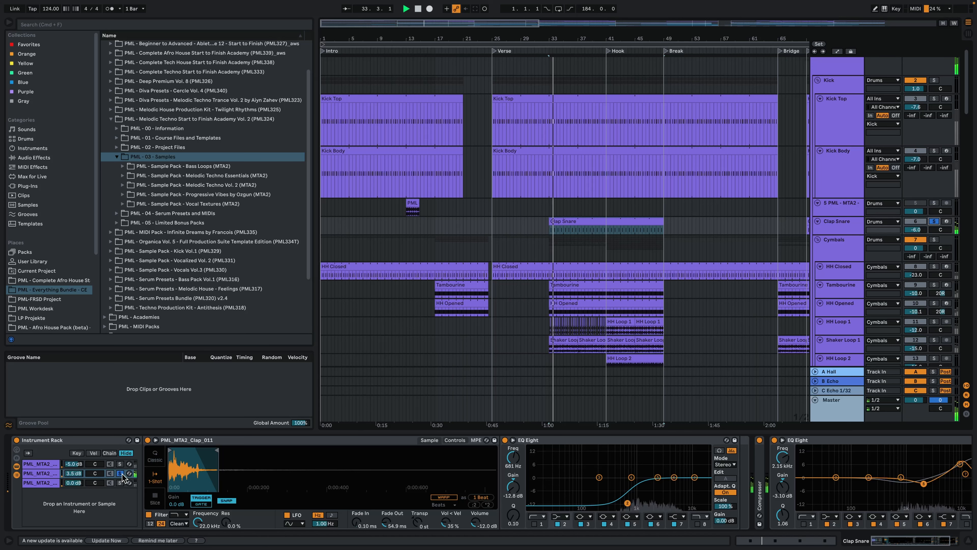
{"action": "left_click", "coordinate": [127, 463]}
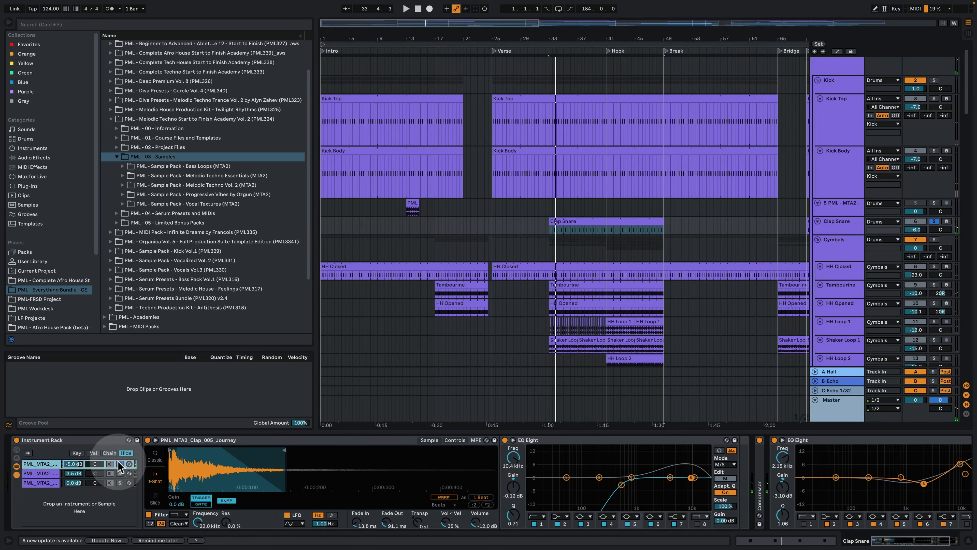
{"action": "left_click", "coordinate": [120, 464]}
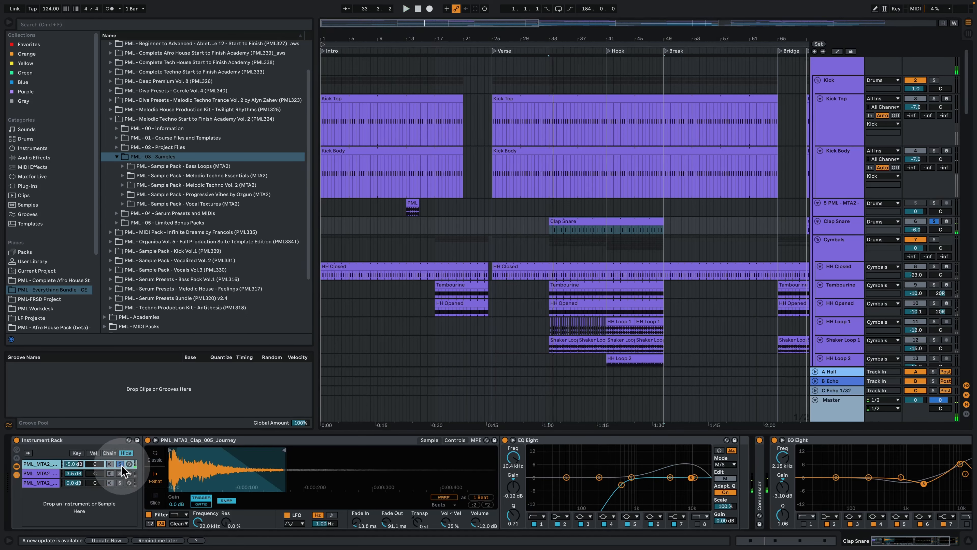
{"action": "left_click", "coordinate": [120, 482]}
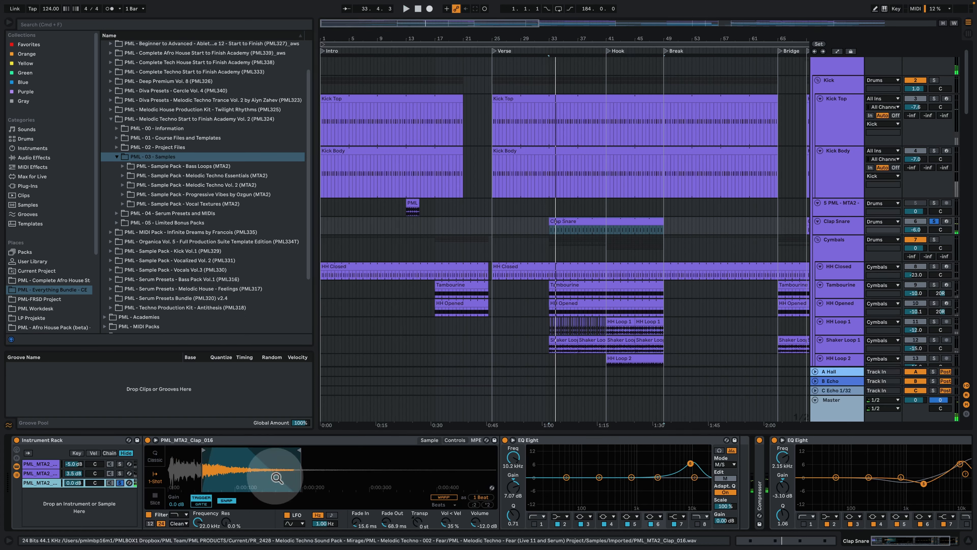
Solo all three clap layers together, play from bar 33 and add the Kick group to the solo.
{"action": "left_click", "coordinate": [120, 473]}
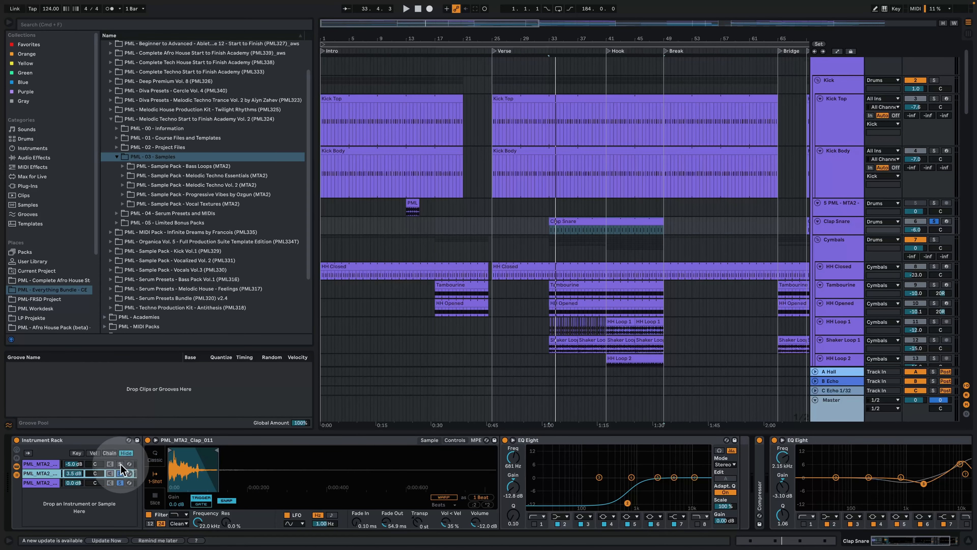
{"action": "left_click", "coordinate": [121, 464]}
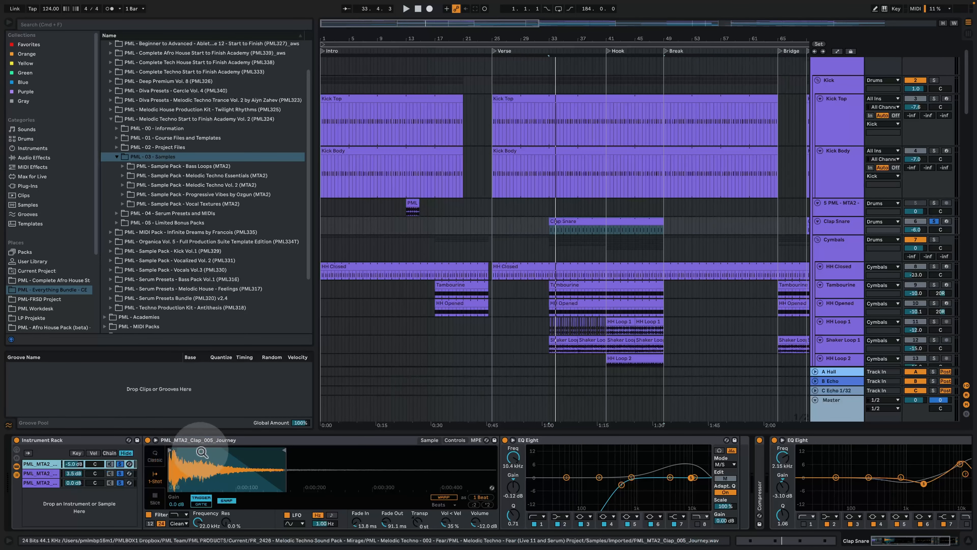
{"action": "left_click", "coordinate": [574, 246]}
{"action": "key", "text": "space"}
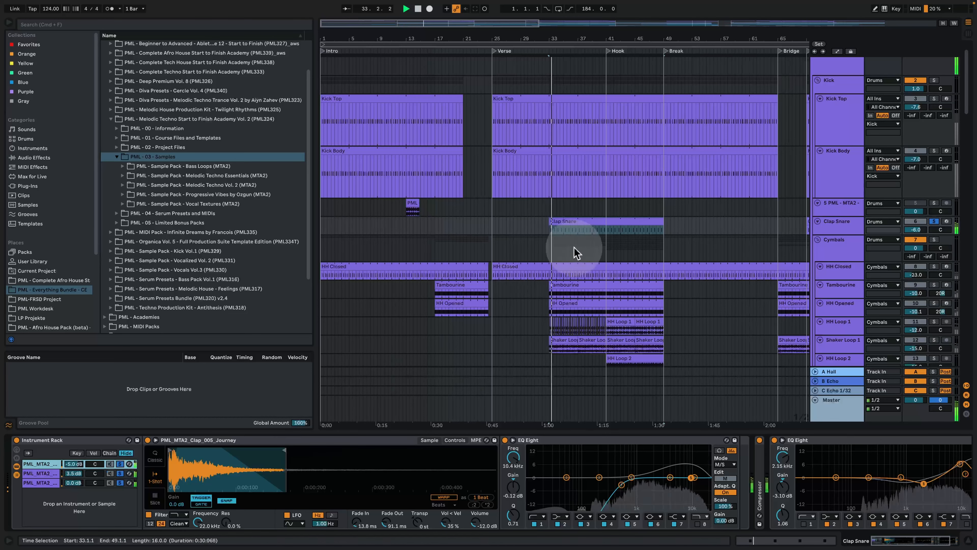
{"action": "left_click", "coordinate": [934, 80]}
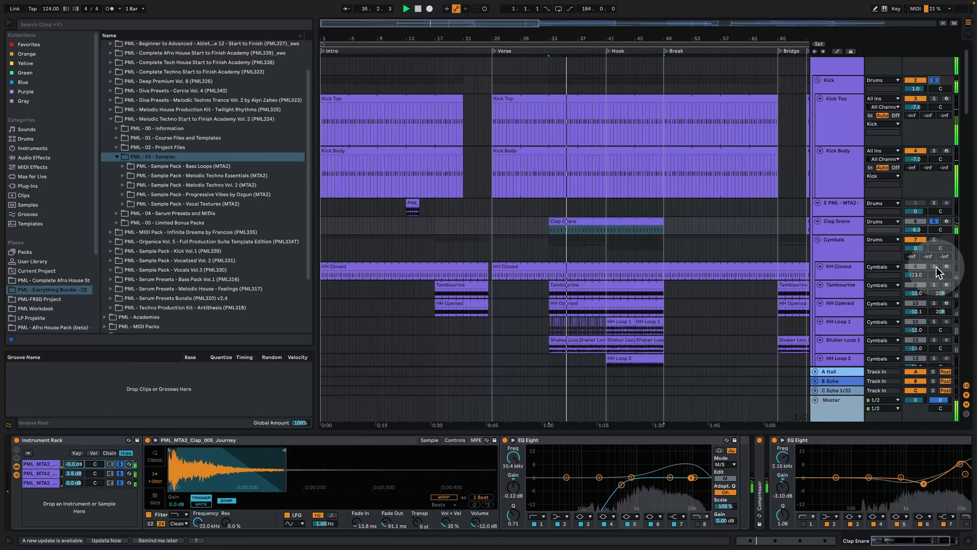
Add the HH Closed track in the Cymbals group to the soloed tracks and show its devices.
{"action": "left_click", "coordinate": [847, 250]}
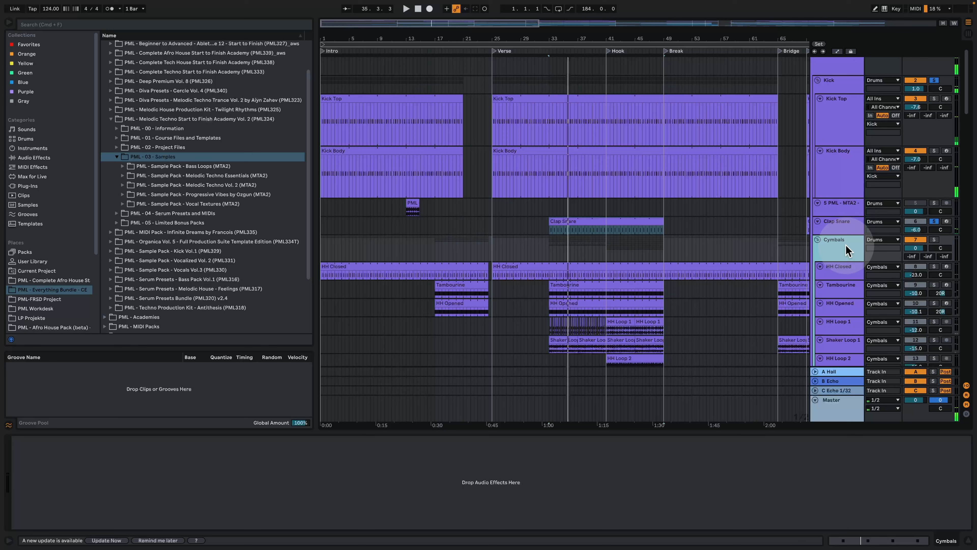
{"action": "left_click", "coordinate": [860, 270]}
{"action": "left_click", "coordinate": [933, 267]}
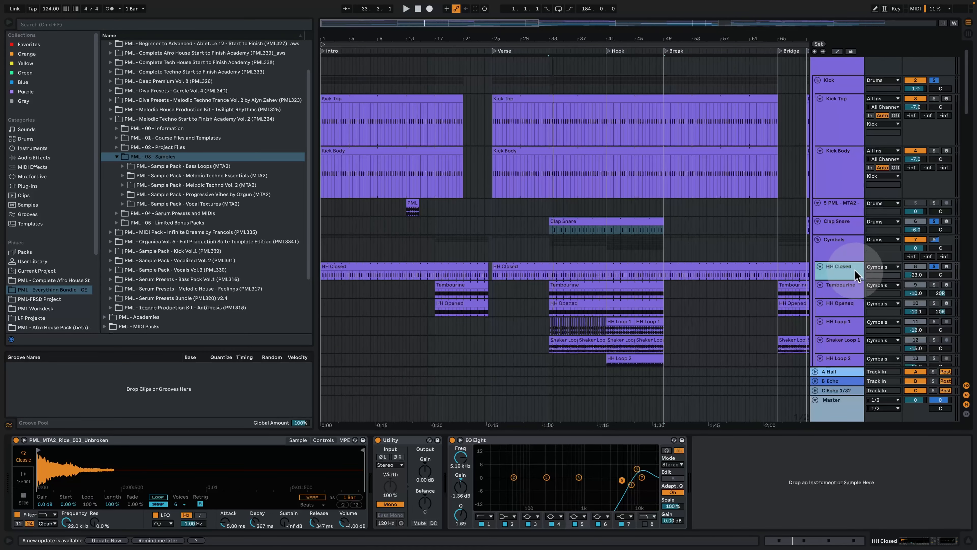
Open the HH Closed clip starting at bar 25, listen to its C3 note pattern and return to the arrangement.
{"action": "double_click", "coordinate": [556, 269]}
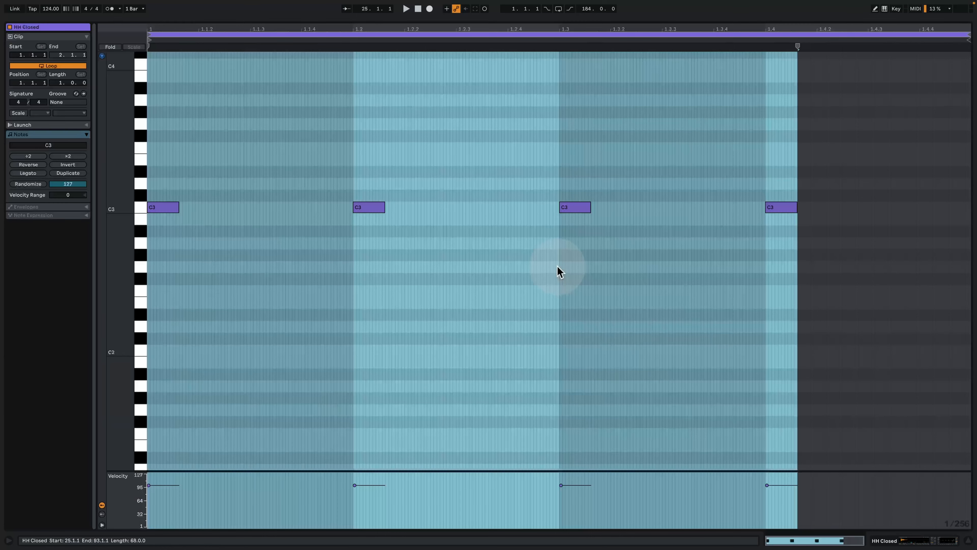
{"action": "key", "text": "space"}
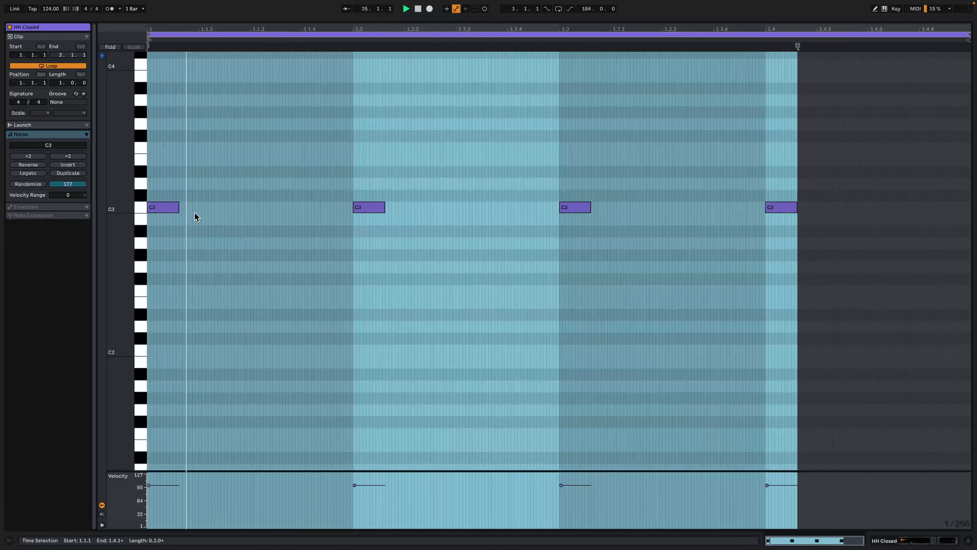
{"action": "left_click", "coordinate": [367, 239]}
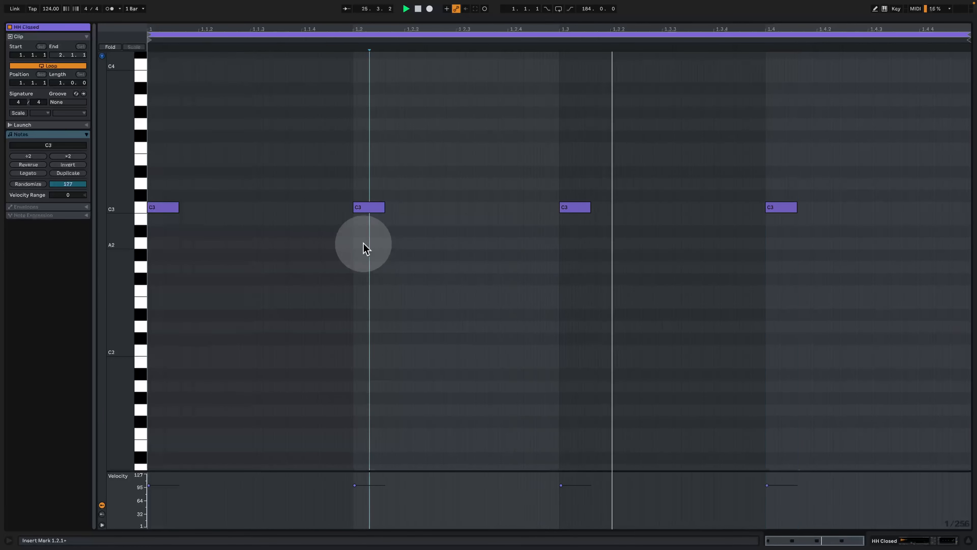
{"action": "left_click", "coordinate": [907, 541]}
Play from bar 33 with Tambourine added to the solo and open the Tambourine clip's notes.
{"action": "scroll", "coordinate": [592, 162], "scroll_direction": "up", "scroll_amount": 4}
{"action": "key", "text": "space"}
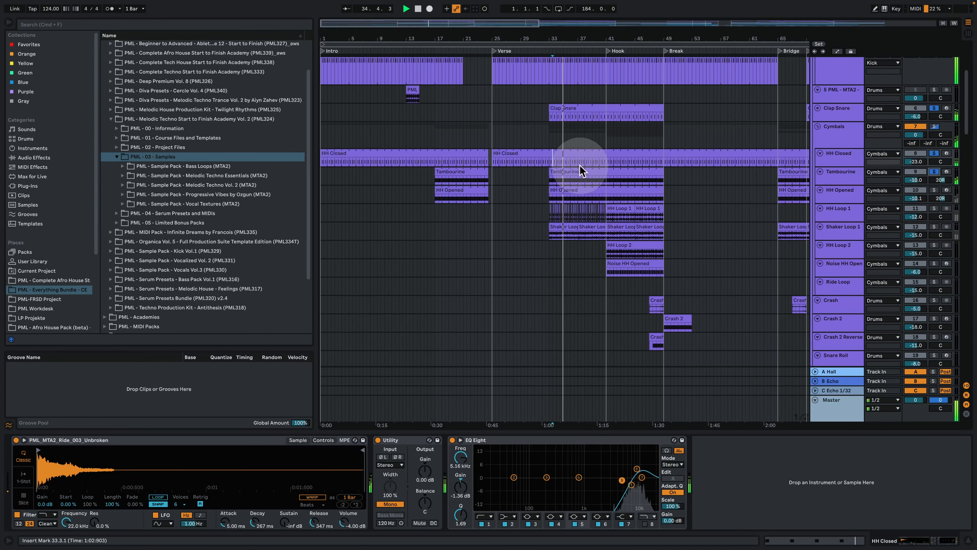
{"action": "double_click", "coordinate": [563, 172]}
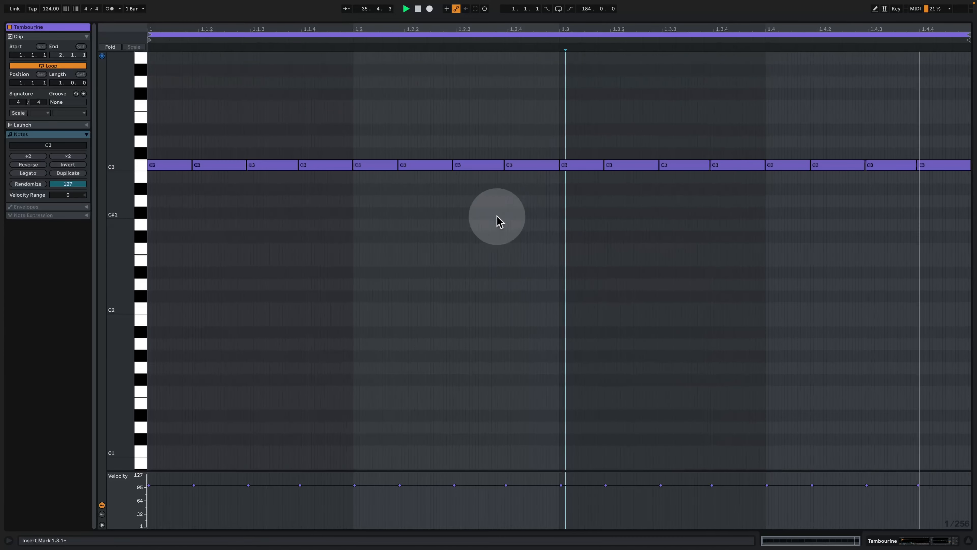
Stop playback and set the Tambourine clip's note grid to 1/16.
{"action": "key", "text": "space"}
{"action": "right_click", "coordinate": [316, 290]}
{"action": "left_click", "coordinate": [376, 439]}
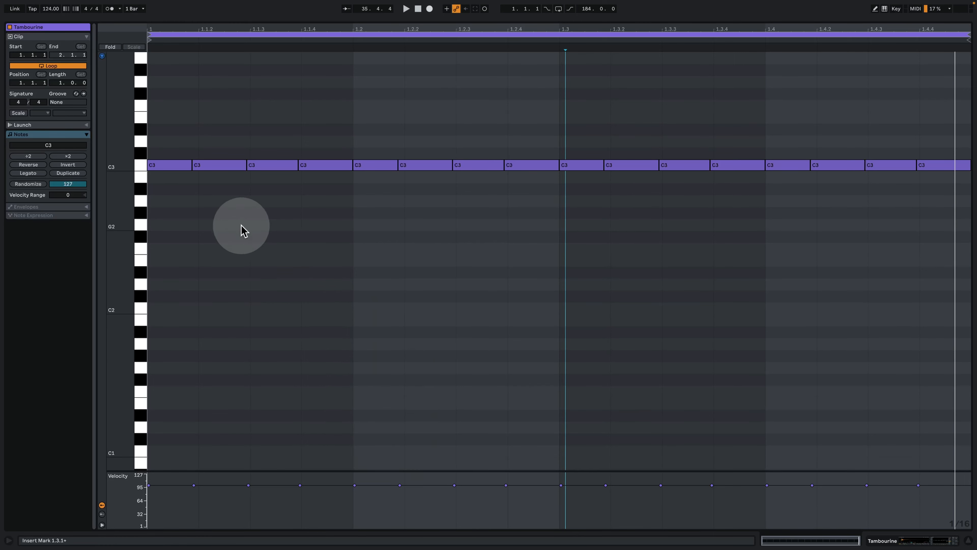
Check the Tambourine clip's note grid options without changing them and return to the arrangement with the track's devices.
{"action": "right_click", "coordinate": [356, 329]}
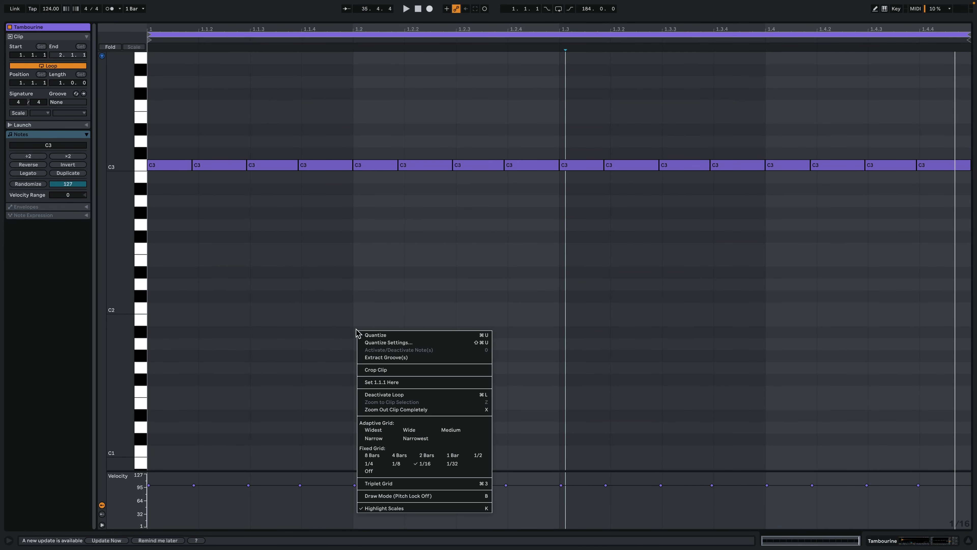
{"action": "left_click", "coordinate": [331, 228]}
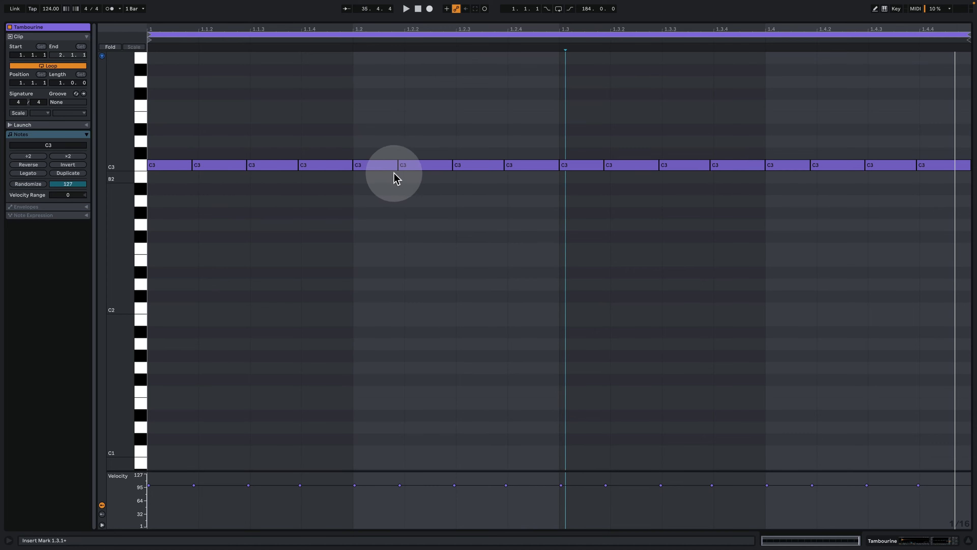
{"action": "left_click", "coordinate": [881, 539]}
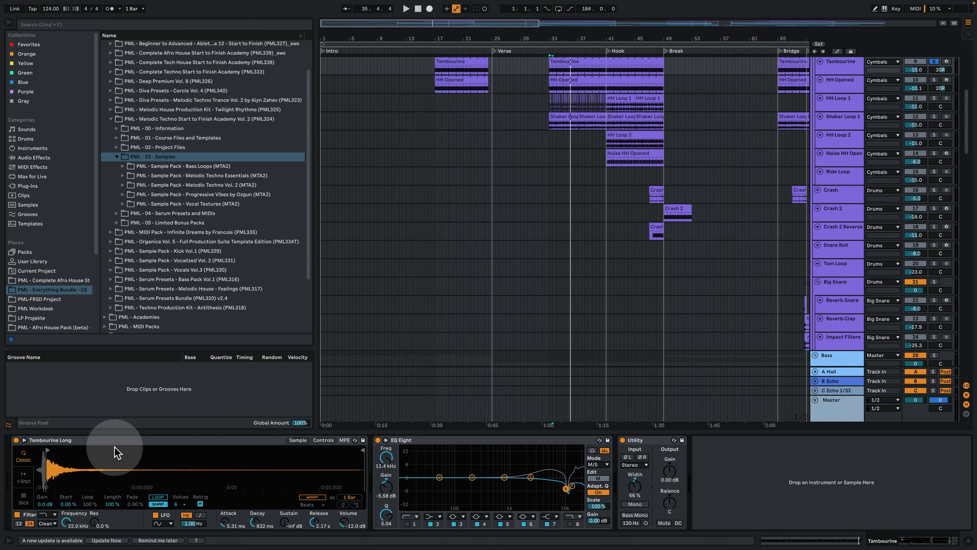
Play Tambourine from bar 33 and switch on the spectrum analyzer in its EQ Eight.
{"action": "key", "text": "space"}
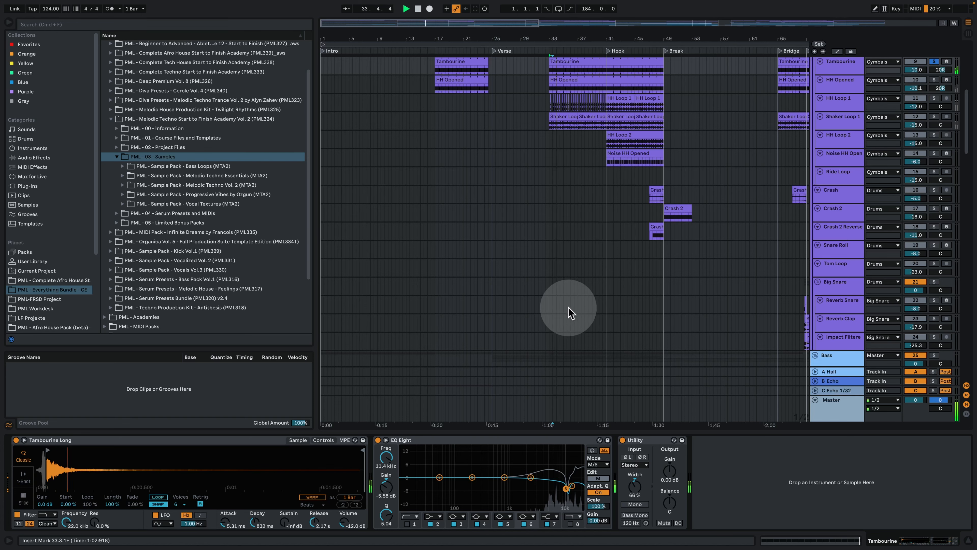
{"action": "scroll", "coordinate": [587, 211], "scroll_direction": "up", "scroll_amount": 1}
{"action": "key", "text": "space"}
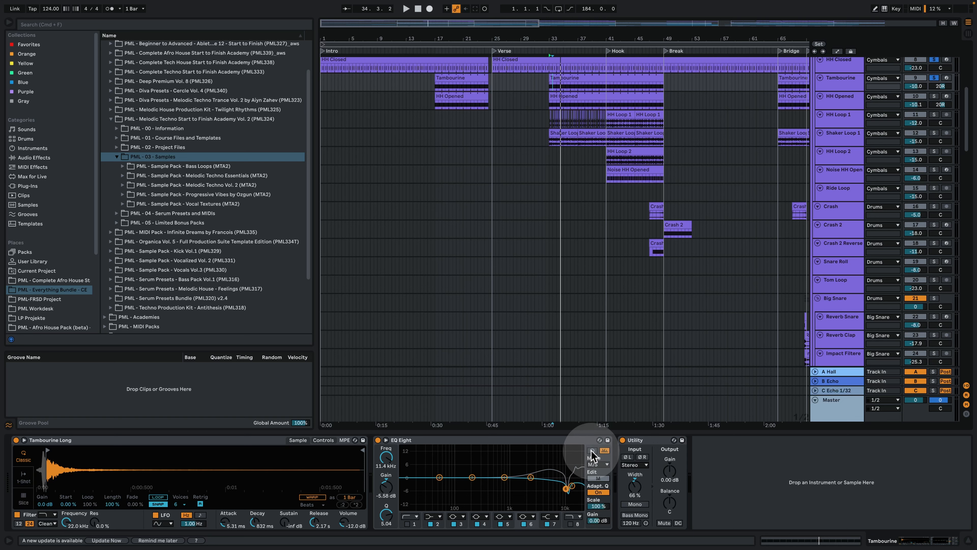
{"action": "key", "text": "space"}
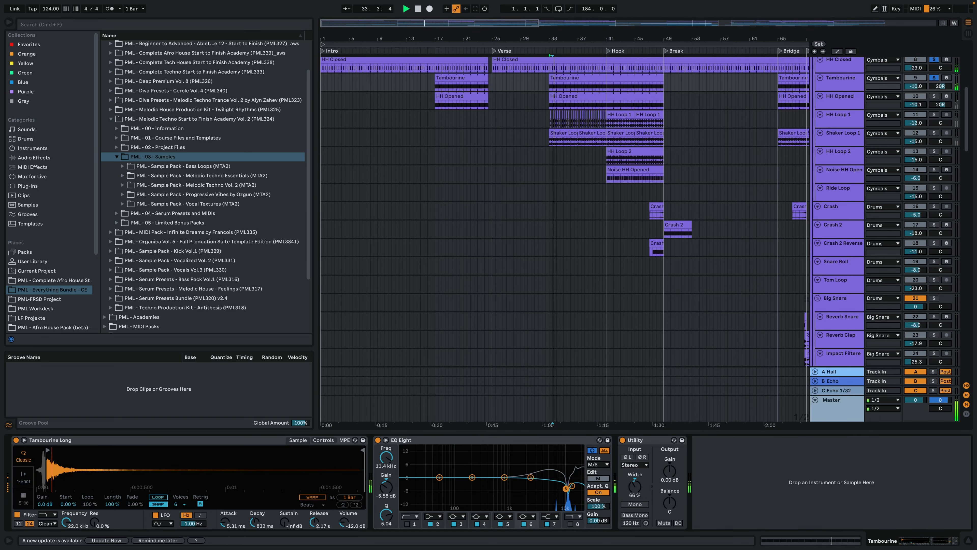
Add HH Opened to the soloed tracks, examine the C3 notes in its clip at bar 33 and return to the arrangement.
{"action": "scroll", "coordinate": [639, 338], "scroll_direction": "up", "scroll_amount": 4}
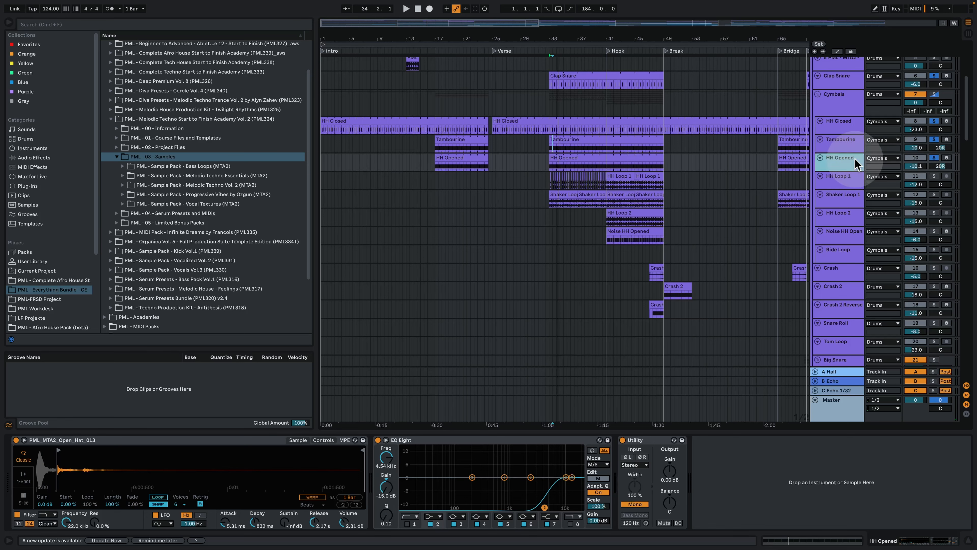
{"action": "double_click", "coordinate": [577, 157]}
{"action": "scroll", "coordinate": [577, 208], "scroll_direction": "up", "scroll_amount": 3}
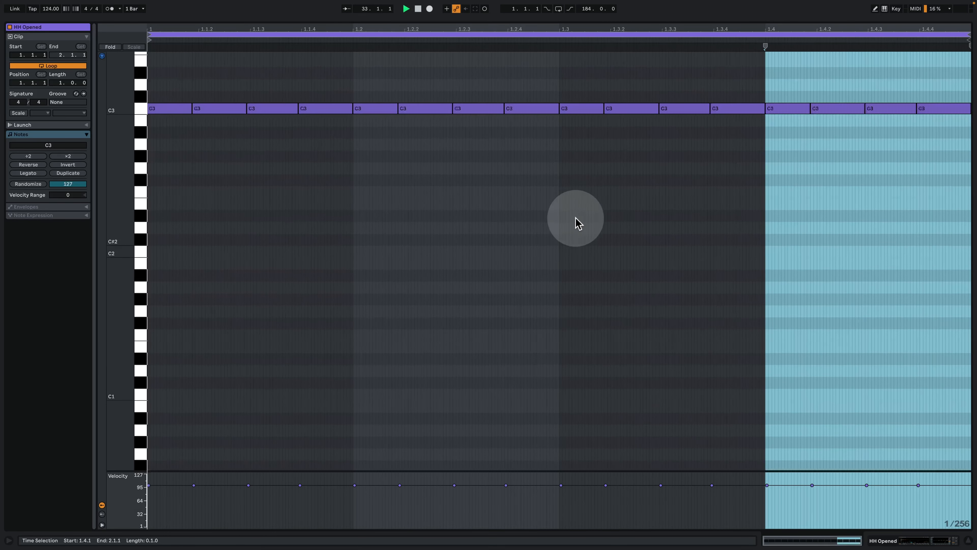
{"action": "left_click_drag", "start_coordinate": [280, 81], "coordinate": [959, 141]}
{"action": "left_click", "coordinate": [899, 540]}
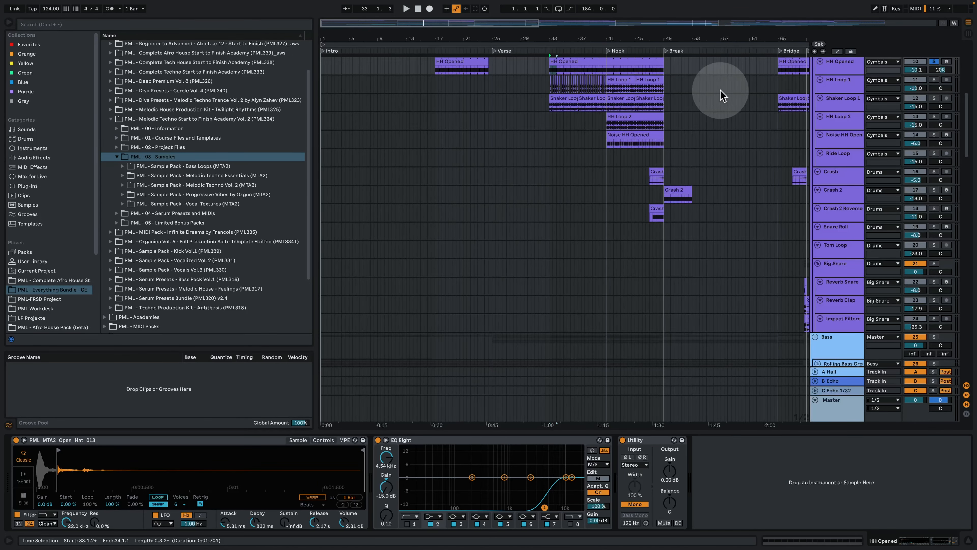
Play from bar 33 with HH Loop 1 added to the solo and examine its chopped clips around bar 36.
{"action": "key", "text": "space"}
{"action": "scroll", "coordinate": [698, 223], "scroll_direction": "up", "scroll_amount": 3}
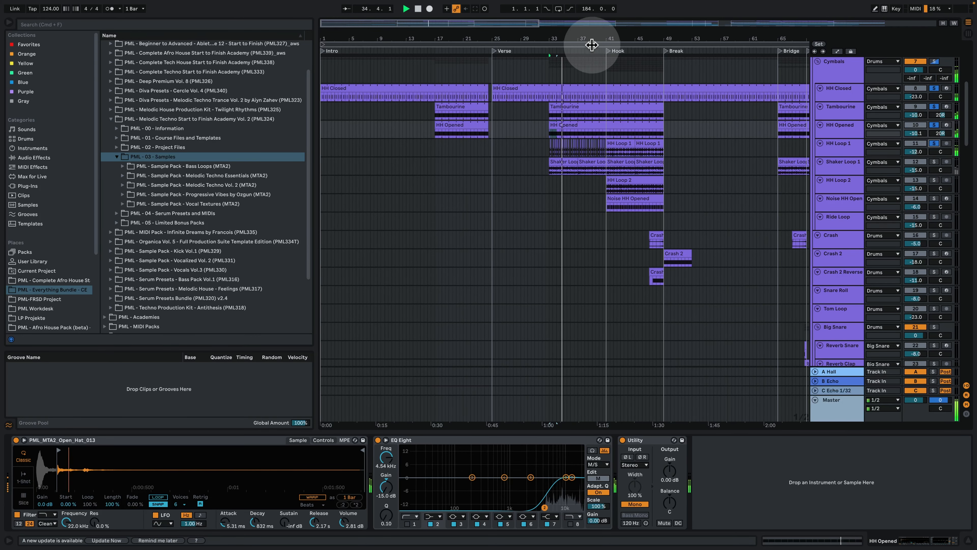
{"action": "left_click_drag", "start_coordinate": [582, 38], "coordinate": [582, 127]}
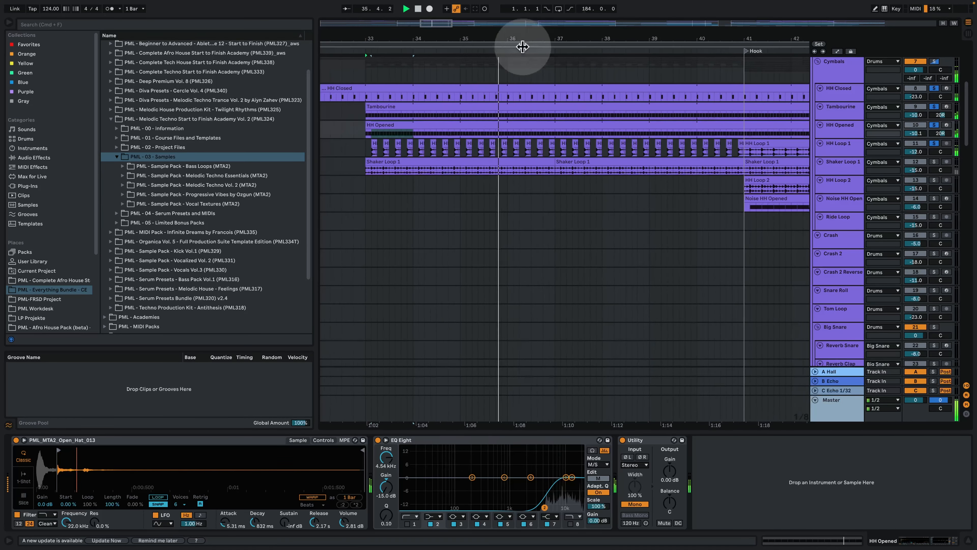
{"action": "left_click", "coordinate": [515, 145]}
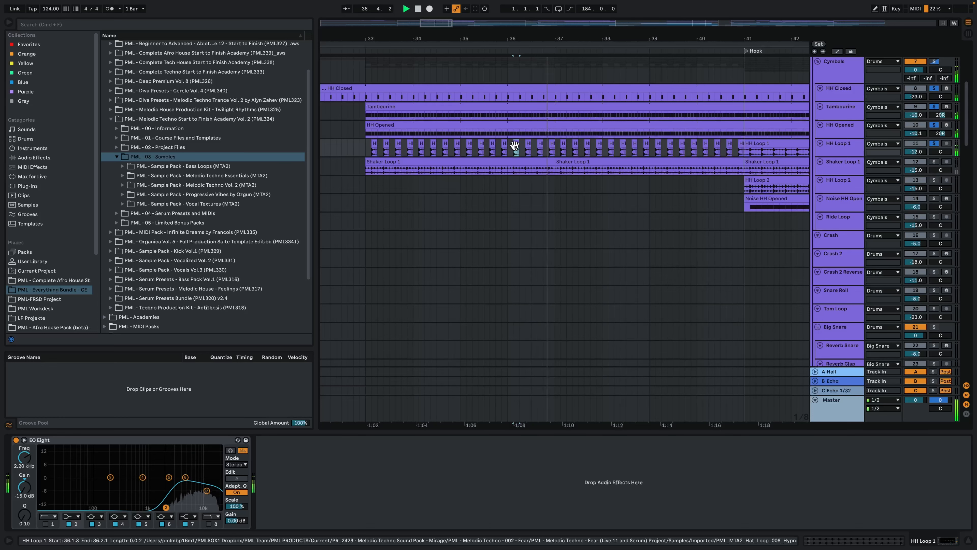
{"action": "left_click_drag", "start_coordinate": [514, 39], "coordinate": [474, 153]}
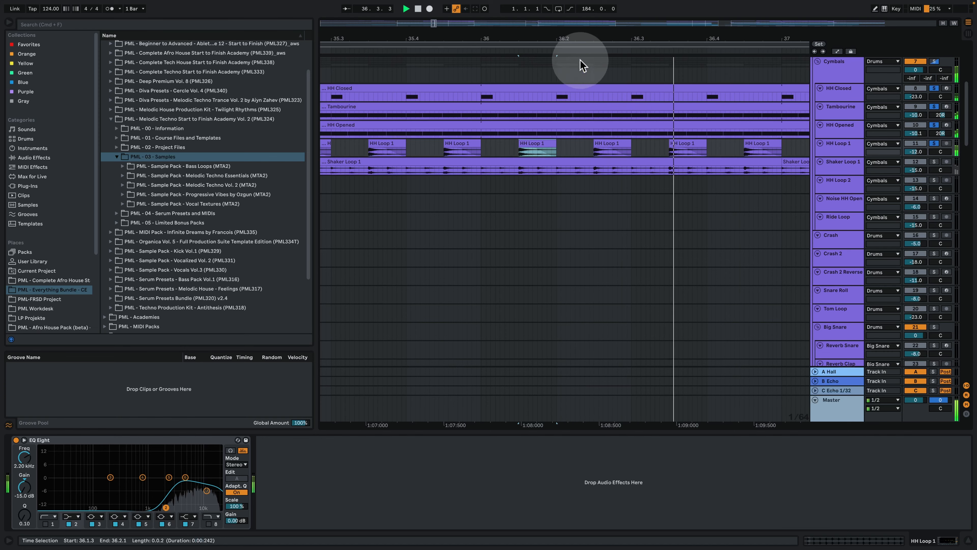
{"action": "left_click_drag", "start_coordinate": [595, 38], "coordinate": [598, 6]}
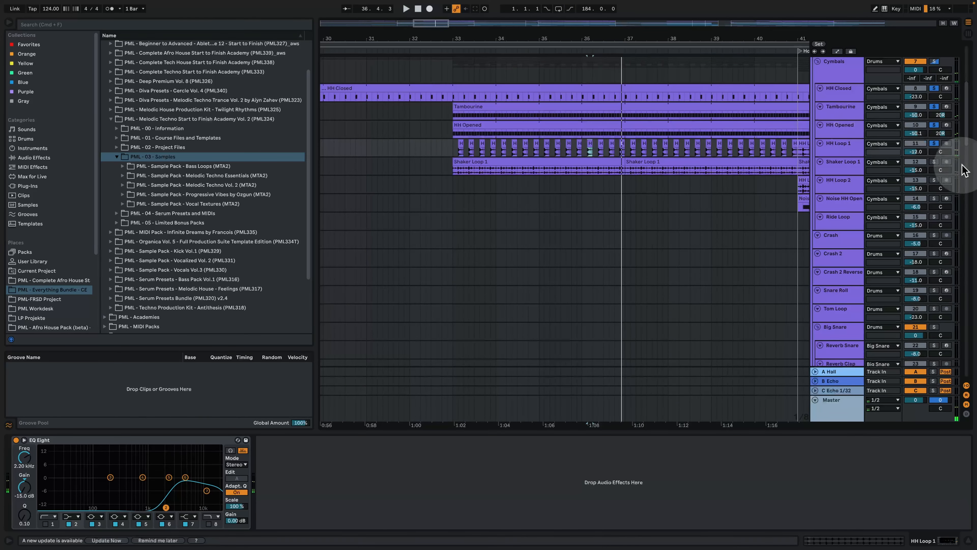
Show the Shaker Loop 1 devices, play its clip at bar 33 and solo the track on its own.
{"action": "left_click", "coordinate": [850, 170]}
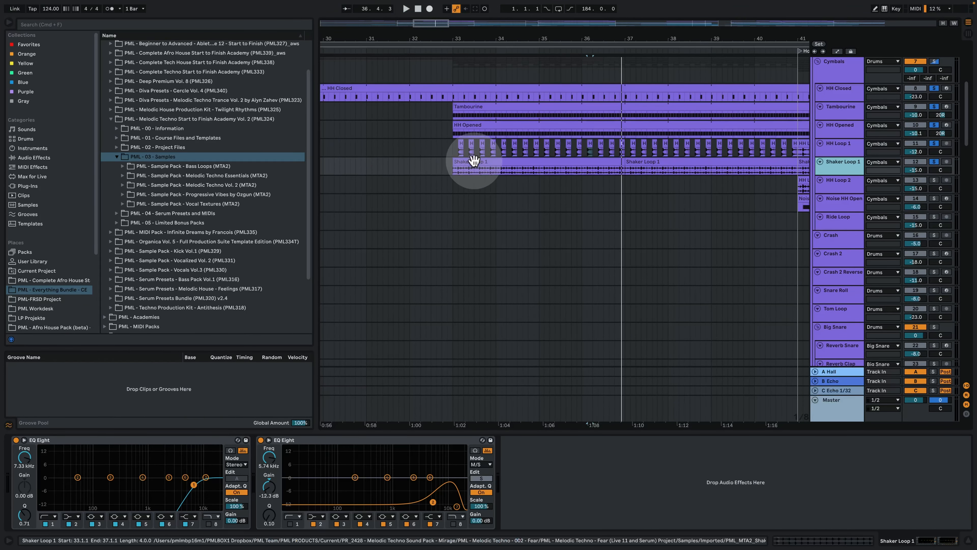
{"action": "left_click", "coordinate": [467, 161]}
{"action": "key", "text": "space"}
{"action": "left_click", "coordinate": [932, 171]}
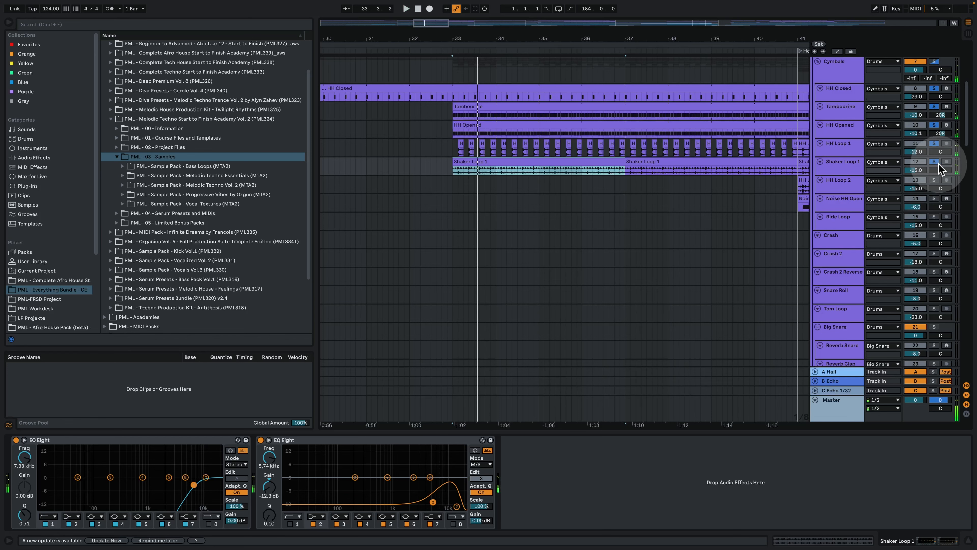
{"action": "left_click", "coordinate": [937, 162]}
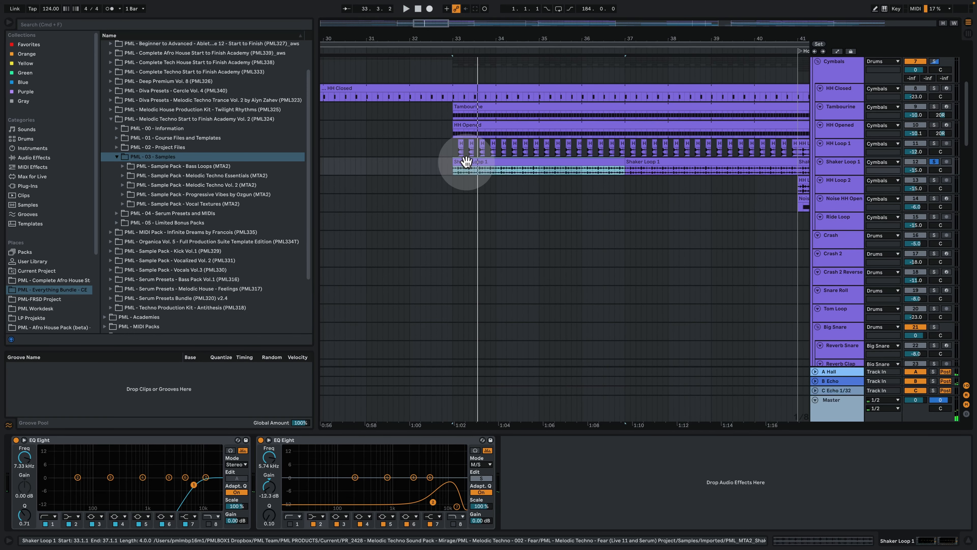
{"action": "left_click", "coordinate": [472, 167]}
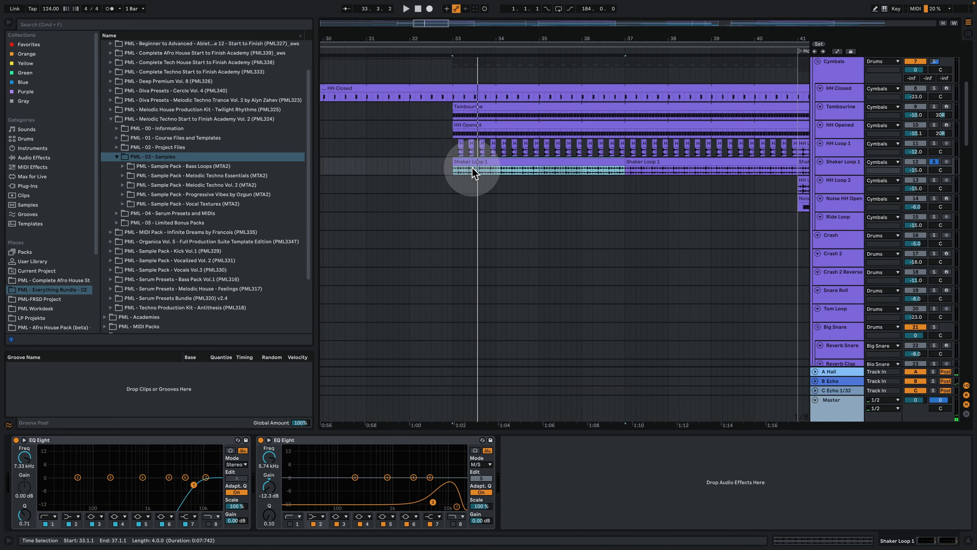
Open the Shaker Loop 1 clip and examine its first two beats and first sixteenth in the waveform before returning to the arrangement.
{"action": "double_click", "coordinate": [524, 163]}
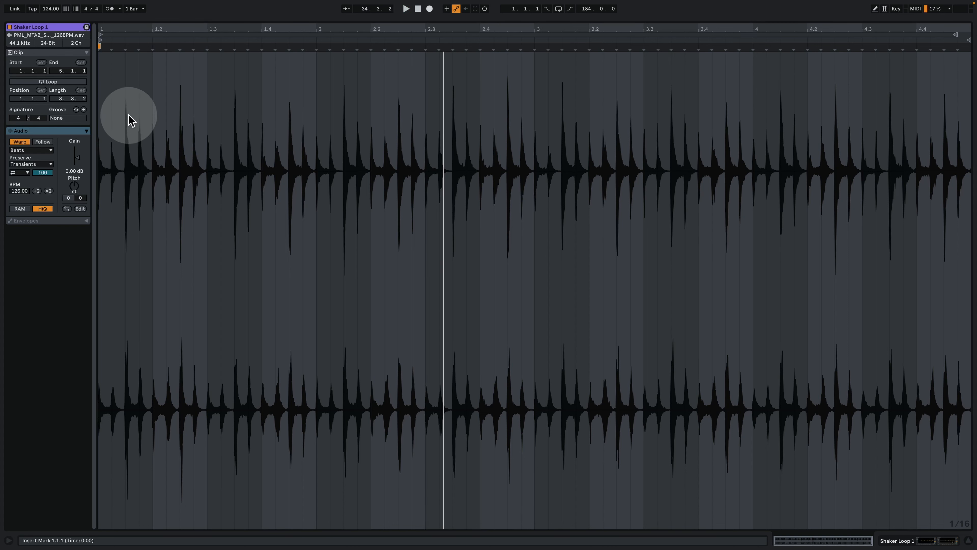
{"action": "right_click", "coordinate": [237, 233]}
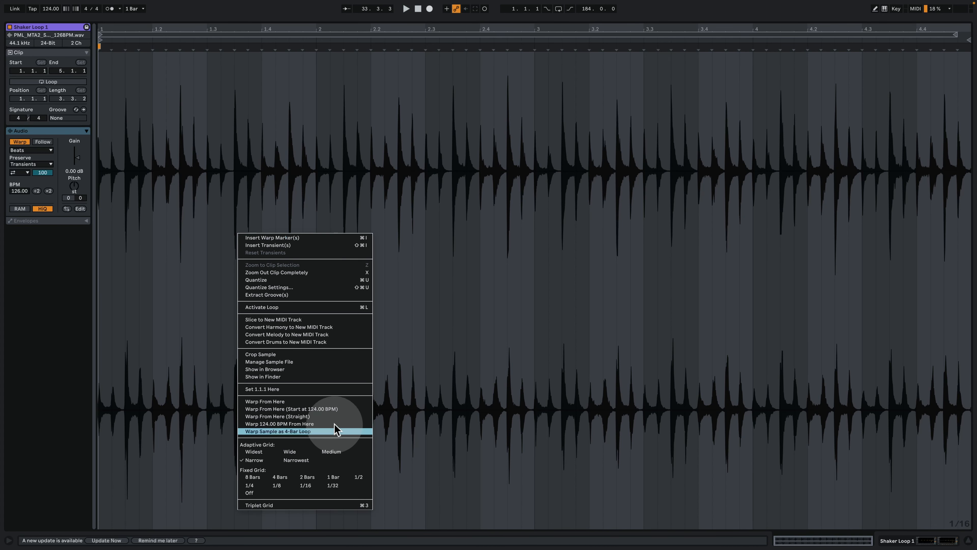
{"action": "left_click", "coordinate": [338, 431]}
{"action": "left_click_drag", "start_coordinate": [152, 109], "coordinate": [94, 105]}
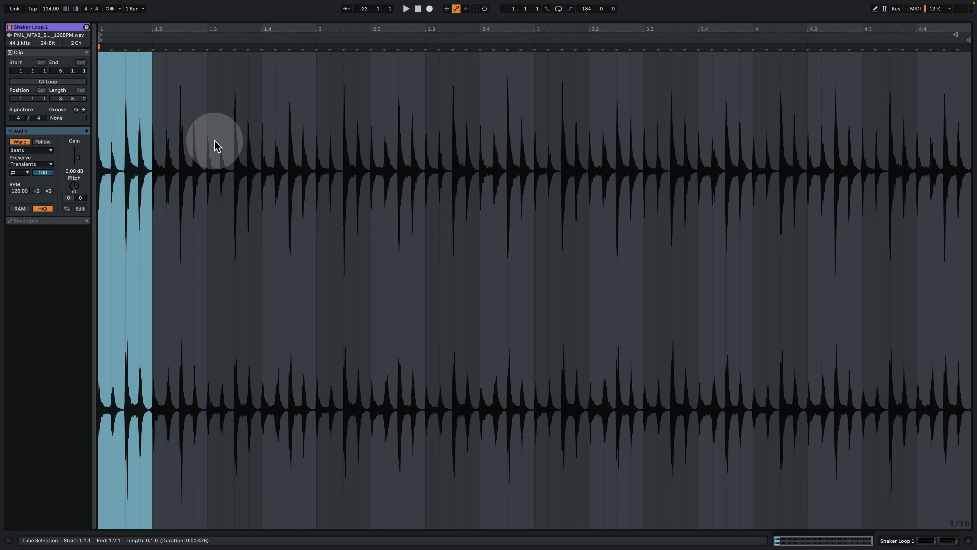
{"action": "left_click_drag", "start_coordinate": [214, 139], "coordinate": [158, 141]}
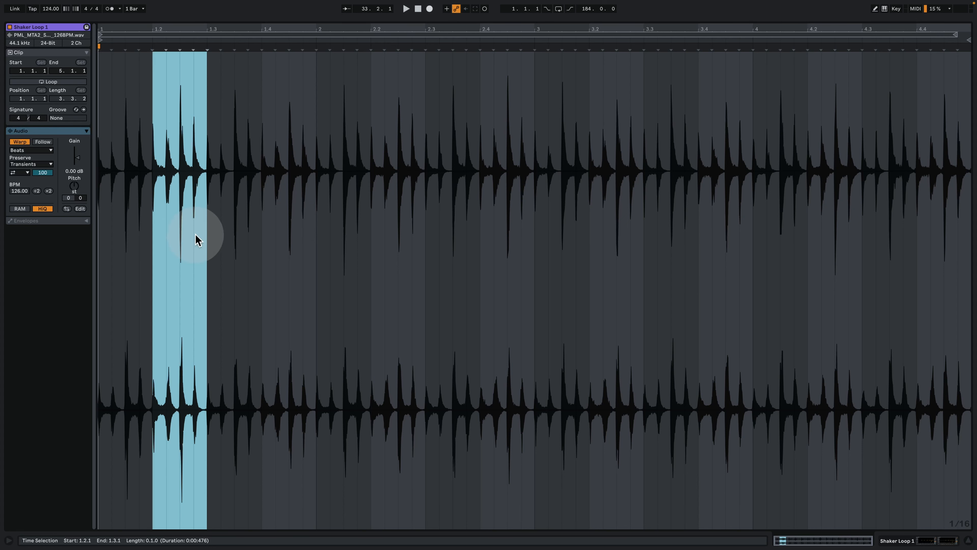
{"action": "mouse_move", "coordinate": [117, 226]}
{"action": "left_mouse_down"}
{"action": "mouse_move", "coordinate": [83, 218]}
{"action": "mouse_move", "coordinate": [113, 225]}
{"action": "mouse_move", "coordinate": [99, 223]}
{"action": "left_mouse_up"}
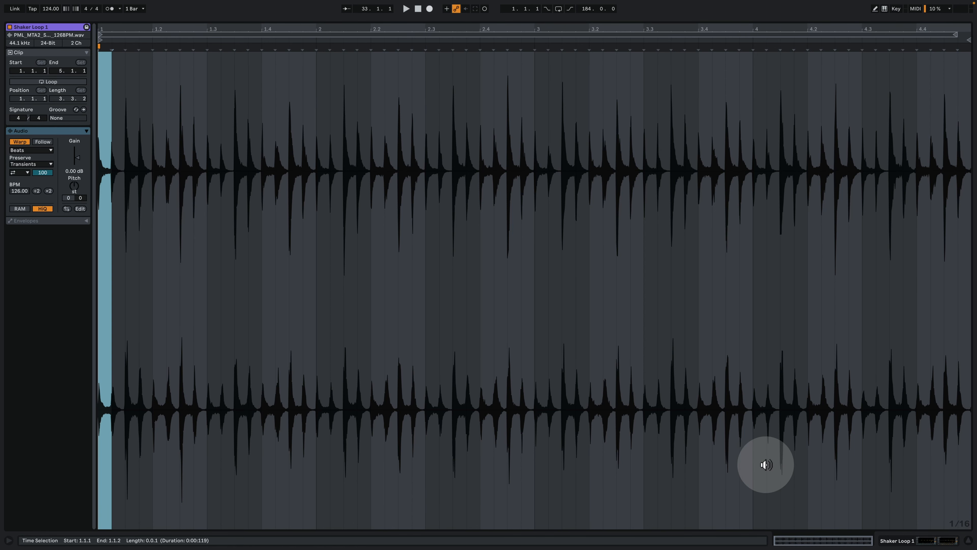
{"action": "left_click", "coordinate": [909, 541]}
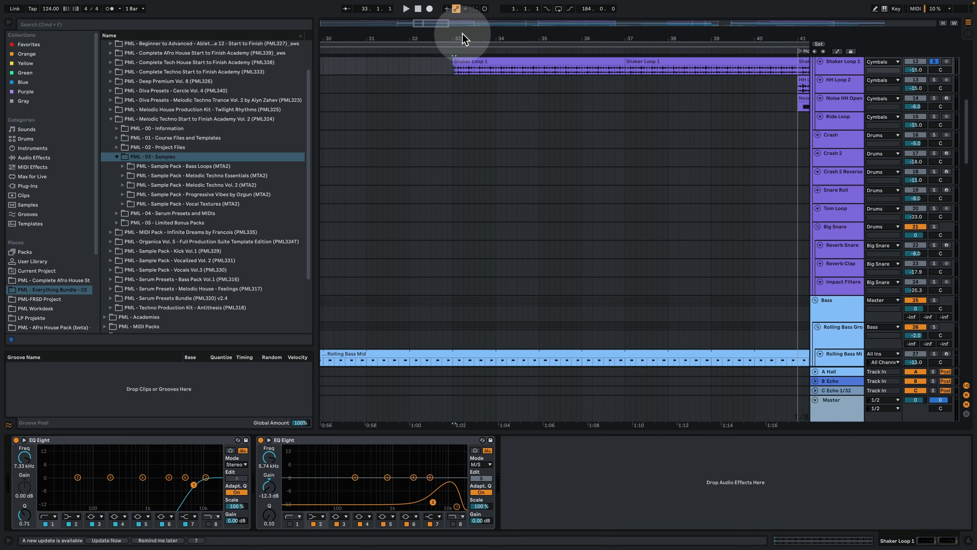
Solo HH Loop 2 alone, show its EQ Eight and play its clip from bar 41.
{"action": "scroll", "coordinate": [542, 223], "scroll_direction": "up", "scroll_amount": 3}
{"action": "scroll", "coordinate": [542, 224], "scroll_direction": "up", "scroll_amount": 2}
{"action": "left_click_drag", "start_coordinate": [564, 36], "coordinate": [563, 5]}
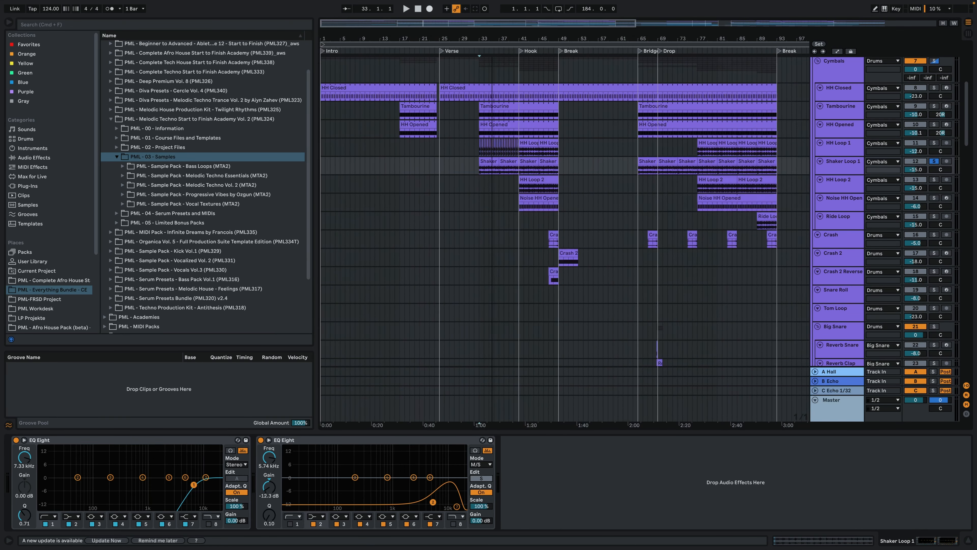
{"action": "left_click", "coordinate": [524, 179]}
{"action": "left_click", "coordinate": [934, 179]}
{"action": "left_click", "coordinate": [850, 184]}
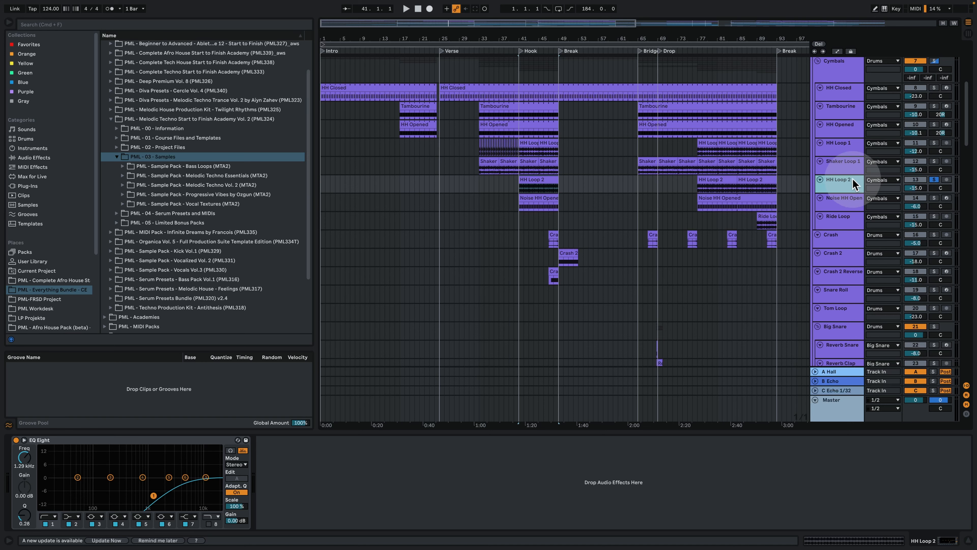
{"action": "left_click", "coordinate": [526, 182]}
{"action": "key", "text": "space"}
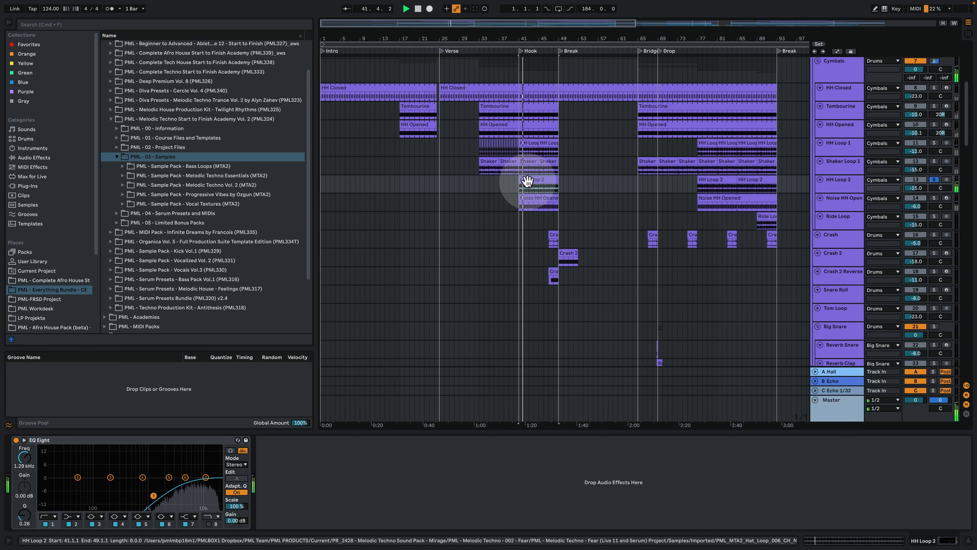
Open the HH Loop 2 clip, examine its waveform around bar 2 while listening and return to the arrangement.
{"action": "double_click", "coordinate": [526, 181]}
{"action": "key", "text": "space"}
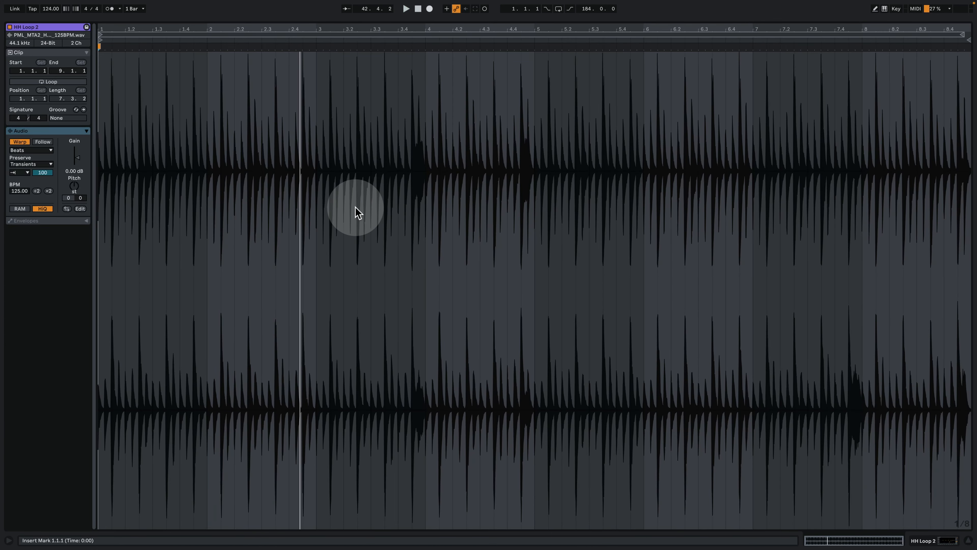
{"action": "left_click_drag", "start_coordinate": [281, 28], "coordinate": [651, 36]}
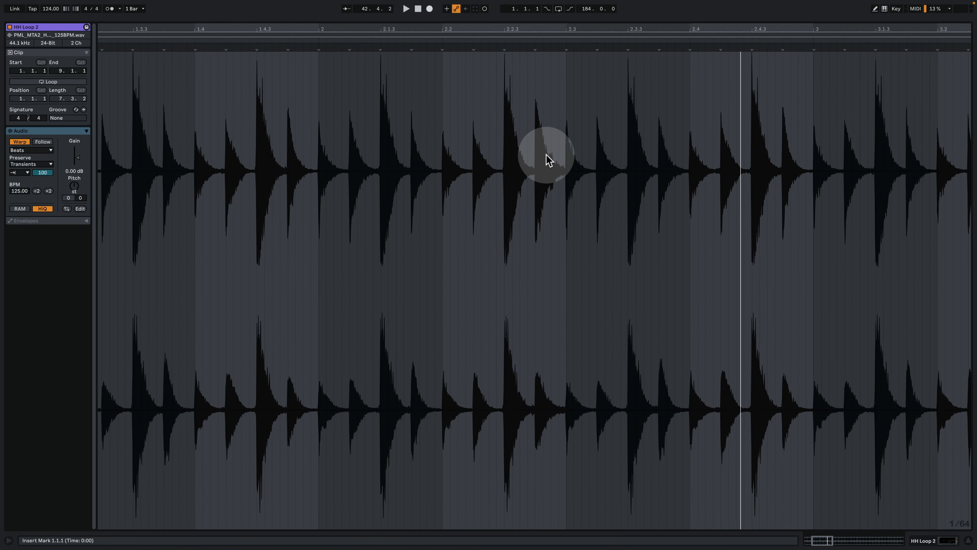
{"action": "key", "text": "space"}
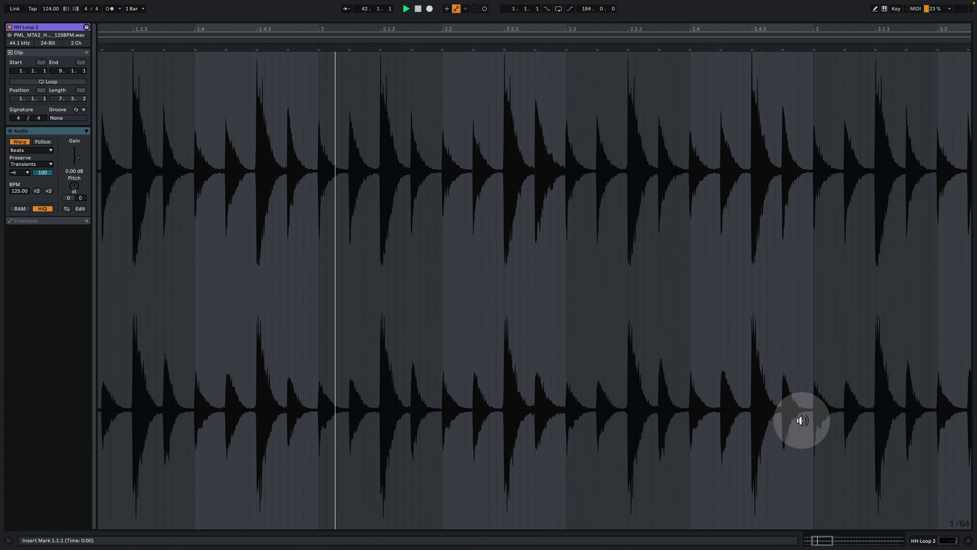
{"action": "key", "text": "space"}
{"action": "left_click", "coordinate": [927, 540]}
Solo Noise HH Opened, show its devices and listen from bar 41 while examining the C3 notes in its clip.
{"action": "scroll", "coordinate": [753, 148], "scroll_direction": "up", "scroll_amount": 2}
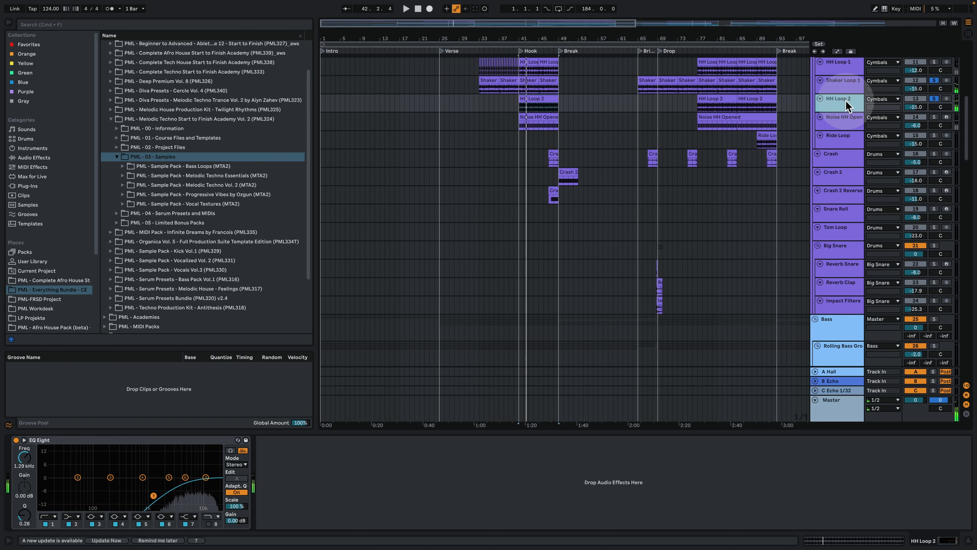
{"action": "left_click", "coordinate": [844, 120]}
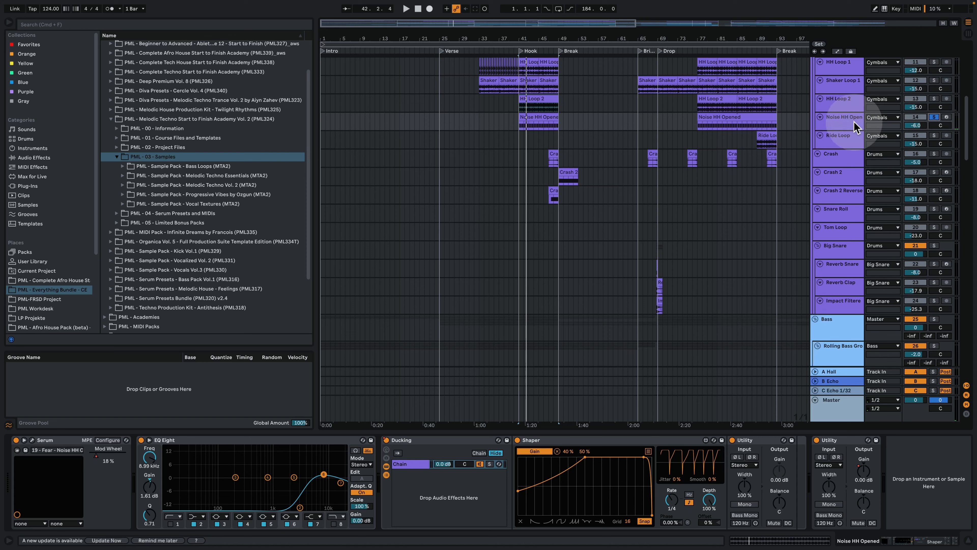
{"action": "double_click", "coordinate": [549, 123]}
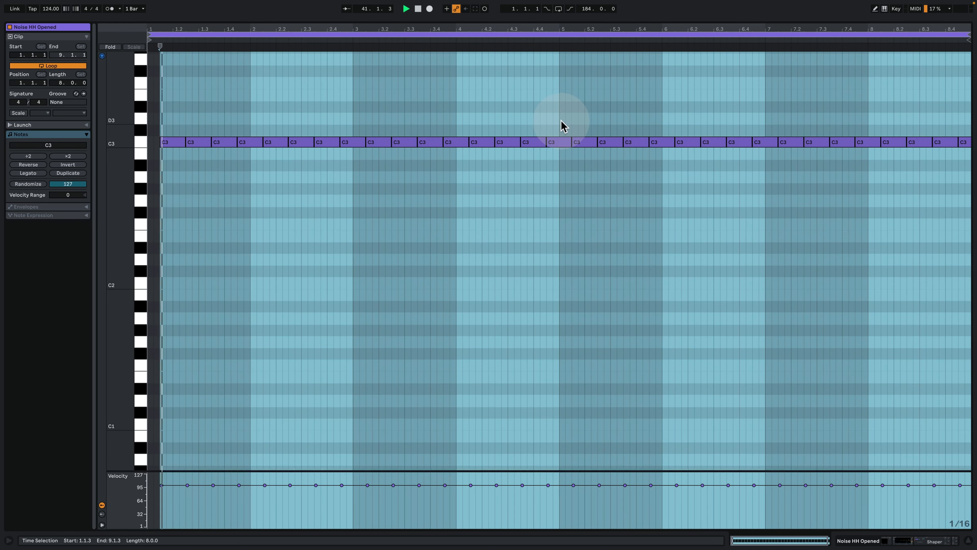
{"action": "key", "text": "space"}
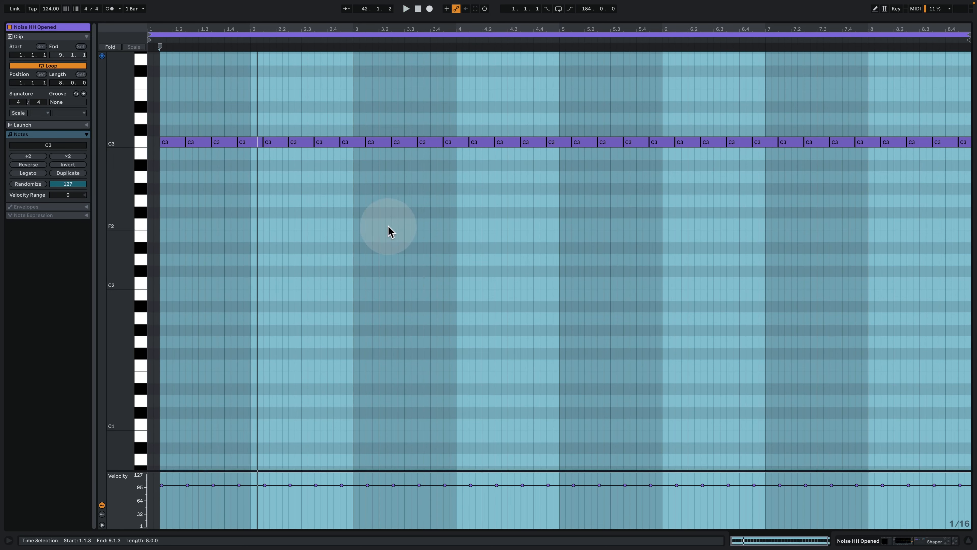
{"action": "left_click", "coordinate": [388, 227]}
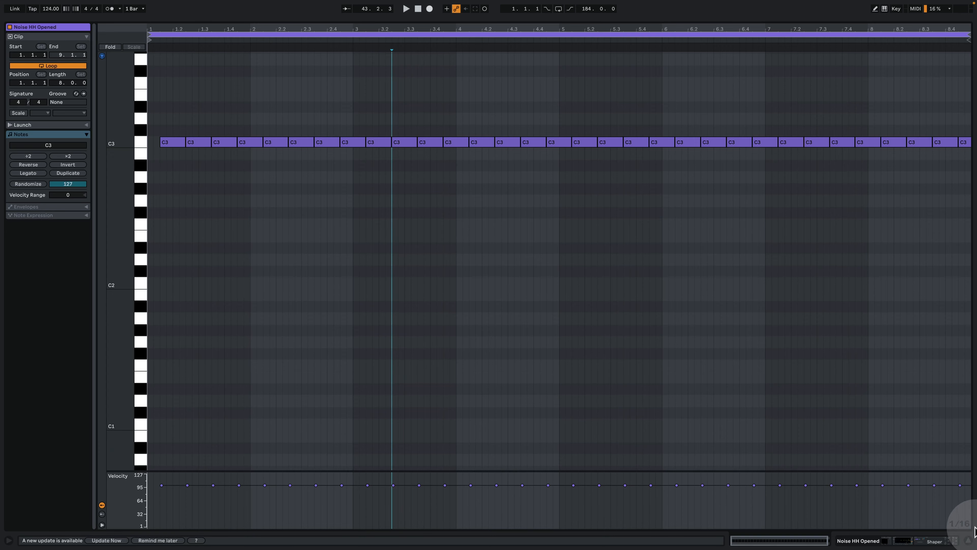
Return to the arrangement and listen to the soloed Kick, Clap Snare and Cymbals together from the Hook at bar 41.
{"action": "left_click", "coordinate": [922, 542]}
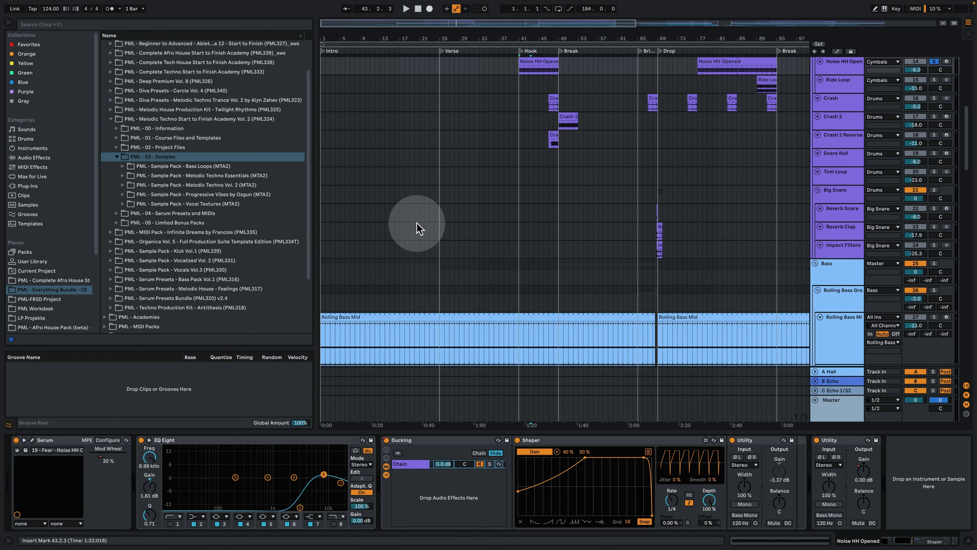
{"action": "scroll", "coordinate": [496, 246], "scroll_direction": "up", "scroll_amount": 3}
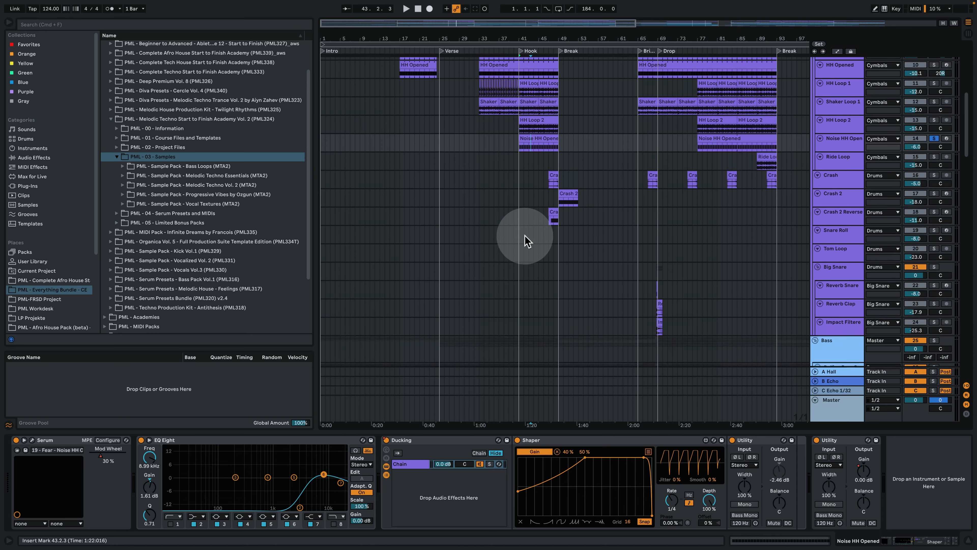
{"action": "scroll", "coordinate": [693, 250], "scroll_direction": "up", "scroll_amount": 4}
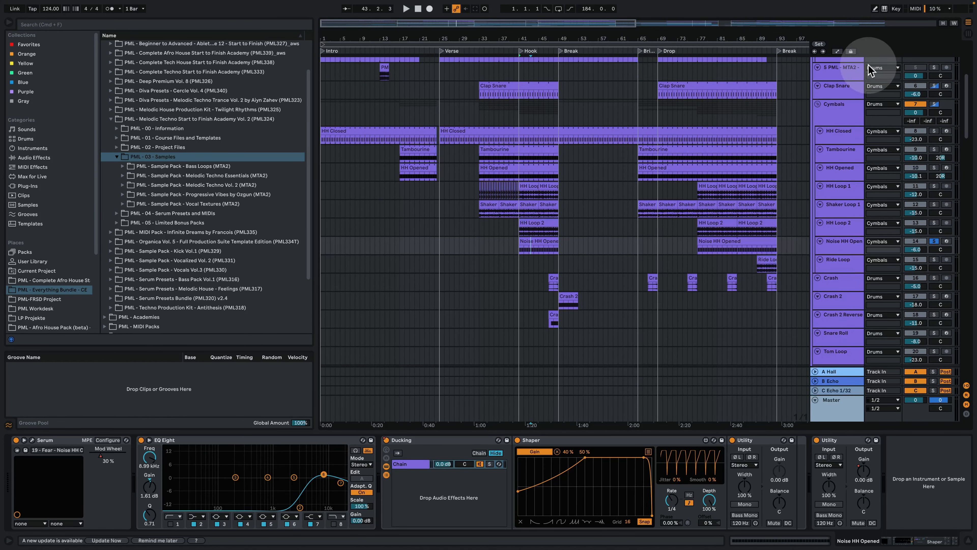
{"action": "scroll", "coordinate": [927, 108], "scroll_direction": "up", "scroll_amount": 4}
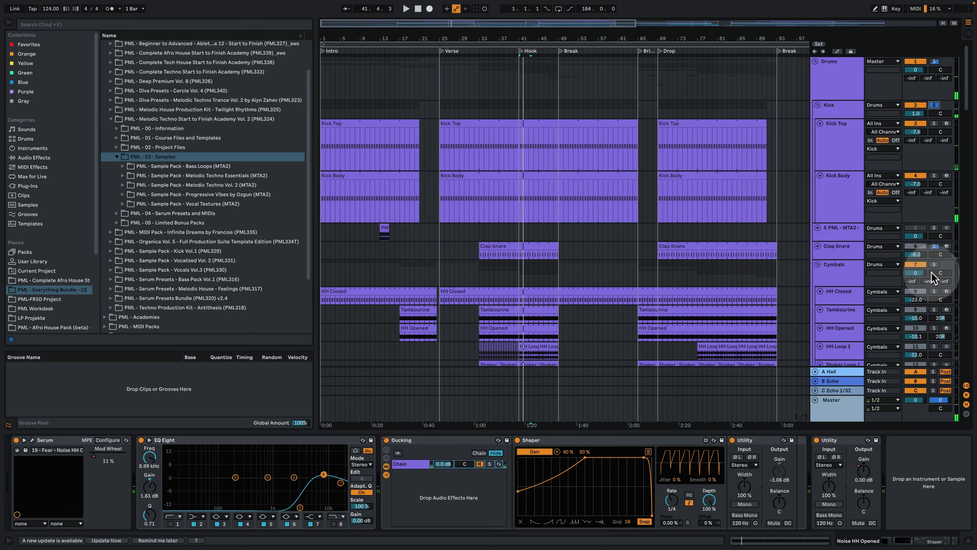
{"action": "key", "text": "space"}
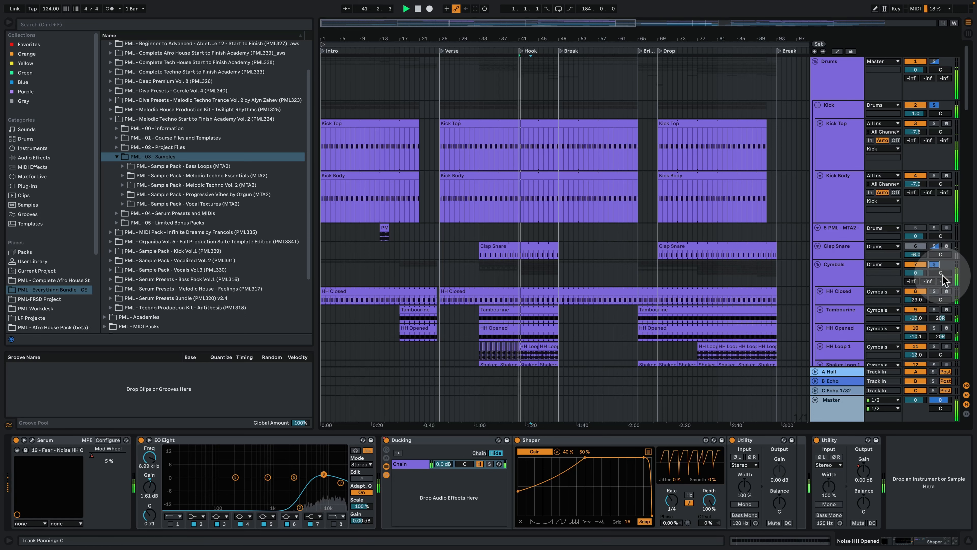
{"action": "scroll", "coordinate": [798, 308], "scroll_direction": "down", "scroll_amount": 5}
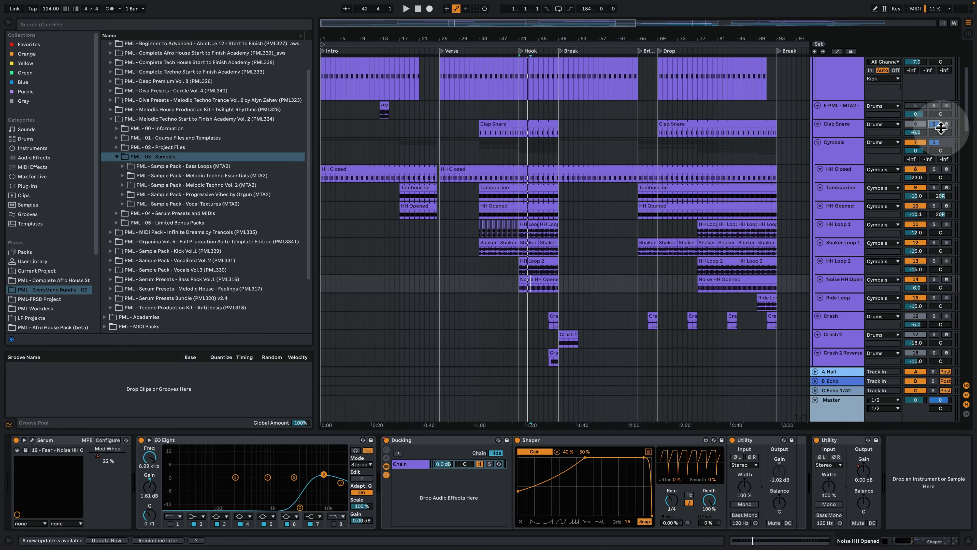
{"action": "scroll", "coordinate": [770, 273], "scroll_direction": "down", "scroll_amount": 5}
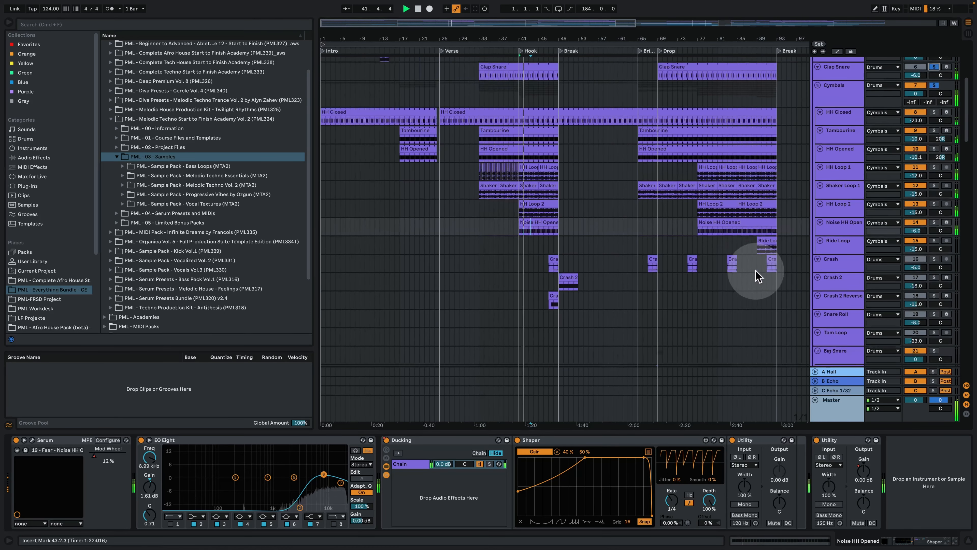
{"action": "scroll", "coordinate": [726, 267], "scroll_direction": "down", "scroll_amount": 1}
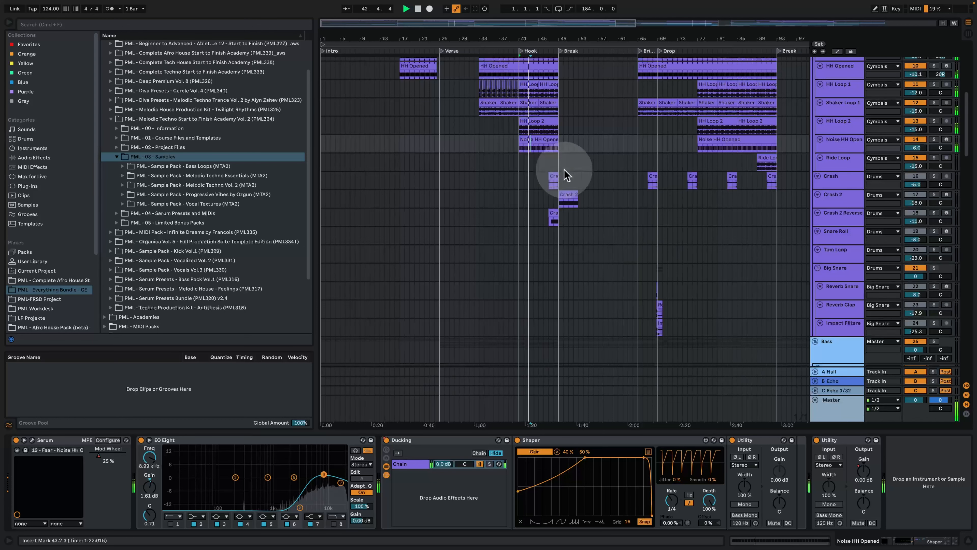
Solo the Crash track, show its EQ Eight and listen from just before the Break at bar 49.
{"action": "left_click_drag", "start_coordinate": [559, 36], "coordinate": [566, 127]}
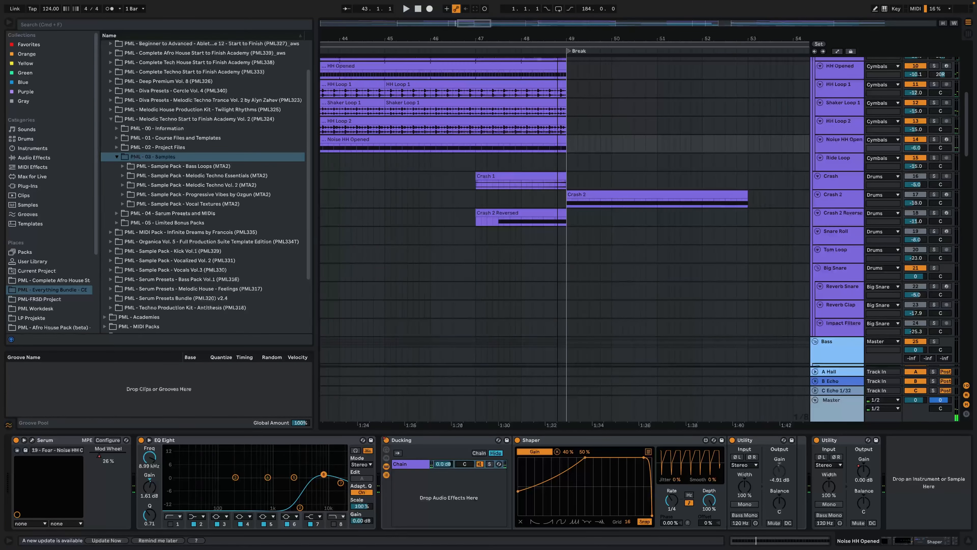
{"action": "left_click", "coordinate": [531, 184]}
{"action": "left_click", "coordinate": [553, 191]}
{"action": "left_click", "coordinate": [558, 184]}
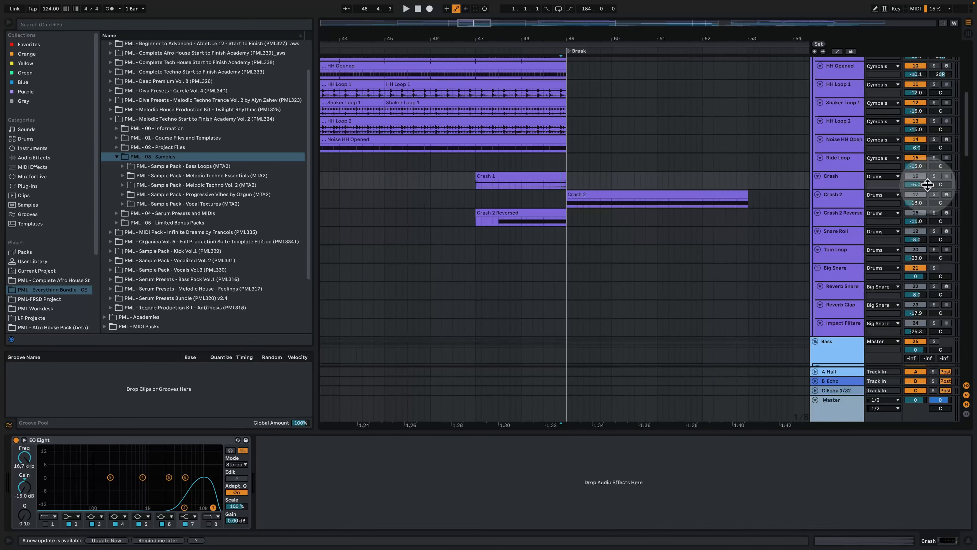
{"action": "left_click", "coordinate": [934, 177]}
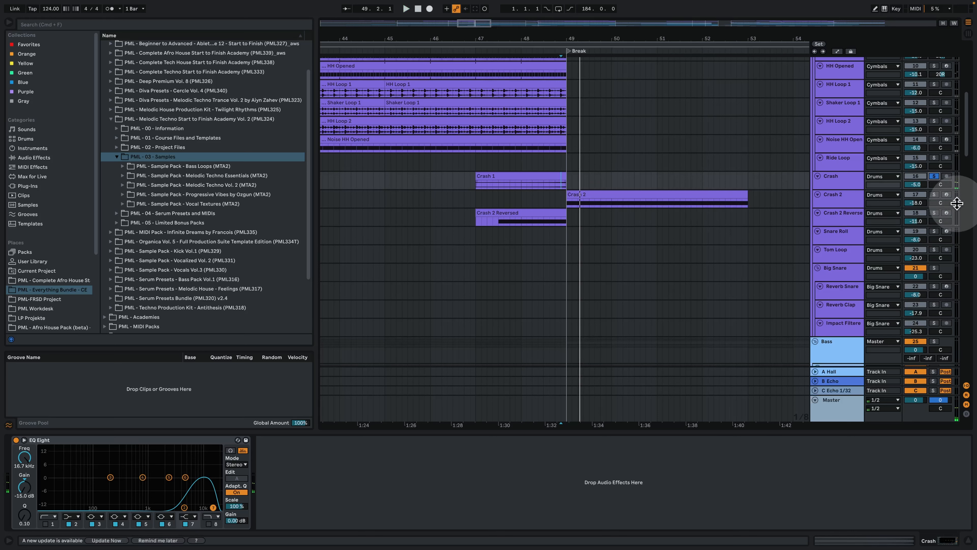
Solo Crash 2 alone, play it at the start of the Break and show its Serum and EQ Eight devices.
{"action": "left_click", "coordinate": [934, 194]}
{"action": "key", "text": "space"}
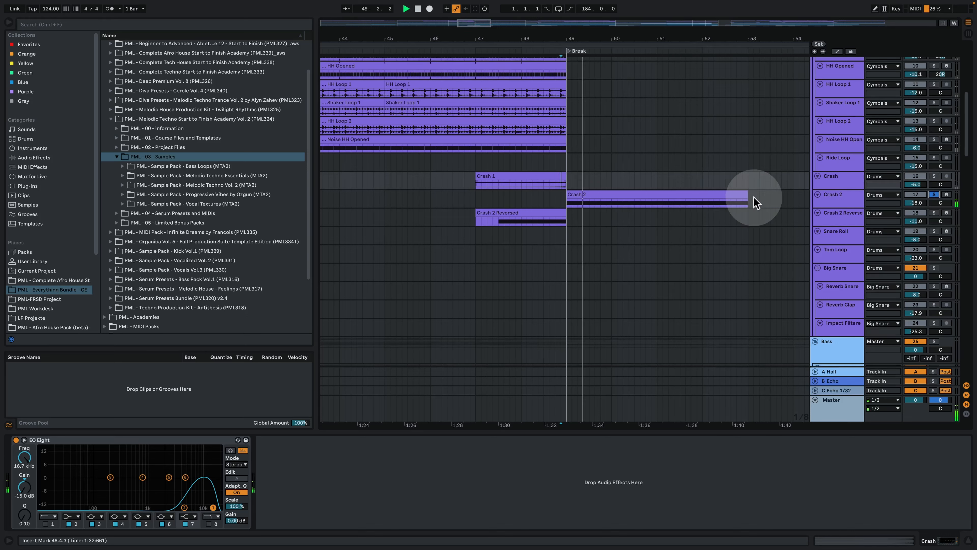
{"action": "left_click", "coordinate": [828, 199]}
Show the Crash 2 Reversed devices, solo the track to hear its clip from bar 48 and release the solo.
{"action": "left_click", "coordinate": [842, 215]}
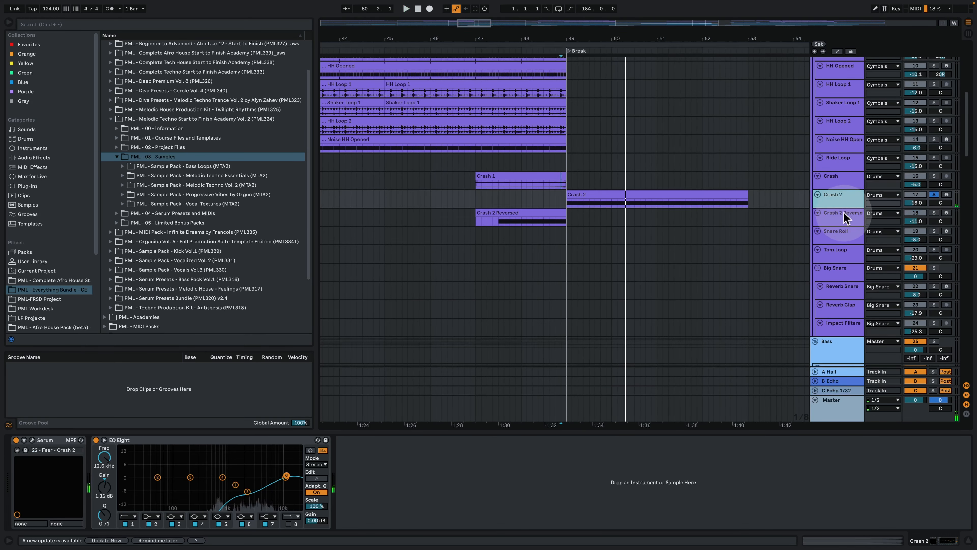
{"action": "left_click", "coordinate": [538, 230]}
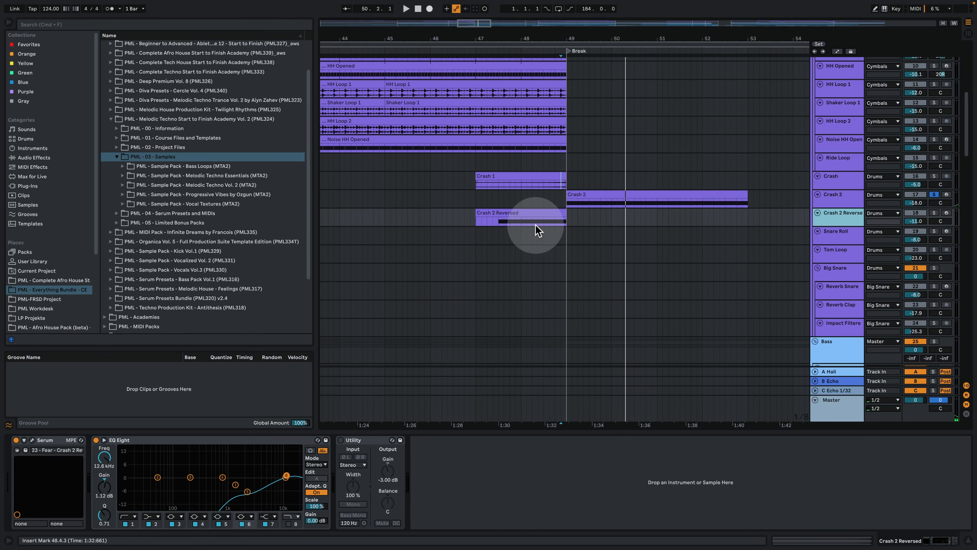
{"action": "left_click", "coordinate": [934, 212]}
{"action": "key", "text": "space"}
{"action": "key", "text": "space"}
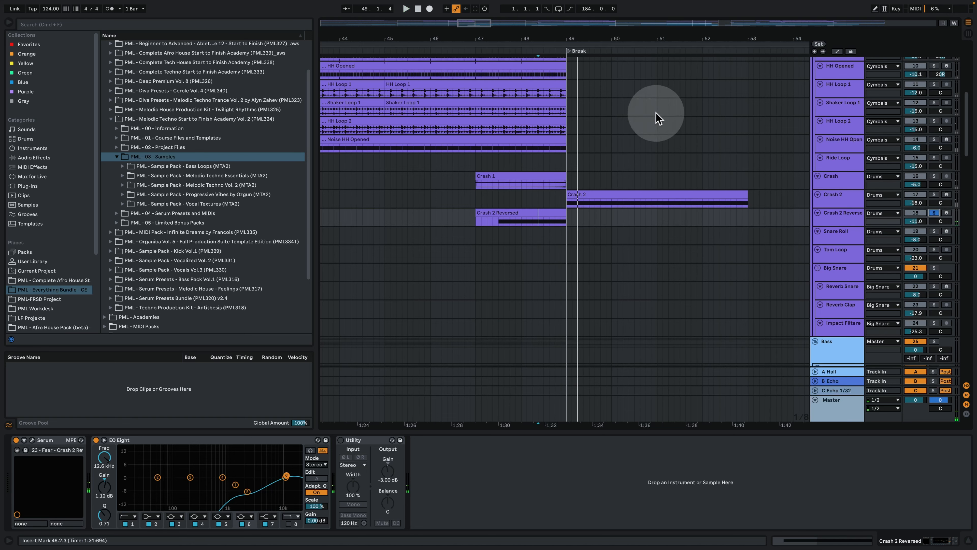
{"action": "left_click", "coordinate": [933, 214]}
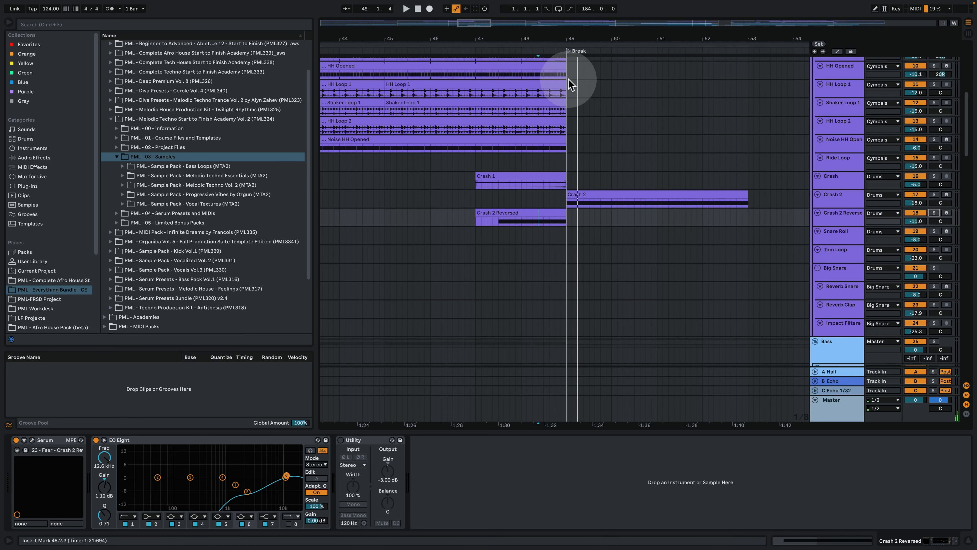
Solo the Snare Roll track, play it from bar 109 and open the Snare Roll 1 clip to examine its notes.
{"action": "left_click_drag", "start_coordinate": [581, 38], "coordinate": [473, 15]}
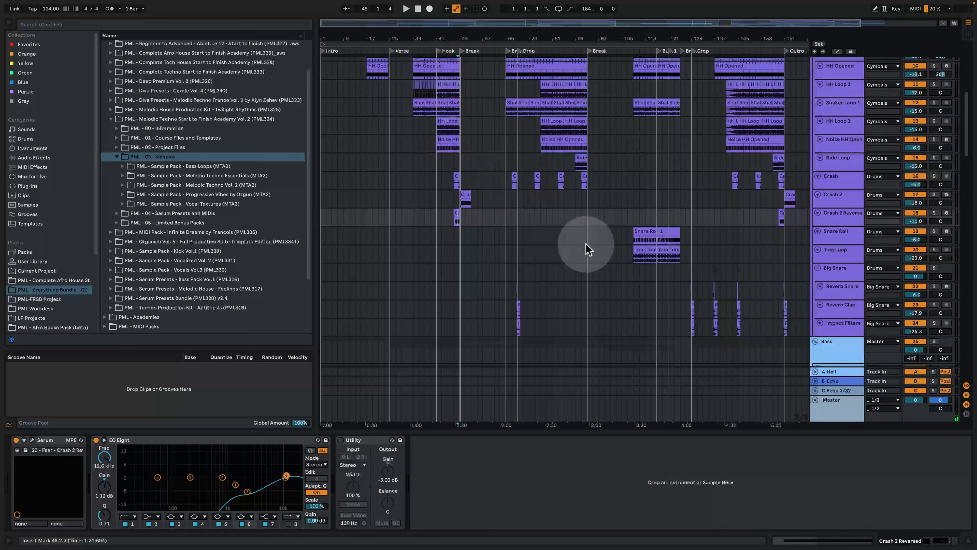
{"action": "left_click", "coordinate": [640, 236]}
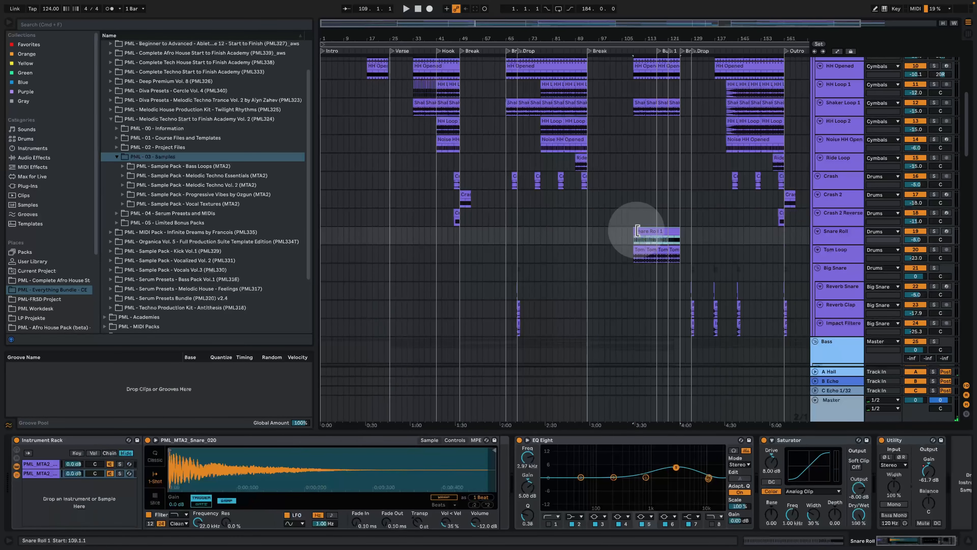
{"action": "left_click", "coordinate": [934, 231]}
{"action": "key", "text": "space"}
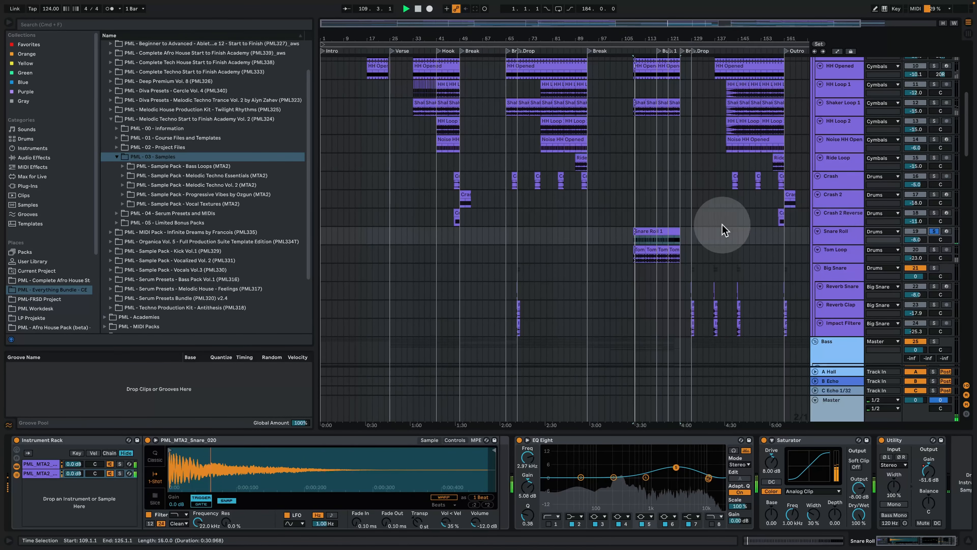
{"action": "double_click", "coordinate": [647, 233]}
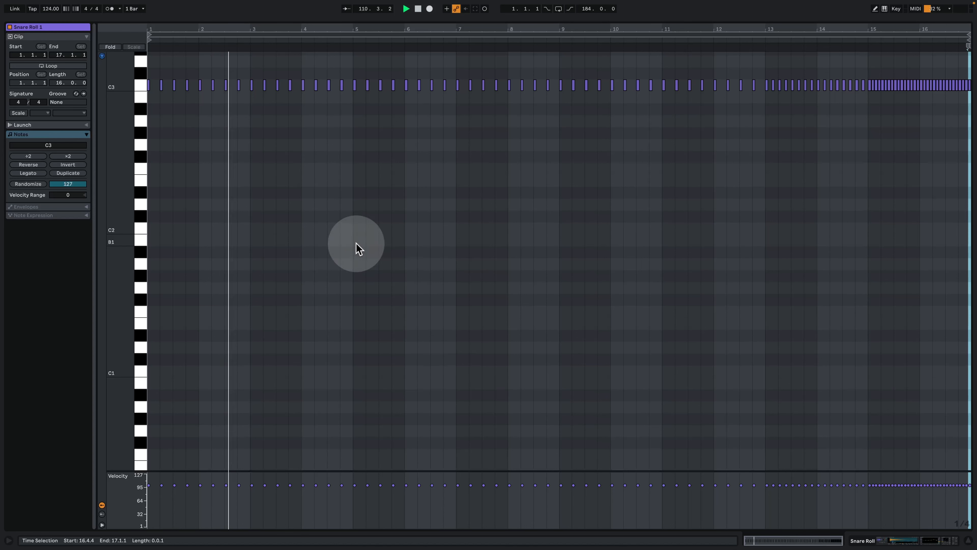
{"action": "key", "text": "space"}
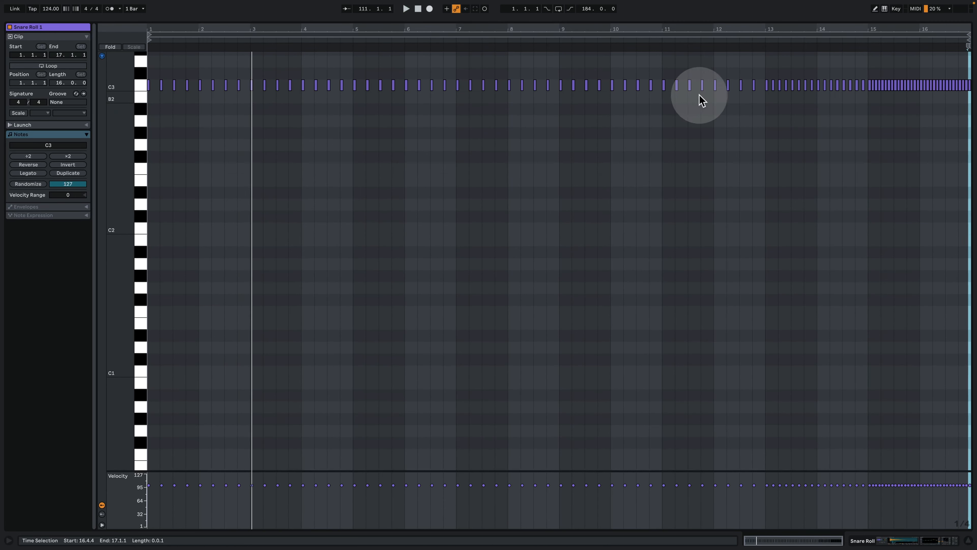
Listen to the Snare Roll 1 clip from bar 13 on a 1/16 grid, select the C3 notes of bar 12 and return to the arrangement.
{"action": "left_click", "coordinate": [765, 39]}
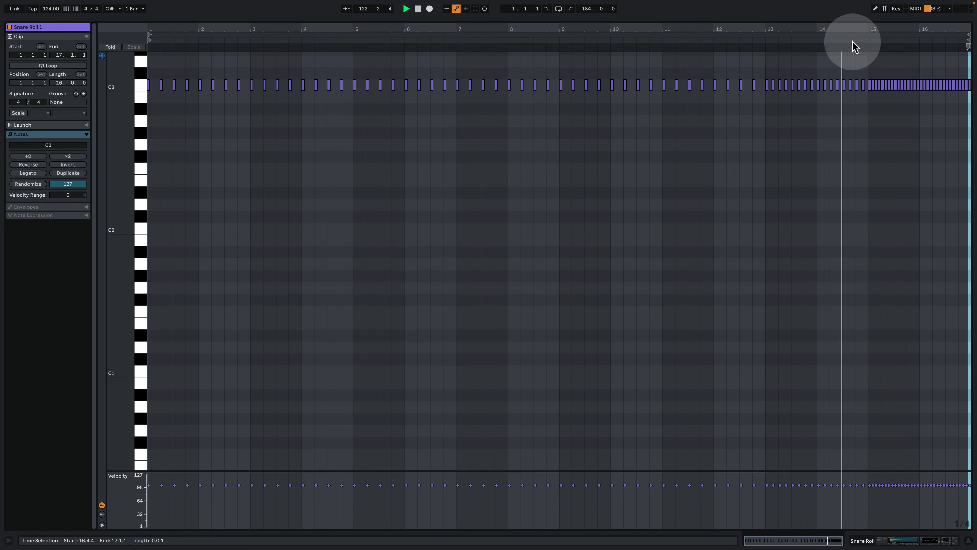
{"action": "left_click_drag", "start_coordinate": [680, 28], "coordinate": [680, 70]}
{"action": "right_click", "coordinate": [632, 118]}
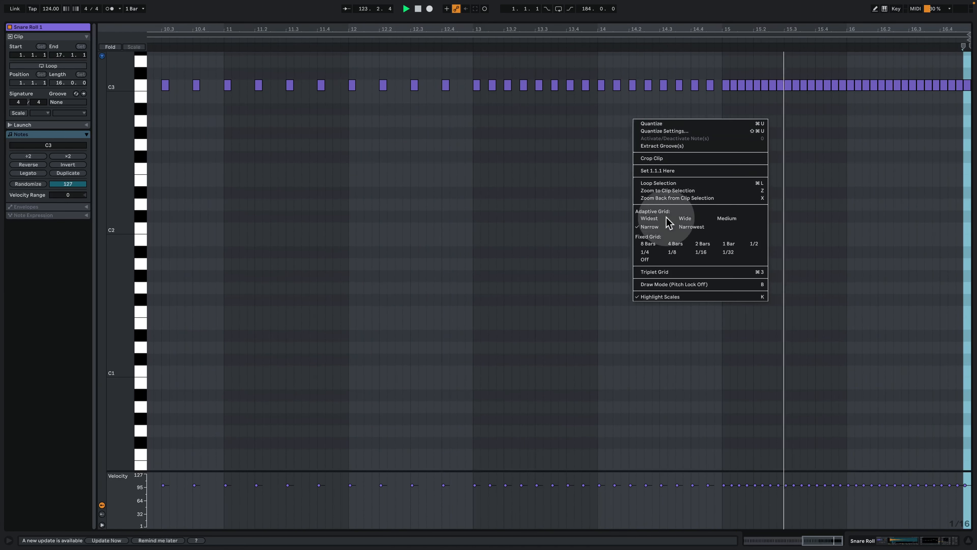
{"action": "left_click", "coordinate": [709, 256]}
{"action": "key", "text": "space"}
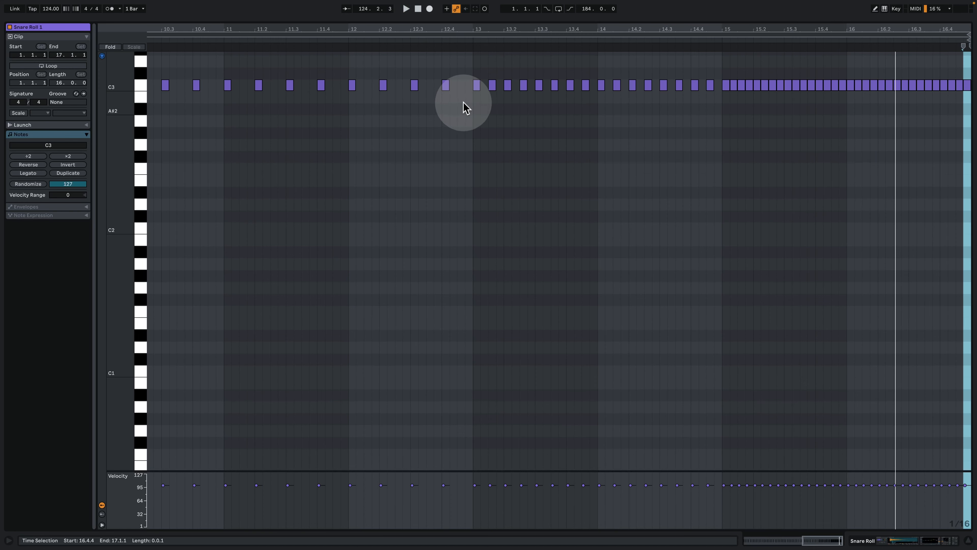
{"action": "left_click_drag", "start_coordinate": [466, 108], "coordinate": [333, 83]}
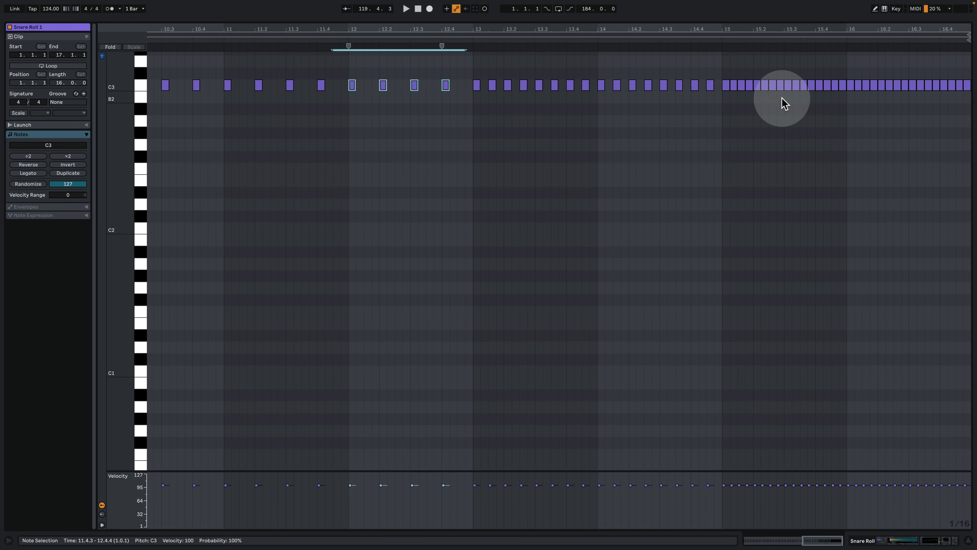
{"action": "left_click", "coordinate": [906, 539]}
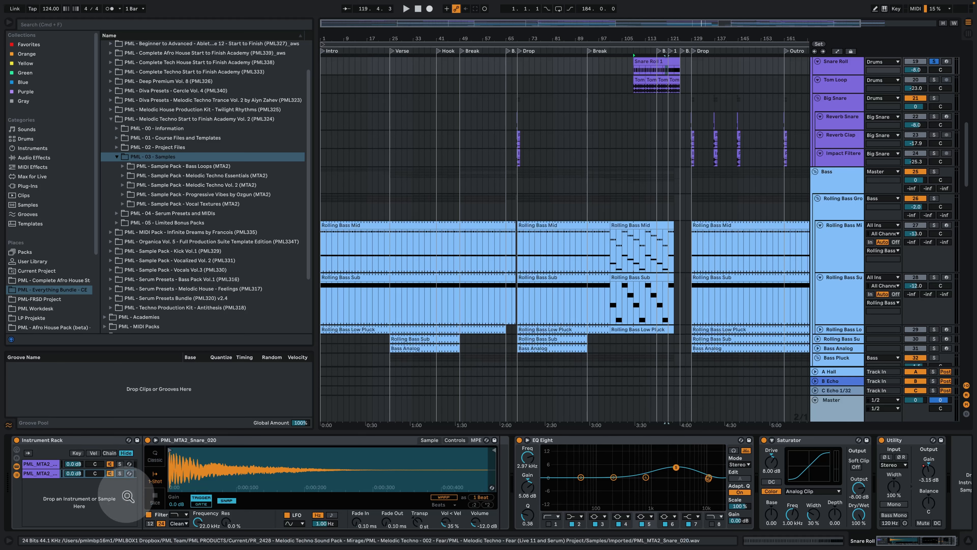
Solo each of the two snare chains in the Snare Roll's Instrument Rack in turn while listening from bars 109 and 119.
{"action": "left_click", "coordinate": [124, 465]}
{"action": "key", "text": "space"}
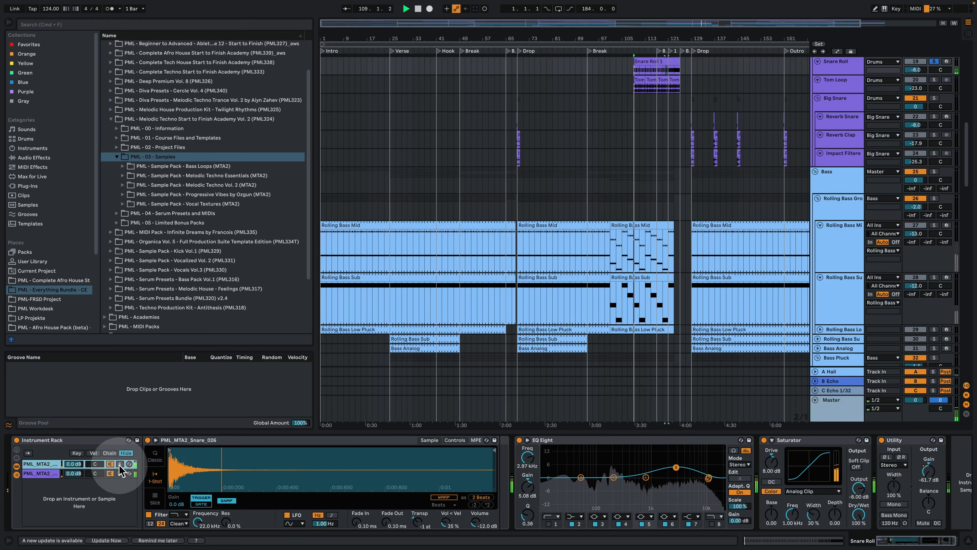
{"action": "left_click", "coordinate": [120, 464]}
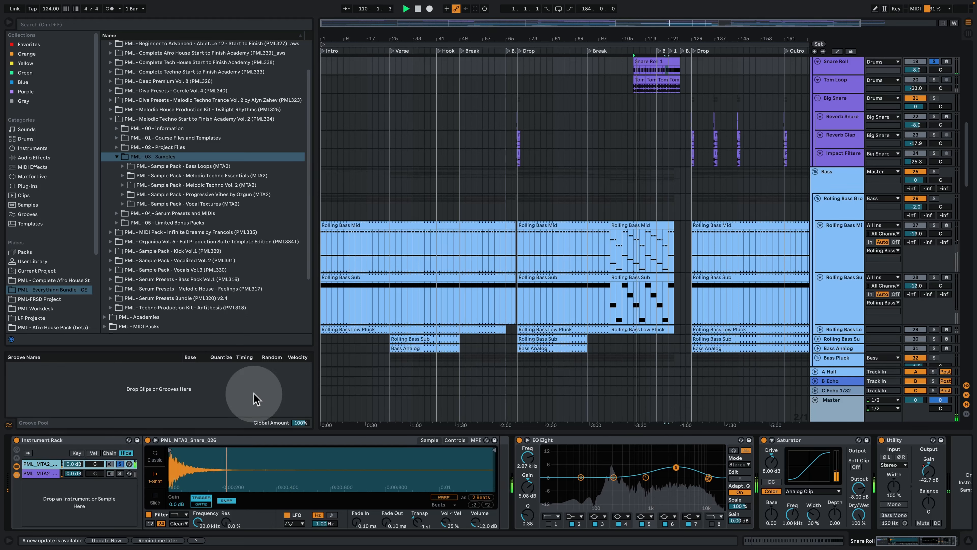
{"action": "left_click", "coordinate": [660, 79]}
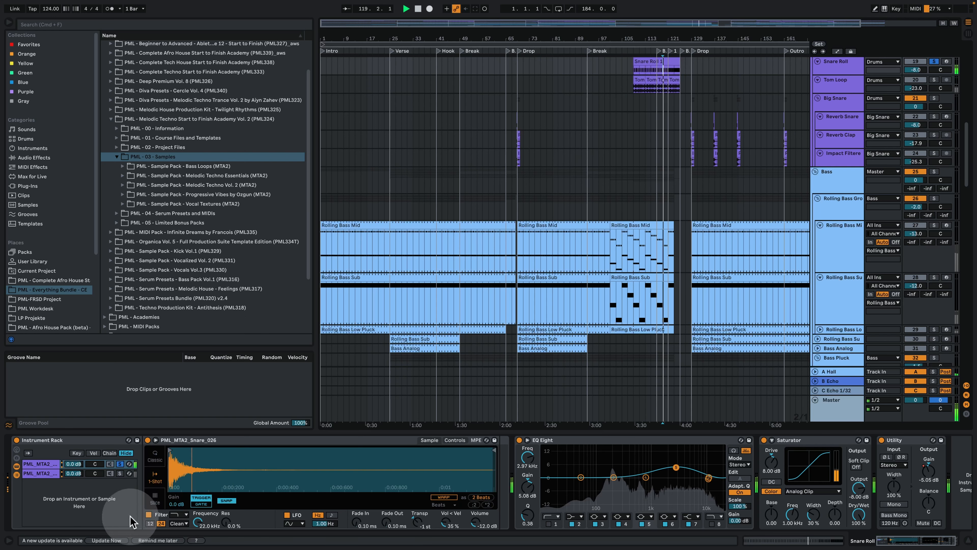
{"action": "key", "text": "space"}
{"action": "left_click", "coordinate": [120, 474]}
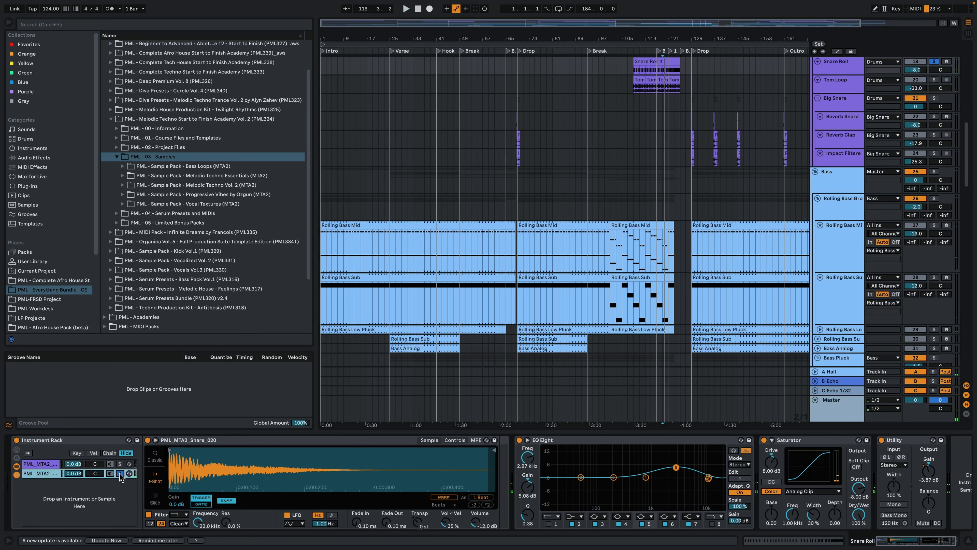
{"action": "key", "text": "space"}
{"action": "key", "text": "space"}
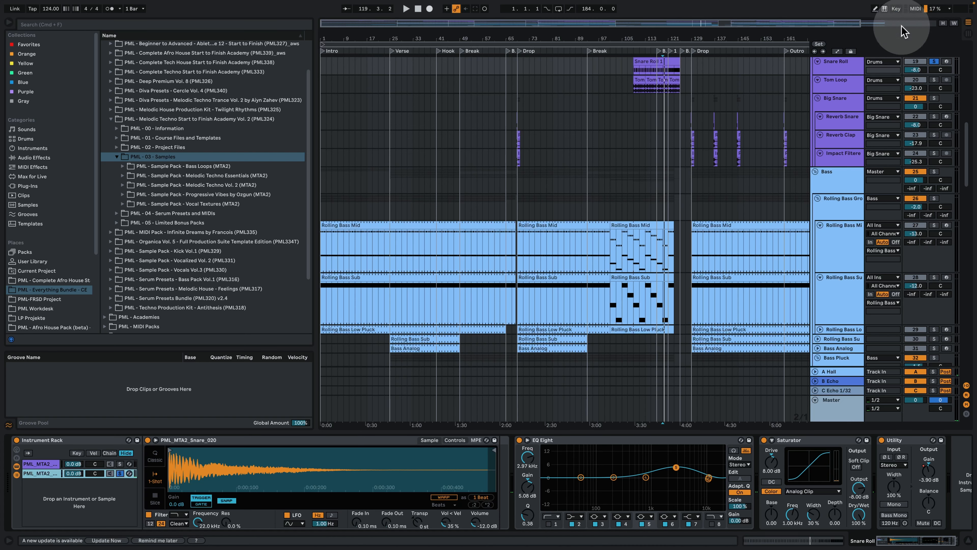
Enlarge the Snare Roll and Crash 2 Reversed tracks to show their sends, and listen with the A-Hall return's Reverb displayed.
{"action": "left_click_drag", "start_coordinate": [851, 73], "coordinate": [852, 107]}
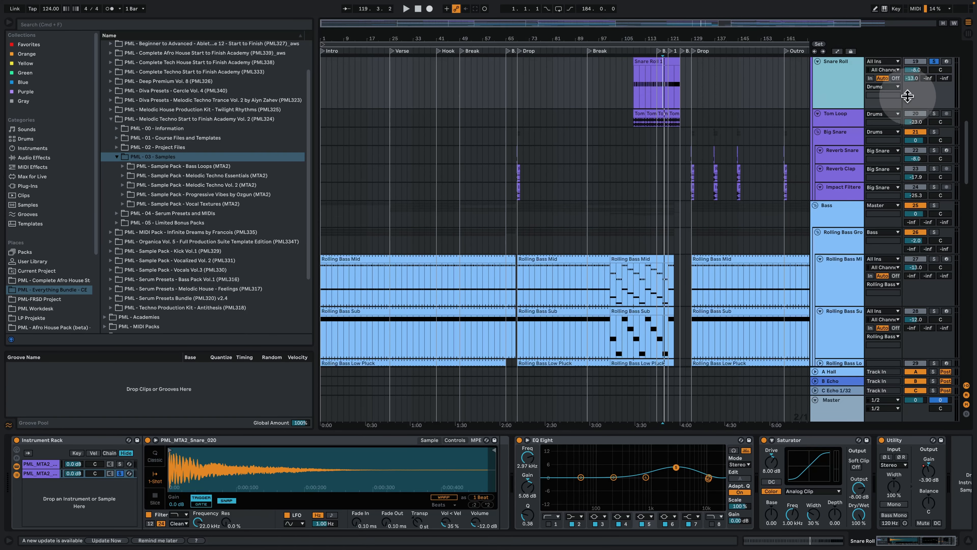
{"action": "left_click", "coordinate": [843, 372]}
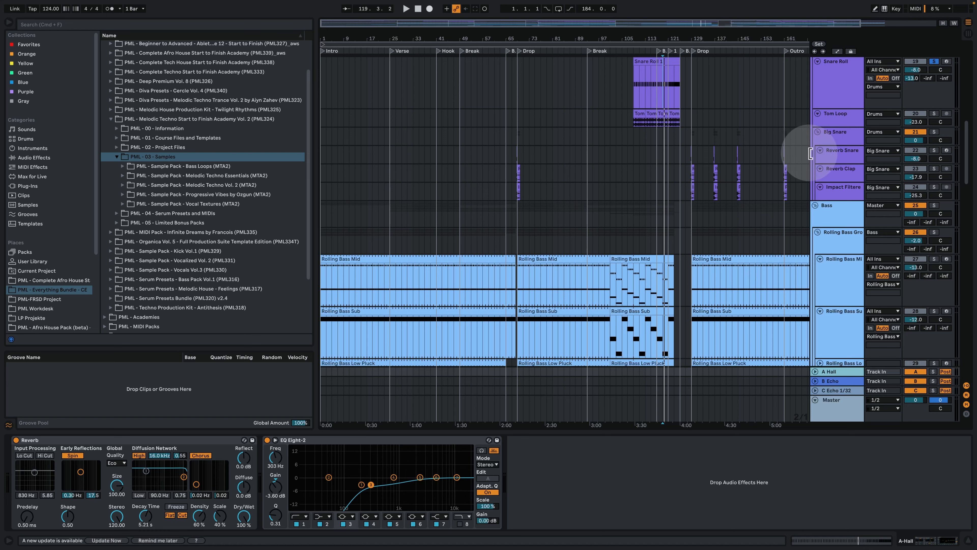
{"action": "key", "text": "space"}
{"action": "scroll", "coordinate": [866, 100], "scroll_direction": "up", "scroll_amount": 5}
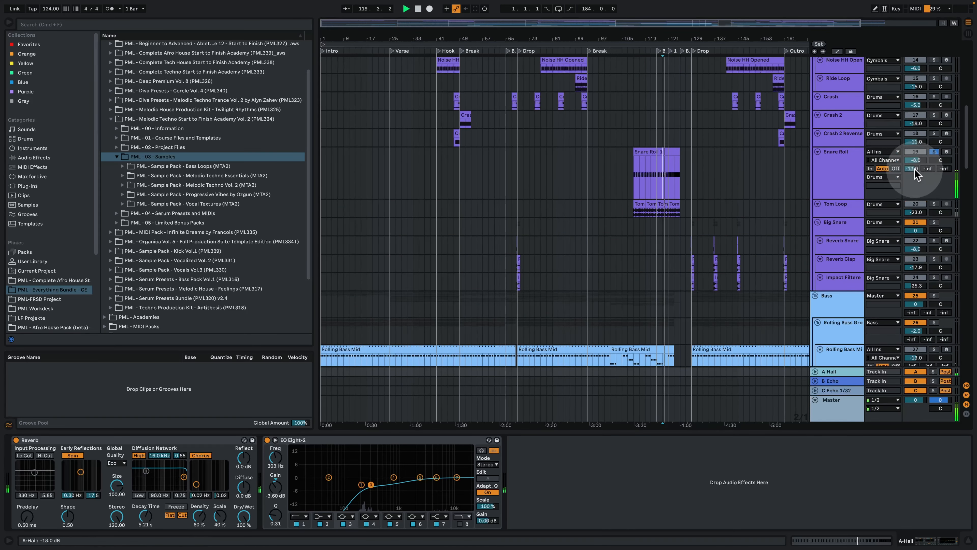
{"action": "left_click", "coordinate": [839, 139]}
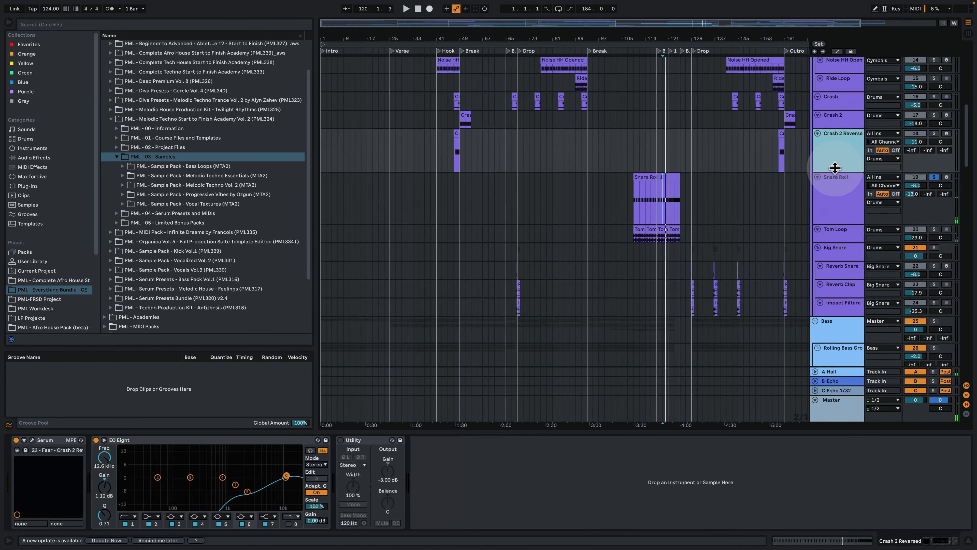
Solo the Tom Loop track and play it from bar 119.
{"action": "left_click", "coordinate": [838, 127]}
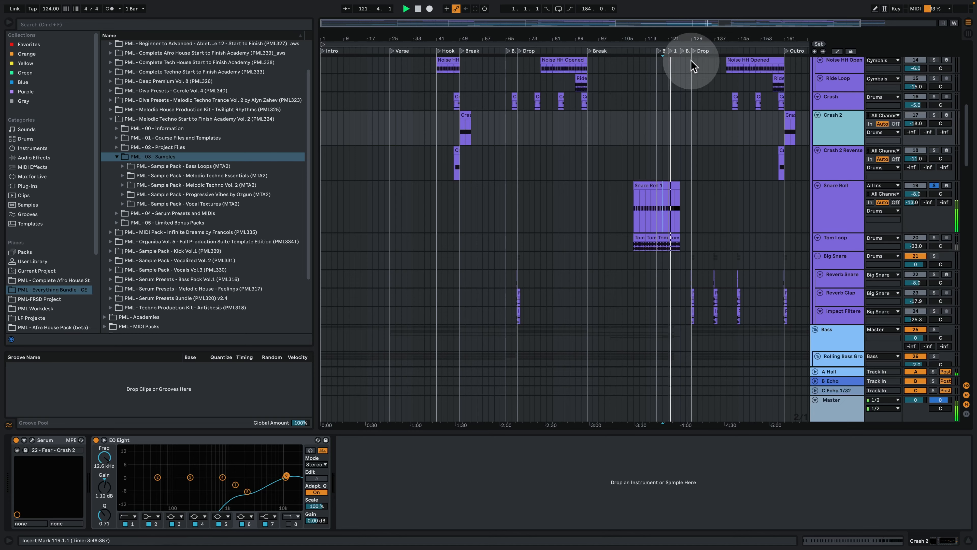
{"action": "left_click_drag", "start_coordinate": [680, 39], "coordinate": [672, 77]}
{"action": "left_click", "coordinate": [846, 241]}
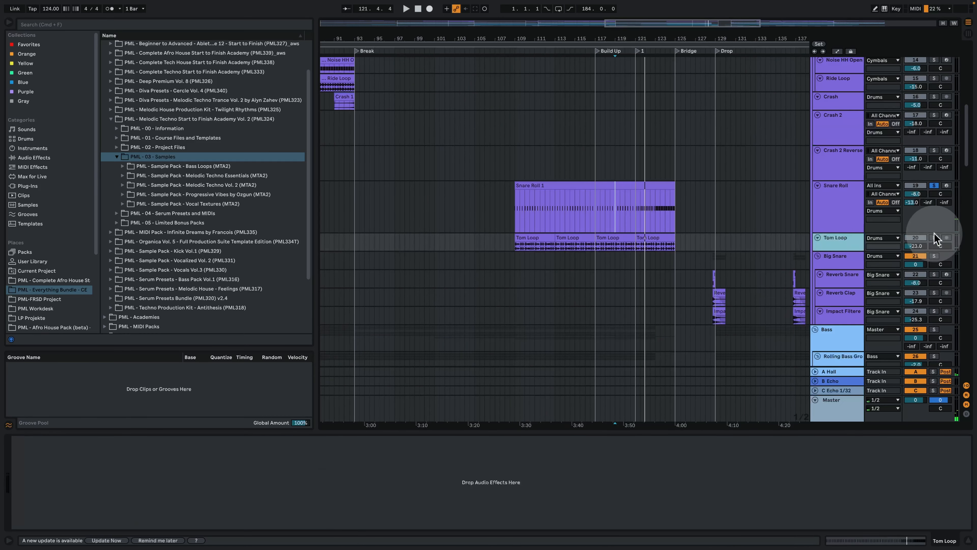
{"action": "left_click", "coordinate": [934, 238]}
{"action": "key", "text": "space"}
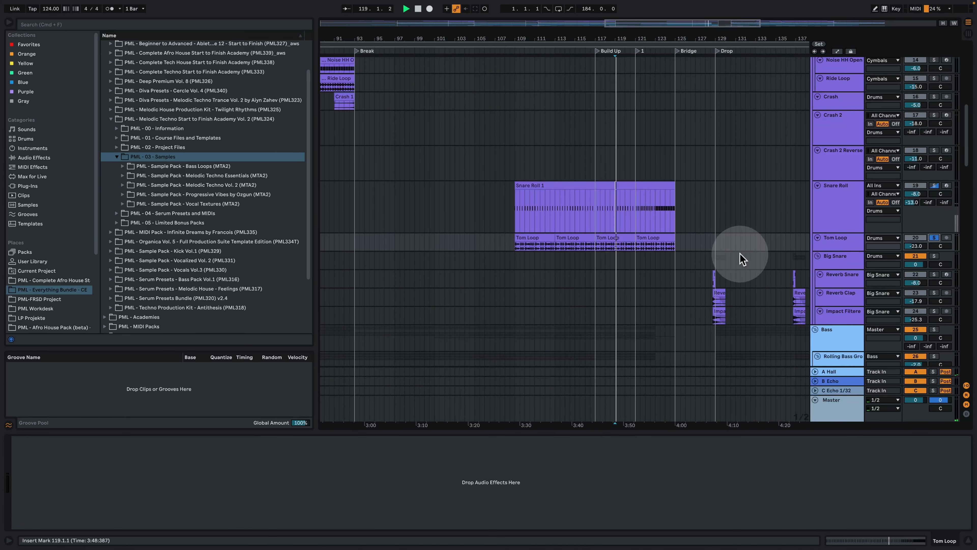
Open the Tom Loop clip at bar 121 to examine its waveform and source sample, and return to the arrangement.
{"action": "double_click", "coordinate": [641, 238]}
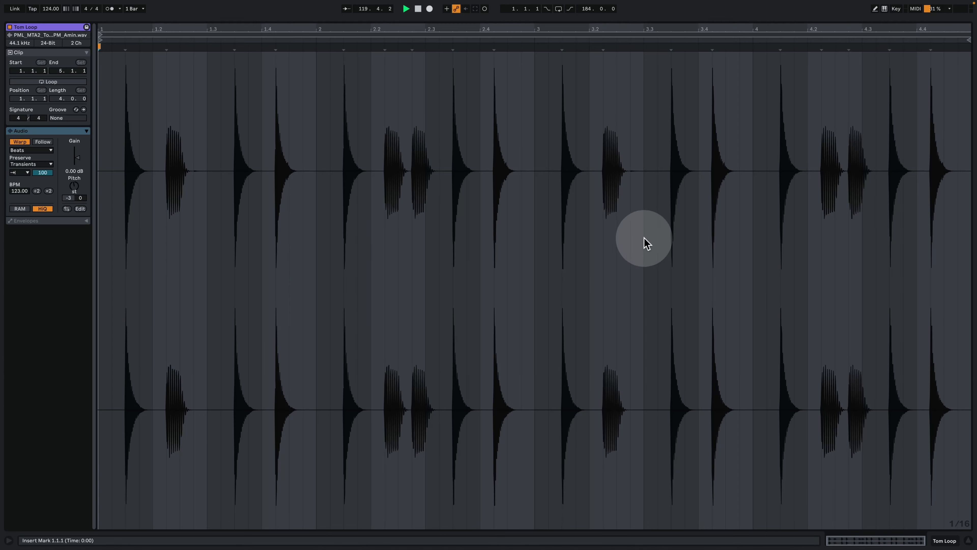
{"action": "left_click", "coordinate": [942, 545]}
{"action": "scroll", "coordinate": [709, 198], "scroll_direction": "up", "scroll_amount": 4}
{"action": "key", "text": "space"}
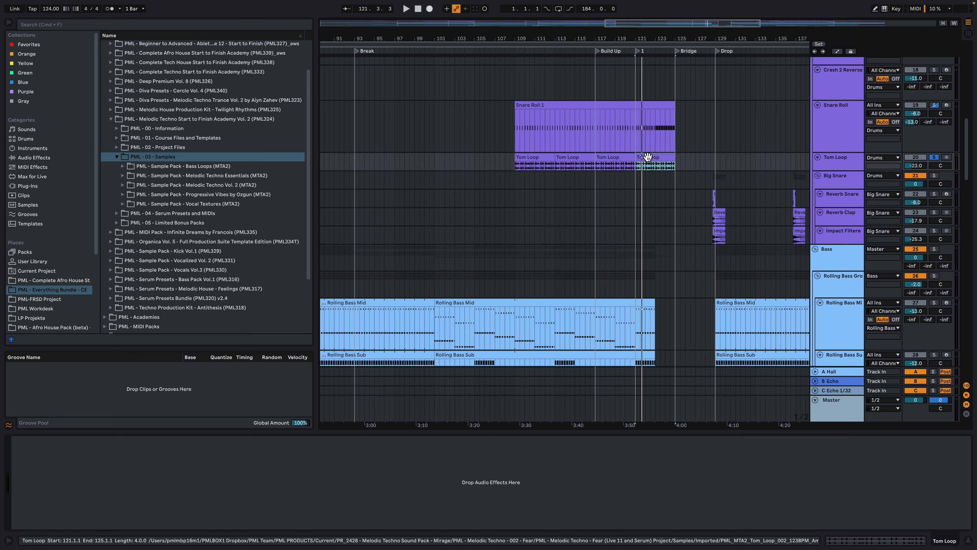
{"action": "double_click", "coordinate": [647, 156]}
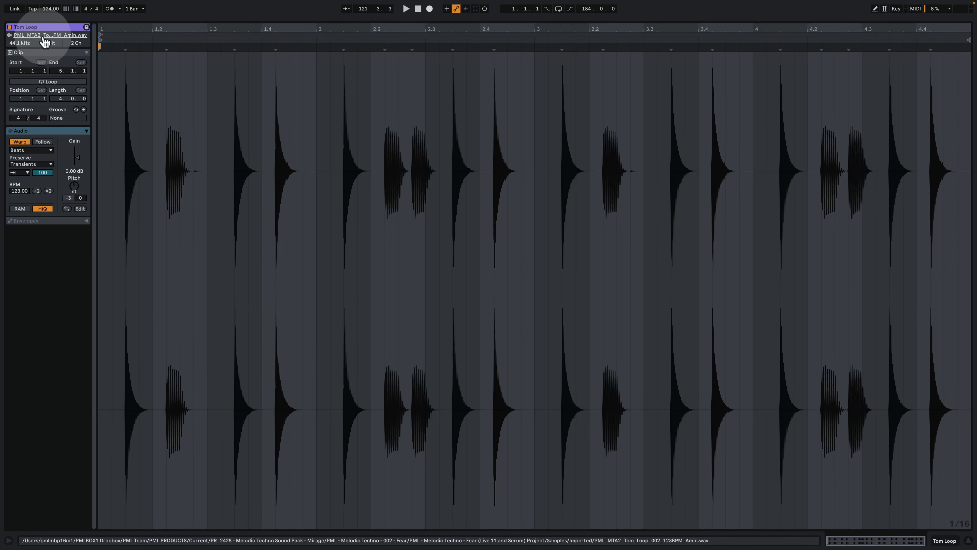
{"action": "left_click", "coordinate": [940, 541]}
{"action": "scroll", "coordinate": [703, 201], "scroll_direction": "up", "scroll_amount": 5}
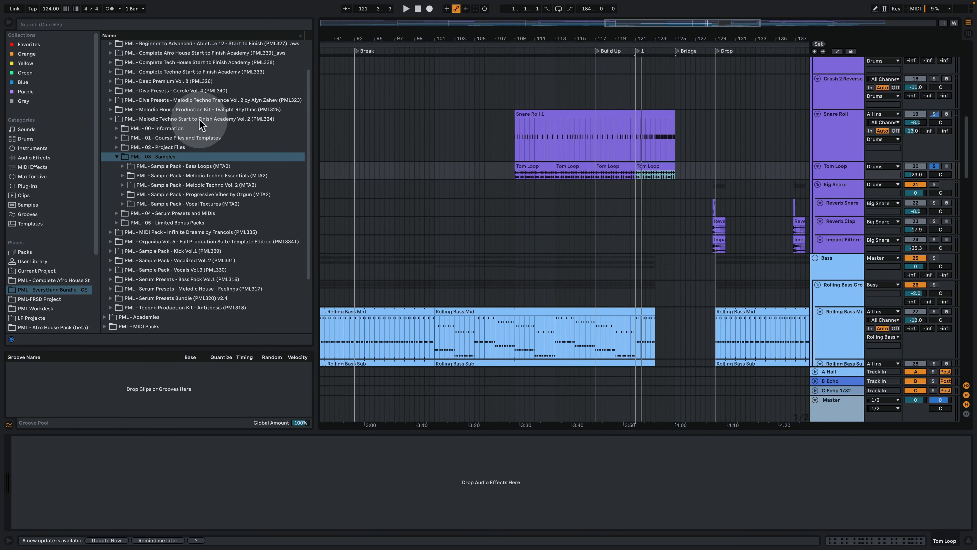
Solo the Snare Roll and Tom Loop tracks together and listen to them from bar 117.
{"action": "left_click", "coordinate": [933, 166]}
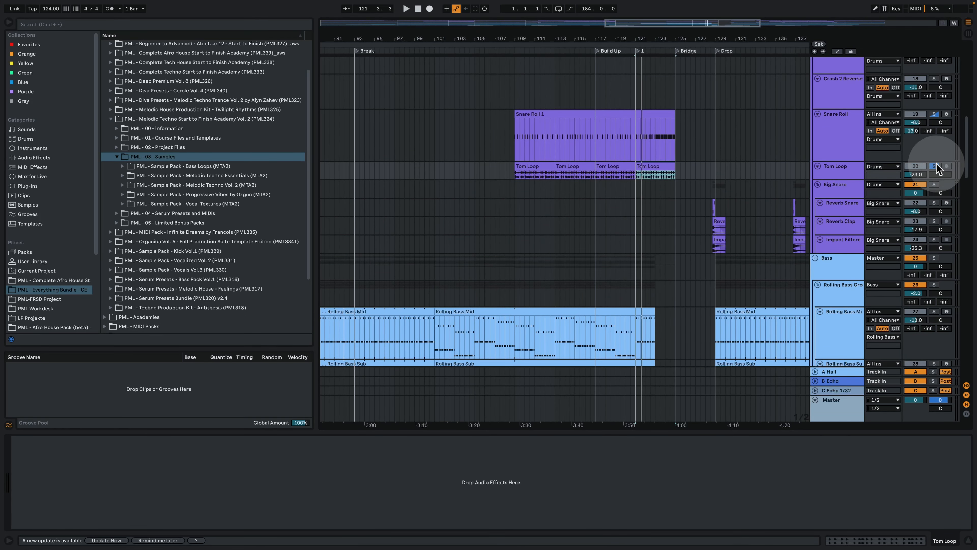
{"action": "left_click", "coordinate": [617, 162]}
{"action": "left_click", "coordinate": [934, 114]}
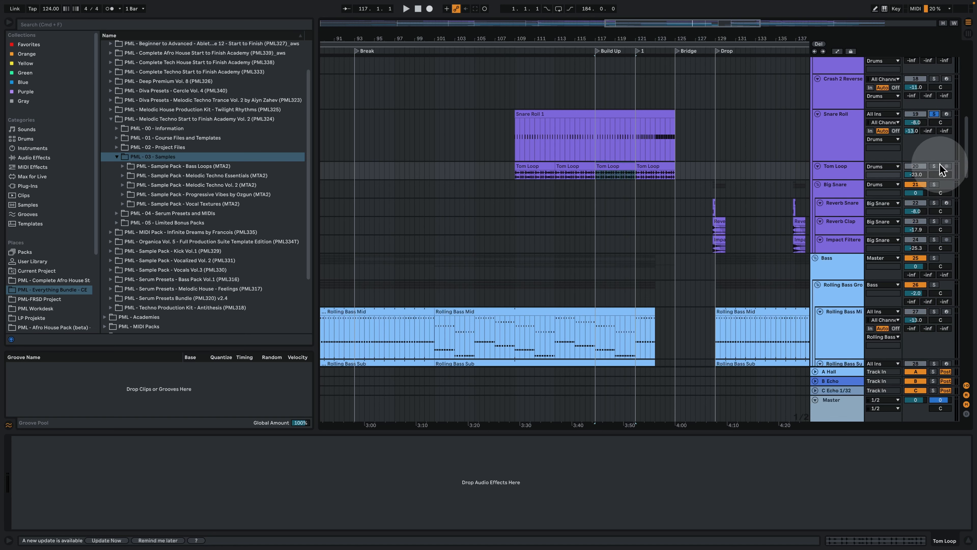
{"action": "key", "text": "space"}
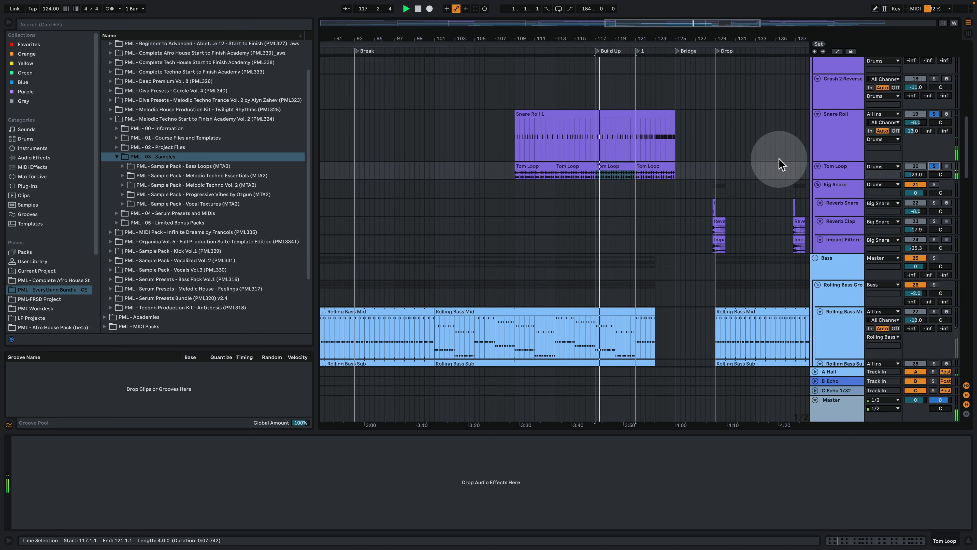
{"action": "left_click_drag", "start_coordinate": [627, 37], "coordinate": [676, 94]}
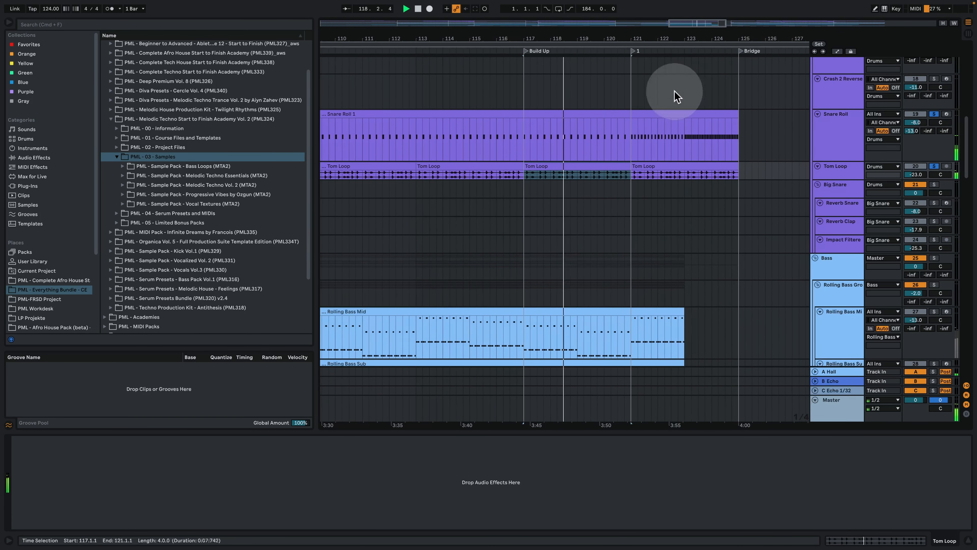
Solo the Drums group and listen to the Big Snare hit before the drop from bar 128.2.
{"action": "scroll", "coordinate": [701, 181], "scroll_direction": "up", "scroll_amount": 2}
{"action": "left_click_drag", "start_coordinate": [631, 40], "coordinate": [583, 83]}
{"action": "left_click", "coordinate": [641, 250]}
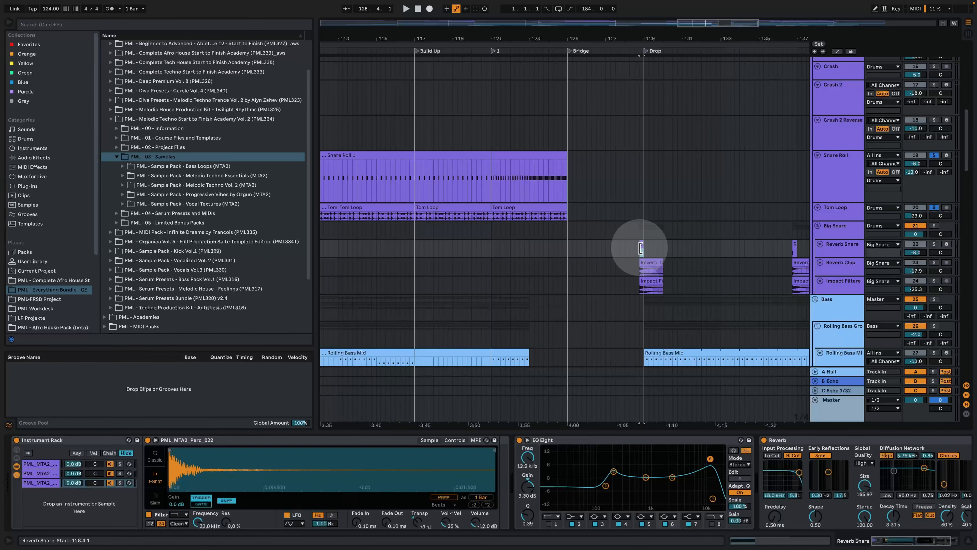
{"action": "left_click", "coordinate": [633, 187]}
{"action": "scroll", "coordinate": [923, 219], "scroll_direction": "up", "scroll_amount": 10}
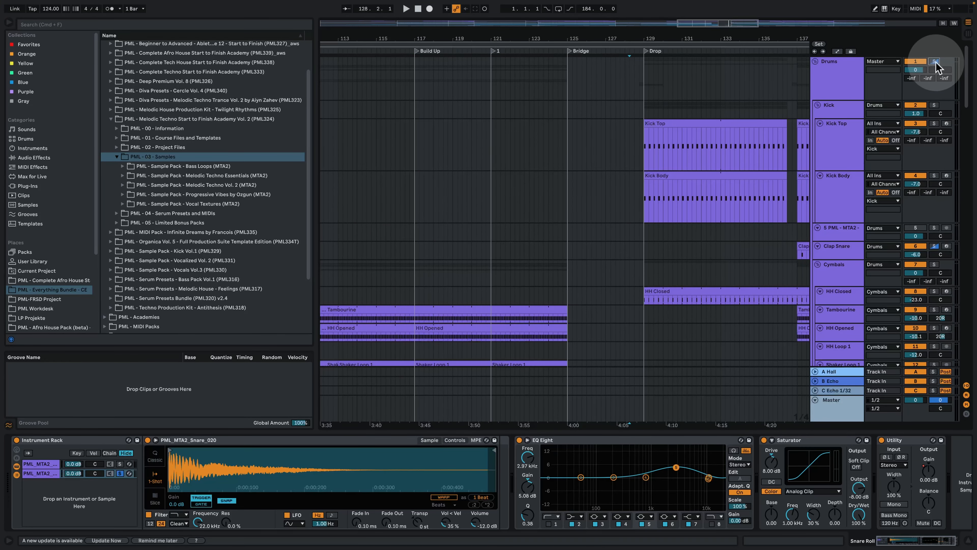
{"action": "scroll", "coordinate": [811, 264], "scroll_direction": "down", "scroll_amount": 10}
{"action": "key", "text": "space"}
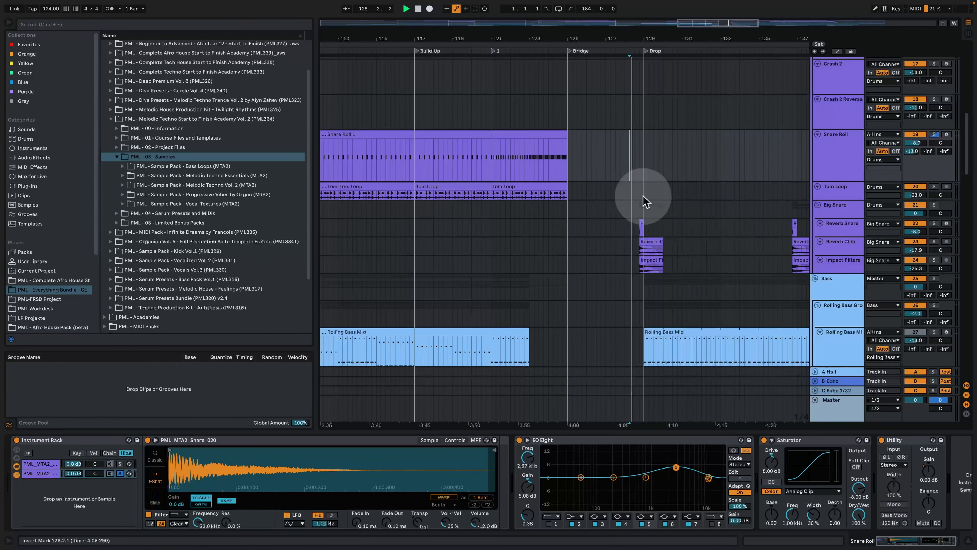
{"action": "key", "text": "space"}
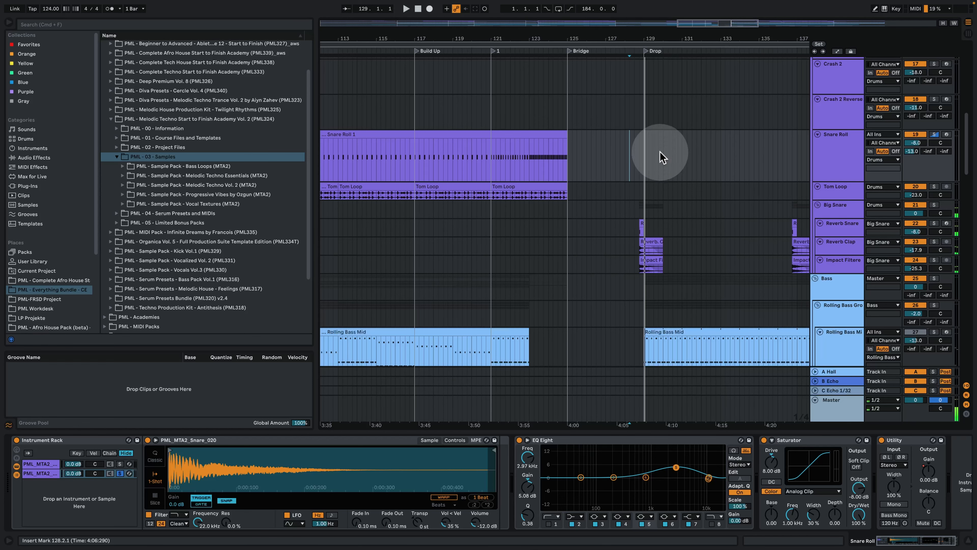
Solo the Reverb Snare, Reverb Clap and Impact Filtered tracks in turn while playing from bar 128.4.
{"action": "left_click_drag", "start_coordinate": [657, 39], "coordinate": [657, 108]}
{"action": "left_click", "coordinate": [523, 224]}
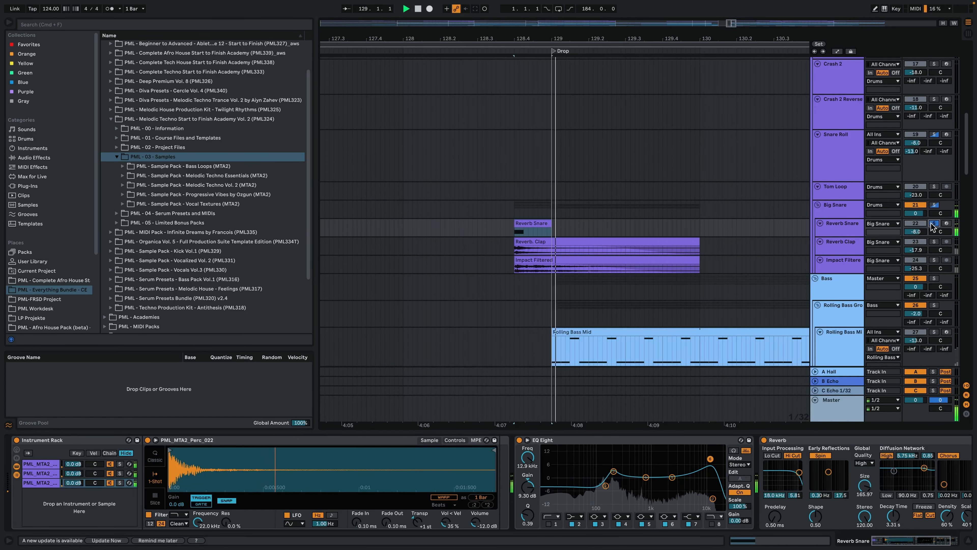
{"action": "key", "text": "space"}
{"action": "key", "text": "space"}
{"action": "key", "text": "space"}
{"action": "key", "text": "space"}
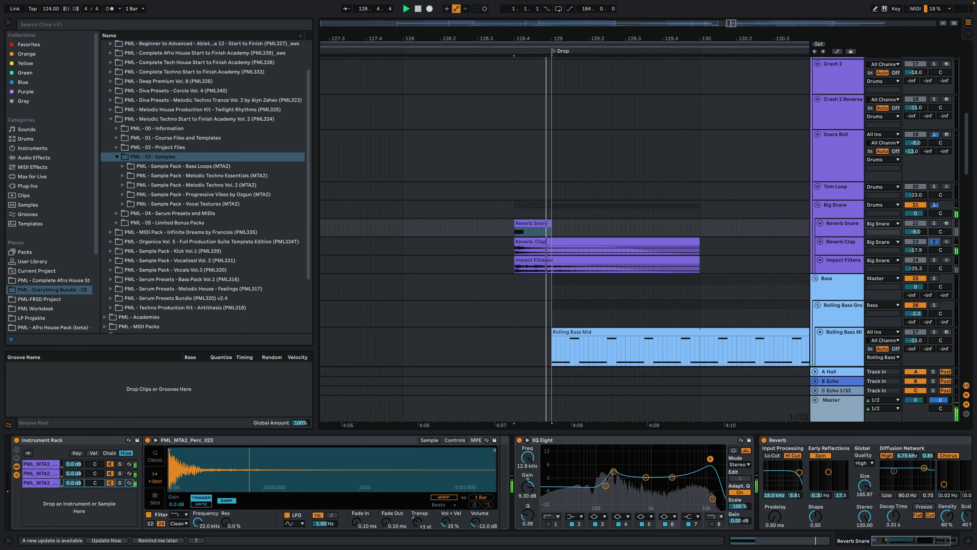
{"action": "left_click", "coordinate": [934, 260]}
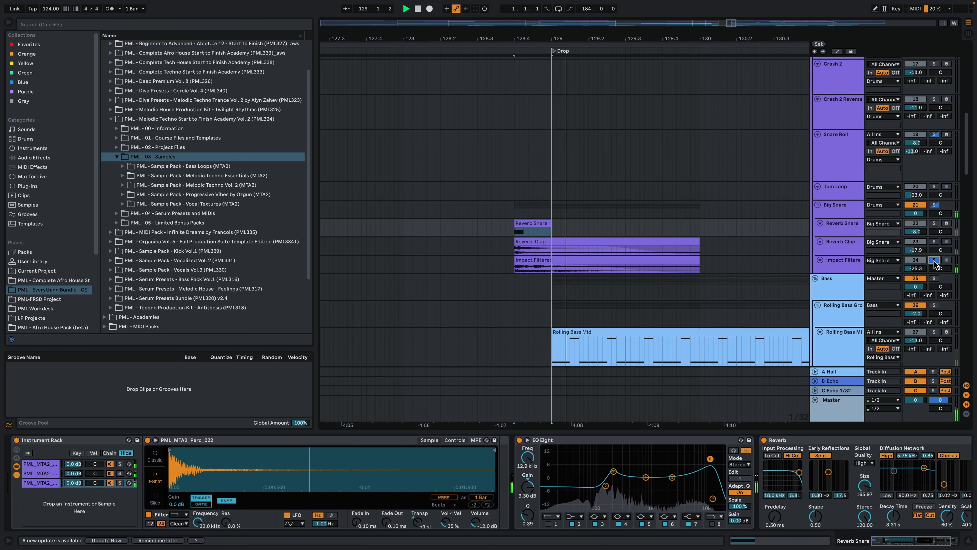
Check the Impact Filtered clip, and solo the Reverb Clap track to listen with its EQ Eight displayed.
{"action": "left_click", "coordinate": [543, 261]}
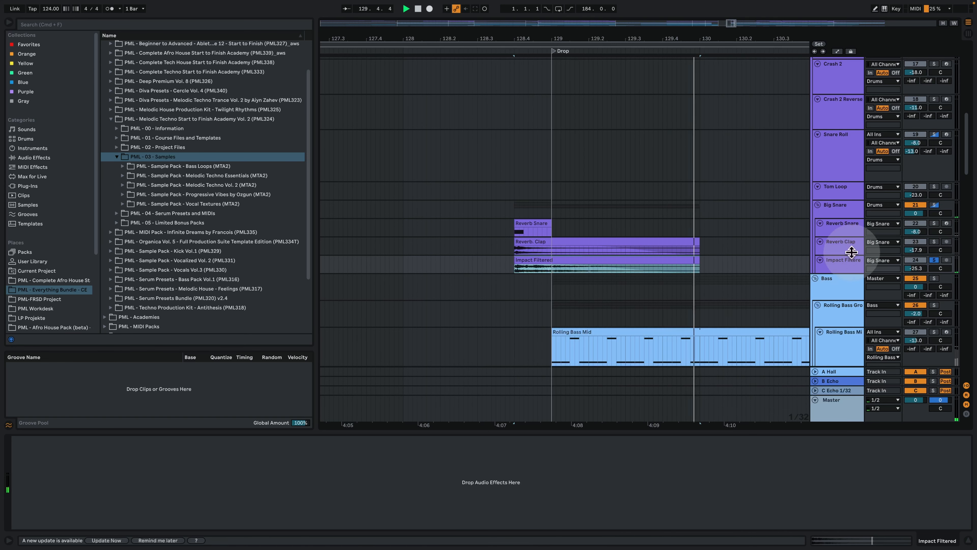
{"action": "left_click", "coordinate": [934, 241]}
{"action": "left_click", "coordinate": [754, 242]}
{"action": "left_click", "coordinate": [842, 245]}
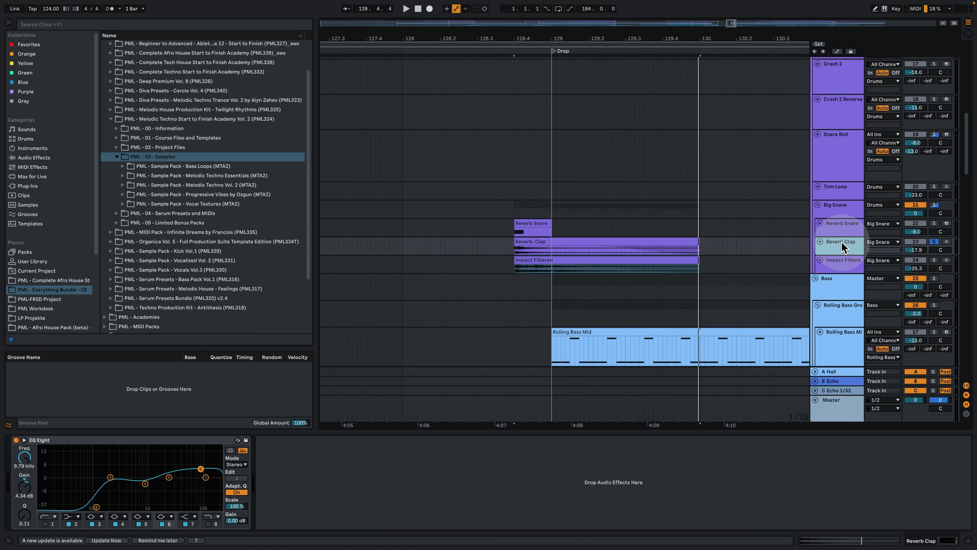
{"action": "key", "text": "space"}
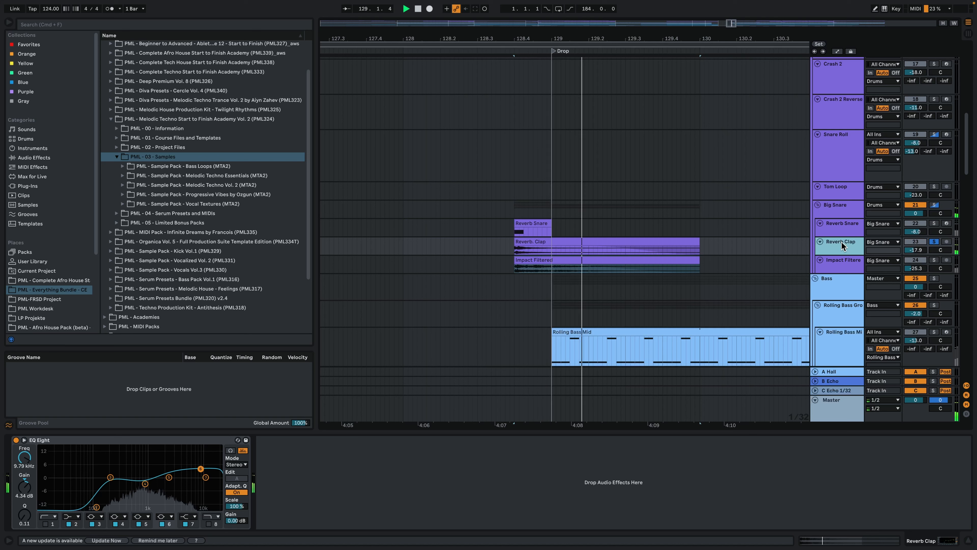
{"action": "key", "text": "space"}
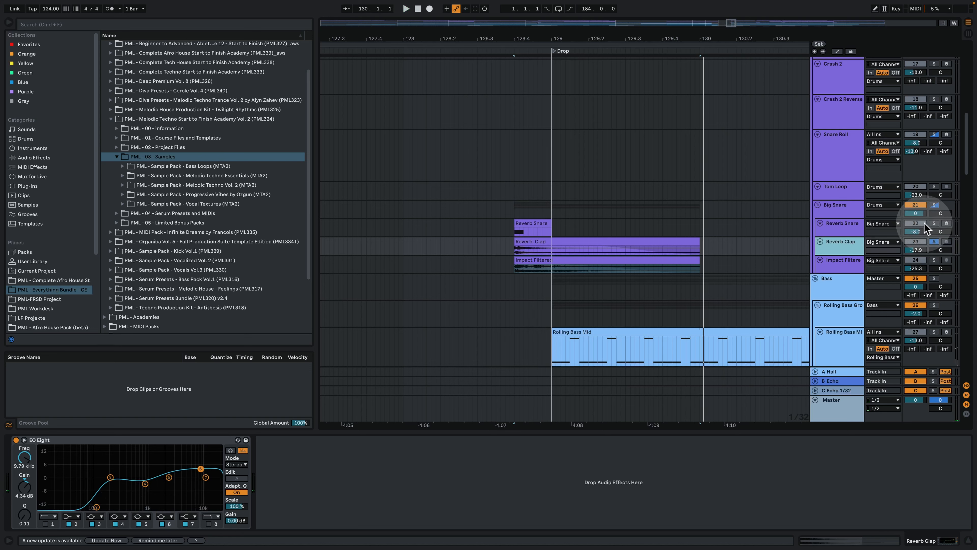
Solo the Reverb Snare track and listen with its Instrument Rack, EQ Eight and Reverb displayed.
{"action": "left_click", "coordinate": [934, 223]}
{"action": "left_click", "coordinate": [820, 223]}
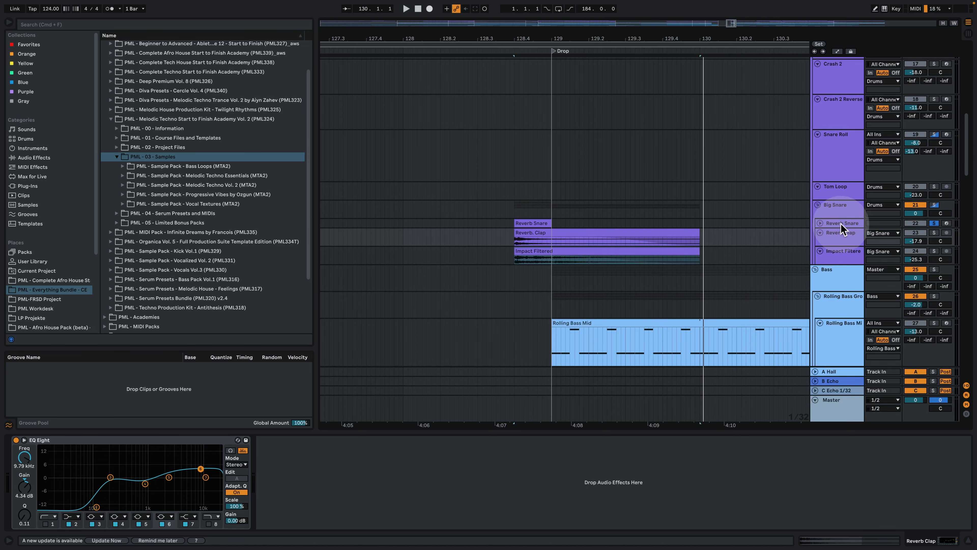
{"action": "left_click", "coordinate": [841, 224]}
{"action": "key", "text": "space"}
{"action": "left_click", "coordinate": [820, 223]}
{"action": "key", "text": "space"}
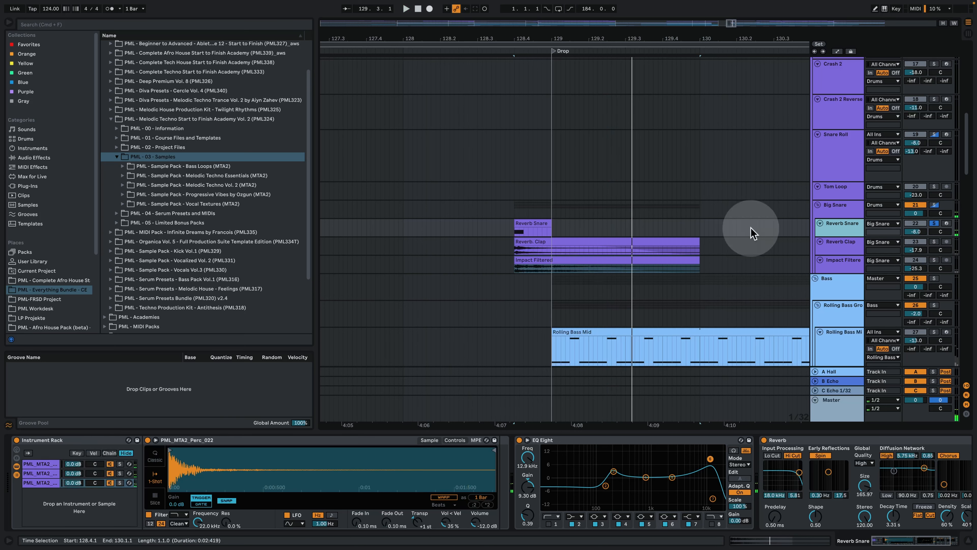
Solo the snare chains in the Reverb Snare's Instrument Rack one after another while listening from bar 128.4.
{"action": "left_click", "coordinate": [121, 464]}
{"action": "key", "text": "space"}
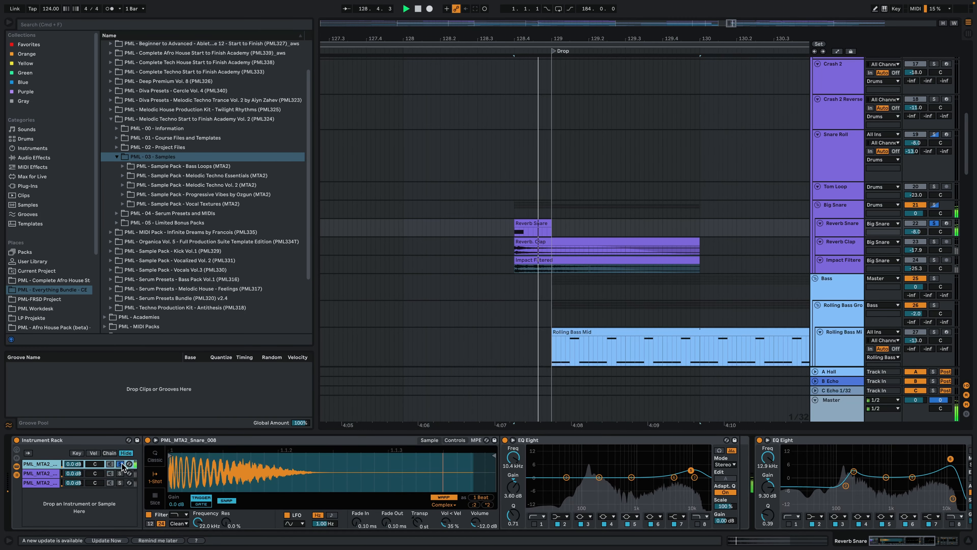
{"action": "left_click", "coordinate": [120, 482]}
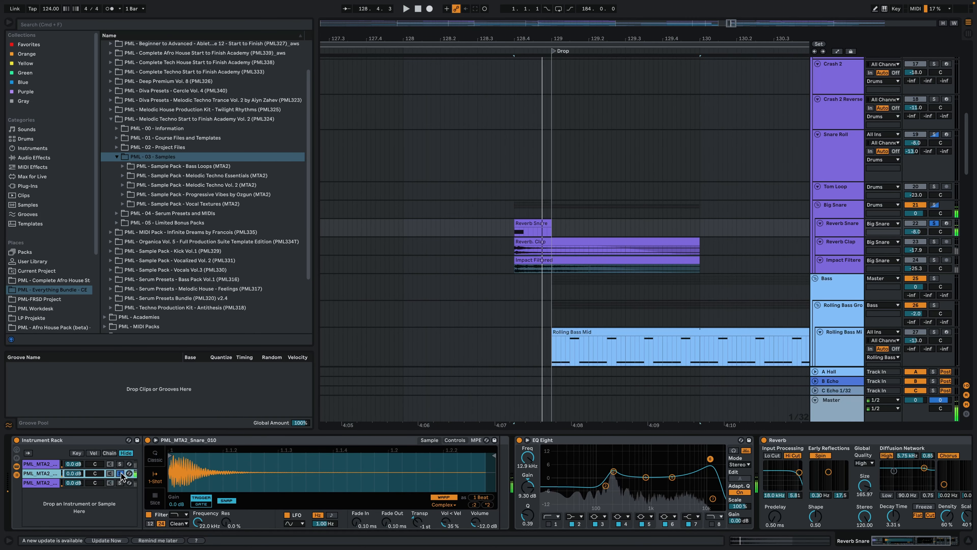
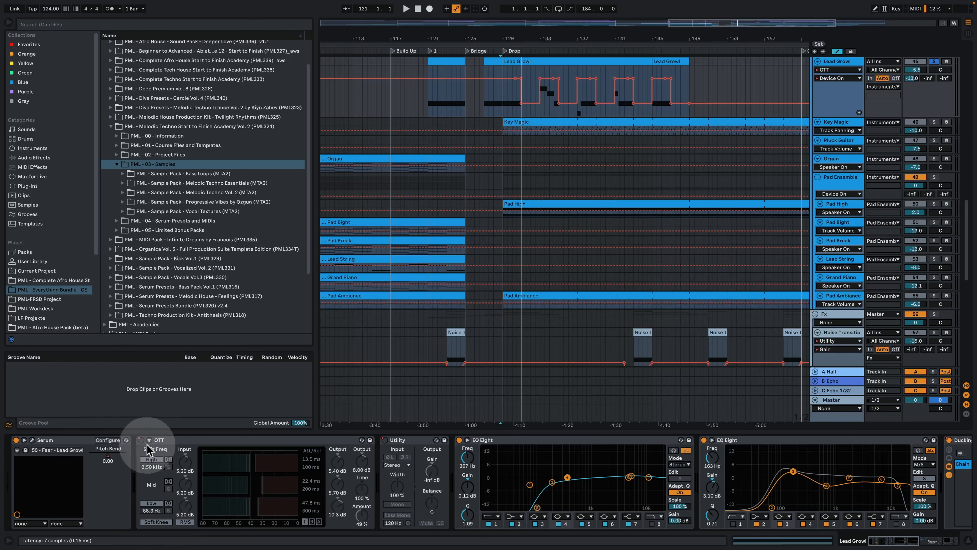
Open the Lead Growl's Serum, review its oscillators, Env 1 and FX distortion, and close it after listening from bar 128.4.
{"action": "left_click", "coordinate": [31, 441]}
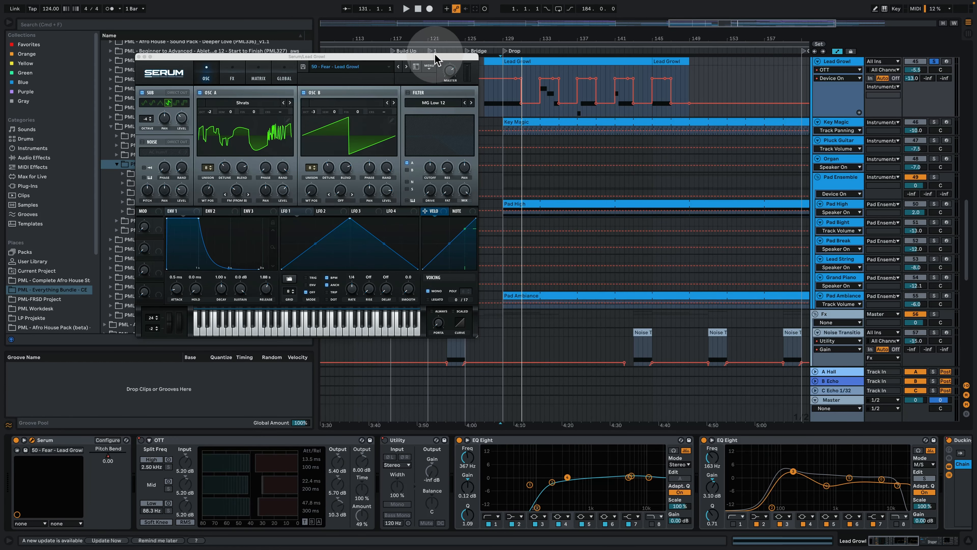
{"action": "left_click_drag", "start_coordinate": [436, 58], "coordinate": [390, 101]}
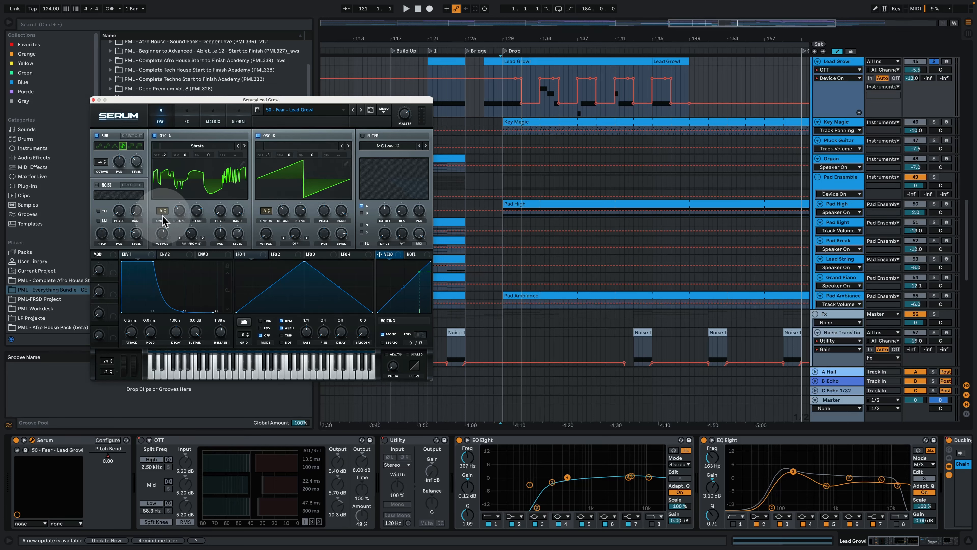
{"action": "left_click", "coordinate": [130, 256]}
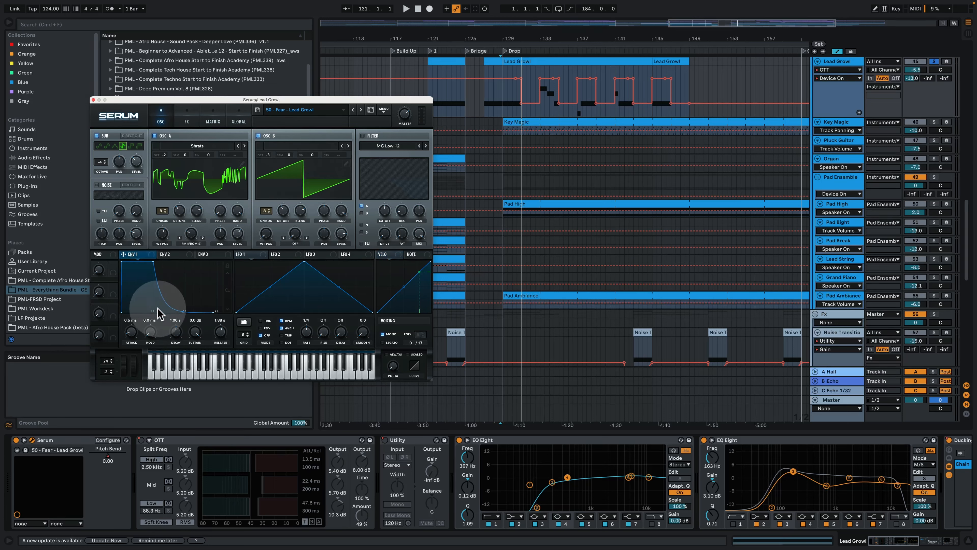
{"action": "left_click", "coordinate": [186, 116]}
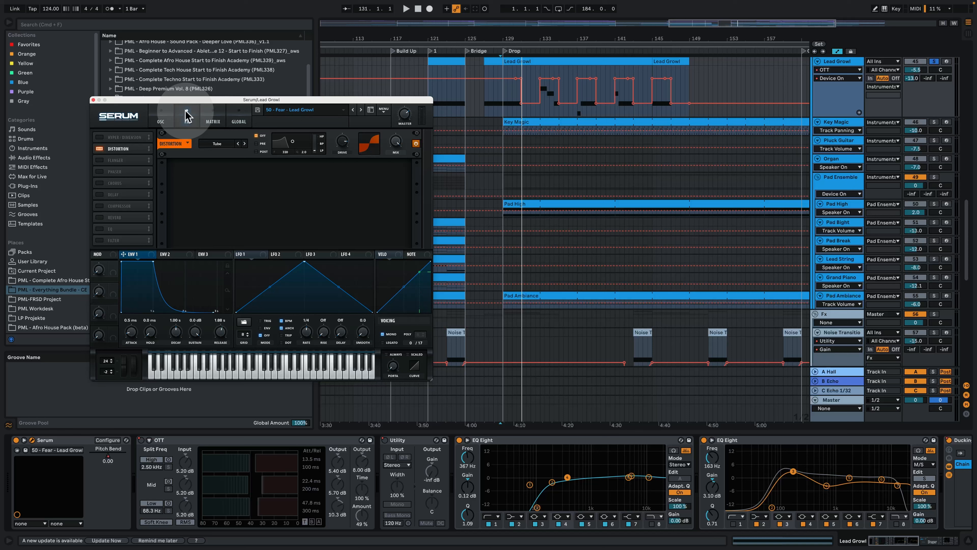
{"action": "left_click", "coordinate": [168, 115]}
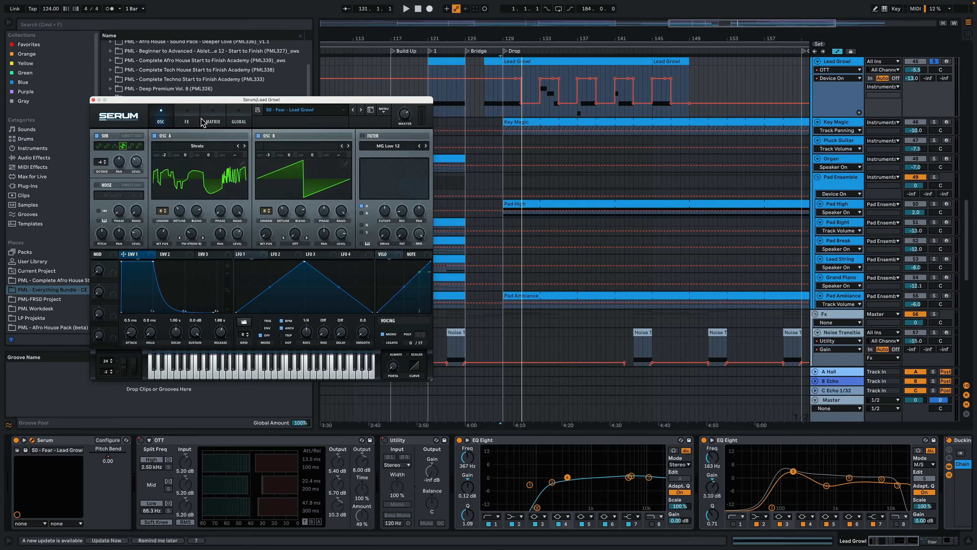
{"action": "key", "text": "space"}
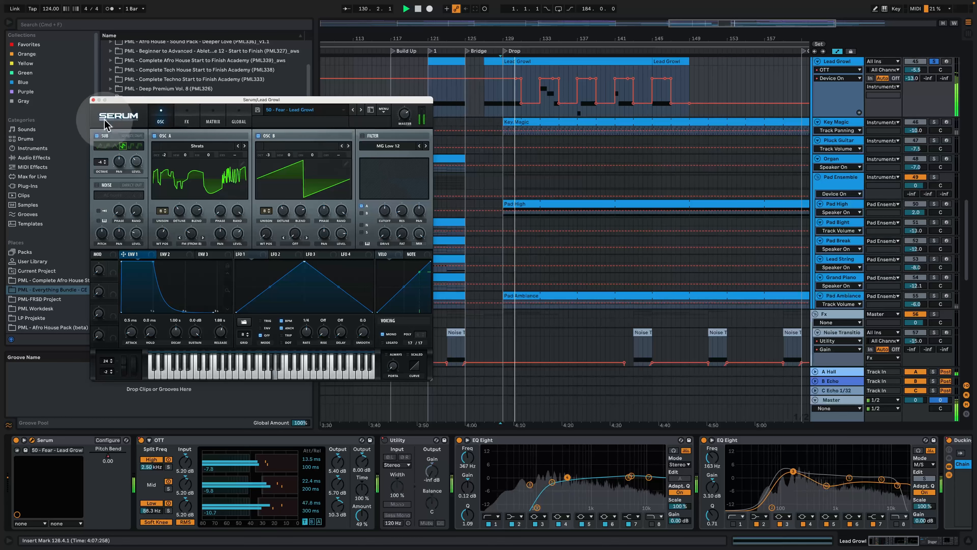
{"action": "left_click", "coordinate": [93, 100]}
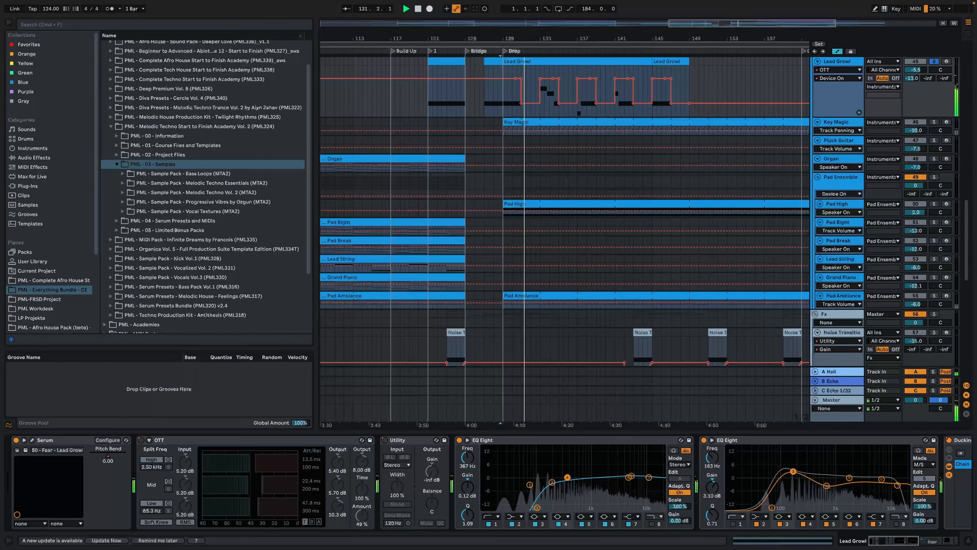
Stop the Lead Growl playback with the playback start moved to bar 121.
{"action": "key", "text": "minus"}
{"action": "key", "text": "minus"}
{"action": "left_click", "coordinate": [491, 98]}
{"action": "key", "text": "space"}
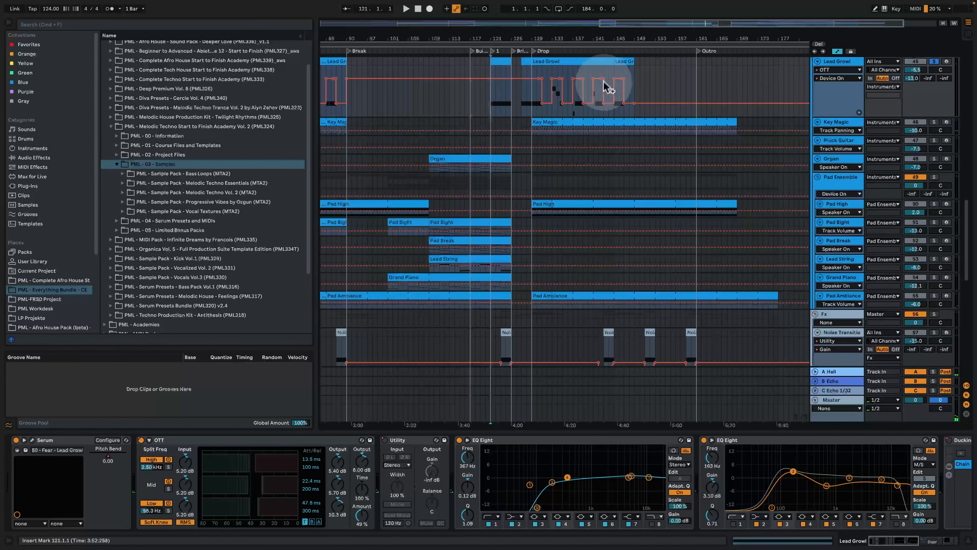
Display the Lead Growl's Serum Pitch Bend automation and inspect the notes of its clip at bar 121.
{"action": "left_click", "coordinate": [833, 70]}
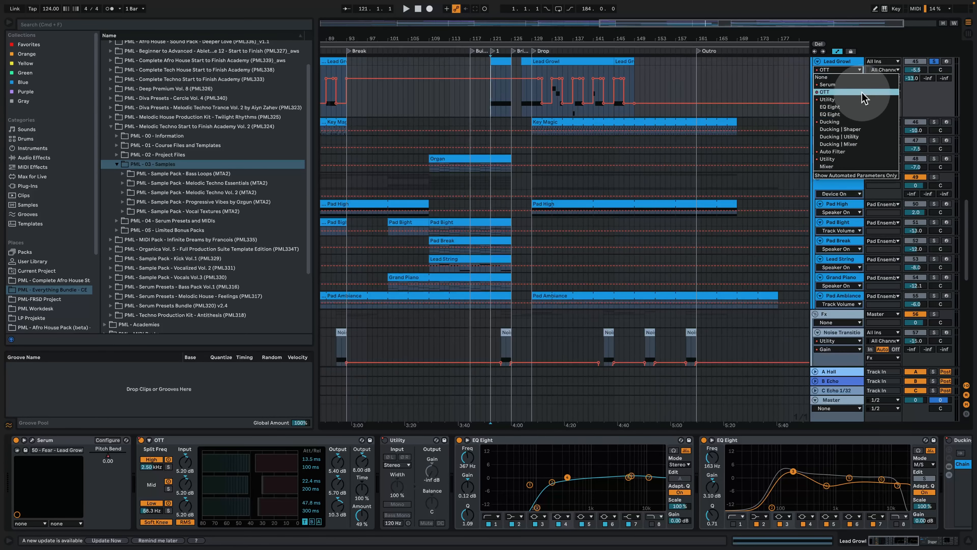
{"action": "left_click", "coordinate": [857, 84]}
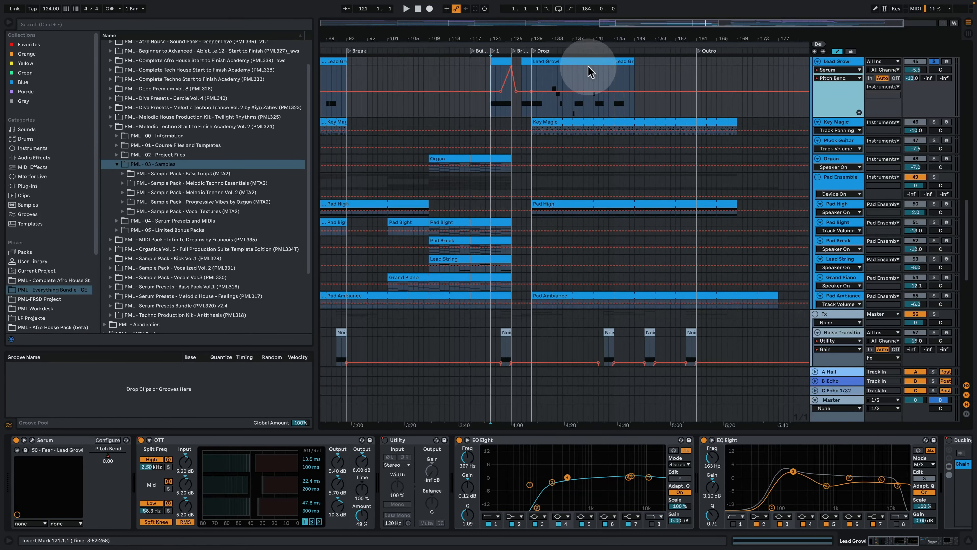
{"action": "left_click_drag", "start_coordinate": [508, 42], "coordinate": [508, 39]}
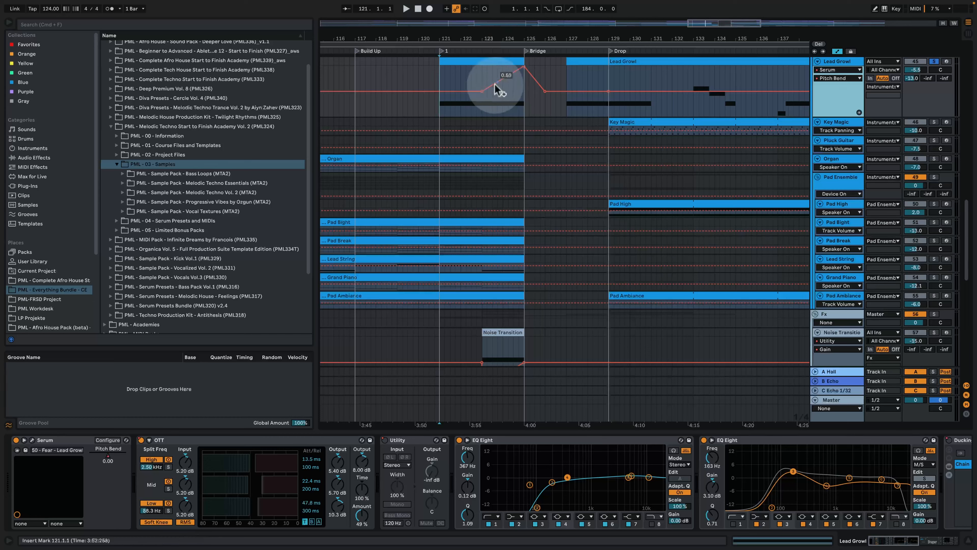
{"action": "double_click", "coordinate": [460, 63]}
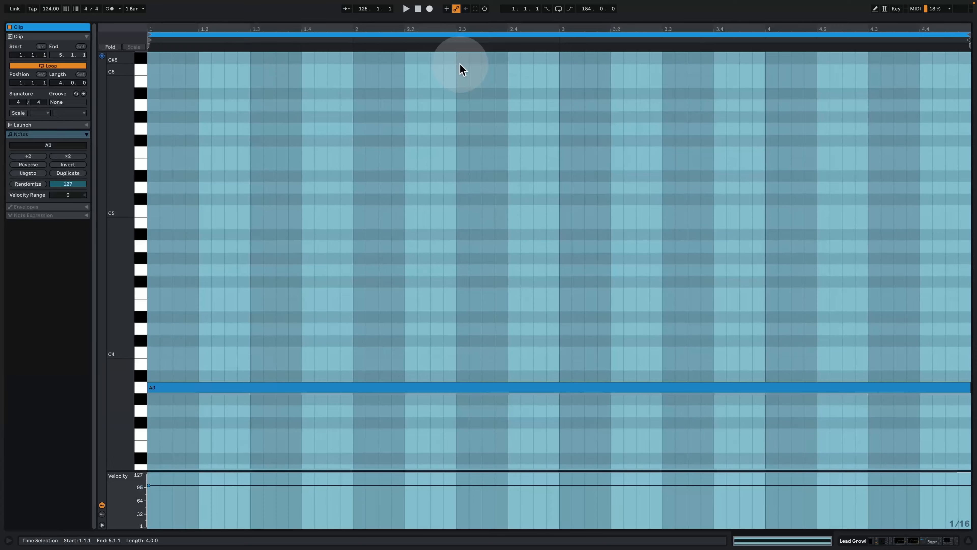
{"action": "key", "text": "ctrl+alt+e"}
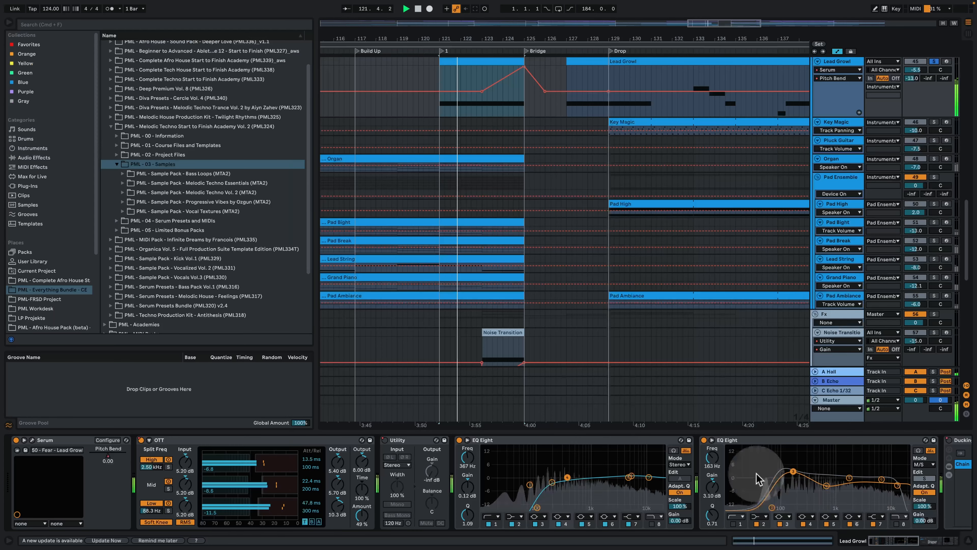
Open the Lead Growl's Serum during the pitch rise into the Bridge, close it and stop playback.
{"action": "left_click", "coordinate": [33, 440]}
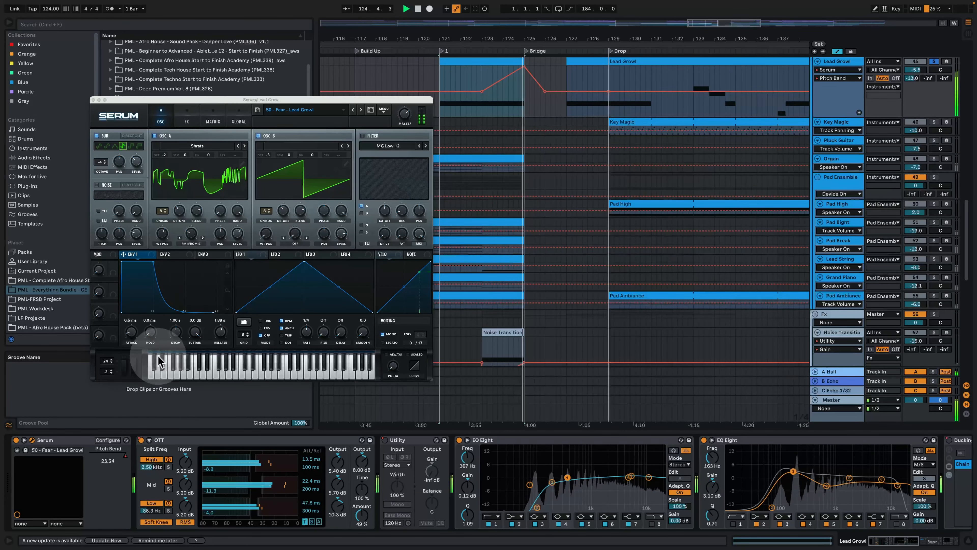
{"action": "left_click", "coordinate": [93, 100]}
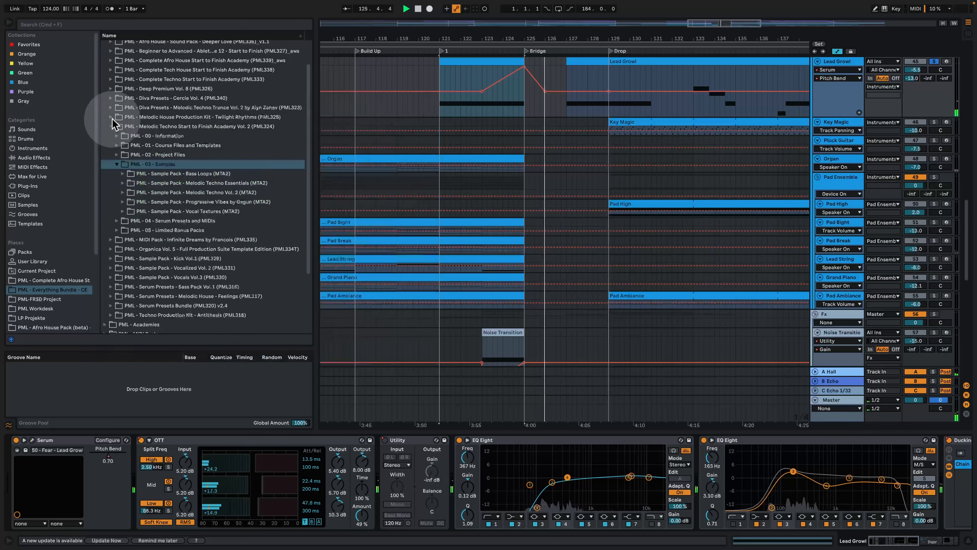
{"action": "key", "text": "space"}
{"action": "left_click", "coordinate": [444, 79]}
{"action": "left_click_drag", "start_coordinate": [480, 35], "coordinate": [483, 13]}
{"action": "left_click_drag", "start_coordinate": [601, 23], "coordinate": [601, 11]}
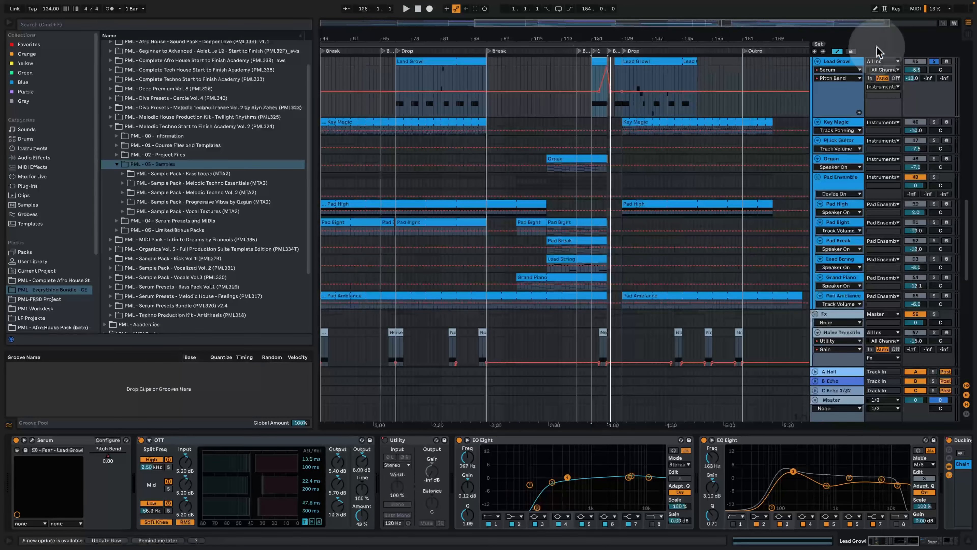
Unsolo the Lead Growl and listen to the full mix from around bar 124 through the Bridge.
{"action": "left_click", "coordinate": [934, 62]}
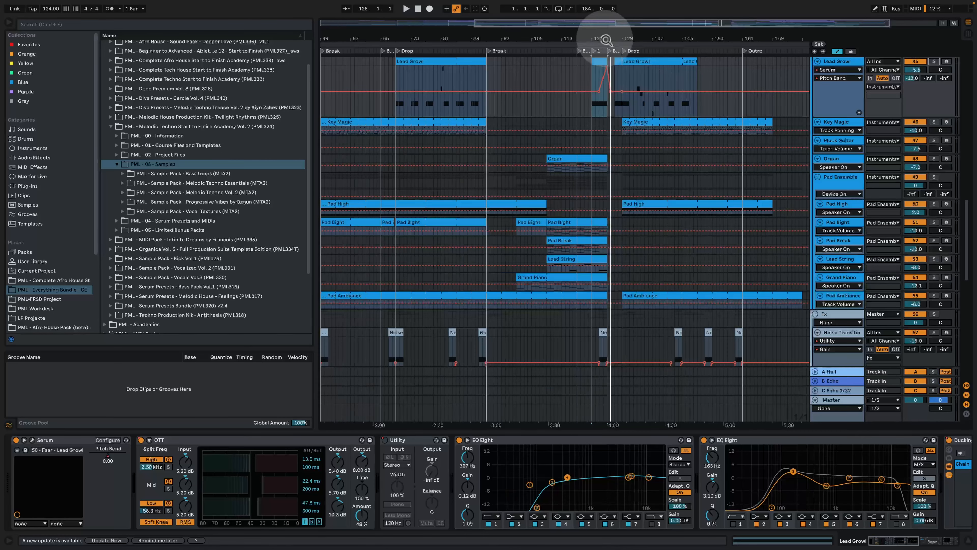
{"action": "left_click_drag", "start_coordinate": [606, 39], "coordinate": [596, 77]}
{"action": "left_click", "coordinate": [592, 89]}
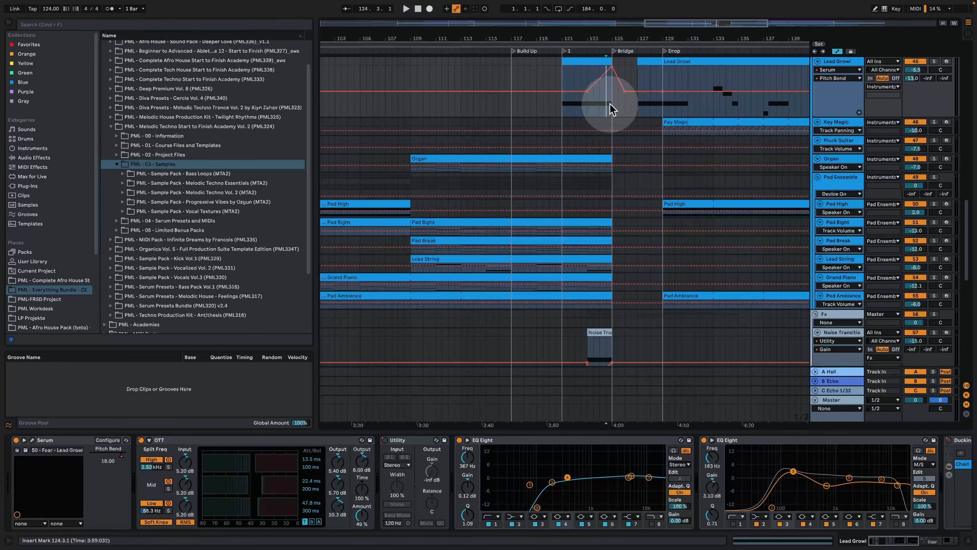
{"action": "key", "text": "space"}
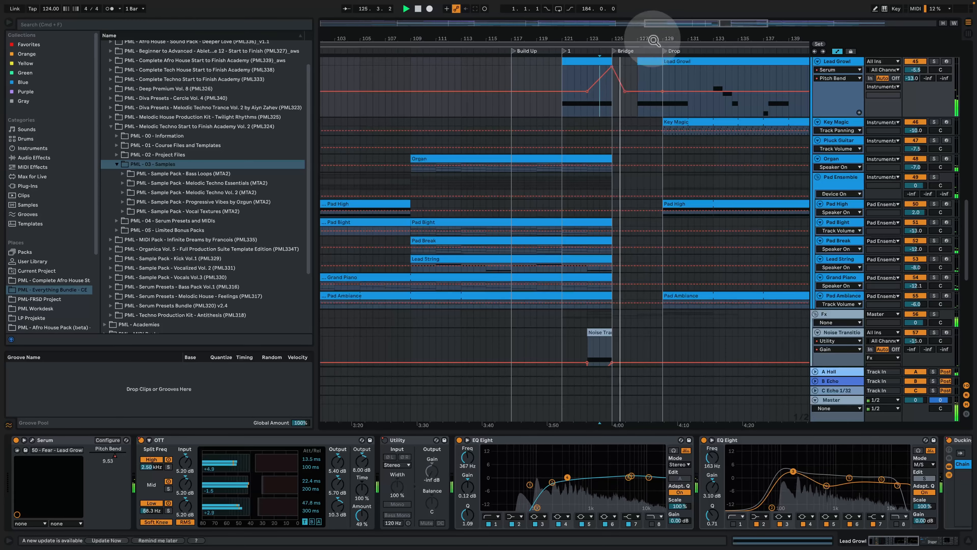
{"action": "mouse_move", "coordinate": [651, 38]}
{"action": "left_mouse_down"}
{"action": "mouse_move", "coordinate": [651, 5]}
{"action": "mouse_move", "coordinate": [651, 43]}
{"action": "left_mouse_up"}
{"action": "left_click", "coordinate": [639, 124]}
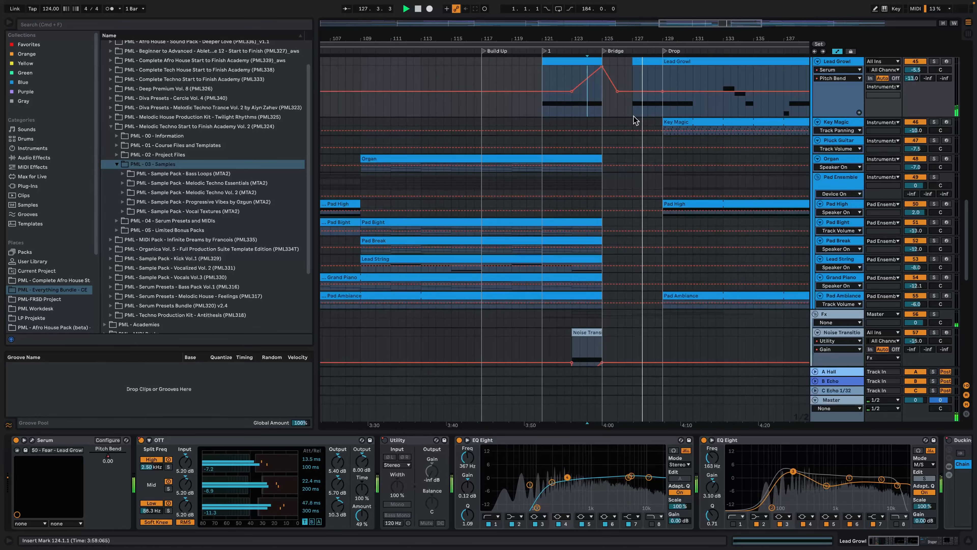
{"action": "left_click_drag", "start_coordinate": [885, 543], "coordinate": [941, 546]}
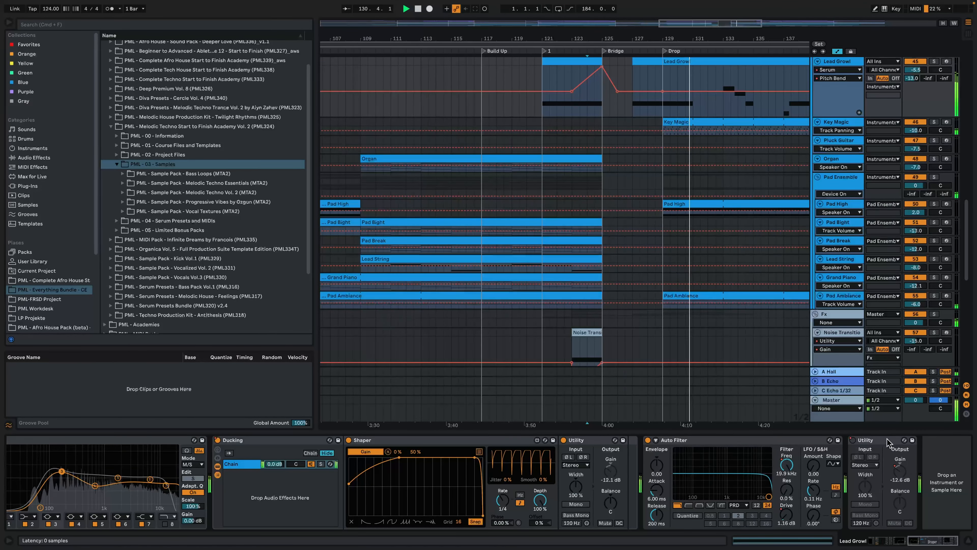
{"action": "left_click", "coordinate": [899, 470]}
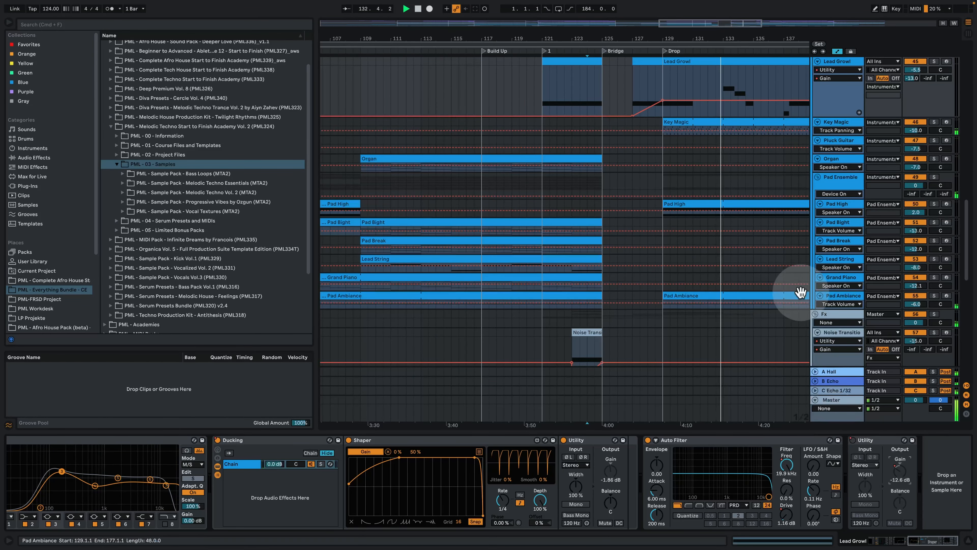
{"action": "left_click_drag", "start_coordinate": [644, 37], "coordinate": [539, 37]}
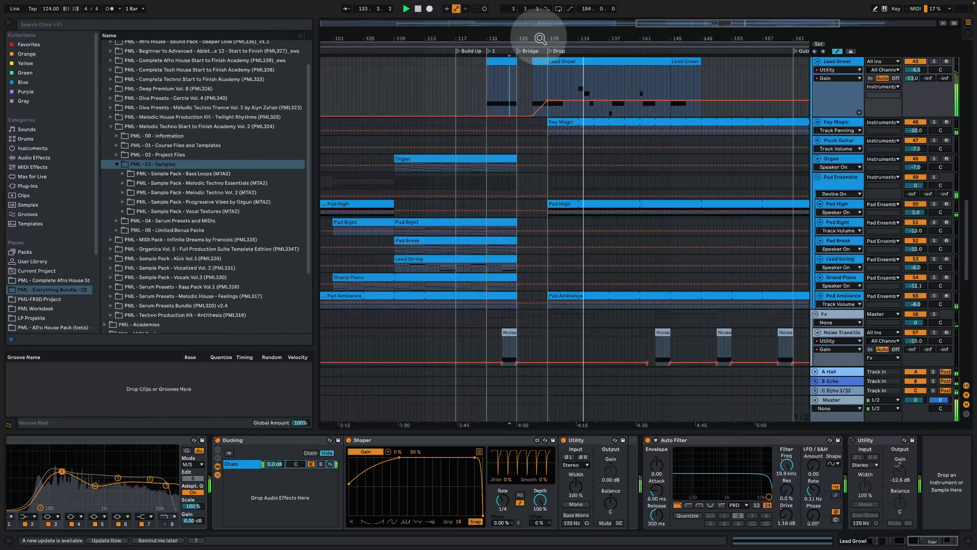
Examine the notes of the Lead Growl clip in the final Drop while it plays, then stop playback in the arrangement.
{"action": "double_click", "coordinate": [580, 61]}
{"action": "left_click", "coordinate": [529, 201]}
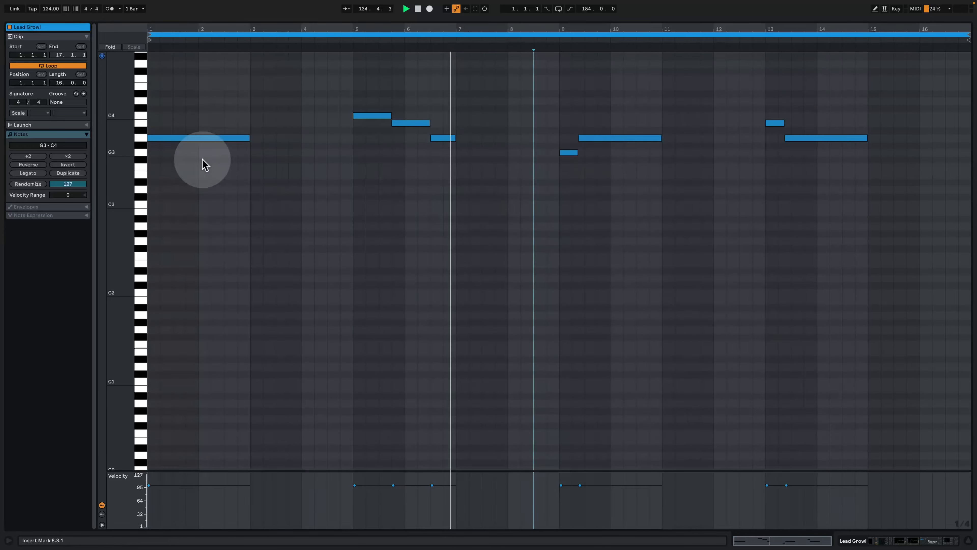
{"action": "left_click_drag", "start_coordinate": [120, 157], "coordinate": [160, 157]}
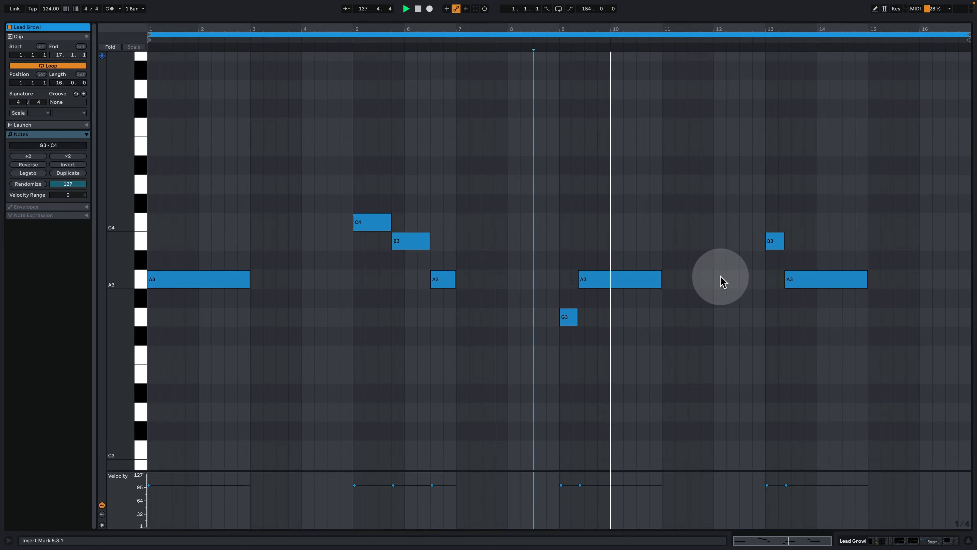
{"action": "left_click", "coordinate": [873, 539]}
{"action": "key", "text": "space"}
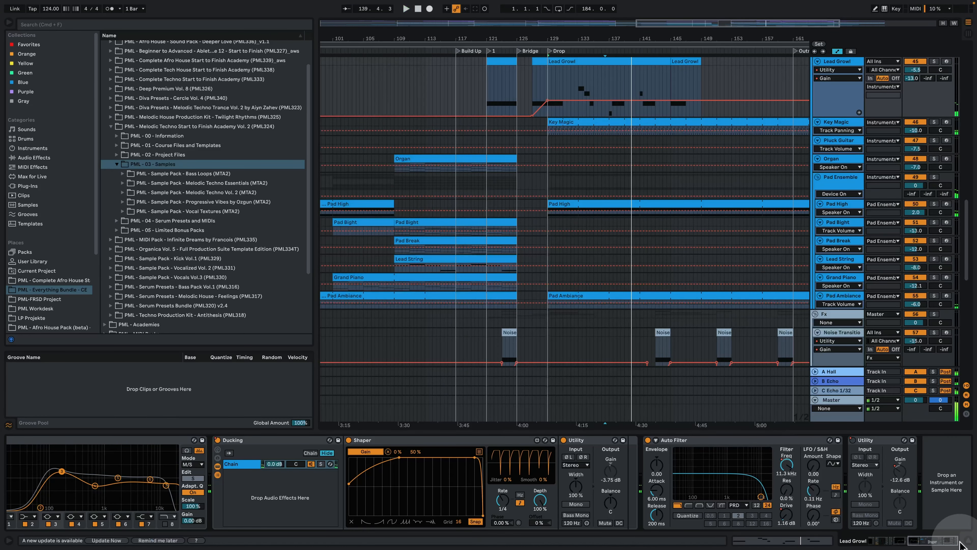
Collapse the device view and hide the automation across the full arrangement.
{"action": "left_click", "coordinate": [967, 540]}
{"action": "left_click_drag", "start_coordinate": [590, 39], "coordinate": [589, 11]}
{"action": "scroll", "coordinate": [762, 230], "scroll_direction": "up", "scroll_amount": 4}
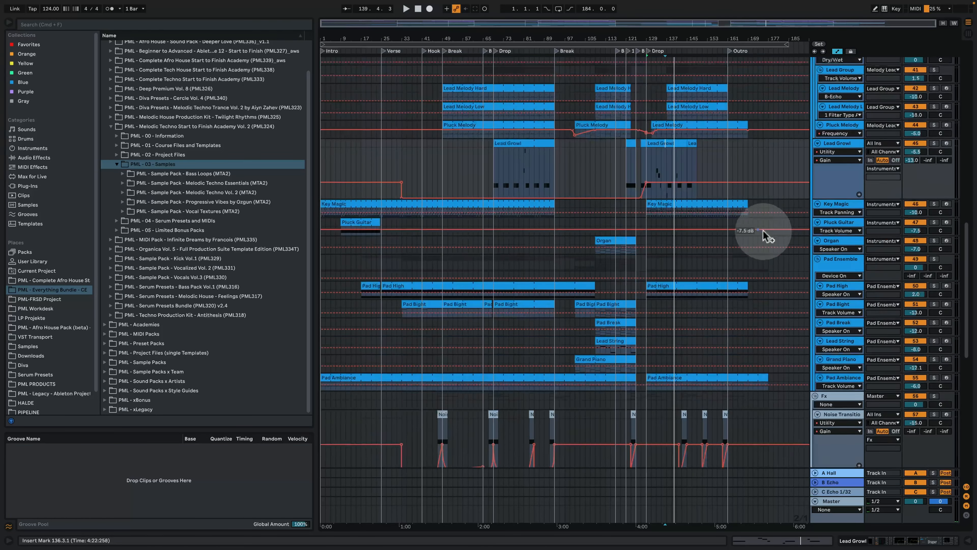
{"action": "scroll", "coordinate": [763, 230], "scroll_direction": "up", "scroll_amount": 4}
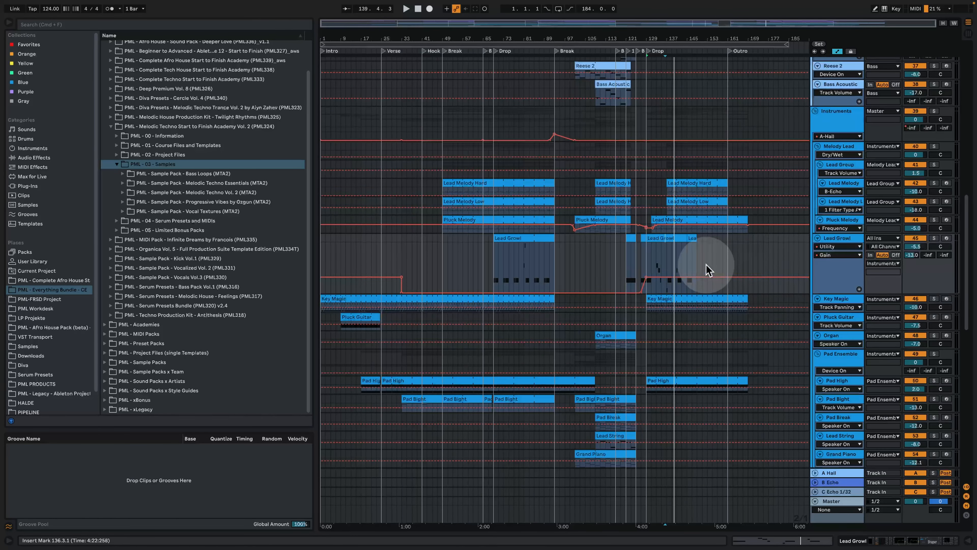
{"action": "left_click", "coordinate": [837, 52]}
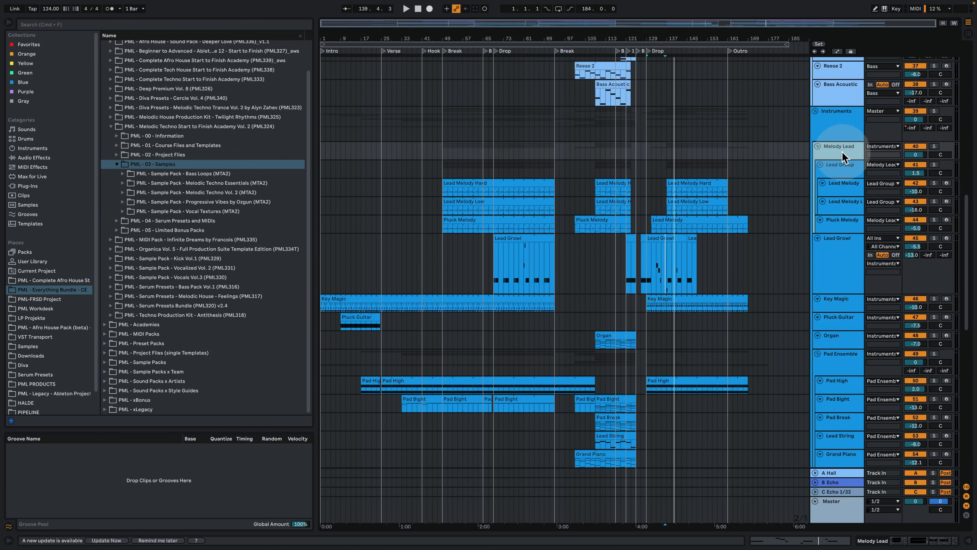
Solo the Melody Lead group, play from bar 137 and open the Lead Melody Hard clip.
{"action": "left_click", "coordinate": [675, 185]}
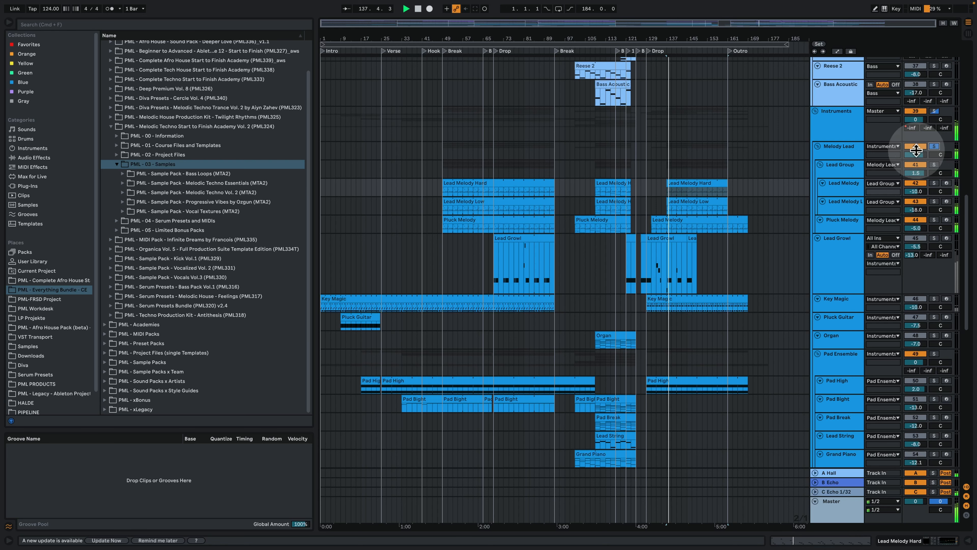
{"action": "double_click", "coordinate": [669, 187]}
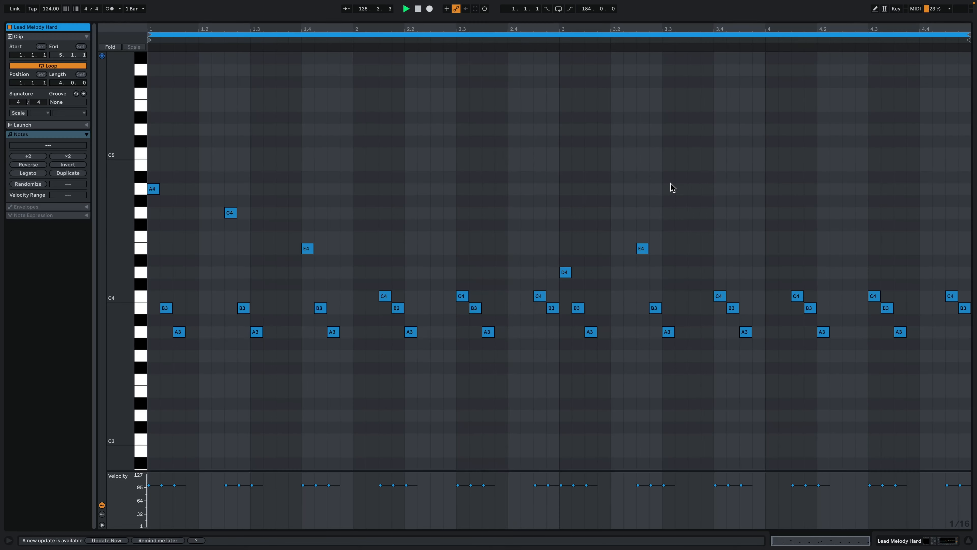
{"action": "left_click", "coordinate": [614, 183]}
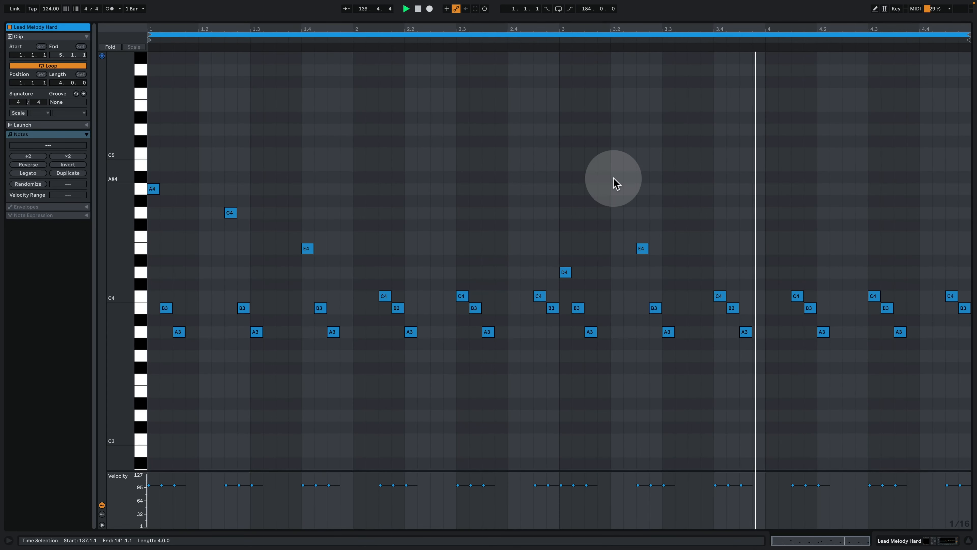
Stop playback and examine the repeating low B3 and A3 notes against the higher notes in the Lead Melody Hard clip.
{"action": "left_click", "coordinate": [738, 317]}
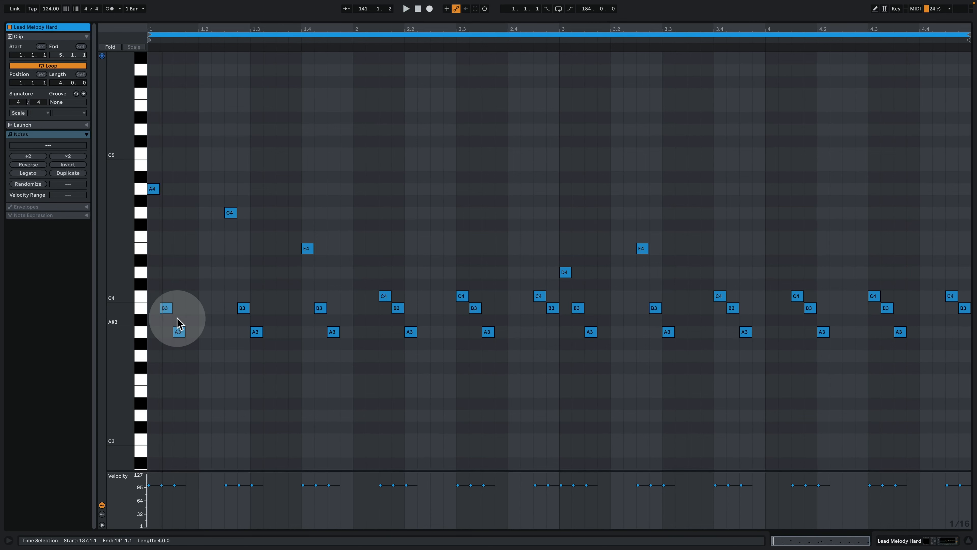
{"action": "left_click", "coordinate": [244, 332]}
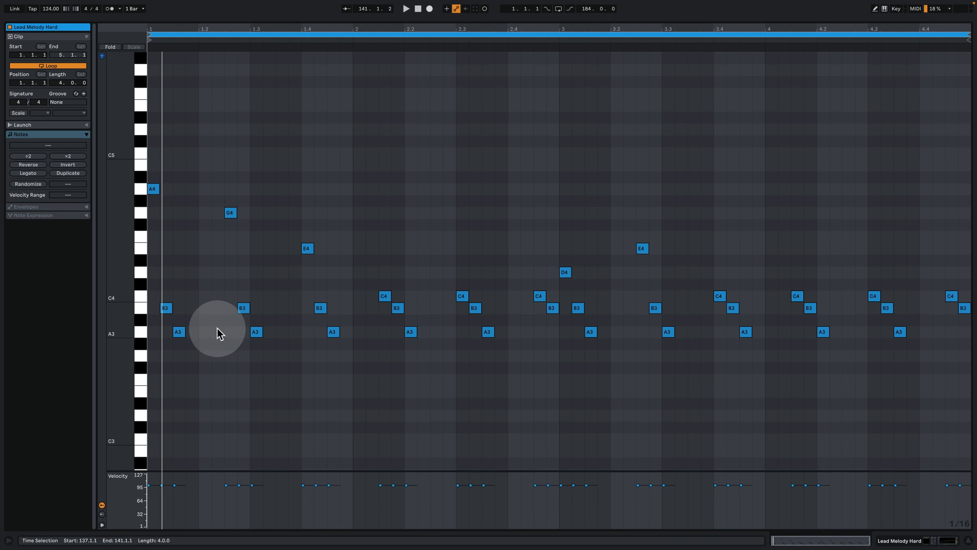
{"action": "left_click", "coordinate": [177, 324]}
{"action": "left_click_drag", "start_coordinate": [160, 325], "coordinate": [975, 364]}
{"action": "left_click", "coordinate": [236, 195]}
{"action": "left_click_drag", "start_coordinate": [219, 192], "coordinate": [114, 192]}
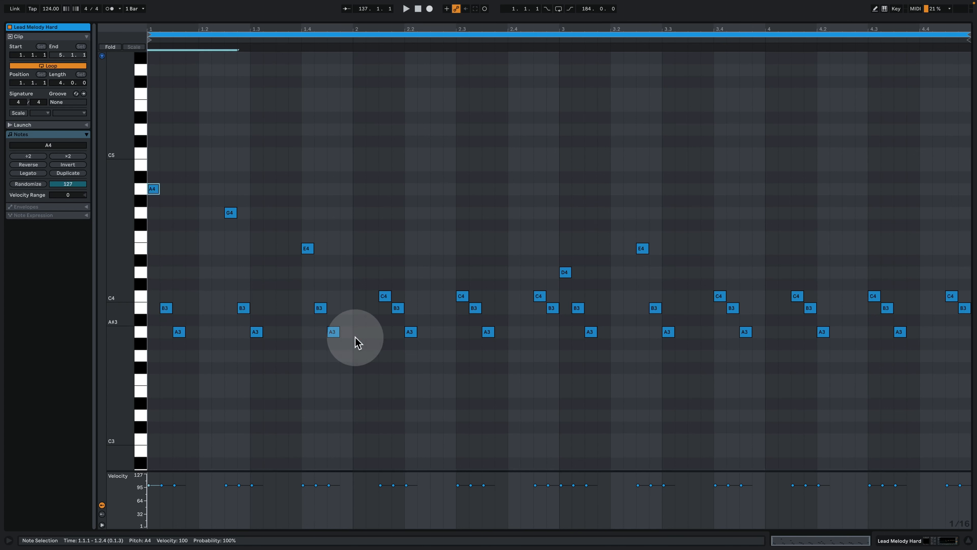
{"action": "left_click", "coordinate": [411, 331]}
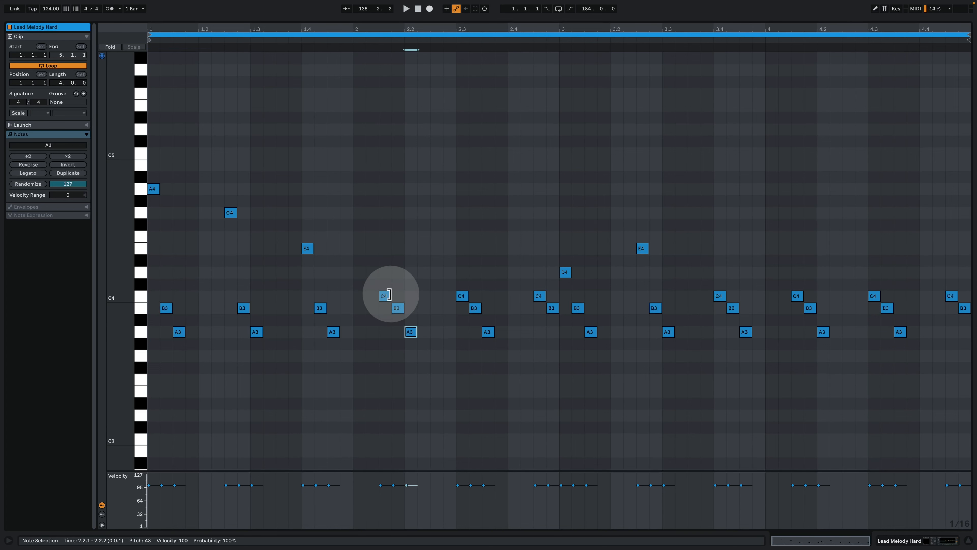
{"action": "left_click", "coordinate": [415, 333]}
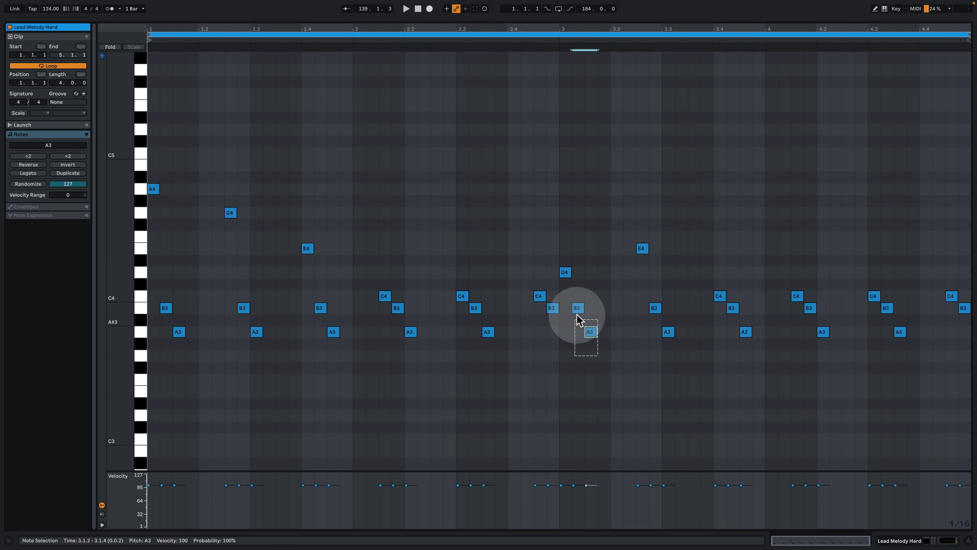
Check the high D4 and A4 opening notes and return to the arrangement with the Lead Melody Hard's devices displayed.
{"action": "left_click", "coordinate": [231, 212]}
{"action": "left_click", "coordinate": [153, 189]}
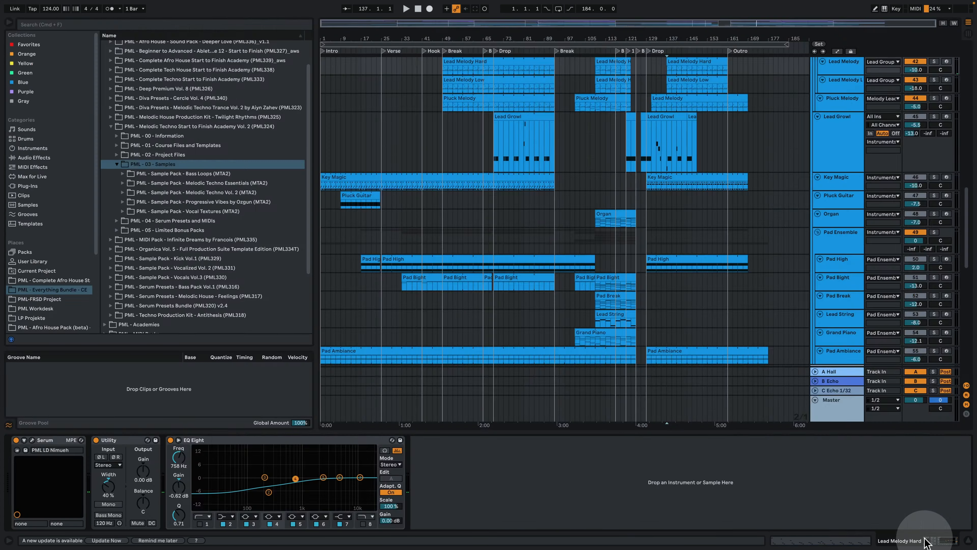
{"action": "left_click", "coordinate": [924, 539]}
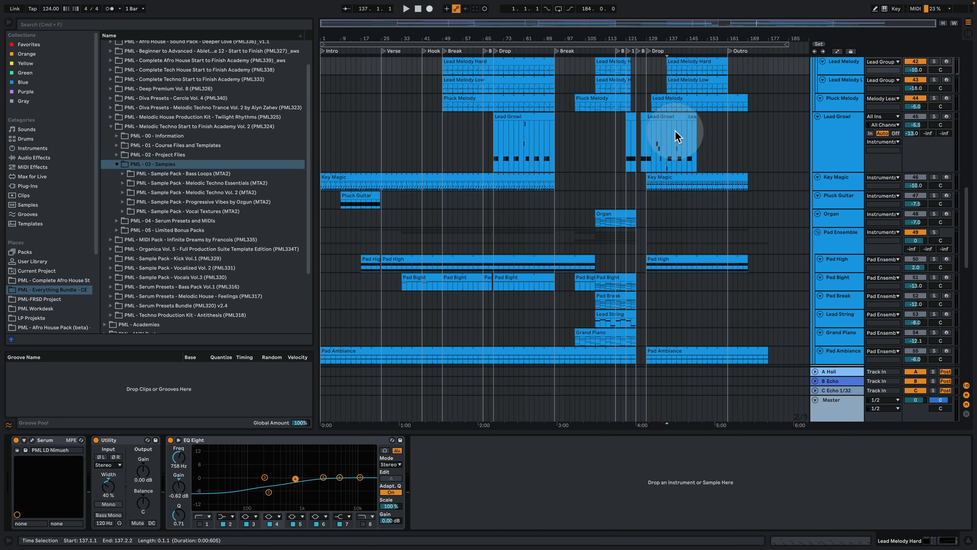
{"action": "left_click", "coordinate": [609, 98]}
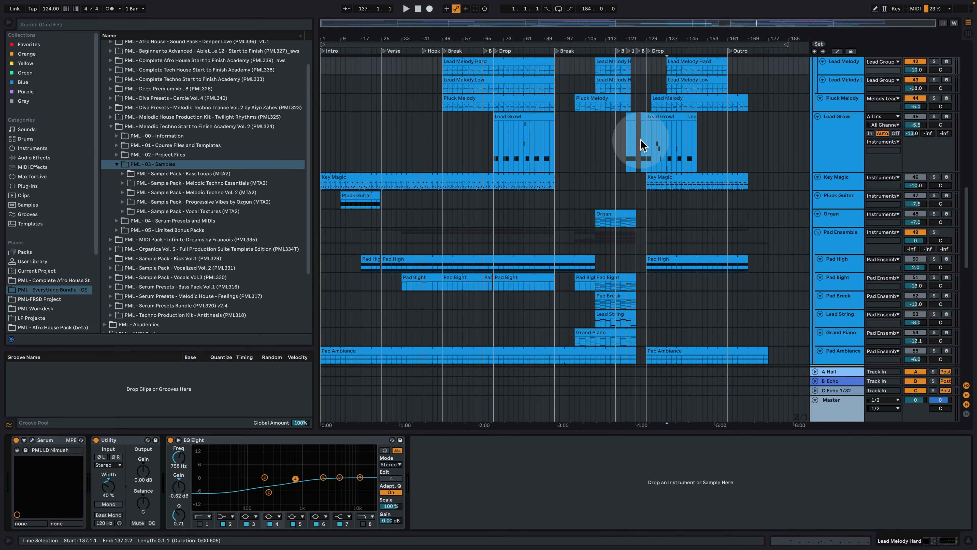
View the Lead Melody Hard track's Serum patch and audition the track soloed from bar 137.
{"action": "scroll", "coordinate": [716, 177], "scroll_direction": "up", "scroll_amount": 3}
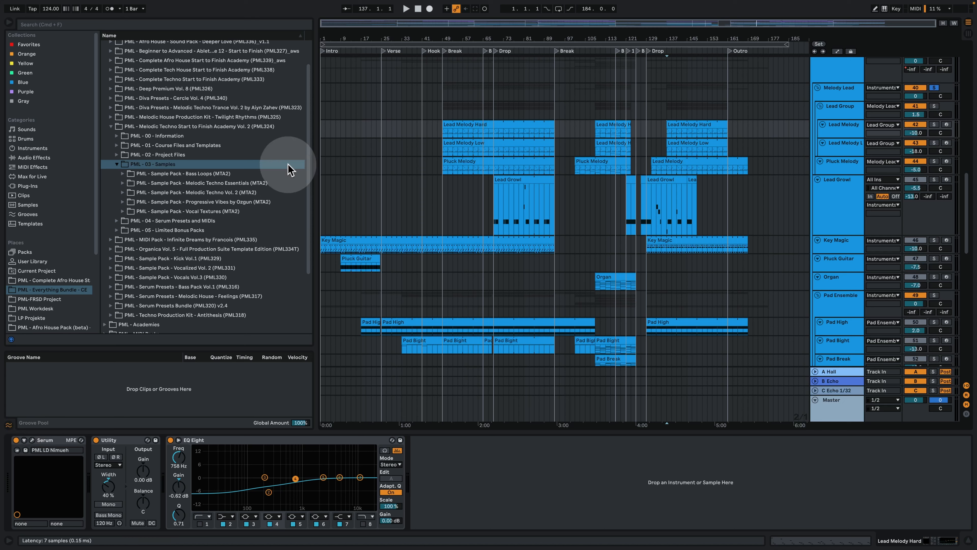
{"action": "left_click_drag", "start_coordinate": [369, 72], "coordinate": [527, 61]}
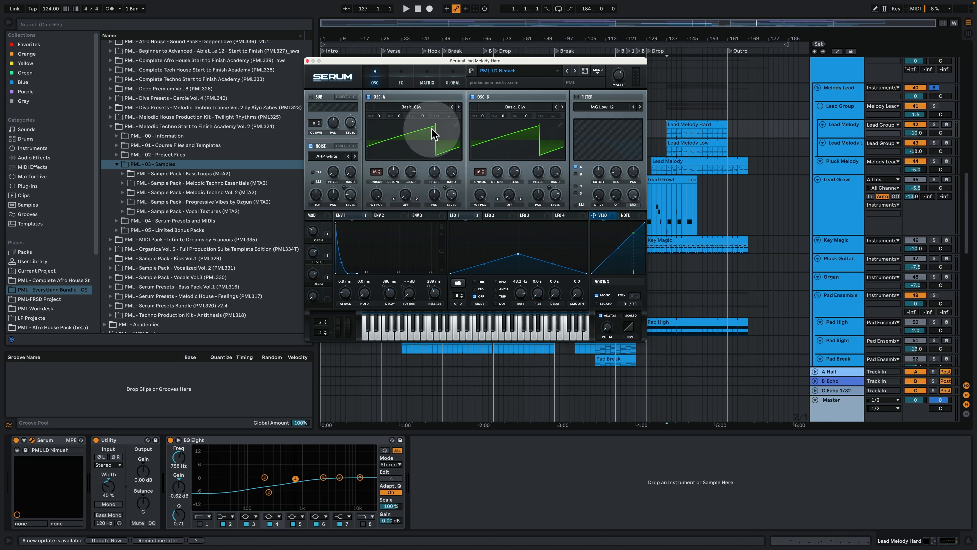
{"action": "key", "text": "space"}
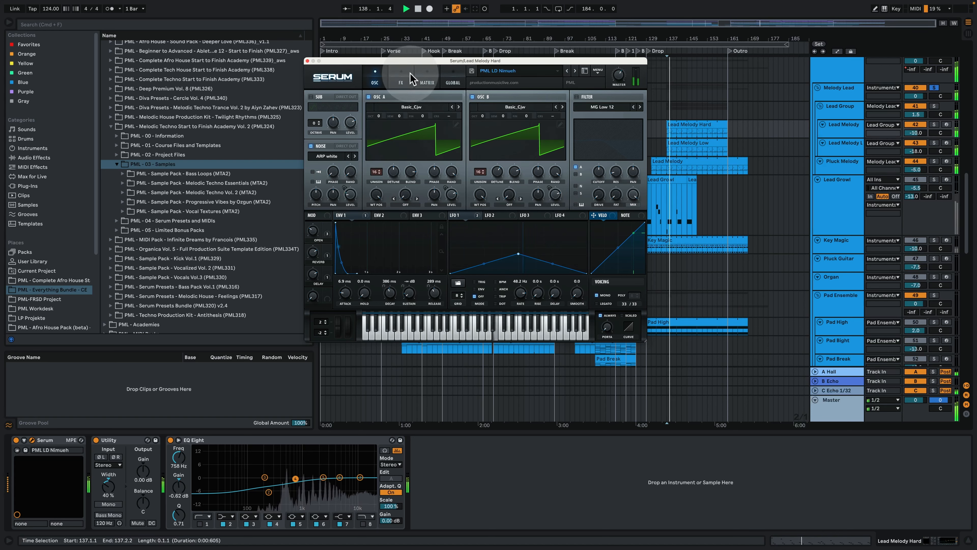
{"action": "left_click", "coordinate": [934, 124]}
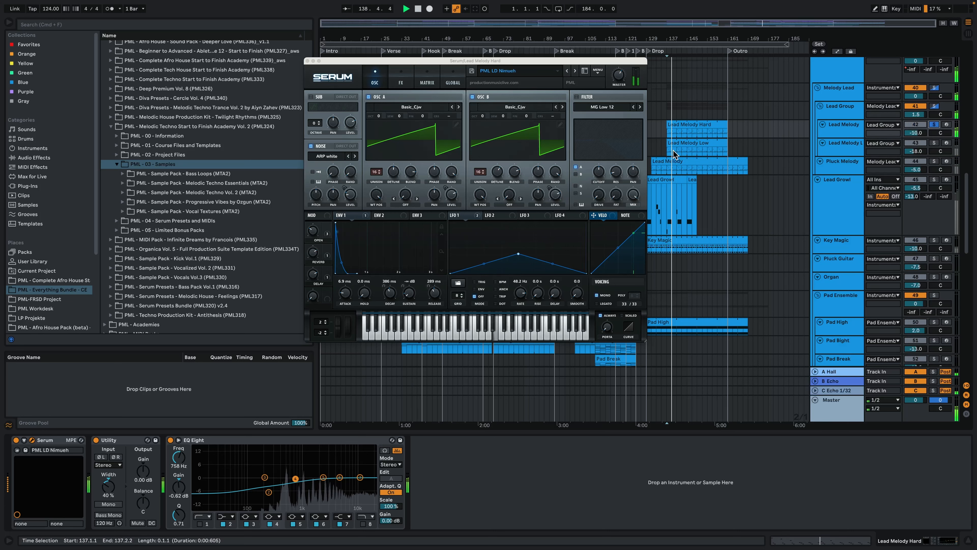
{"action": "key", "text": "space"}
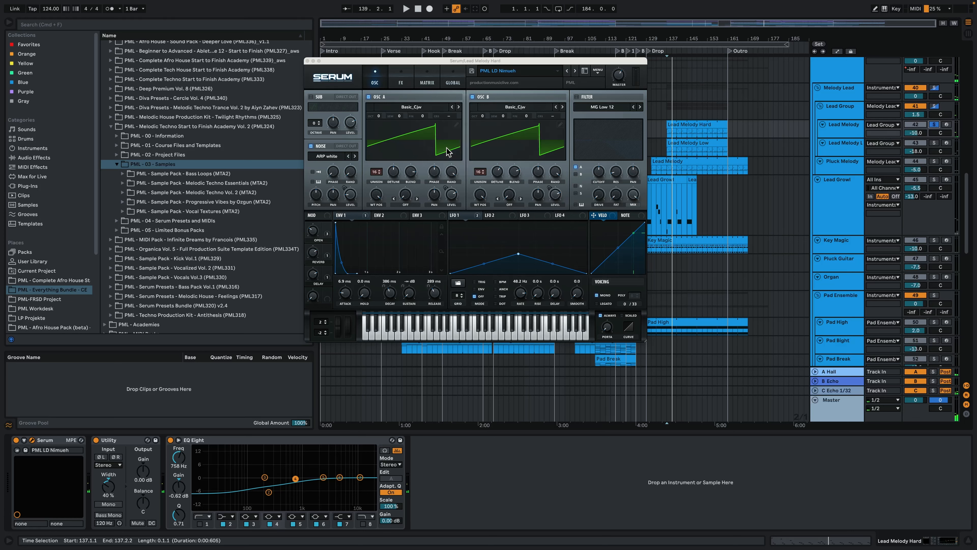
Solo the Lead Melody Low track, play it from bar 137 and open its Serum patch.
{"action": "left_click", "coordinate": [844, 145]}
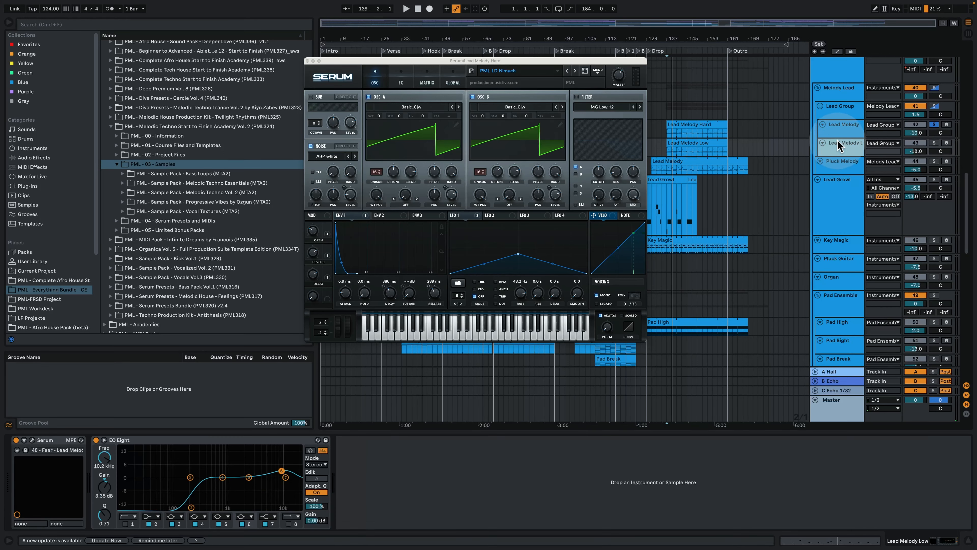
{"action": "left_click", "coordinate": [934, 144]}
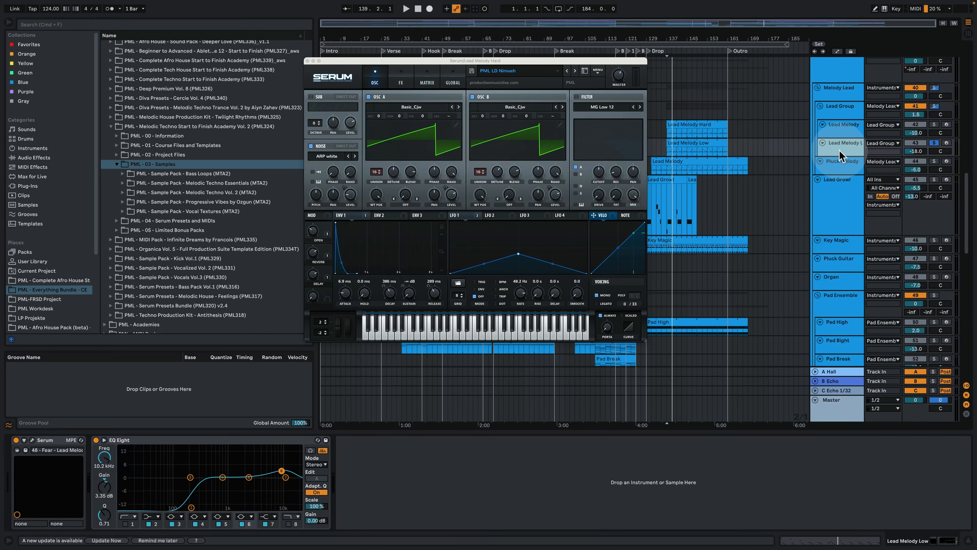
{"action": "key", "text": "space"}
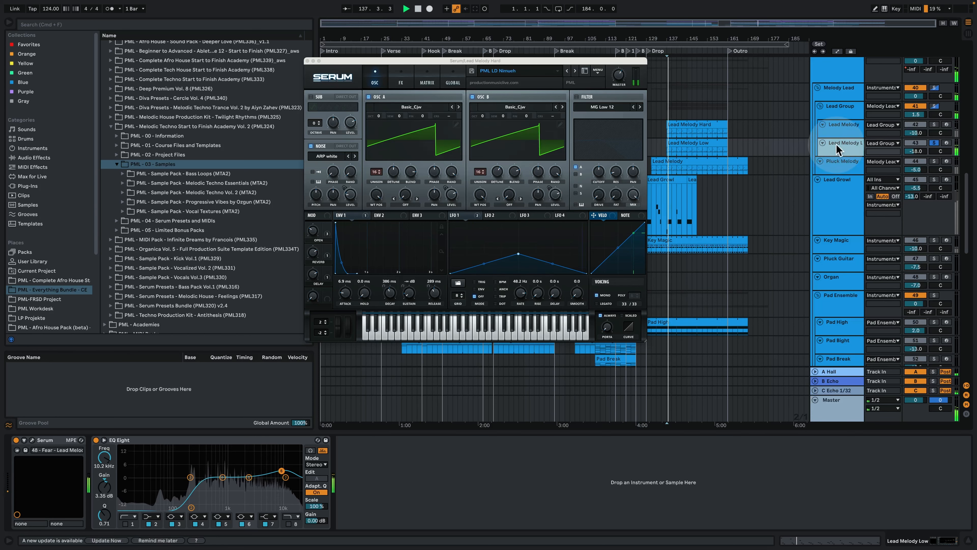
{"action": "left_click", "coordinate": [84, 449]}
{"action": "left_click", "coordinate": [33, 440]}
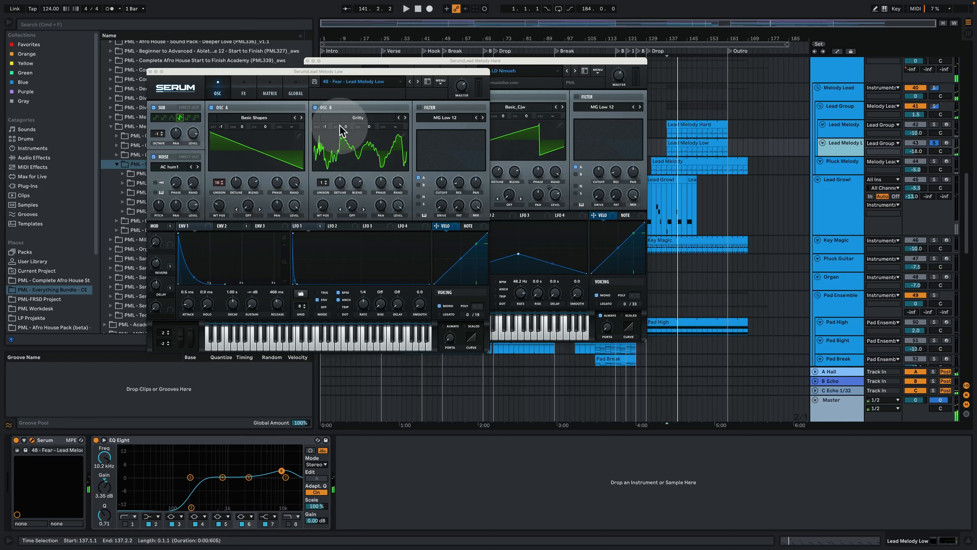
Turn off oscillator B in the Lead Melody Low patch and audition oscillator A from bar 149.
{"action": "left_click", "coordinate": [315, 107]}
{"action": "left_click", "coordinate": [693, 154]}
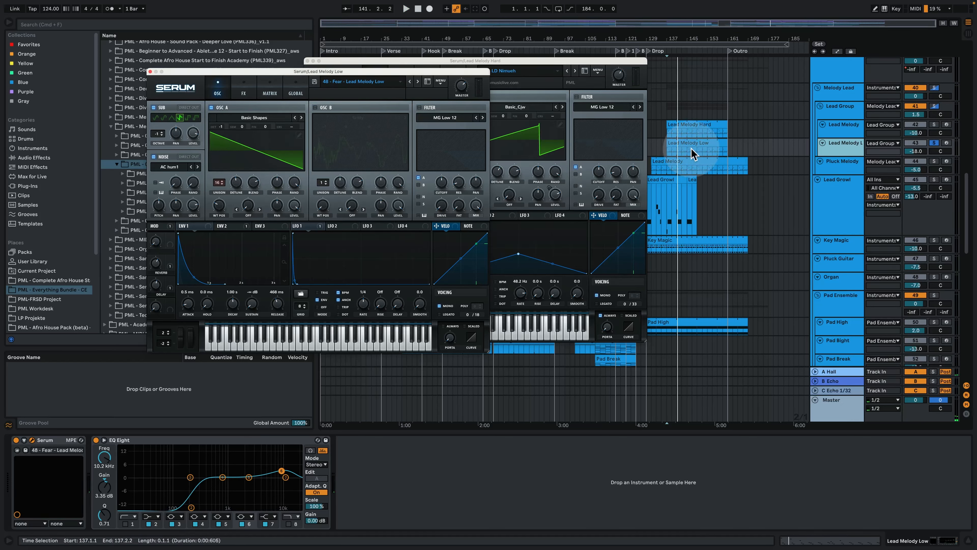
{"action": "left_click", "coordinate": [696, 151]}
{"action": "key", "text": "space"}
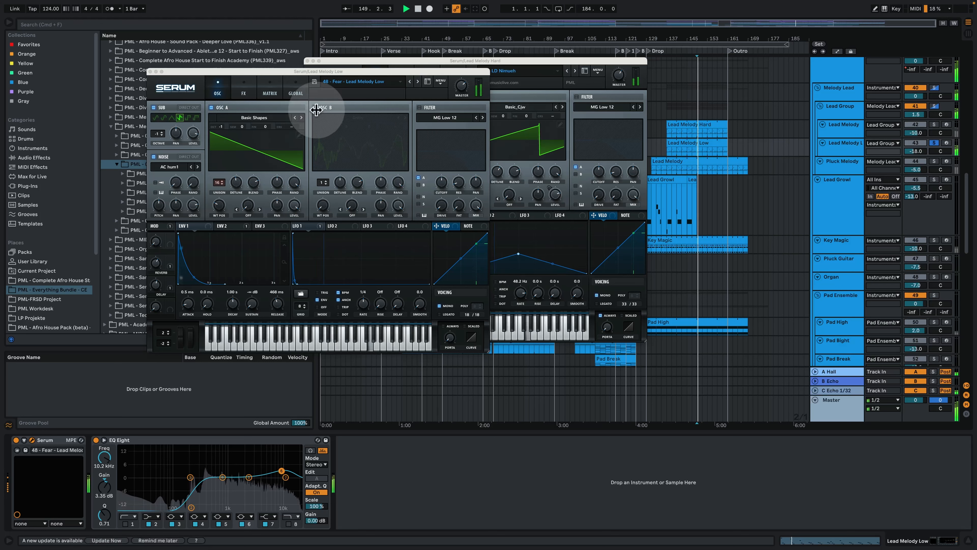
{"action": "key", "text": "space"}
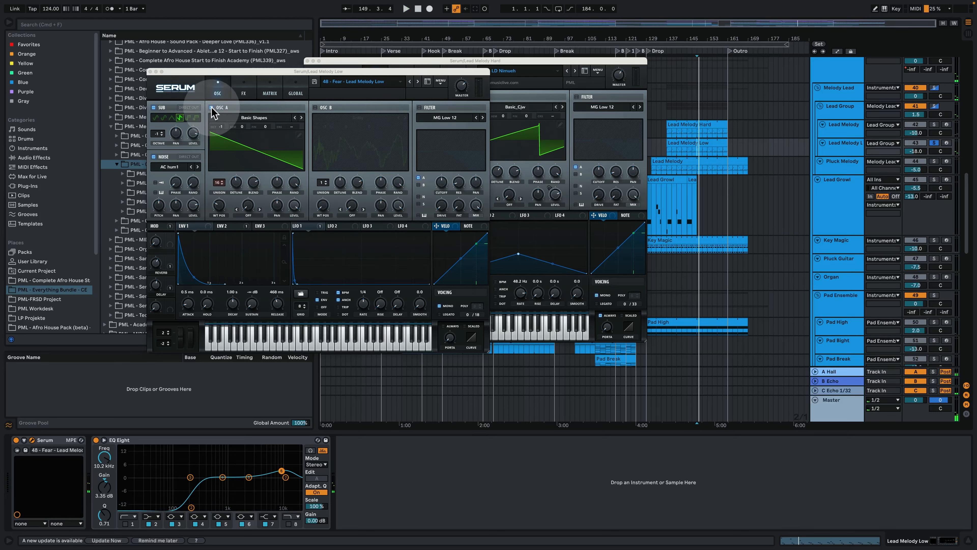
Audition oscillator B with oscillator A off, re-enable oscillator A during playback and close the Lead Melody Low patch.
{"action": "left_click", "coordinate": [211, 108]}
{"action": "left_click", "coordinate": [315, 108]}
{"action": "key", "text": "space"}
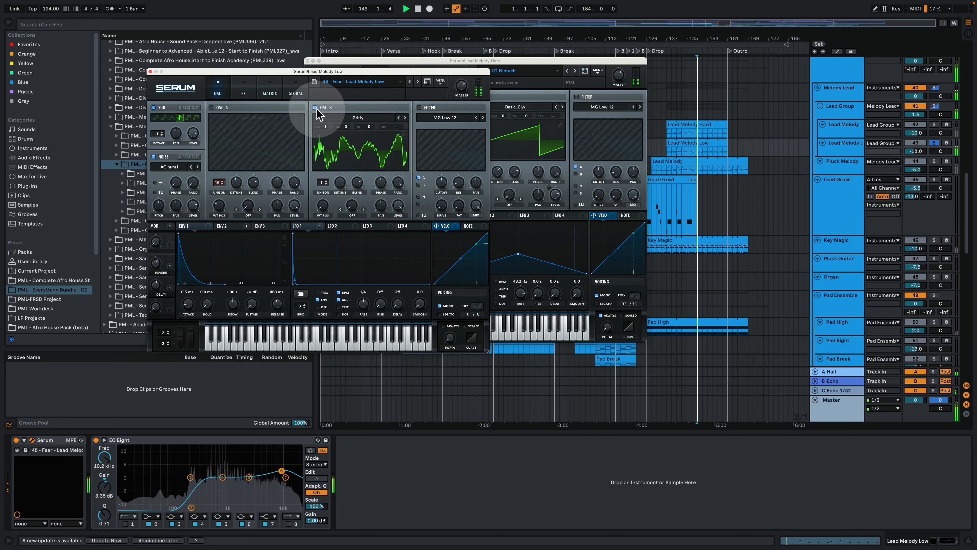
{"action": "left_click", "coordinate": [212, 108]}
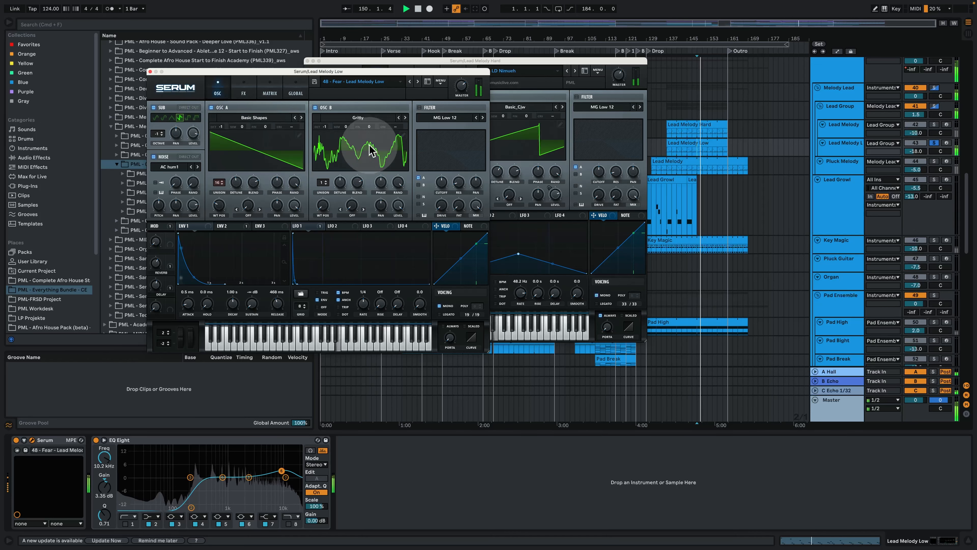
{"action": "key", "text": "space"}
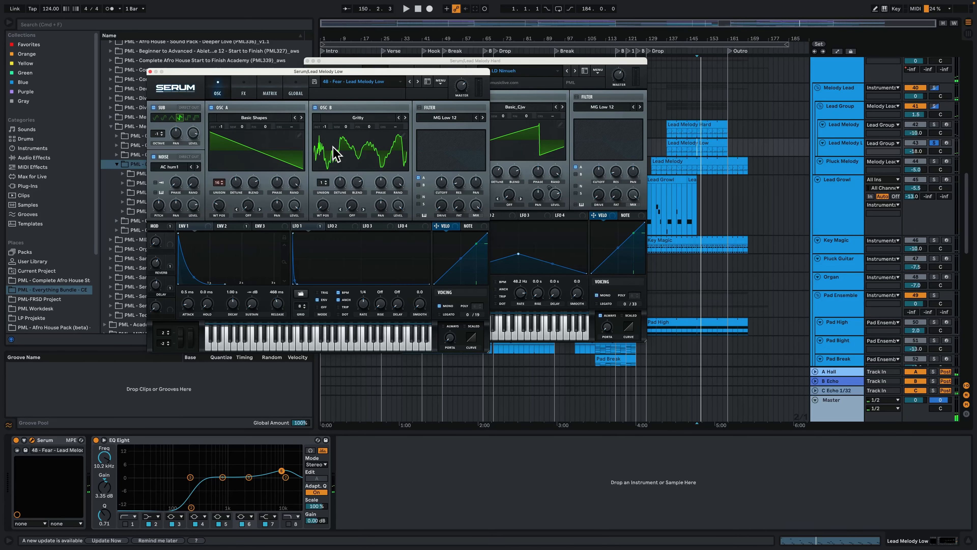
{"action": "left_click", "coordinate": [151, 72]}
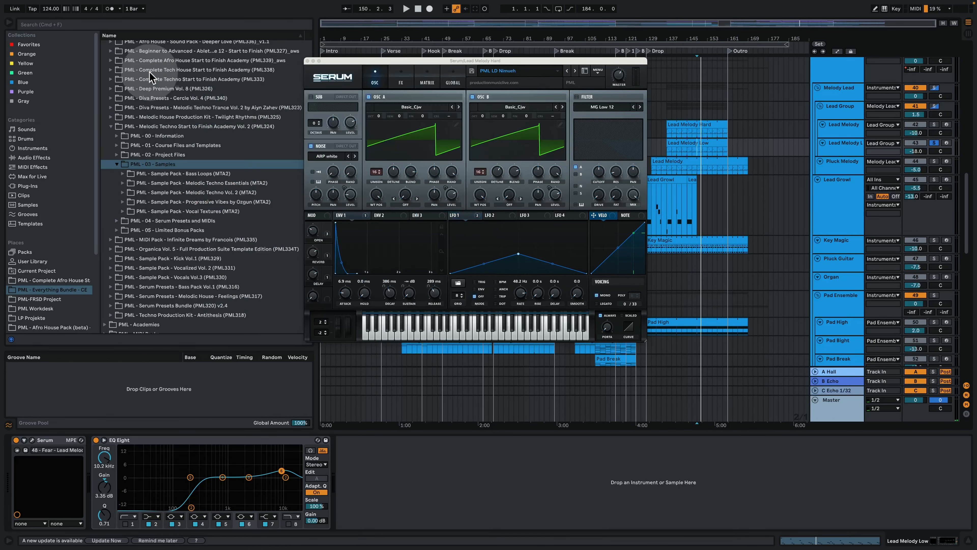
Solo the Pluck Melody track, play it from bar 149 and view its Serum patch.
{"action": "left_click", "coordinate": [846, 161]}
{"action": "left_click", "coordinate": [934, 161]}
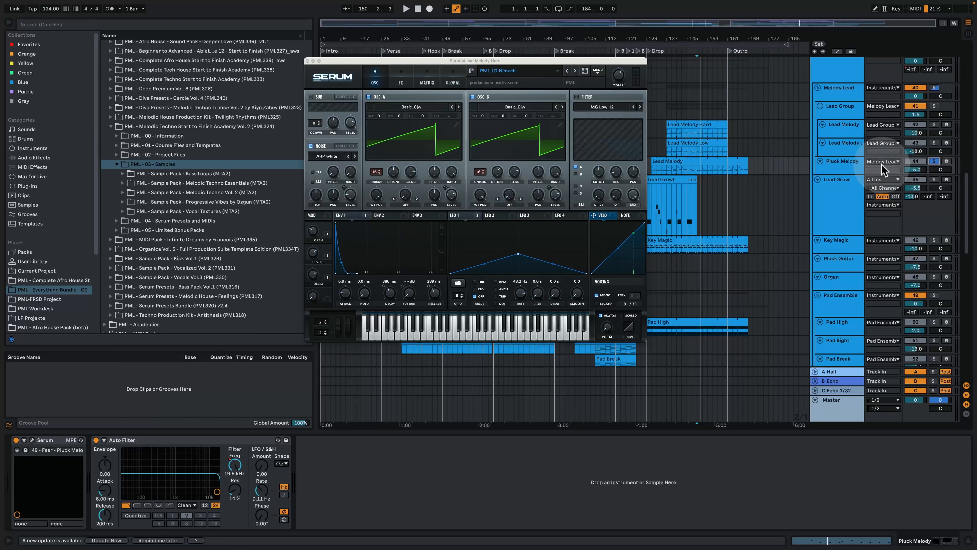
{"action": "left_click", "coordinate": [704, 173]}
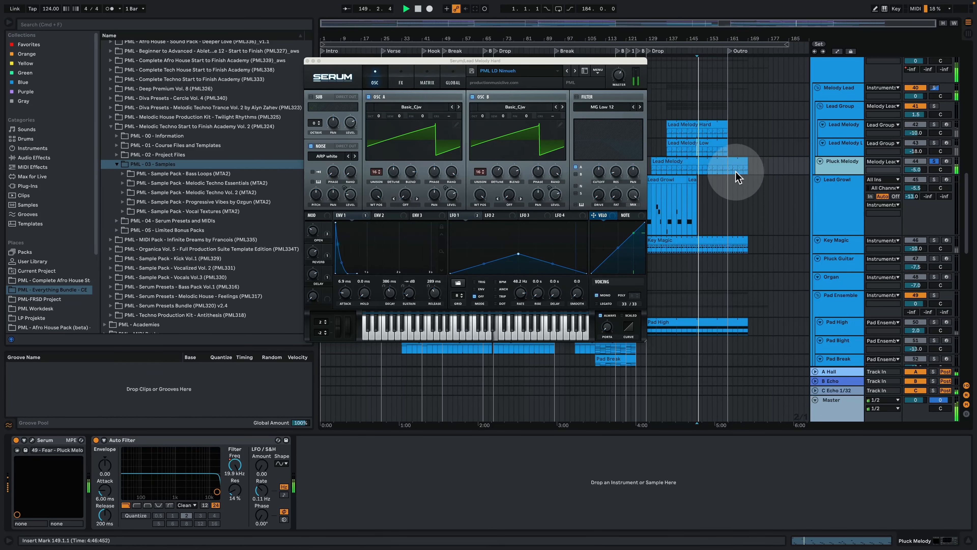
{"action": "left_click", "coordinate": [935, 143]}
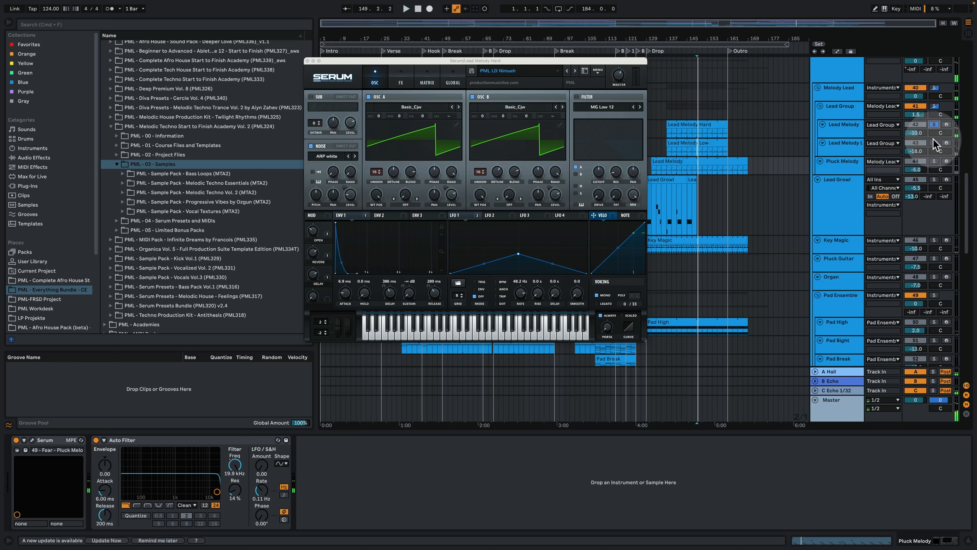
{"action": "left_click", "coordinate": [934, 162]}
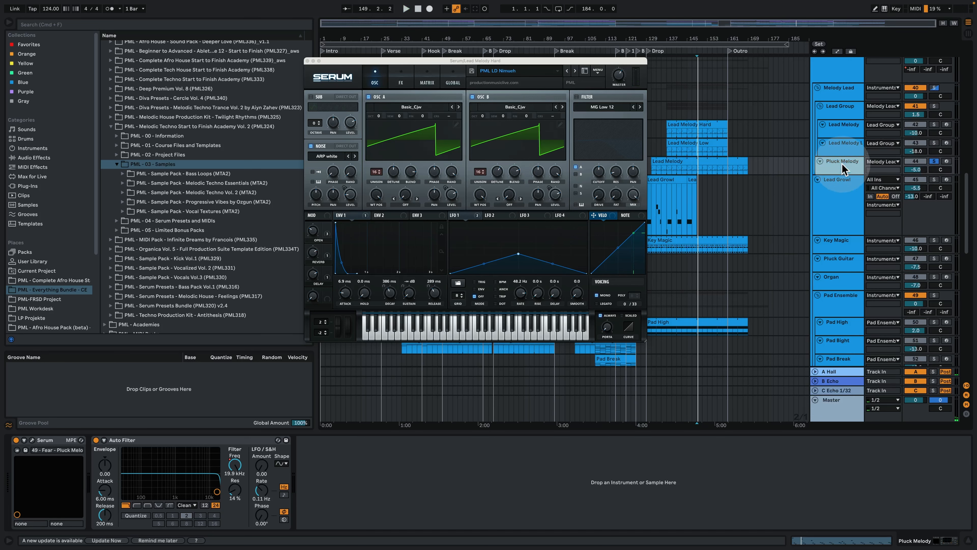
{"action": "key", "text": "space"}
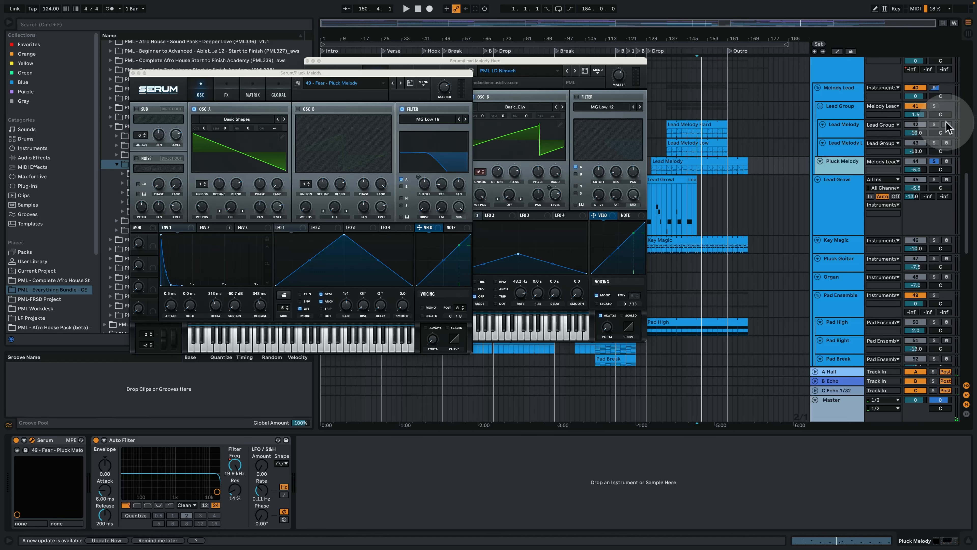
Play the Lead Melody Hard track soloed from bar 149 and close both open Serum windows.
{"action": "left_click", "coordinate": [842, 127]}
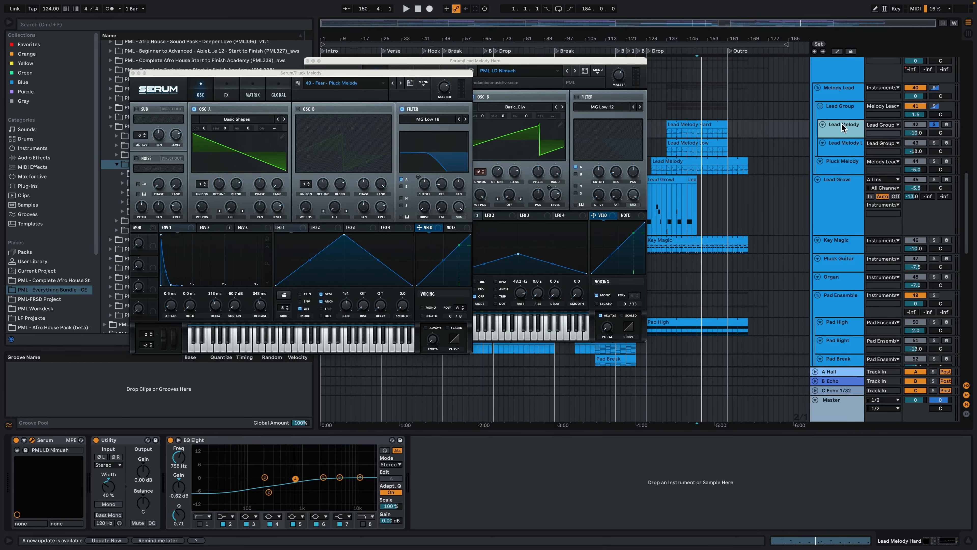
{"action": "key", "text": "space"}
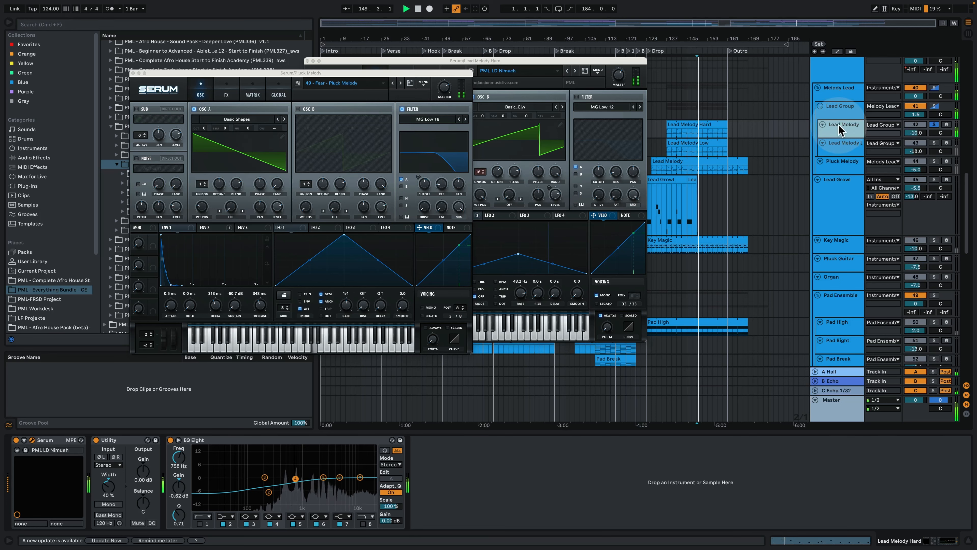
{"action": "left_click", "coordinate": [133, 73]}
{"action": "left_click", "coordinate": [307, 61]}
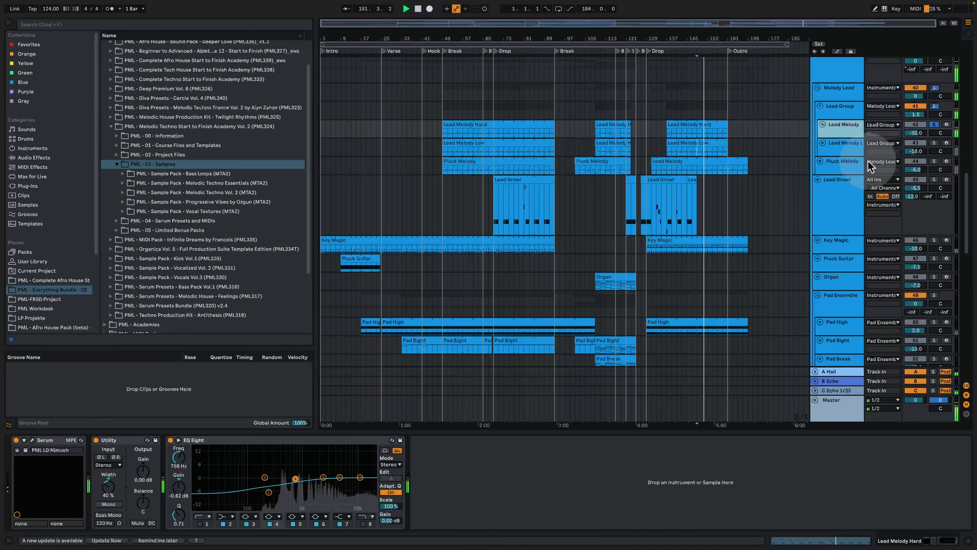
Show the Lead Growl track's devices, and solo the Key Magic track for playback from bar 129.
{"action": "left_click", "coordinate": [846, 169]}
{"action": "left_click", "coordinate": [850, 180]}
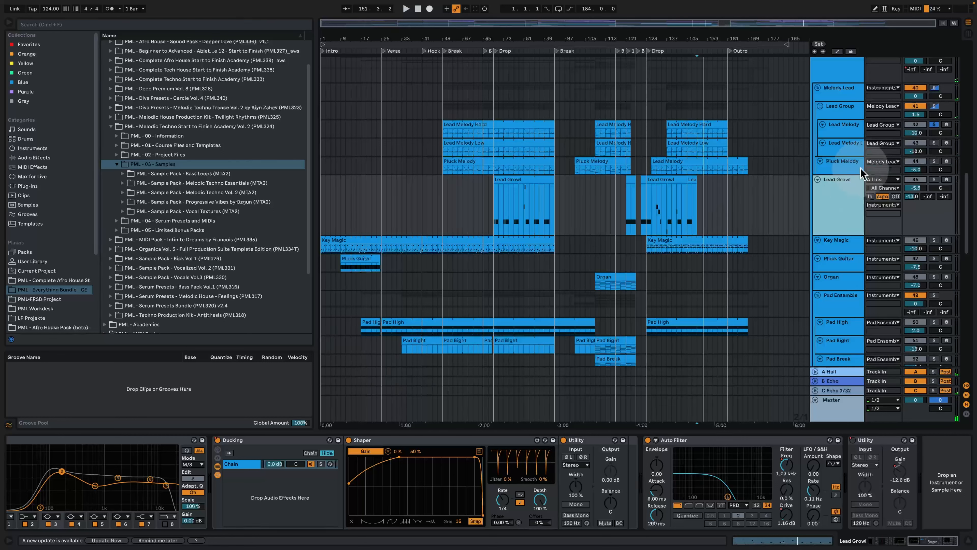
{"action": "left_click", "coordinate": [843, 248]}
{"action": "left_click", "coordinate": [933, 242]}
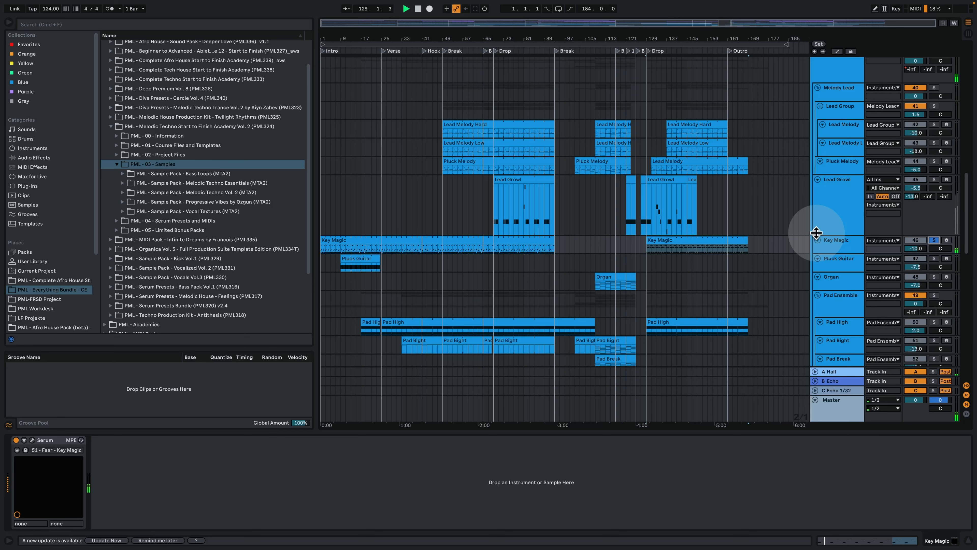
Examine the notes and velocities of the Key Magic clip in the second drop, and return to the track's devices.
{"action": "double_click", "coordinate": [689, 242]}
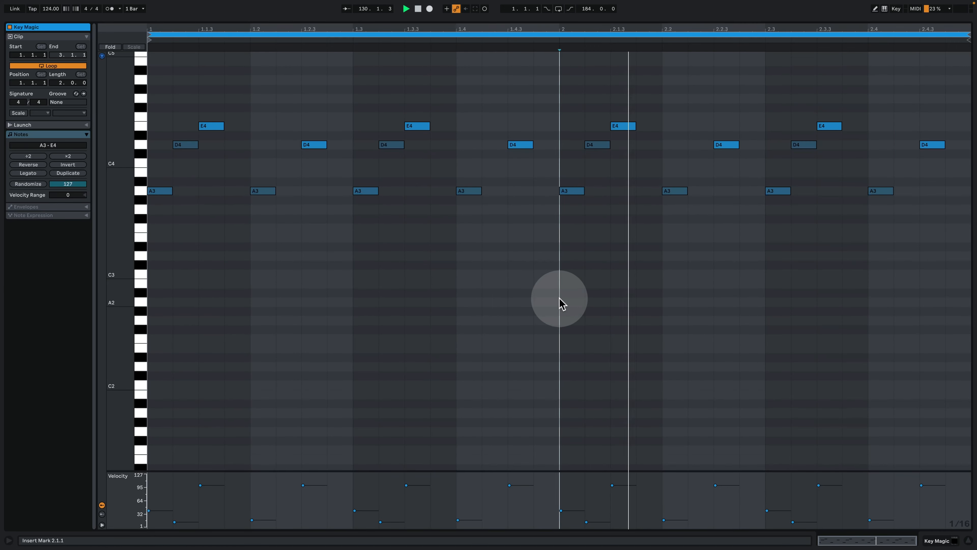
{"action": "left_click", "coordinate": [576, 265]}
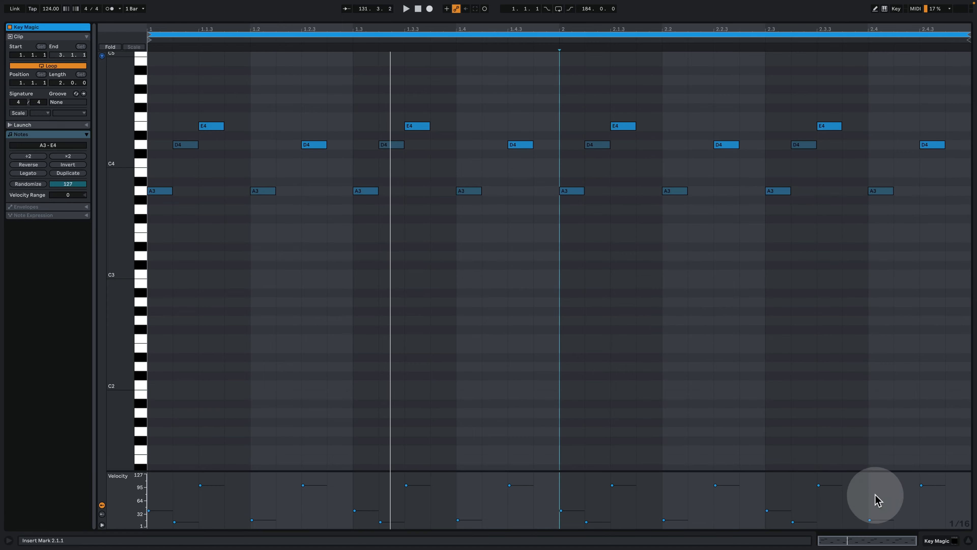
{"action": "left_click", "coordinate": [944, 541]}
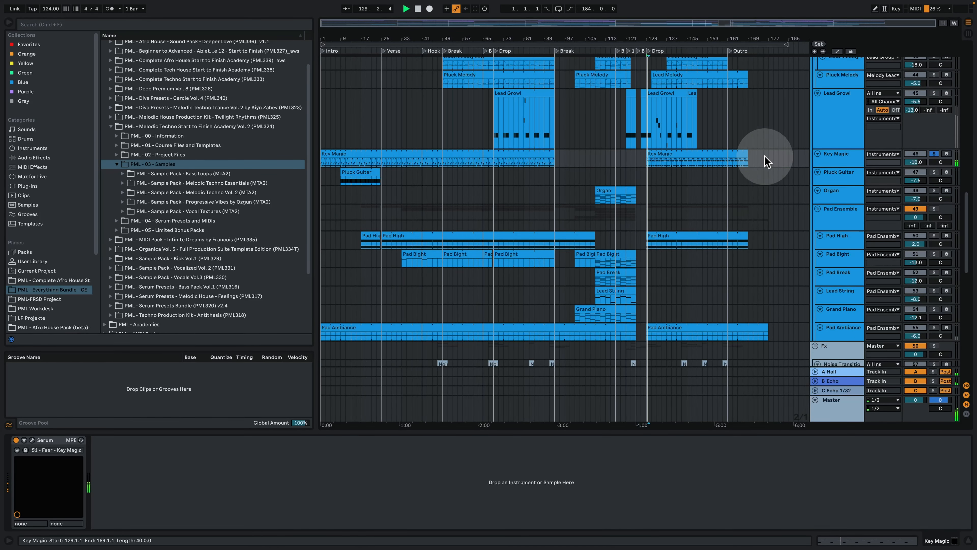
Try an envelope 2 attack of 322 ms in the Key Magic Serum patch during playback, undo it and close the patch.
{"action": "left_click", "coordinate": [32, 439]}
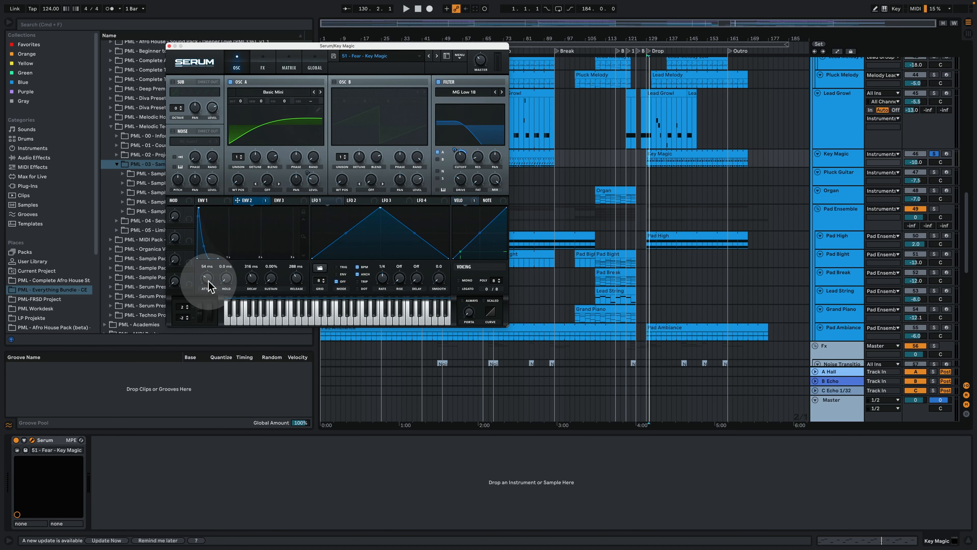
{"action": "left_click", "coordinate": [250, 205]}
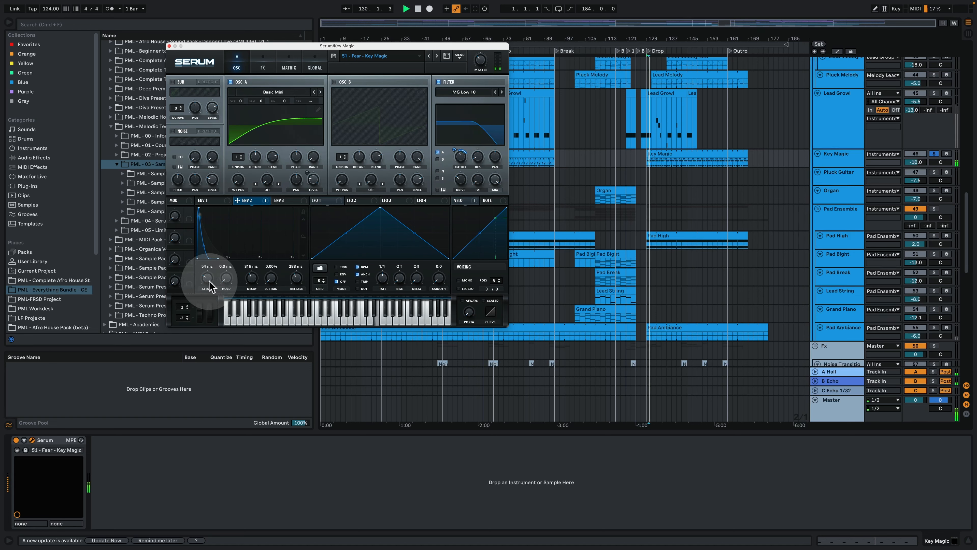
{"action": "left_click_drag", "start_coordinate": [210, 281], "coordinate": [212, 273]}
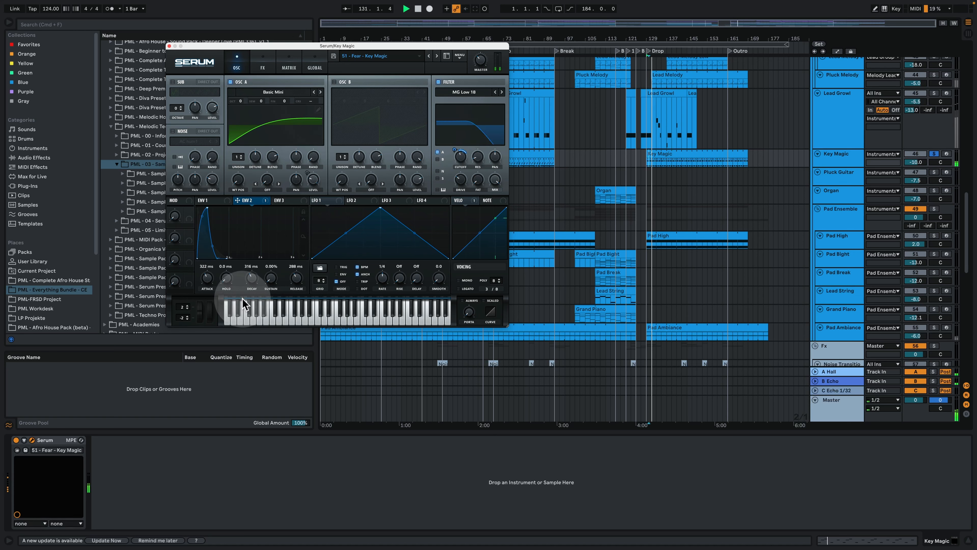
{"action": "key", "text": "super+z"}
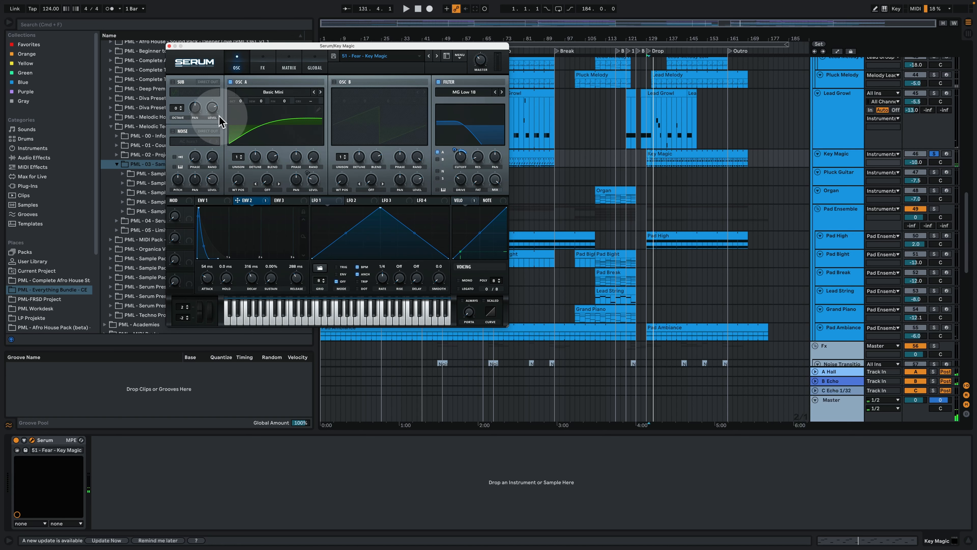
{"action": "left_click", "coordinate": [169, 46]}
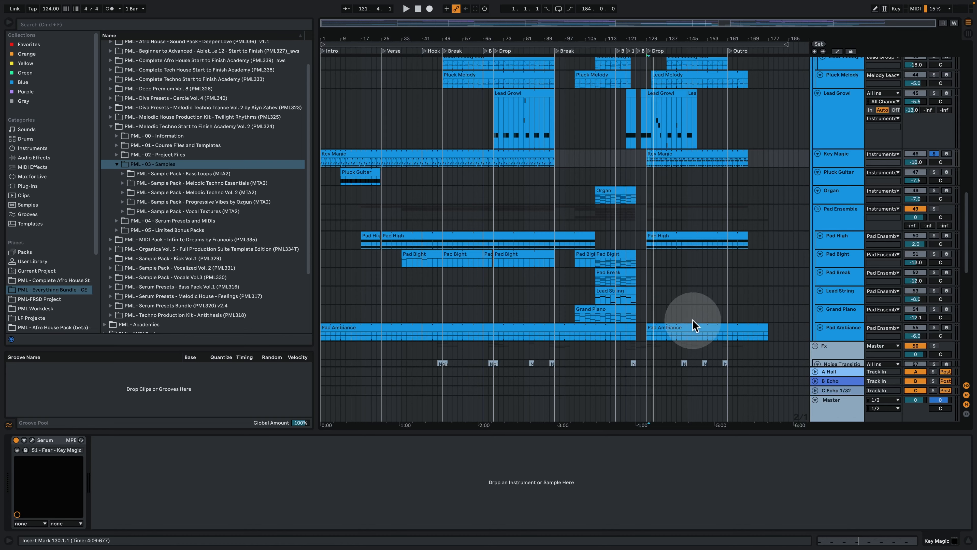
Solo the Pluck Guitar track and play its clip from bar 9.
{"action": "scroll", "coordinate": [694, 326], "scroll_direction": "down", "scroll_amount": 2}
{"action": "left_click", "coordinate": [360, 142]}
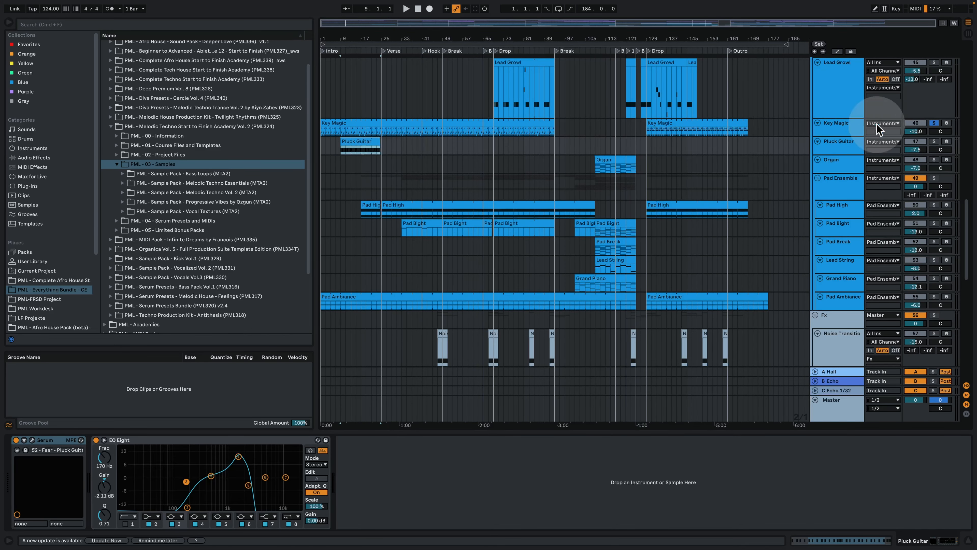
{"action": "left_click", "coordinate": [934, 141]}
{"action": "key", "text": "space"}
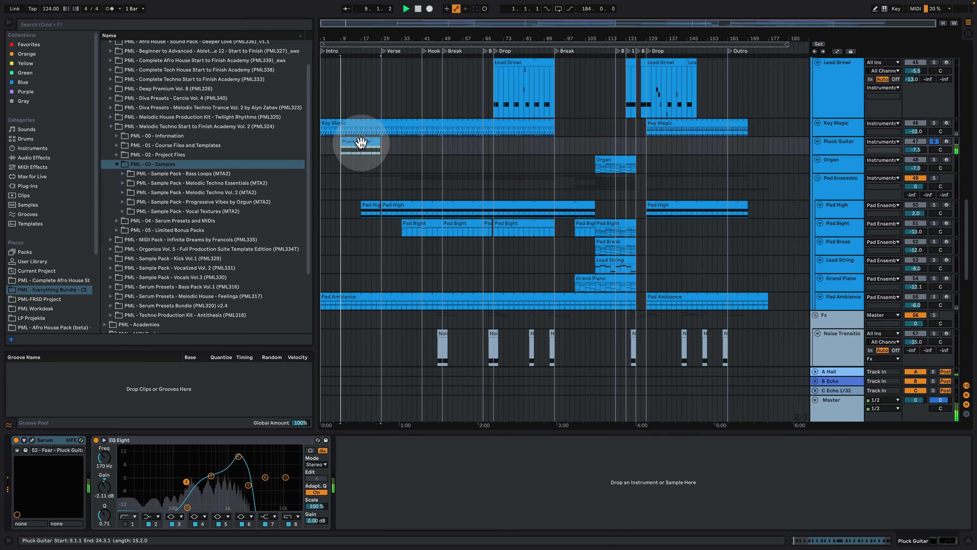
Examine the notes of the Pluck Guitar clip during playback, stop, and return to the track's devices.
{"action": "double_click", "coordinate": [355, 142]}
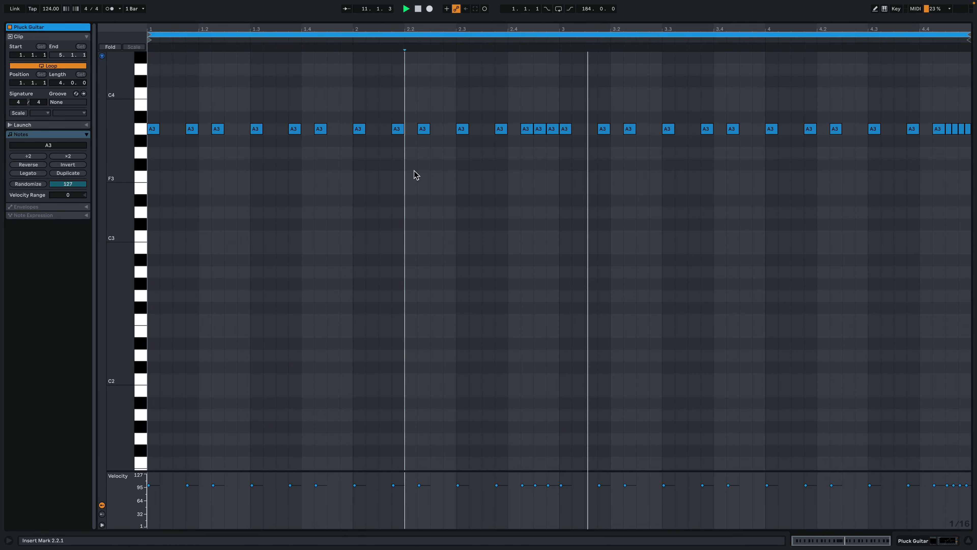
{"action": "key", "text": "space"}
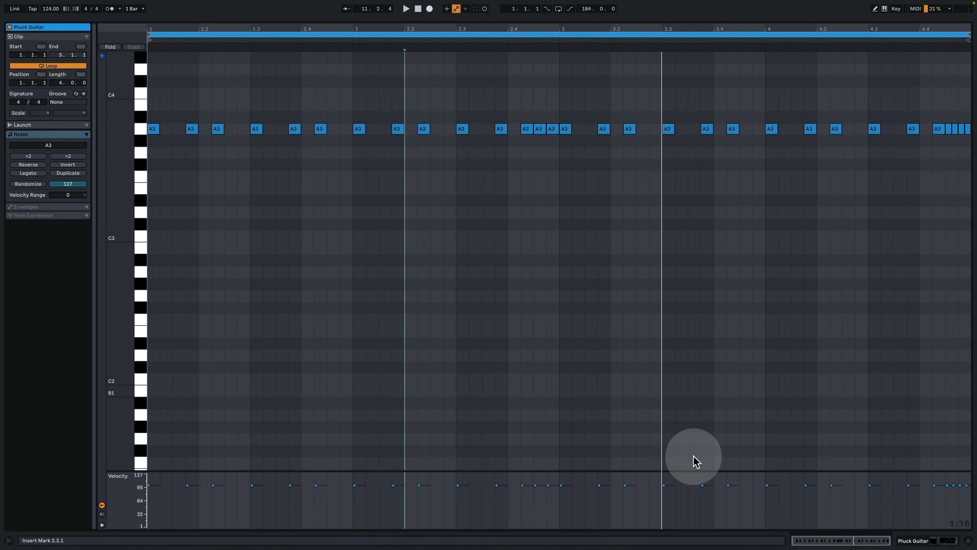
{"action": "left_click", "coordinate": [924, 541]}
Solo the Rolling Bass Low Pluck track and audition it from bar 9.
{"action": "scroll", "coordinate": [581, 185], "scroll_direction": "up", "scroll_amount": 5}
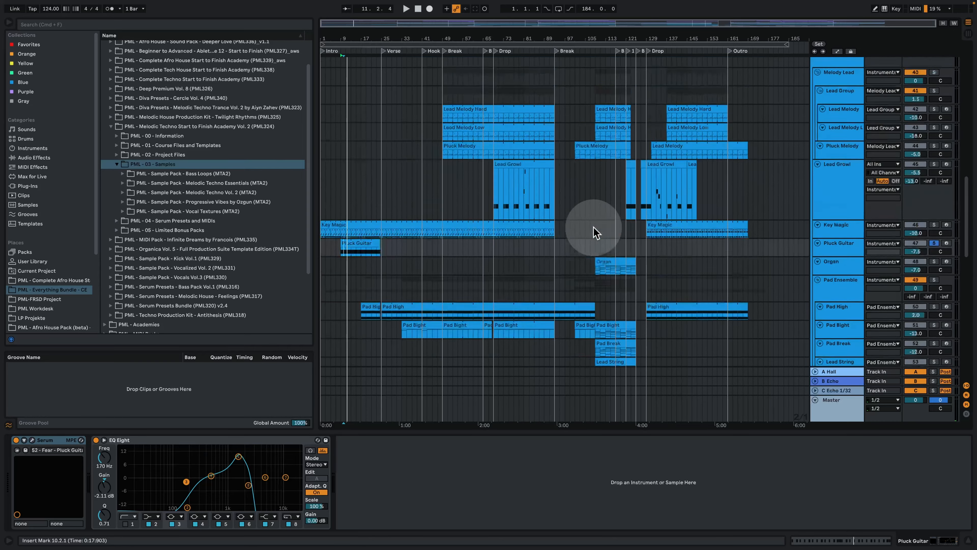
{"action": "scroll", "coordinate": [594, 232], "scroll_direction": "up", "scroll_amount": 10}
{"action": "scroll", "coordinate": [397, 201], "scroll_direction": "down", "scroll_amount": 1}
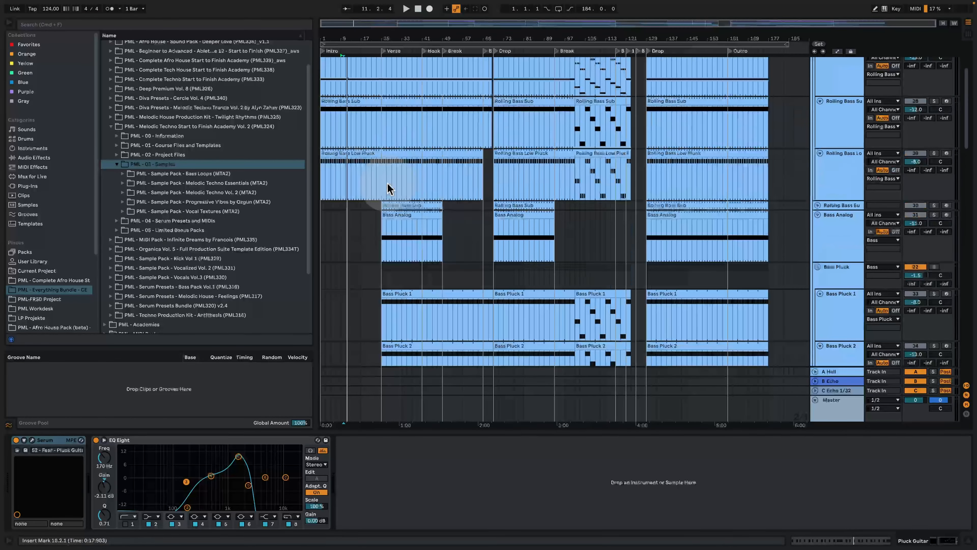
{"action": "left_click", "coordinate": [931, 154]}
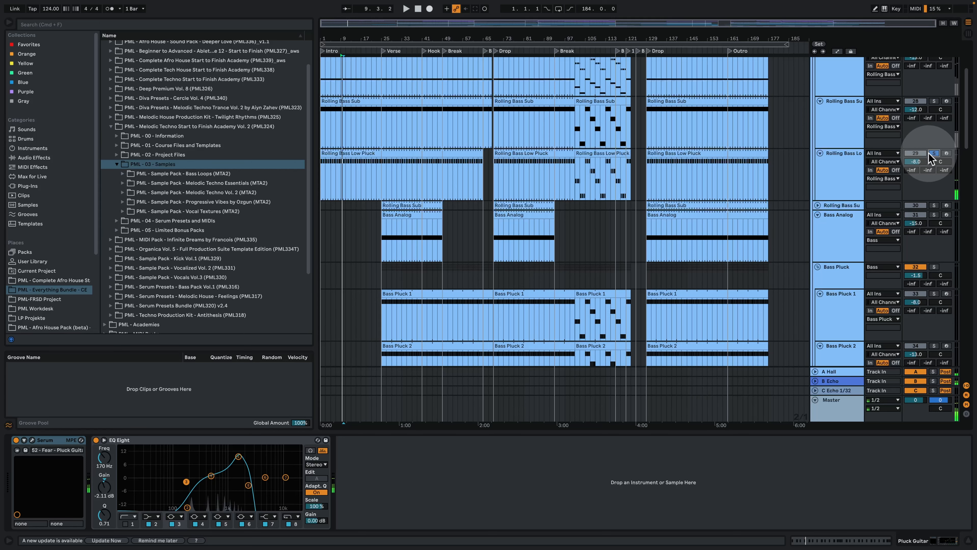
Play the first Bass Pluck 1 clip from bar 25 with its track soloed.
{"action": "scroll", "coordinate": [370, 223], "scroll_direction": "down", "scroll_amount": 3}
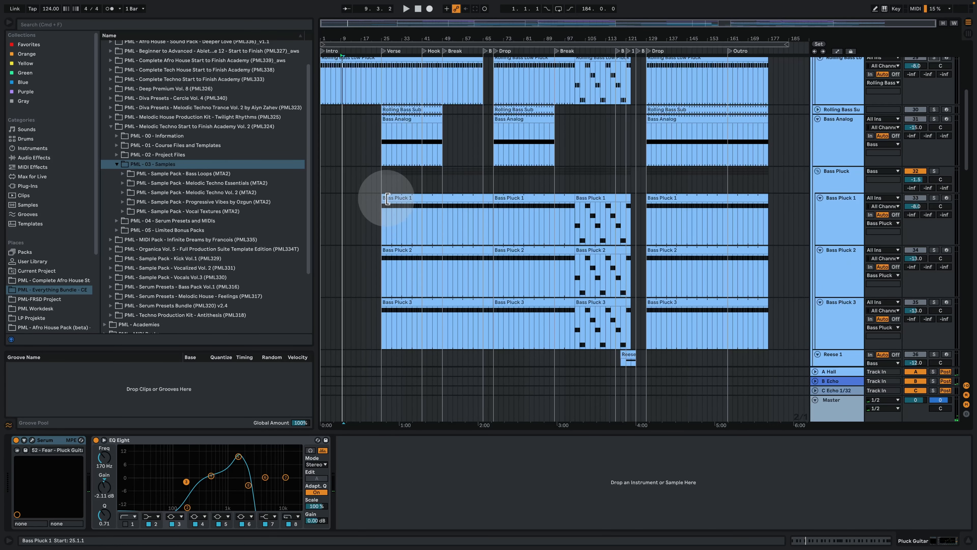
{"action": "left_click", "coordinate": [387, 199]}
{"action": "key", "text": "space"}
{"action": "left_click", "coordinate": [934, 198]}
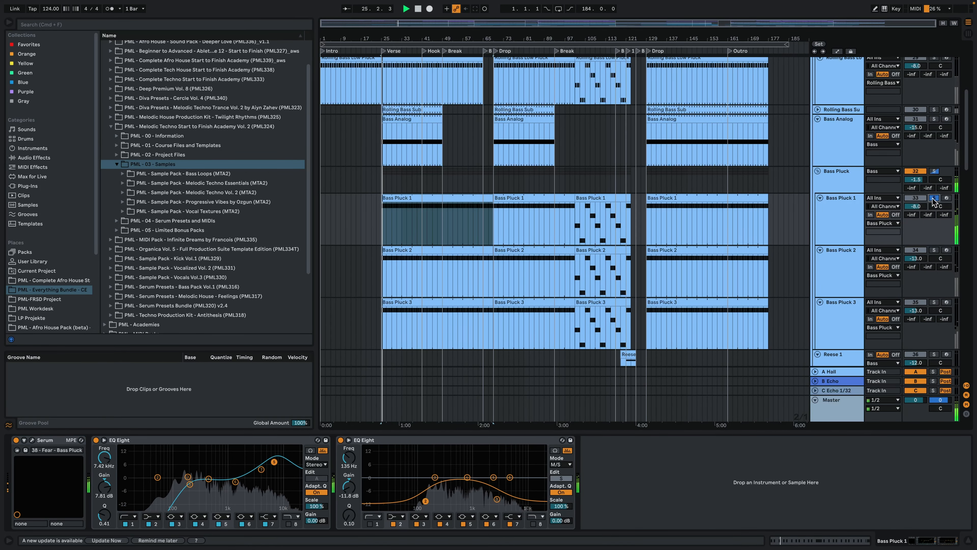
Play the unsoloed mix from the Pluck Guitar clip at bar 9 and review that clip's notes.
{"action": "scroll", "coordinate": [707, 265], "scroll_direction": "up", "scroll_amount": 6}
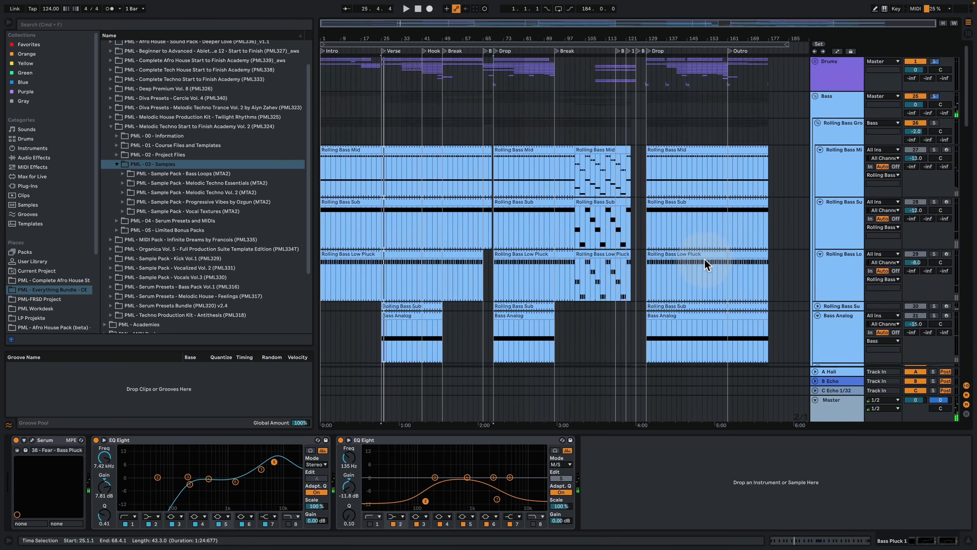
{"action": "scroll", "coordinate": [857, 284], "scroll_direction": "down", "scroll_amount": 6}
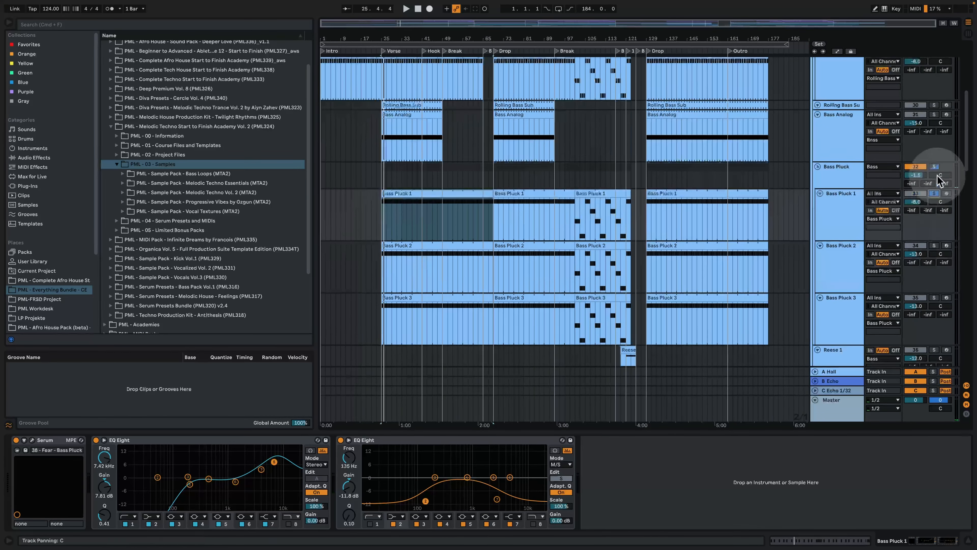
{"action": "scroll", "coordinate": [517, 290], "scroll_direction": "down", "scroll_amount": 10}
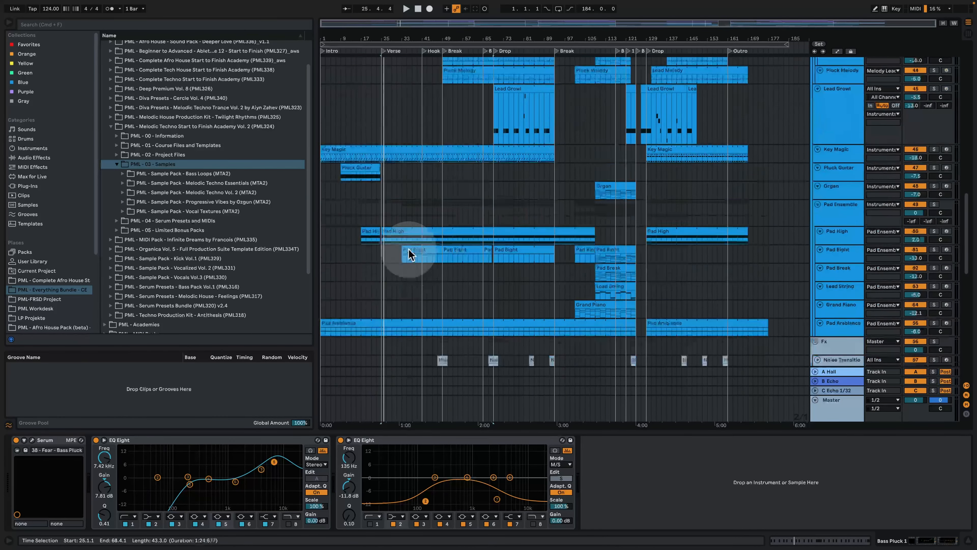
{"action": "left_click", "coordinate": [354, 168]}
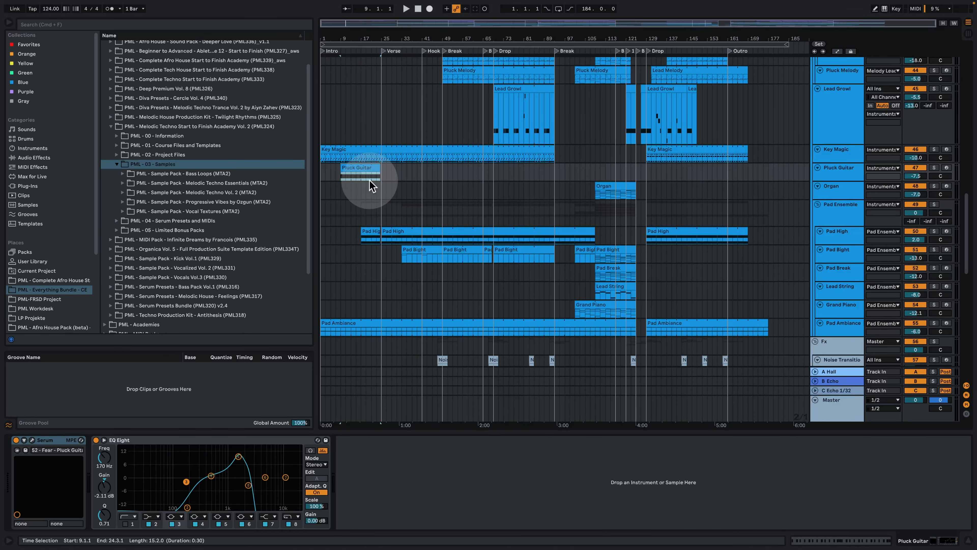
{"action": "key", "text": "space"}
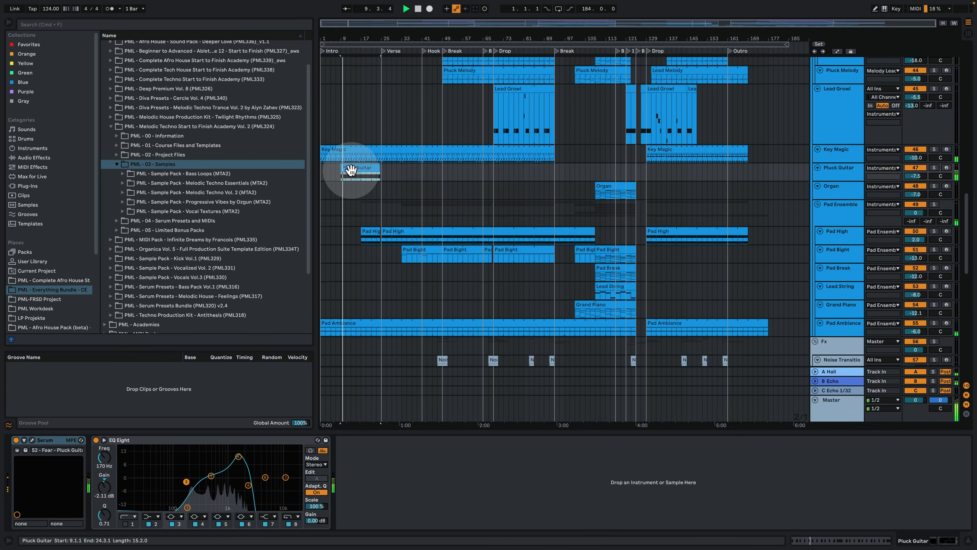
{"action": "double_click", "coordinate": [348, 171]}
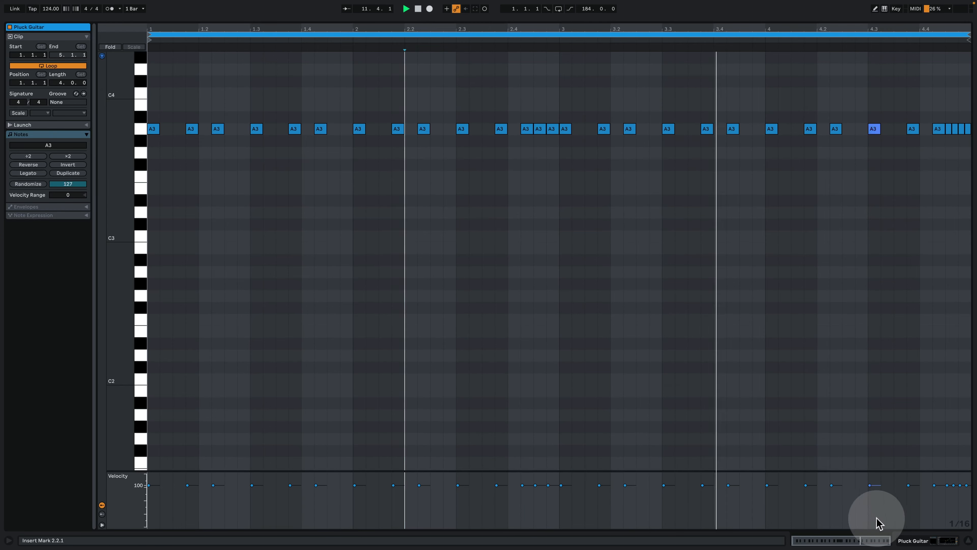
{"action": "left_click", "coordinate": [926, 542]}
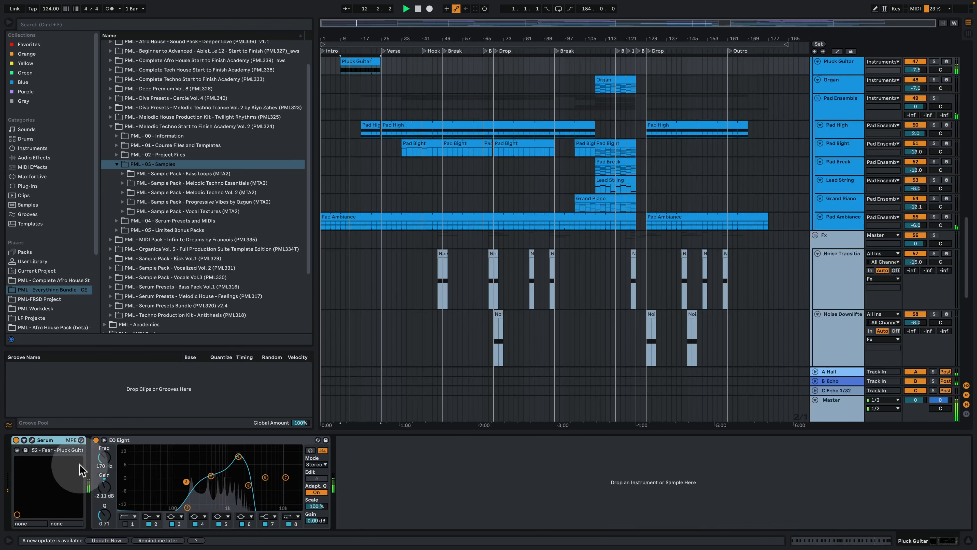
Inspect envelopes 2 and 1 in the Pluck Guitar Serum patch, audition the sound, and close the patch.
{"action": "left_click", "coordinate": [32, 440]}
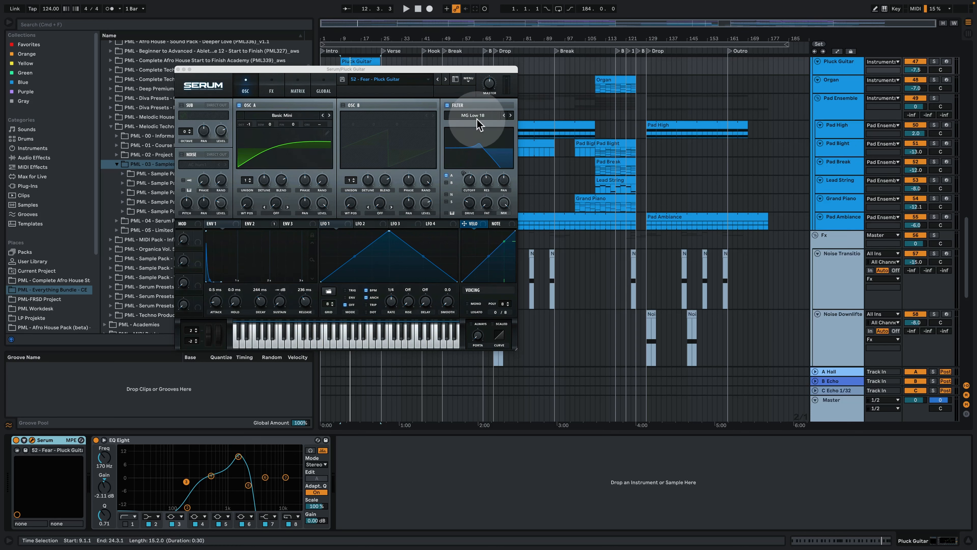
{"action": "left_click", "coordinate": [252, 224]}
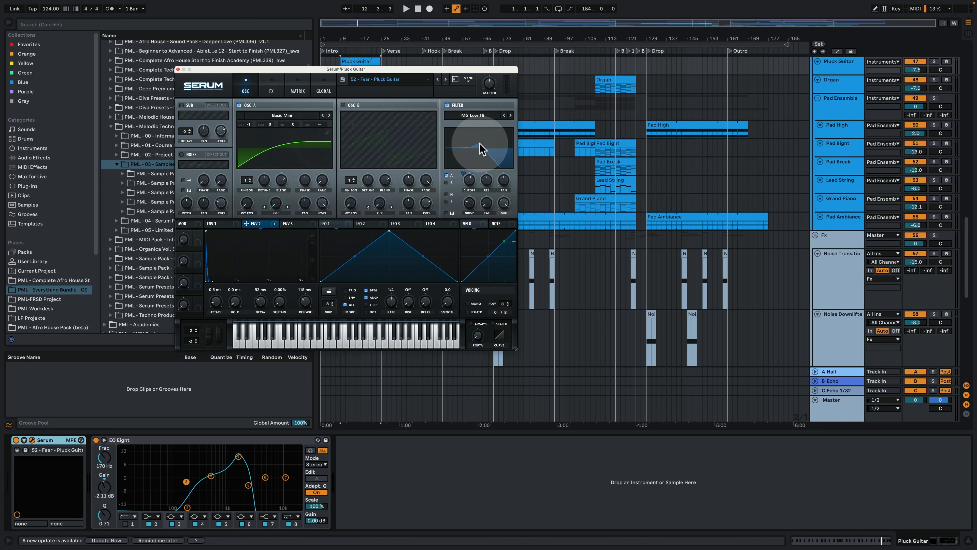
{"action": "key", "text": "space"}
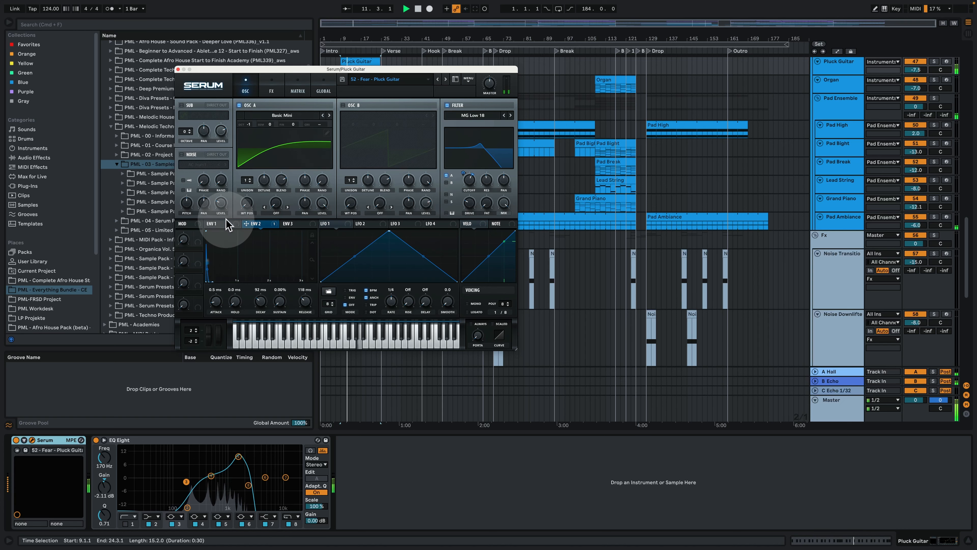
{"action": "left_click", "coordinate": [218, 223]}
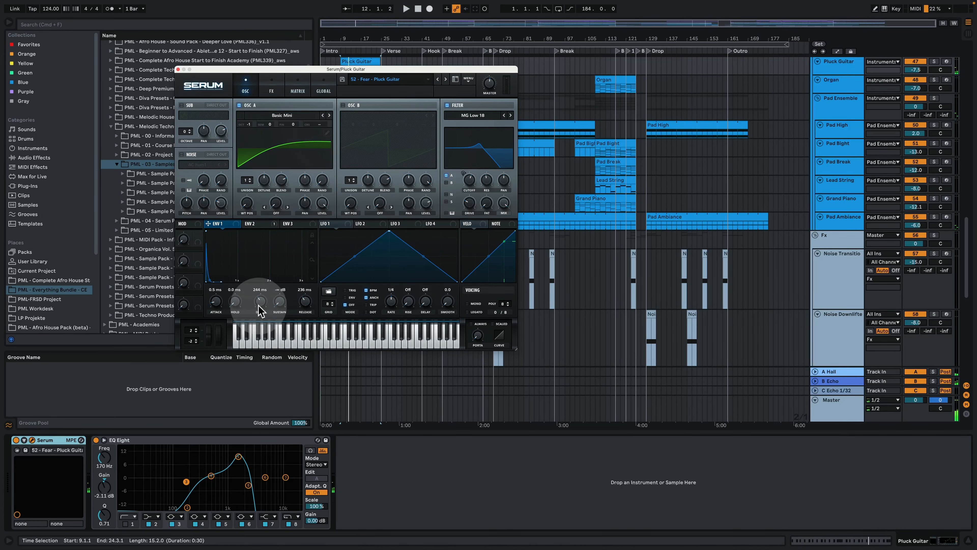
{"action": "left_click", "coordinate": [177, 69]}
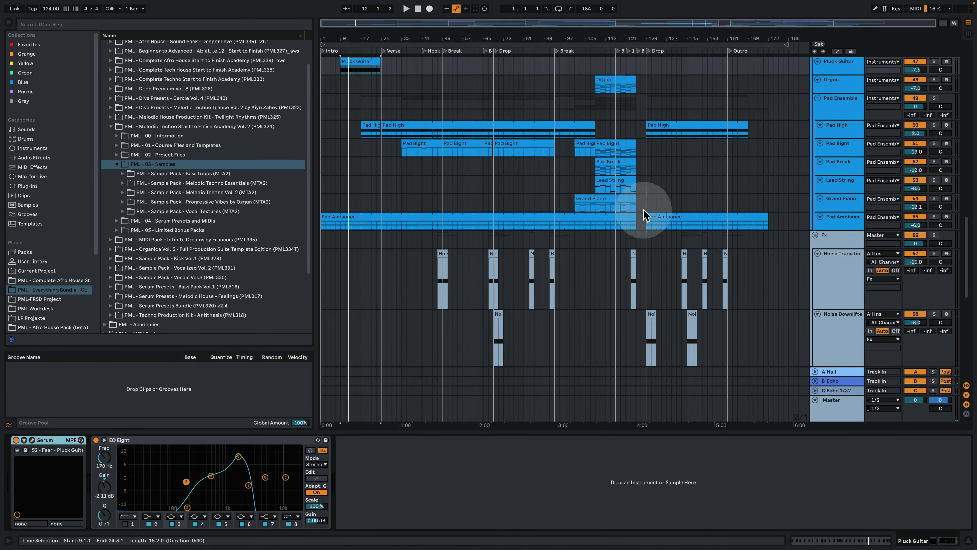
Solo the Pad Ambiance track and play its first clip from bar 1.
{"action": "scroll", "coordinate": [541, 267], "scroll_direction": "up", "scroll_amount": 3}
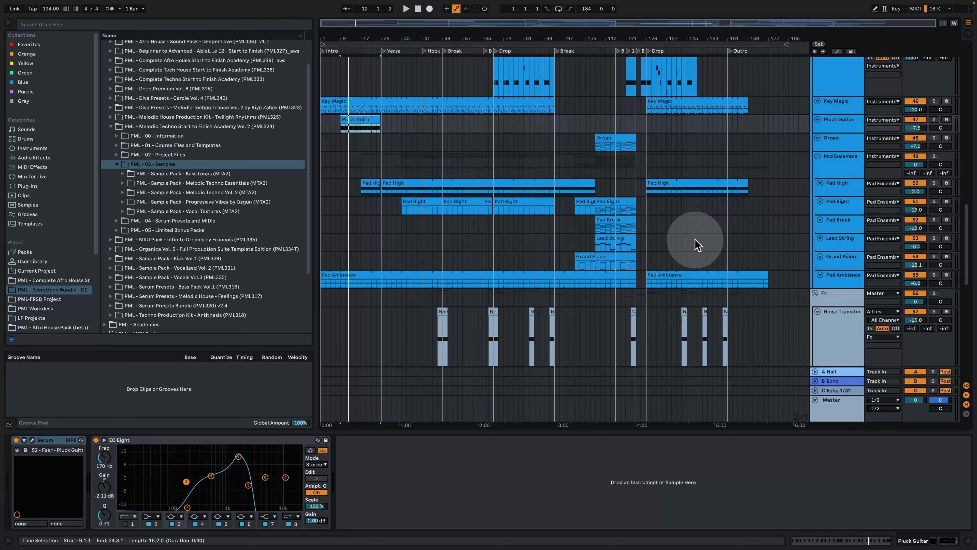
{"action": "scroll", "coordinate": [418, 284], "scroll_direction": "down", "scroll_amount": 3}
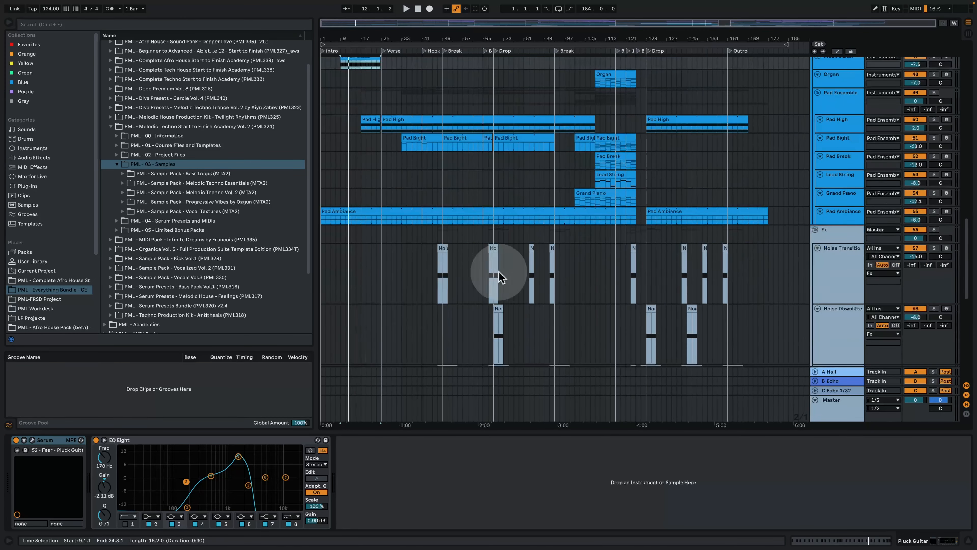
{"action": "left_click", "coordinate": [934, 211]}
{"action": "left_click", "coordinate": [375, 219]}
{"action": "key", "text": "space"}
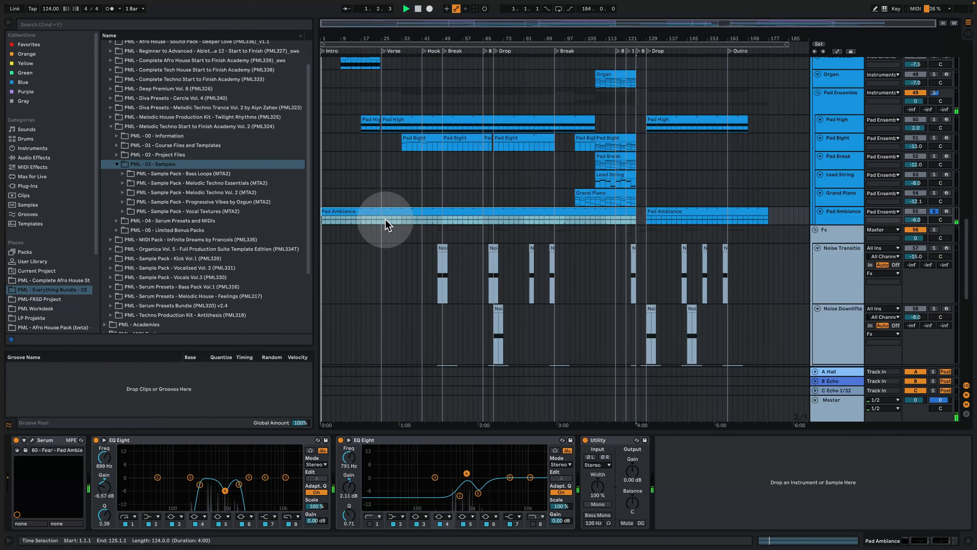
Examine the sustained notes of the first Pad Ambiance clip, selecting all of them, and return to the arrangement.
{"action": "double_click", "coordinate": [388, 207]}
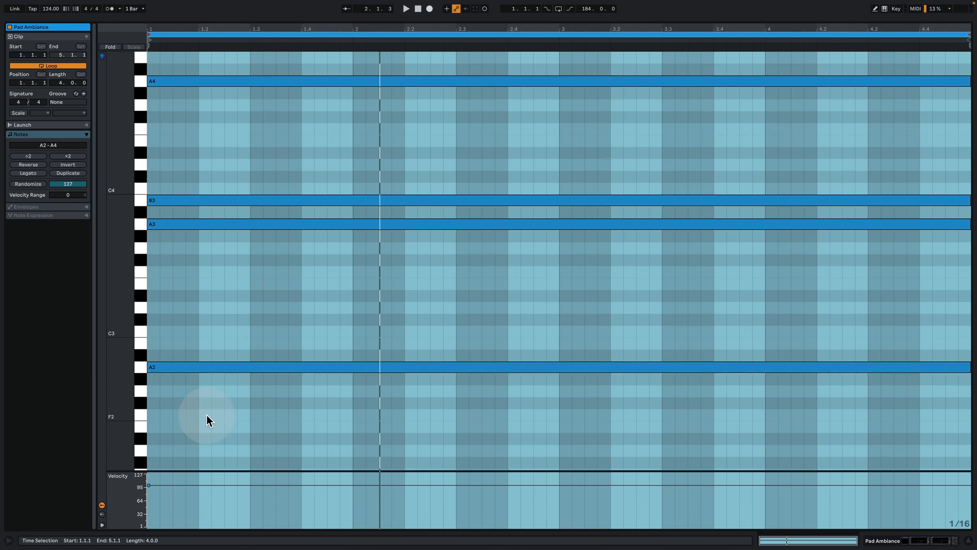
{"action": "left_click", "coordinate": [250, 407]}
{"action": "left_click_drag", "start_coordinate": [250, 408], "coordinate": [203, 70]}
{"action": "left_click_drag", "start_coordinate": [120, 188], "coordinate": [102, 188]}
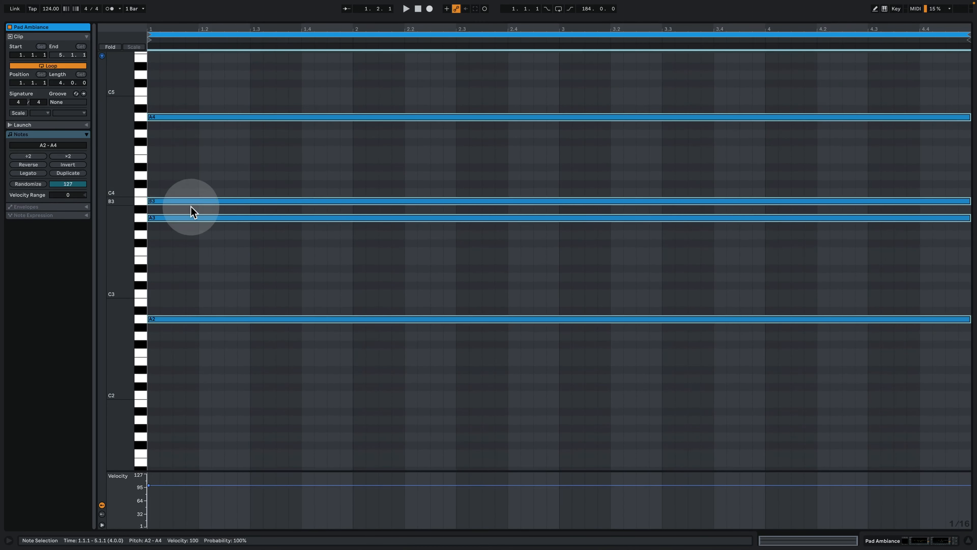
{"action": "left_click", "coordinate": [225, 175]}
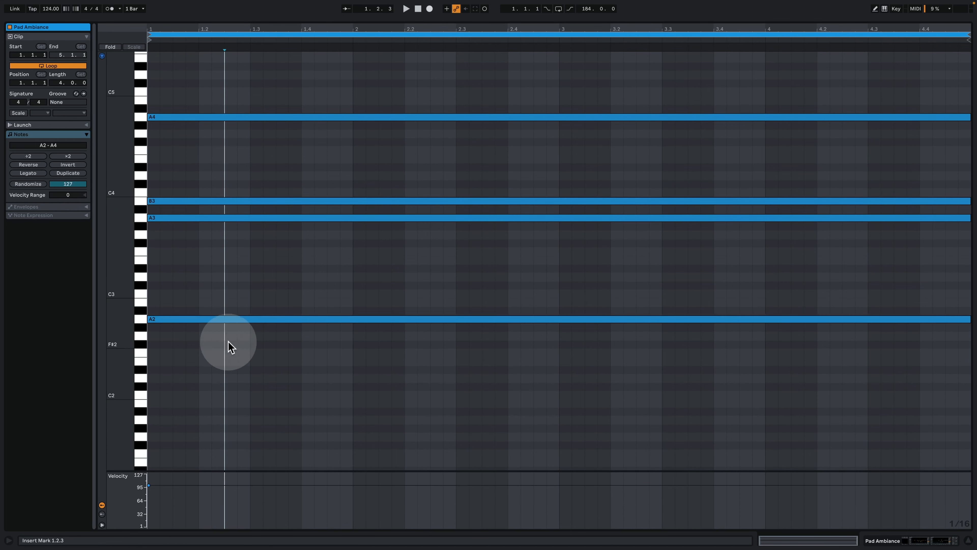
{"action": "left_click_drag", "start_coordinate": [300, 427], "coordinate": [499, 3]}
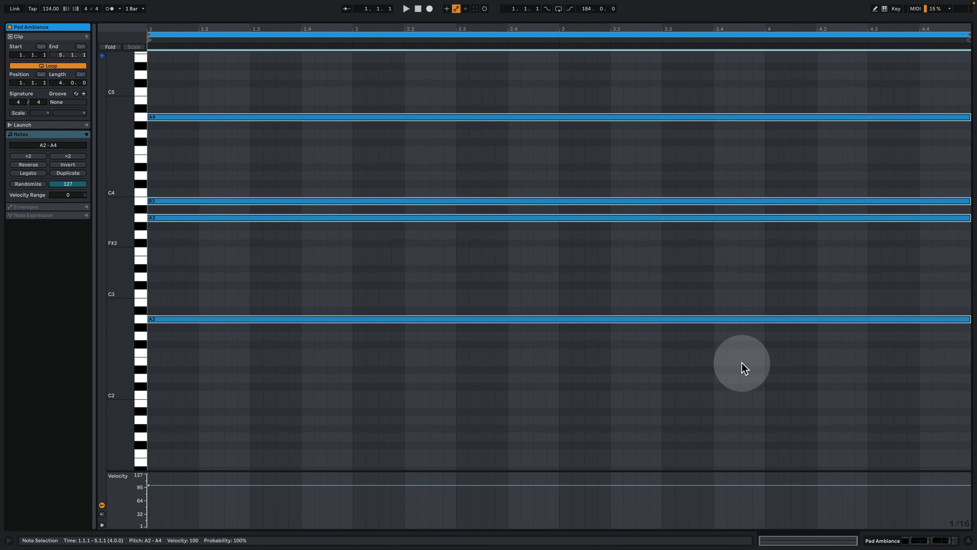
{"action": "left_click_drag", "start_coordinate": [669, 386], "coordinate": [712, 3]}
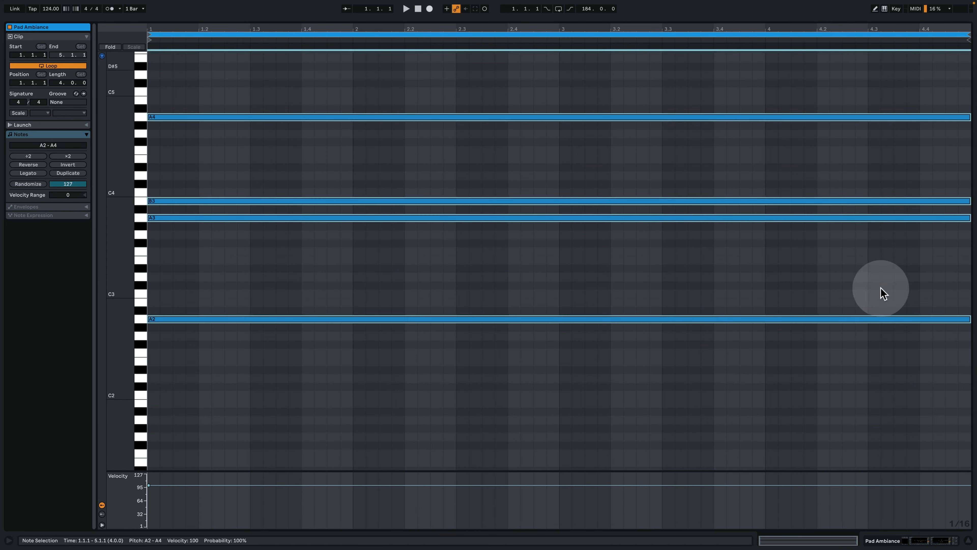
{"action": "left_click", "coordinate": [923, 542]}
Solo the Pad High track and play its first clip from bar 17.
{"action": "scroll", "coordinate": [437, 173], "scroll_direction": "up", "scroll_amount": 6}
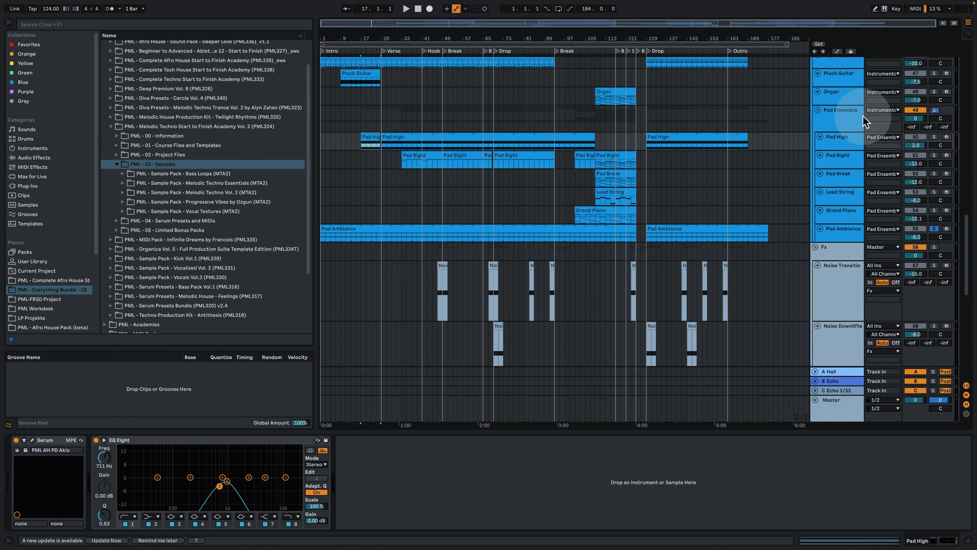
{"action": "left_click", "coordinate": [934, 137]}
{"action": "key", "text": "space"}
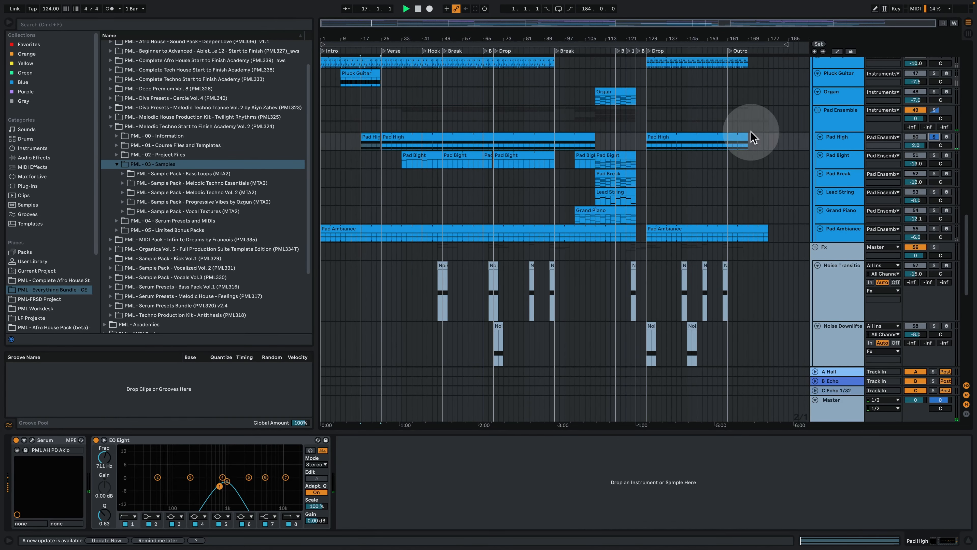
Examine the notes of the first Pad High clip and return to the track's devices.
{"action": "double_click", "coordinate": [371, 136]}
{"action": "scroll", "coordinate": [324, 254], "scroll_direction": "up", "scroll_amount": 5}
{"action": "left_click_drag", "start_coordinate": [296, 328], "coordinate": [568, 162]}
{"action": "key", "text": "space"}
{"action": "left_click", "coordinate": [919, 540]}
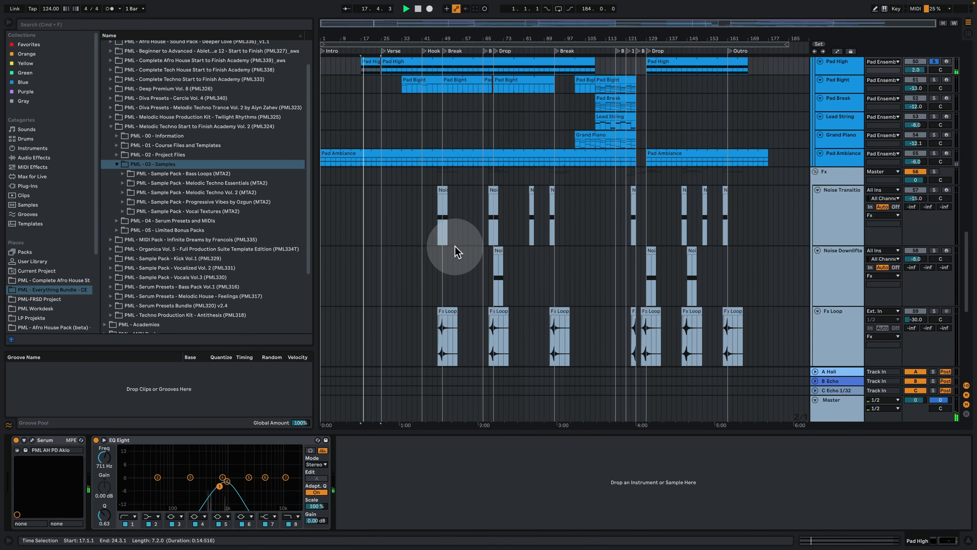
Open the Pad High track's Serum patch, play the arrangement from bar 85 and close the patch window.
{"action": "scroll", "coordinate": [426, 244], "scroll_direction": "up", "scroll_amount": 5}
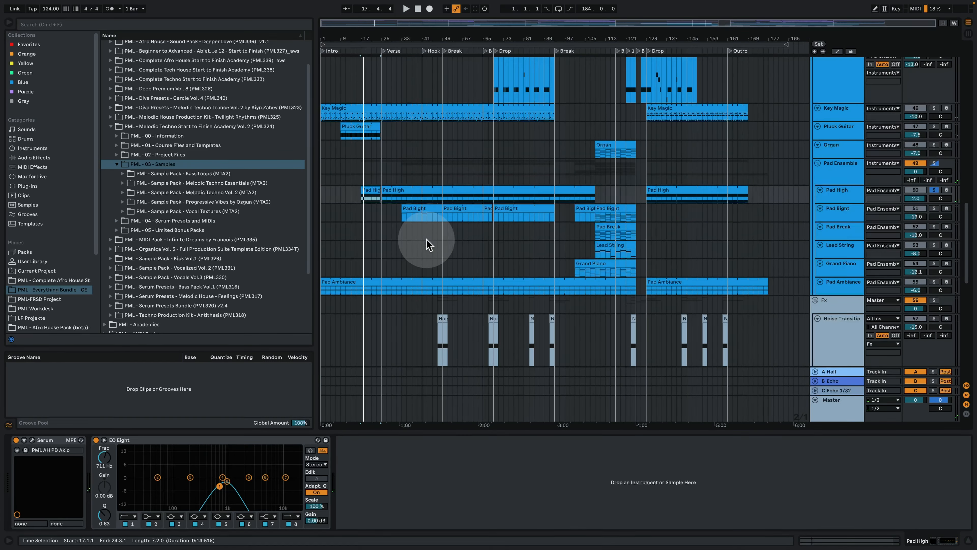
{"action": "left_click", "coordinate": [404, 214]}
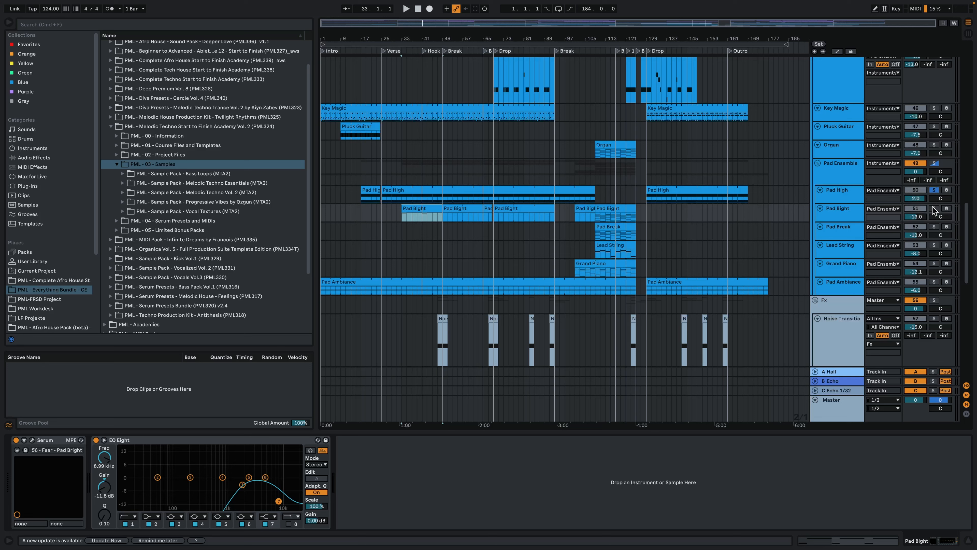
{"action": "left_click", "coordinate": [841, 192]}
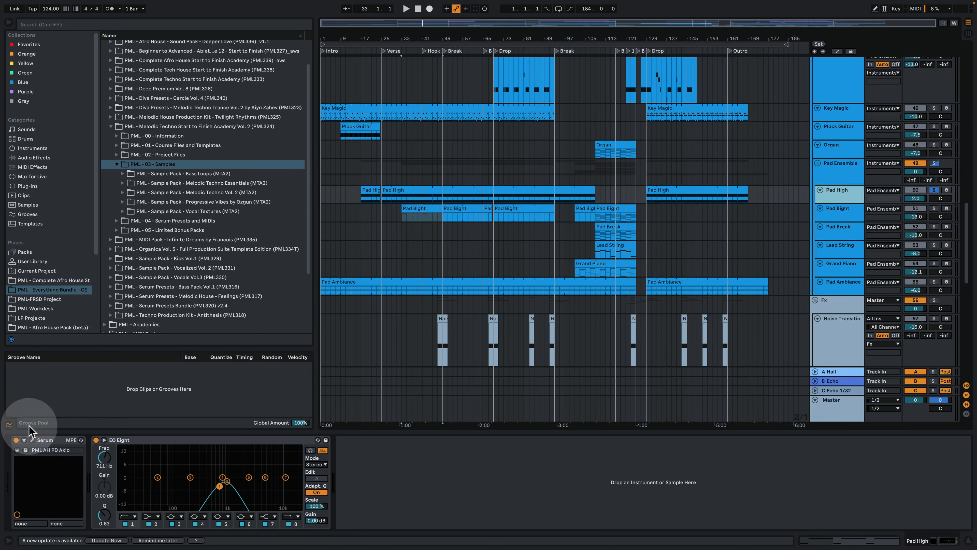
{"action": "left_click", "coordinate": [33, 439]}
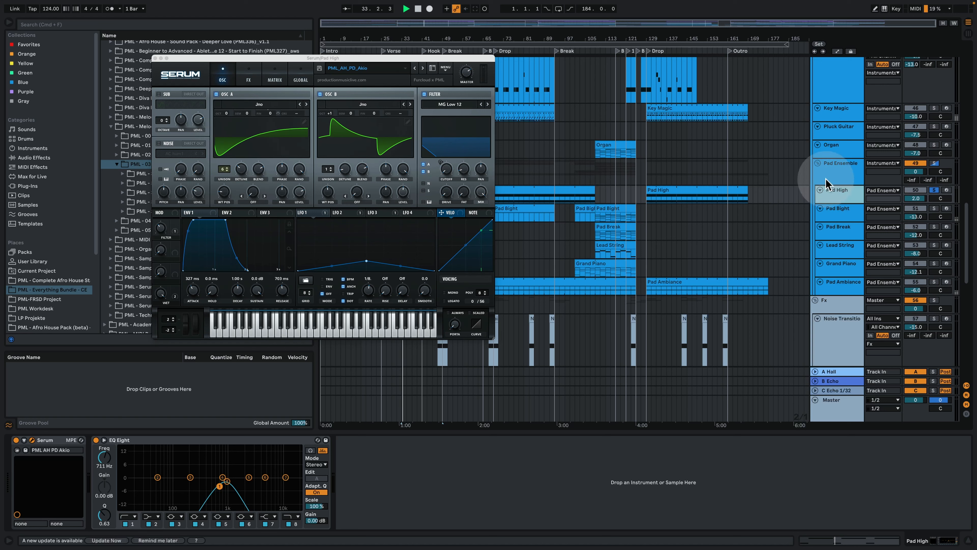
{"action": "left_click", "coordinate": [524, 195]}
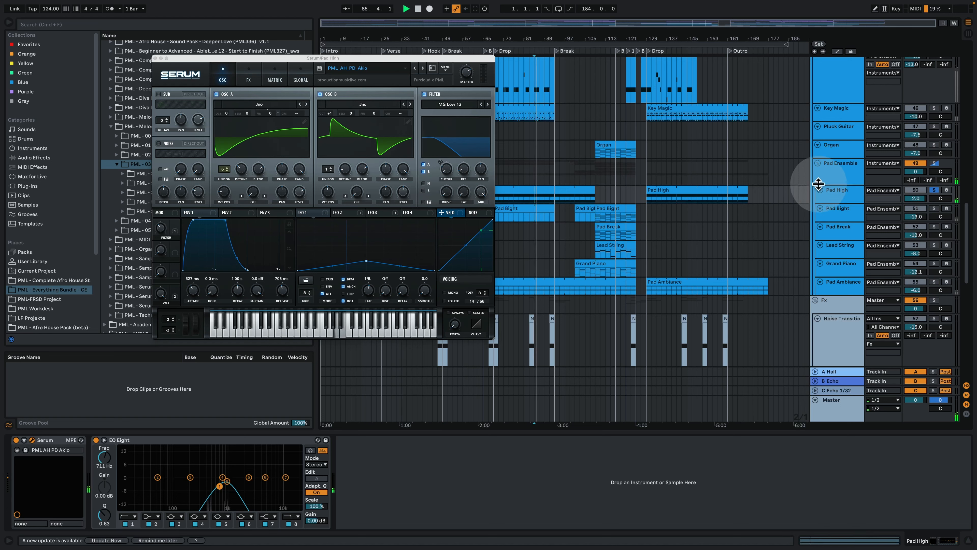
{"action": "left_click", "coordinate": [155, 59]}
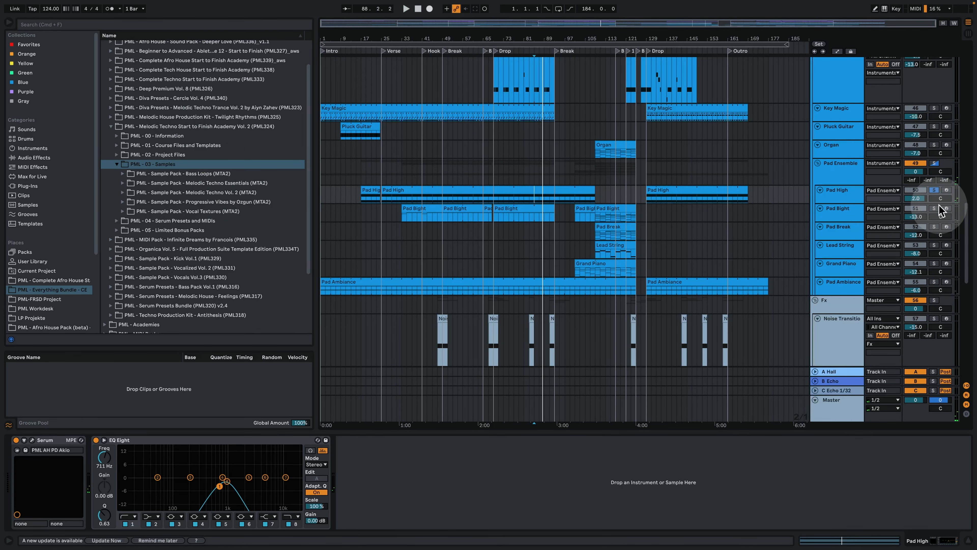
Solo the Organ track and play its clip from bar 109.
{"action": "scroll", "coordinate": [498, 202], "scroll_direction": "down", "scroll_amount": 2}
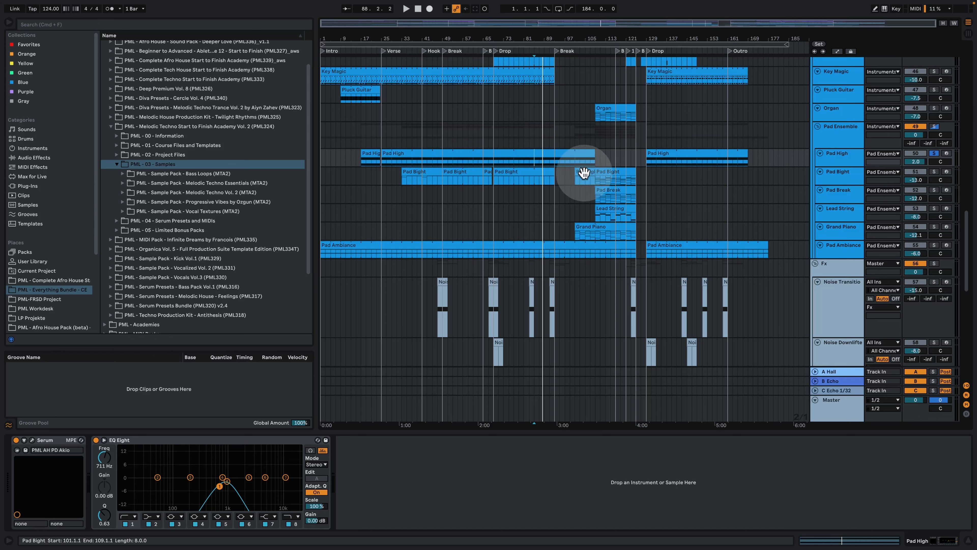
{"action": "left_click", "coordinate": [610, 173]}
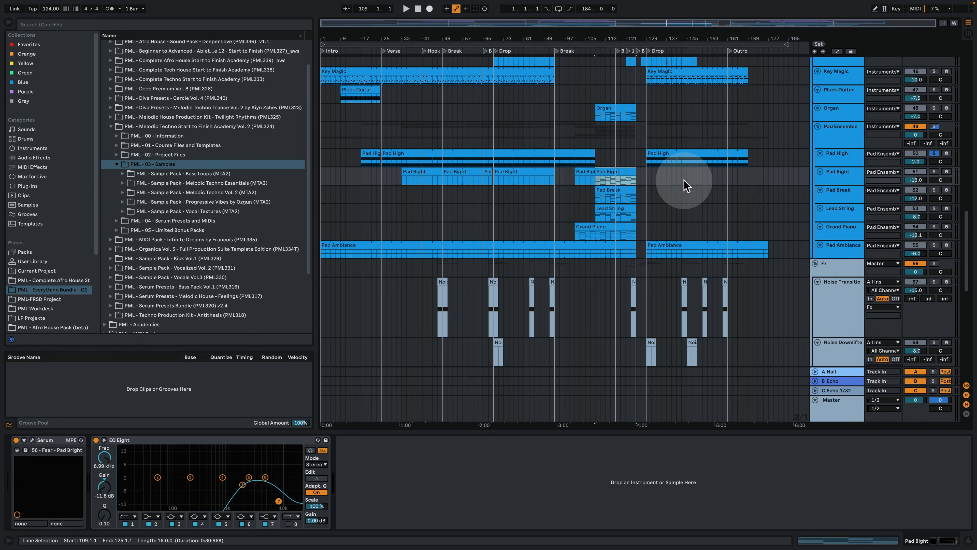
{"action": "left_click", "coordinate": [707, 119]}
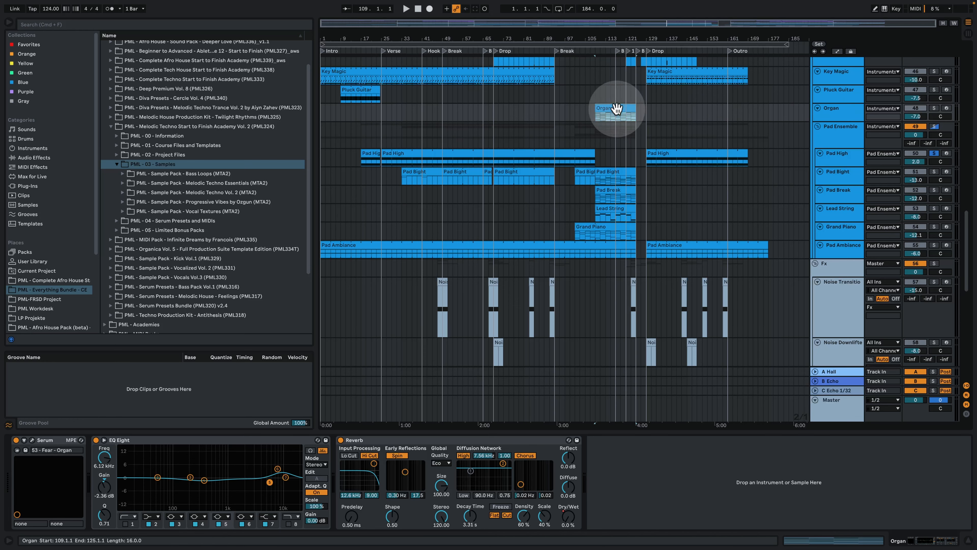
{"action": "left_click", "coordinate": [933, 107]}
{"action": "key", "text": "space"}
{"action": "scroll", "coordinate": [617, 164], "scroll_direction": "up", "scroll_amount": 3}
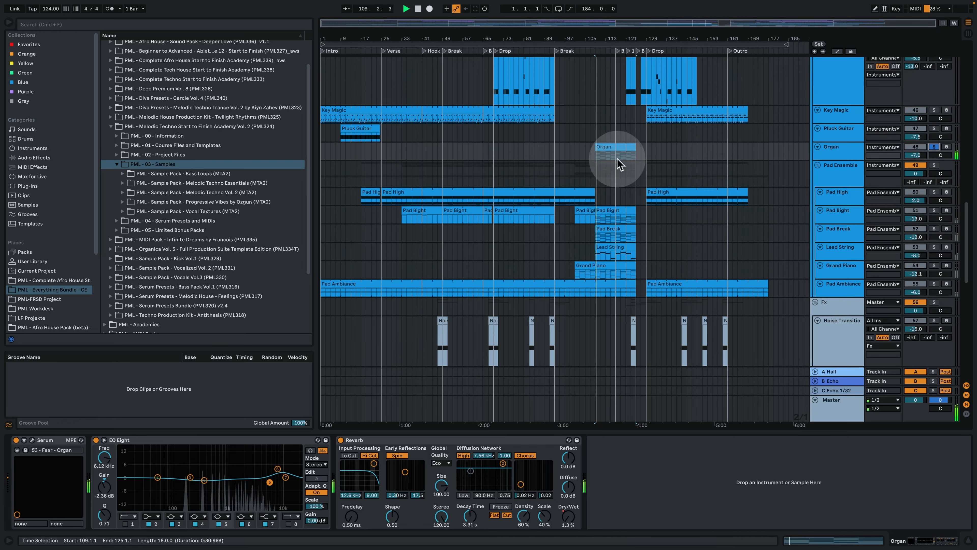
Examine the chord notes of the Organ clip, stop playback and return to the track's devices.
{"action": "double_click", "coordinate": [604, 147]}
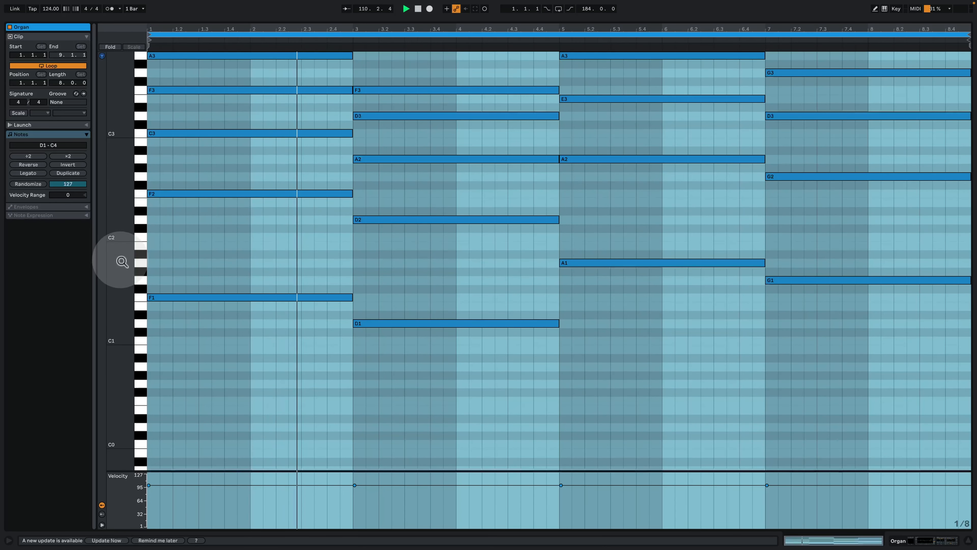
{"action": "left_click_drag", "start_coordinate": [121, 261], "coordinate": [112, 262]}
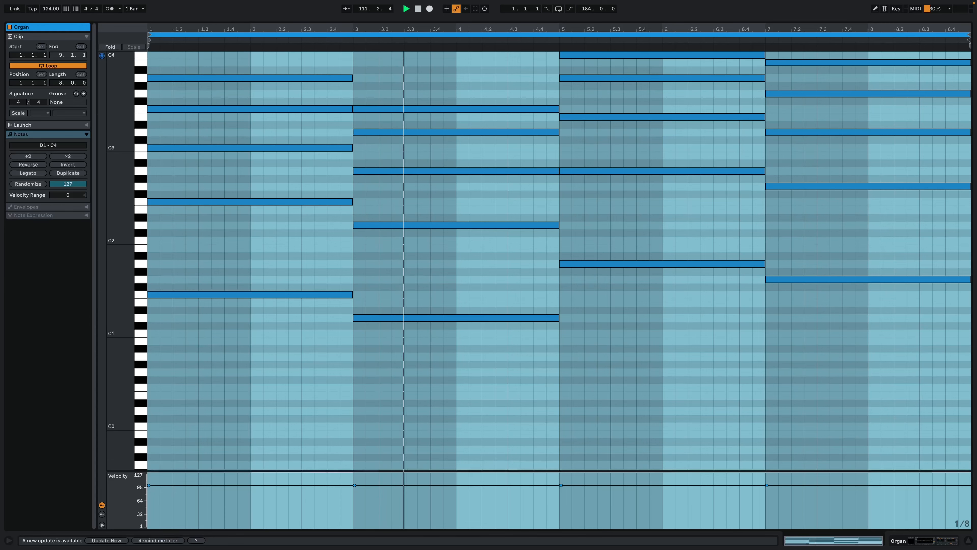
{"action": "left_click", "coordinate": [214, 259]}
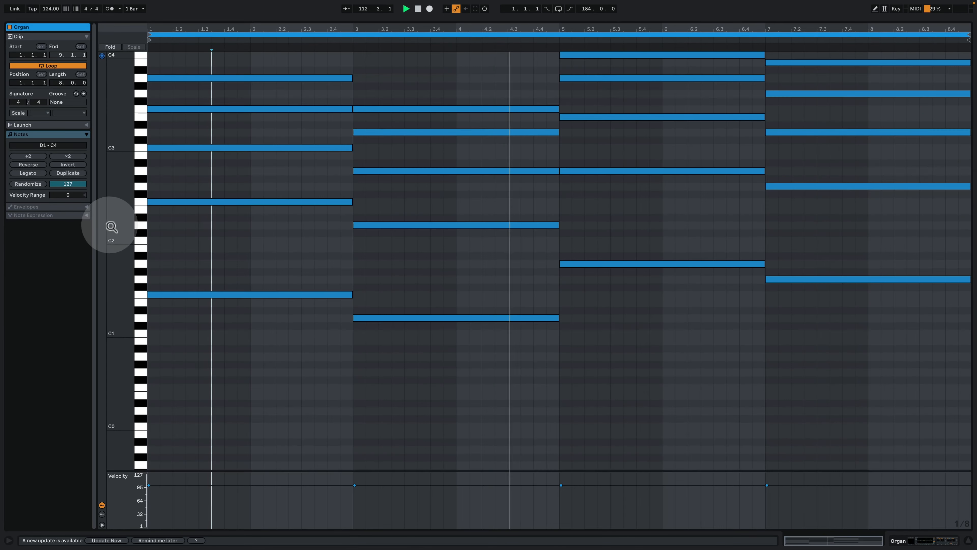
{"action": "mouse_move", "coordinate": [108, 225]}
{"action": "left_mouse_down"}
{"action": "mouse_move", "coordinate": [109, 332]}
{"action": "mouse_move", "coordinate": [130, 345]}
{"action": "mouse_move", "coordinate": [120, 344]}
{"action": "mouse_move", "coordinate": [122, 334]}
{"action": "left_mouse_up"}
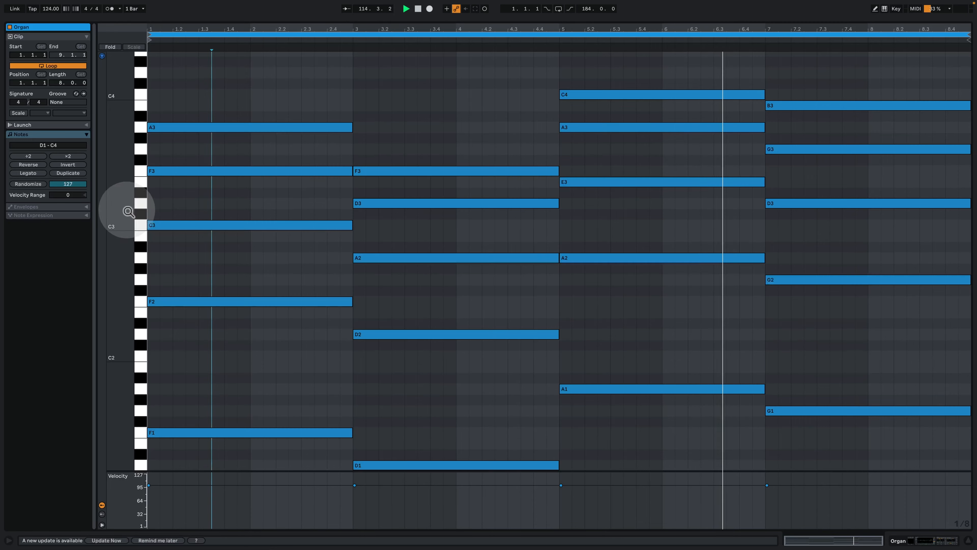
{"action": "scroll", "coordinate": [128, 211], "scroll_direction": "down", "scroll_amount": 1}
{"action": "key", "text": "space"}
{"action": "left_click", "coordinate": [935, 541]}
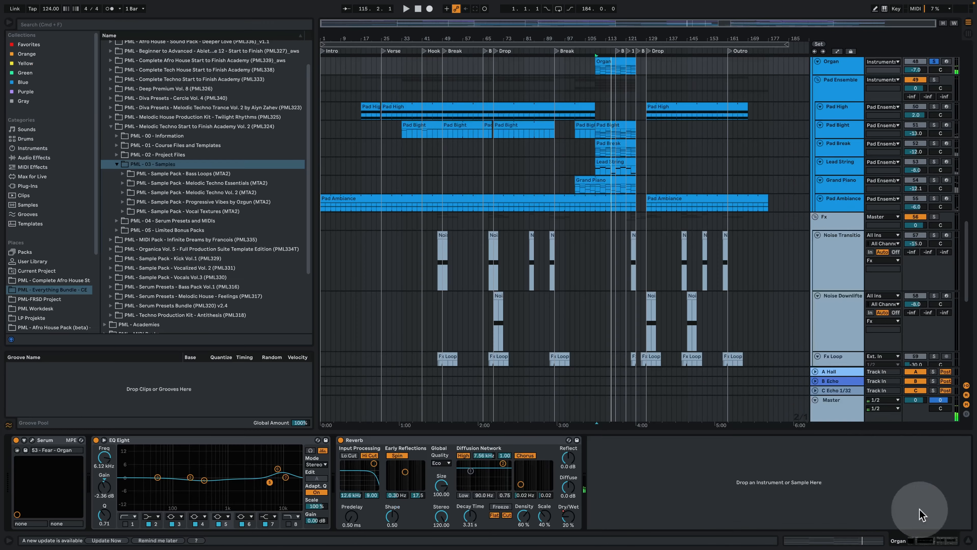
Inspect the Organ track's Serum patch while playing the clip, and close the patch window.
{"action": "scroll", "coordinate": [789, 226], "scroll_direction": "up", "scroll_amount": 2}
{"action": "scroll", "coordinate": [788, 230], "scroll_direction": "up", "scroll_amount": 1}
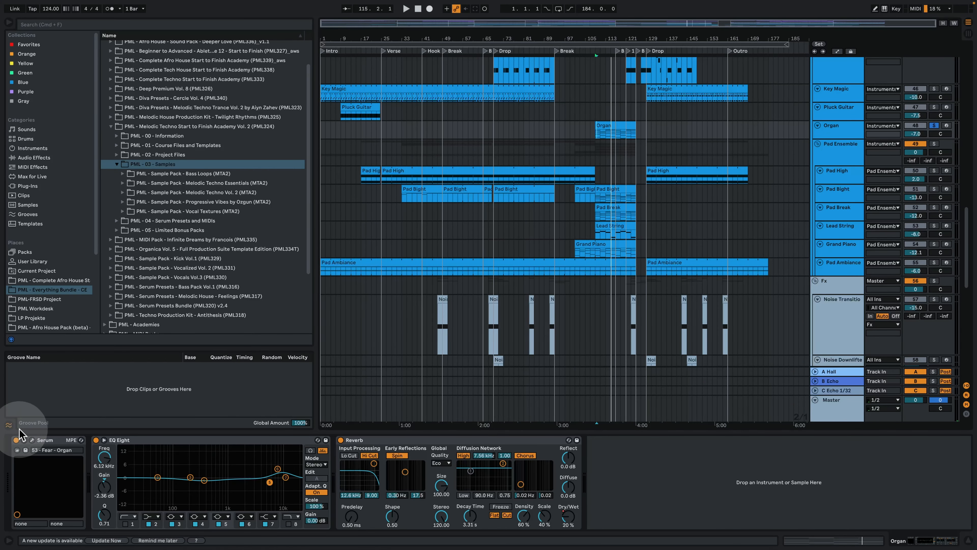
{"action": "left_click", "coordinate": [17, 449]}
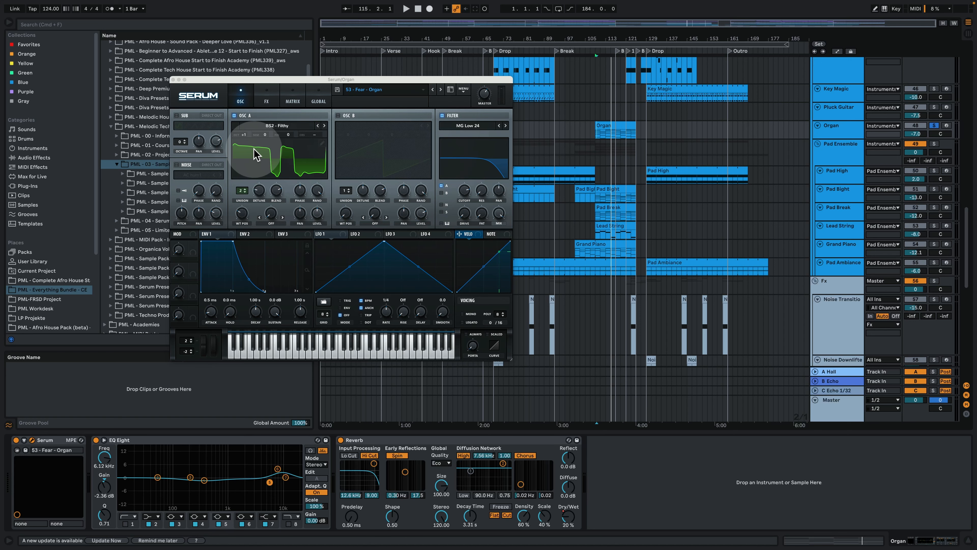
{"action": "key", "text": "space"}
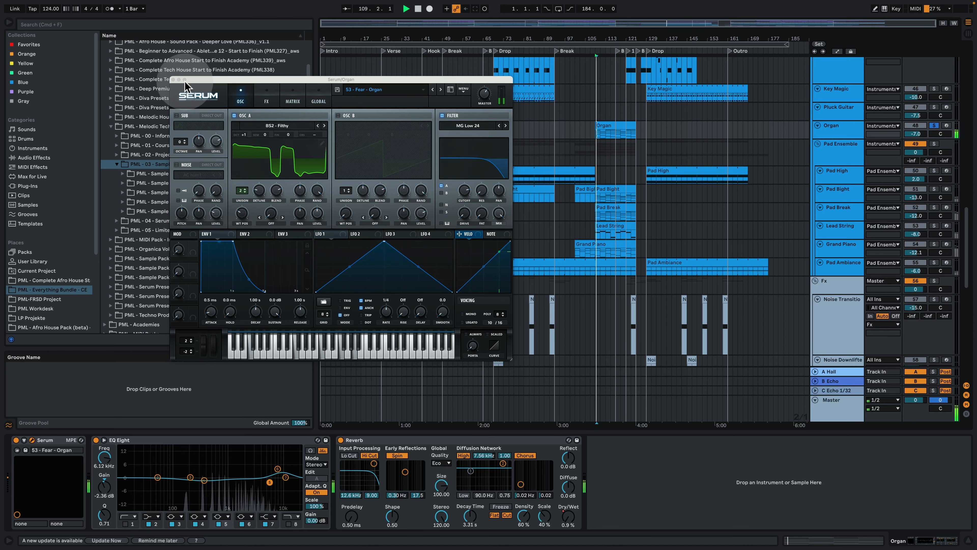
{"action": "left_click", "coordinate": [173, 80]}
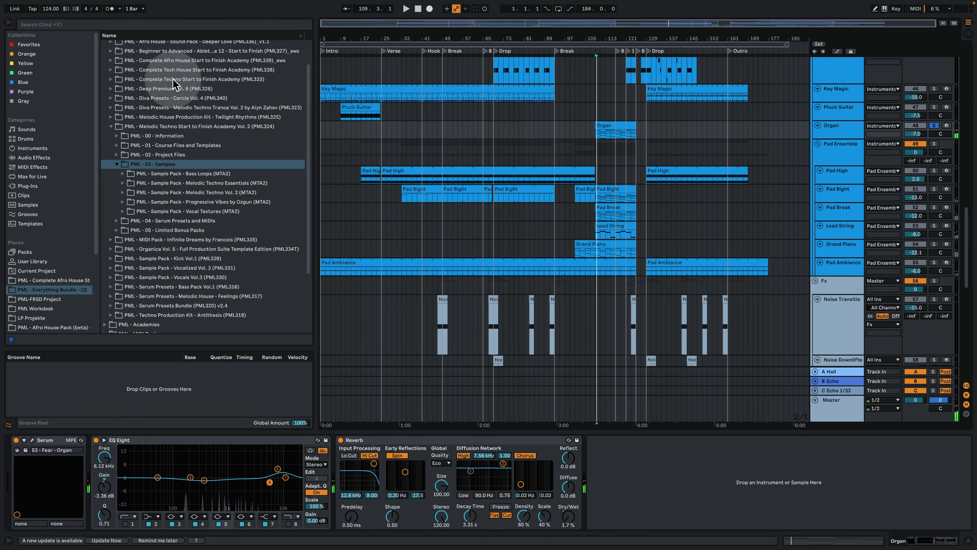
Unsolo the Organ track and play it together with the full mix from bar 109.
{"action": "left_click", "coordinate": [935, 126]}
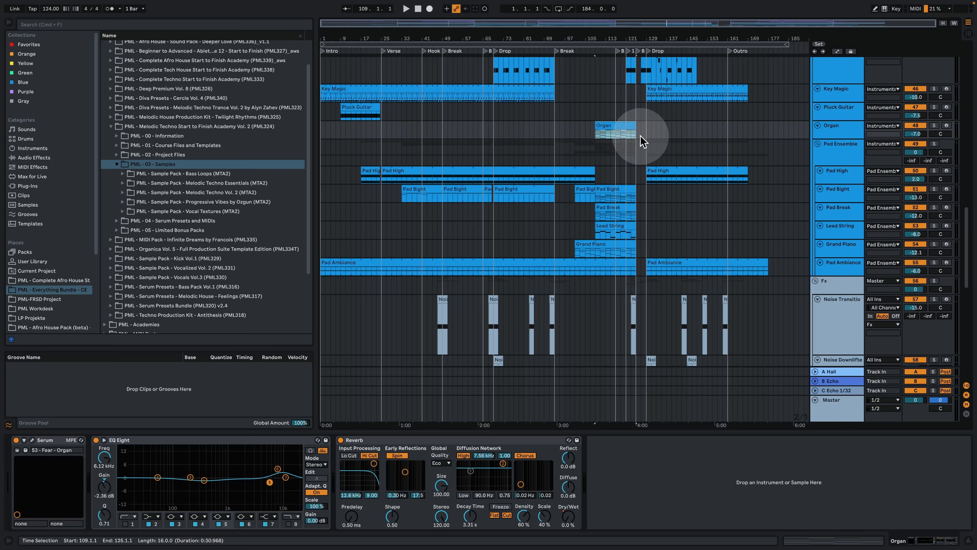
{"action": "key", "text": "space"}
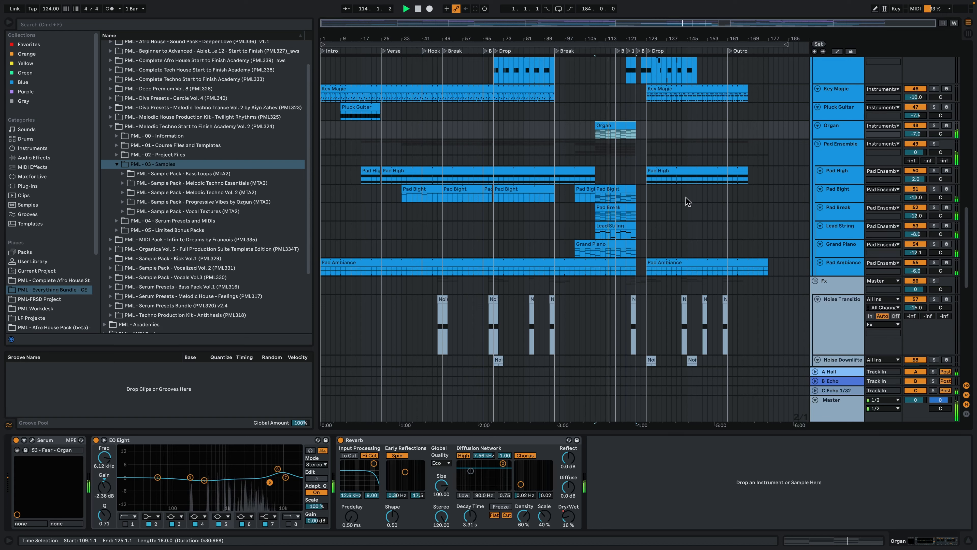
{"action": "left_click", "coordinate": [698, 209]}
{"action": "scroll", "coordinate": [698, 246], "scroll_direction": "up", "scroll_amount": 1}
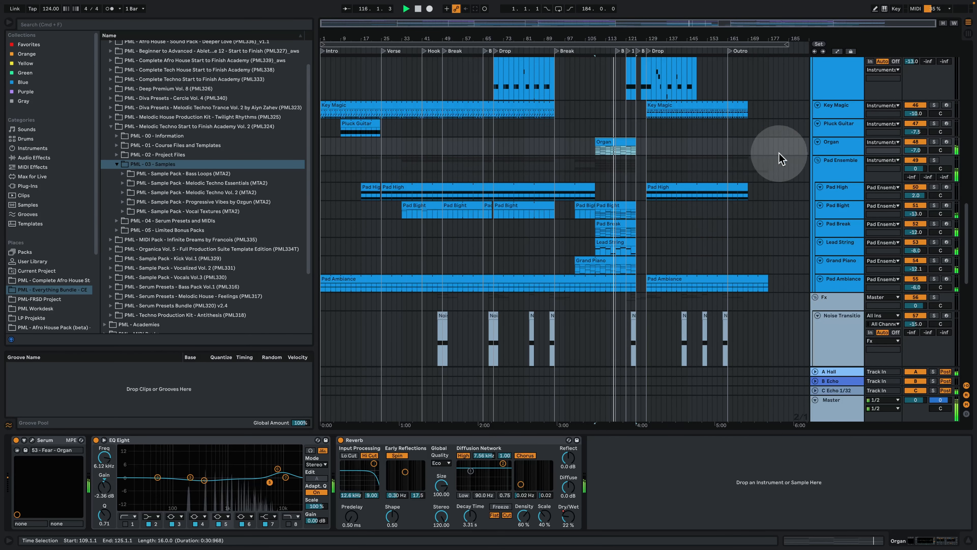
Solo the Organ track again, open its clip and highlight the first chord's notes from F1 to A3.
{"action": "left_click", "coordinate": [933, 142]}
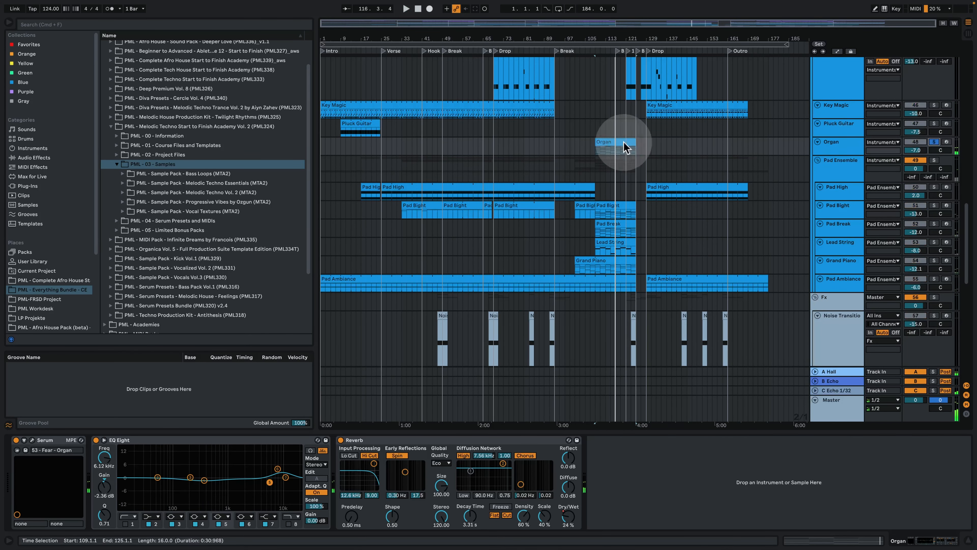
{"action": "double_click", "coordinate": [601, 142]}
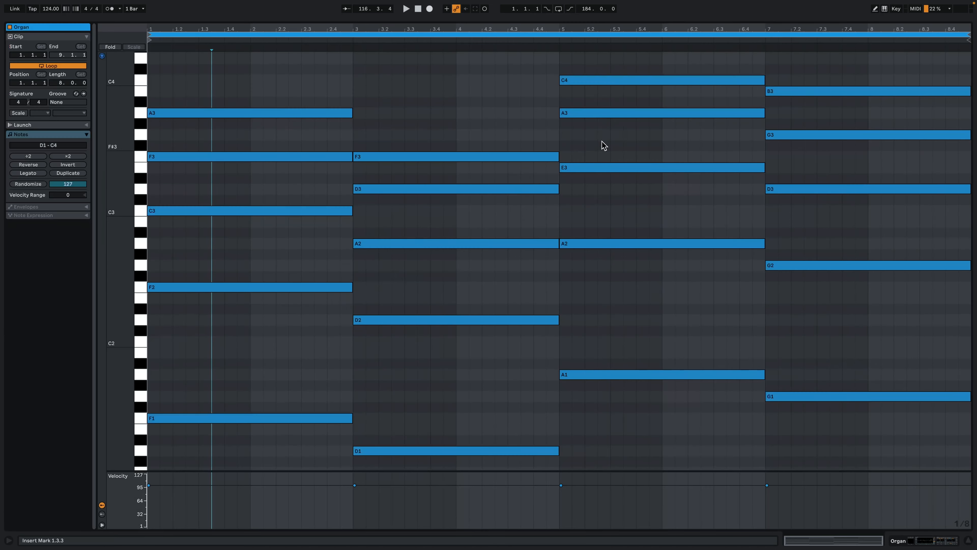
{"action": "left_click_drag", "start_coordinate": [191, 448], "coordinate": [189, 109]}
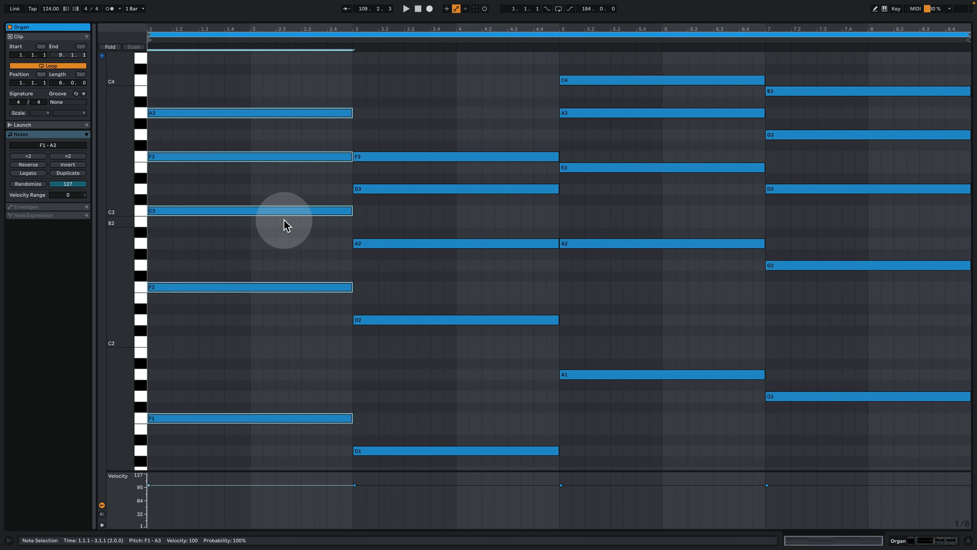
{"action": "left_click", "coordinate": [237, 182]}
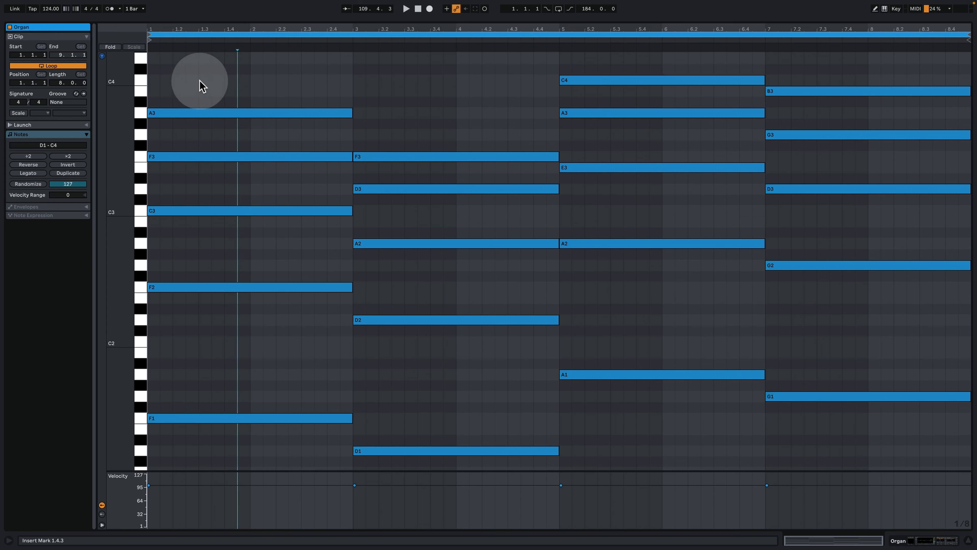
Move the first chord's A3 note down an octave to A2 and select the chord's notes from F2 to F3.
{"action": "left_click_drag", "start_coordinate": [197, 89], "coordinate": [197, 144]}
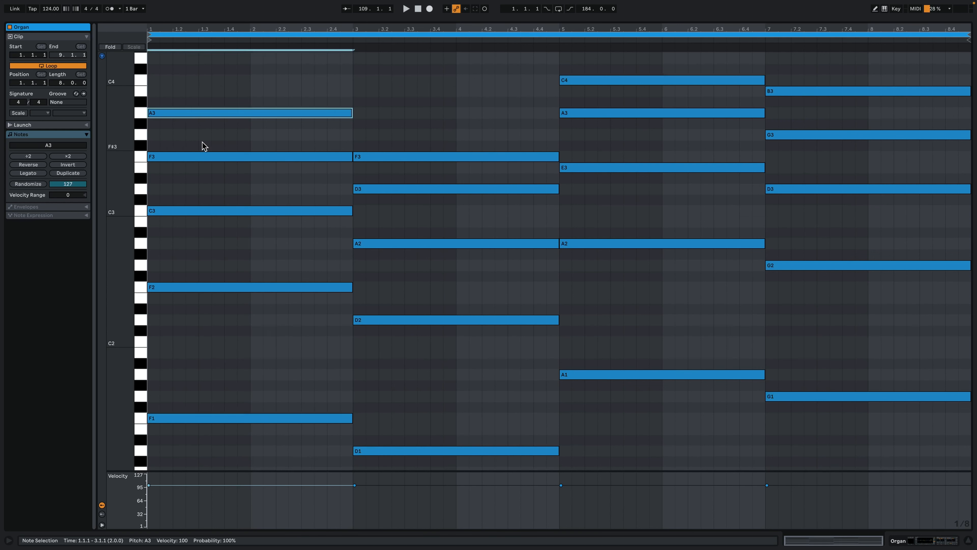
{"action": "key", "text": "shift+Down"}
{"action": "left_click", "coordinate": [165, 324]}
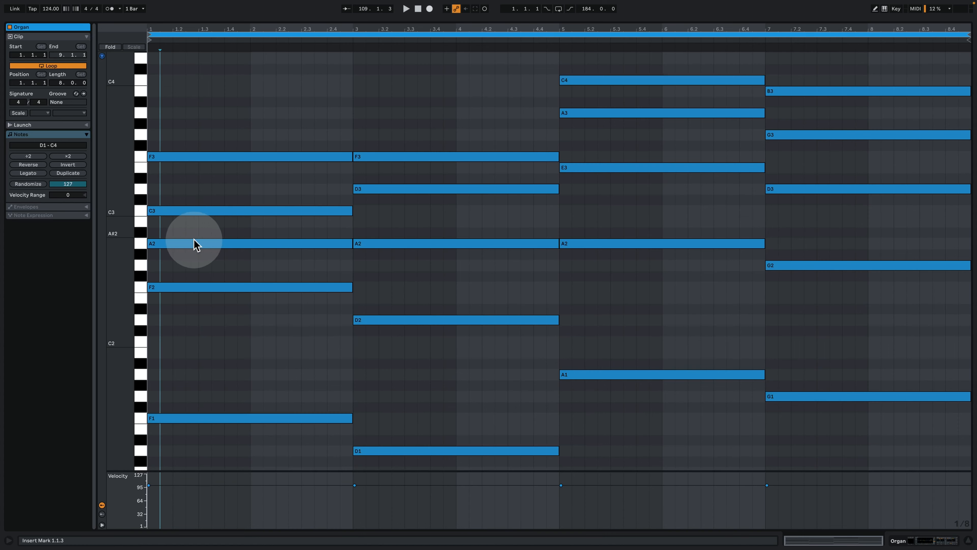
{"action": "scroll", "coordinate": [194, 245], "scroll_direction": "up", "scroll_amount": 3}
{"action": "left_click", "coordinate": [211, 381]}
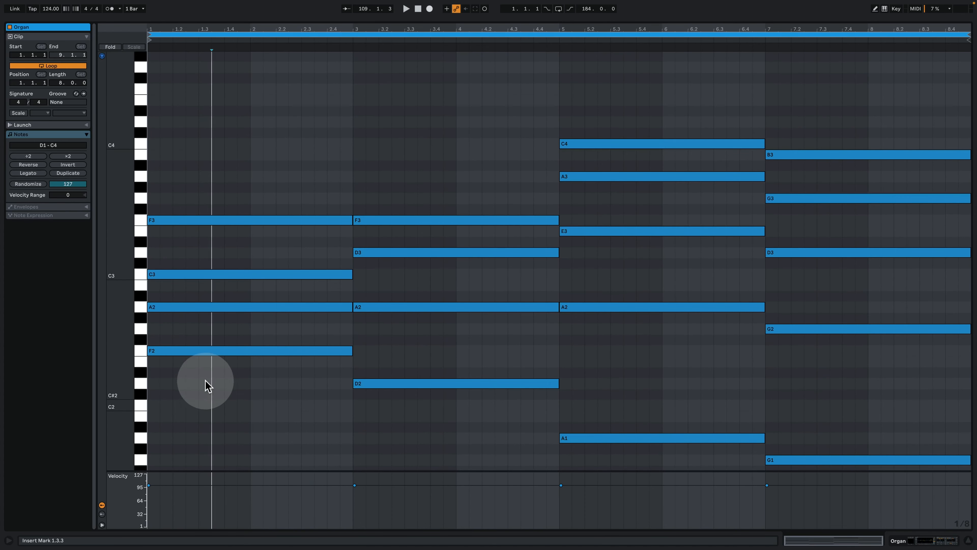
{"action": "left_click_drag", "start_coordinate": [206, 385], "coordinate": [190, 135]}
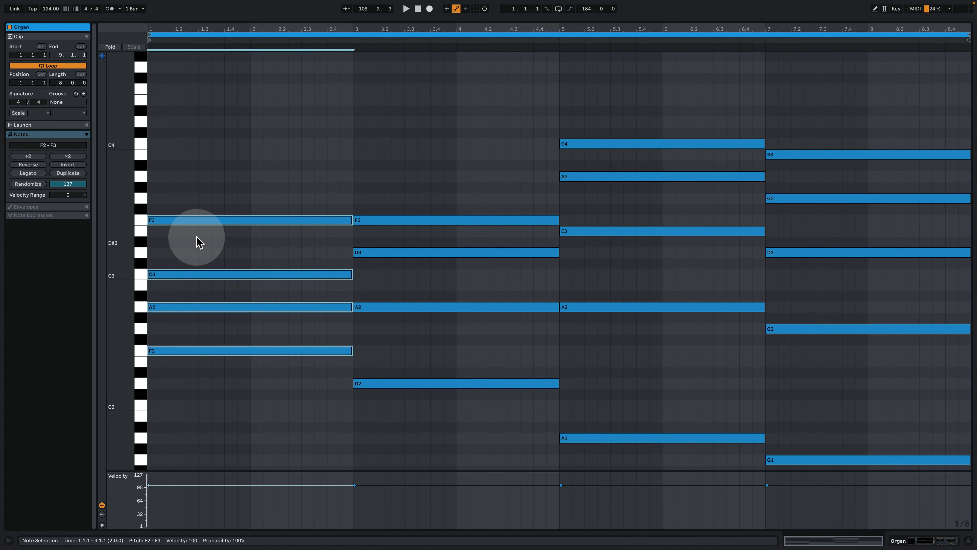
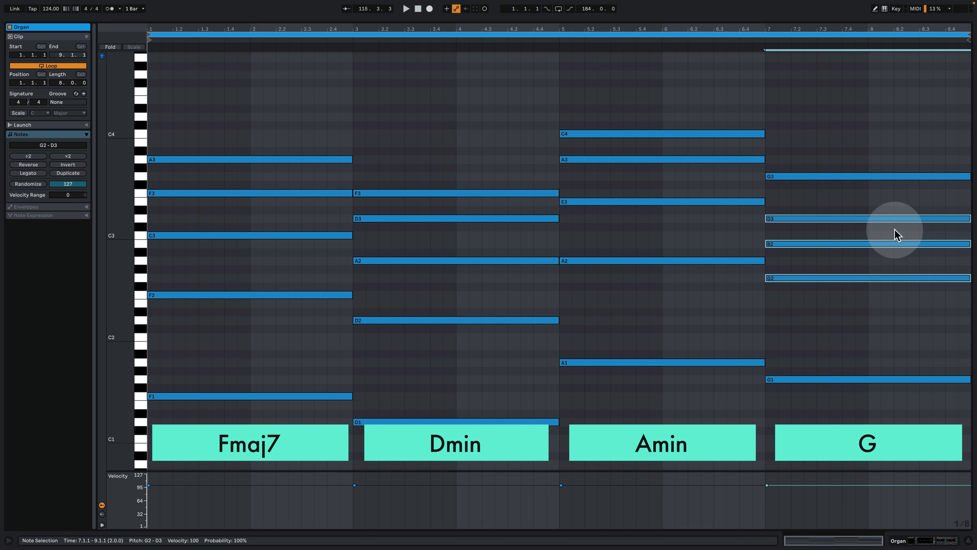
Move the B2 note of the last chord up an octave to B3.
{"action": "left_click", "coordinate": [862, 245]}
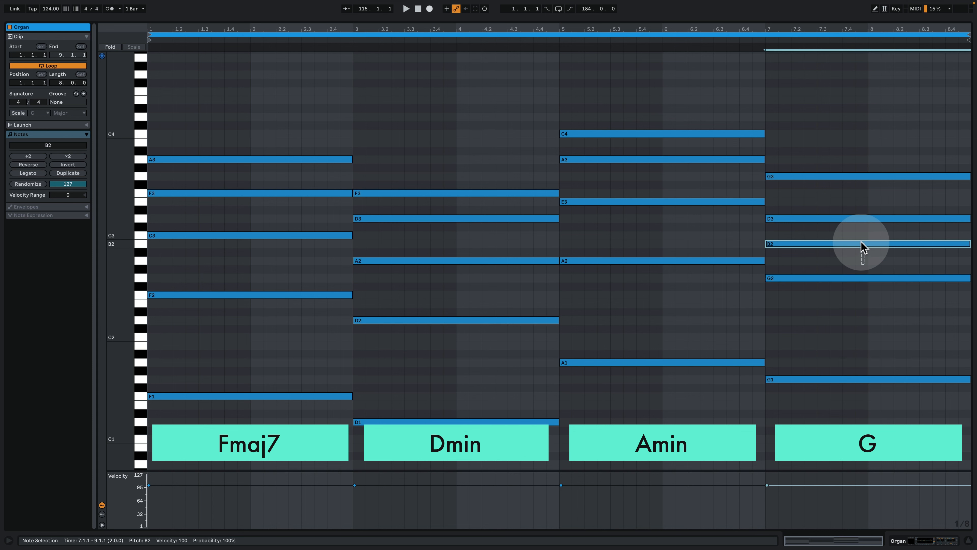
{"action": "key", "text": "shift+Up"}
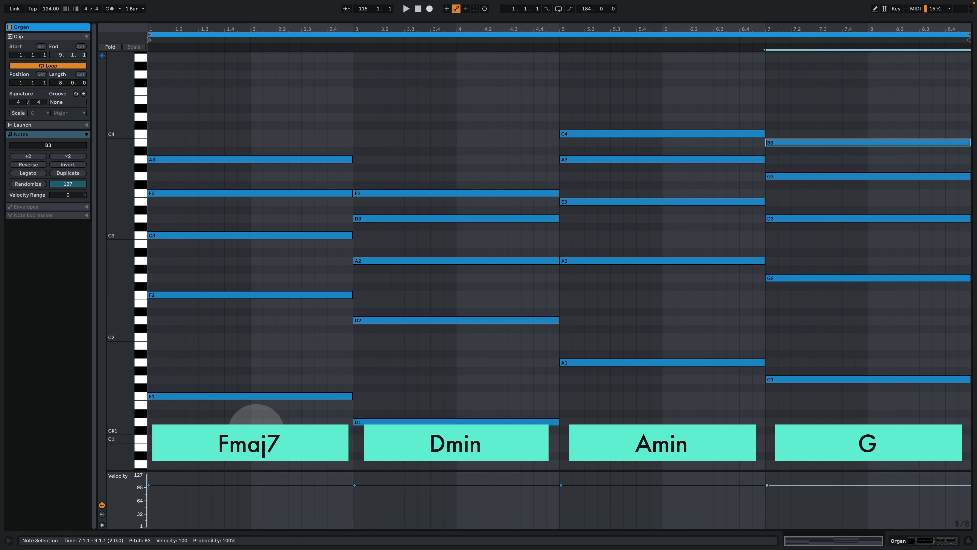
Highlight all notes of the first chord, F1 to A3, followed by those of the second chord, D1 to F3.
{"action": "left_click_drag", "start_coordinate": [256, 423], "coordinate": [247, 159]}
{"action": "left_click", "coordinate": [262, 233]}
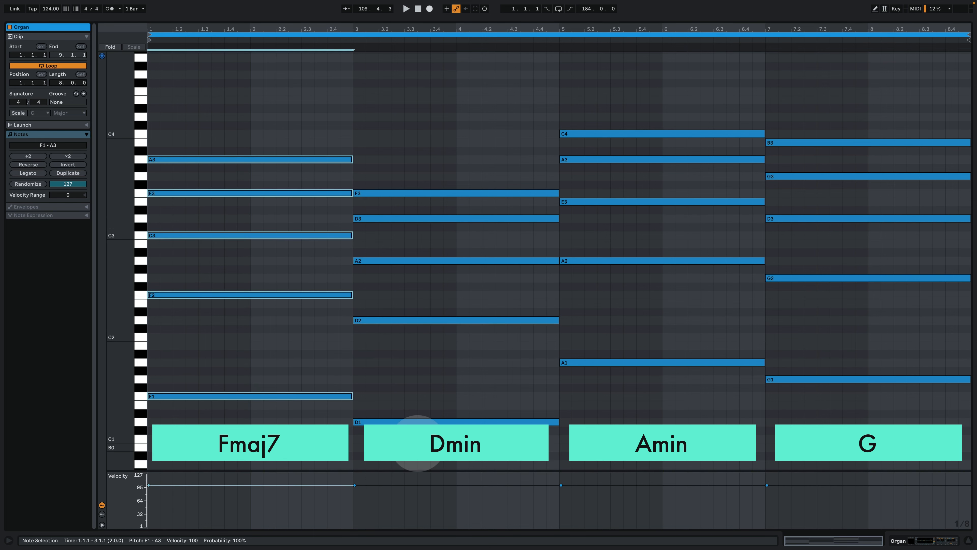
{"action": "left_click_drag", "start_coordinate": [417, 443], "coordinate": [404, 169]}
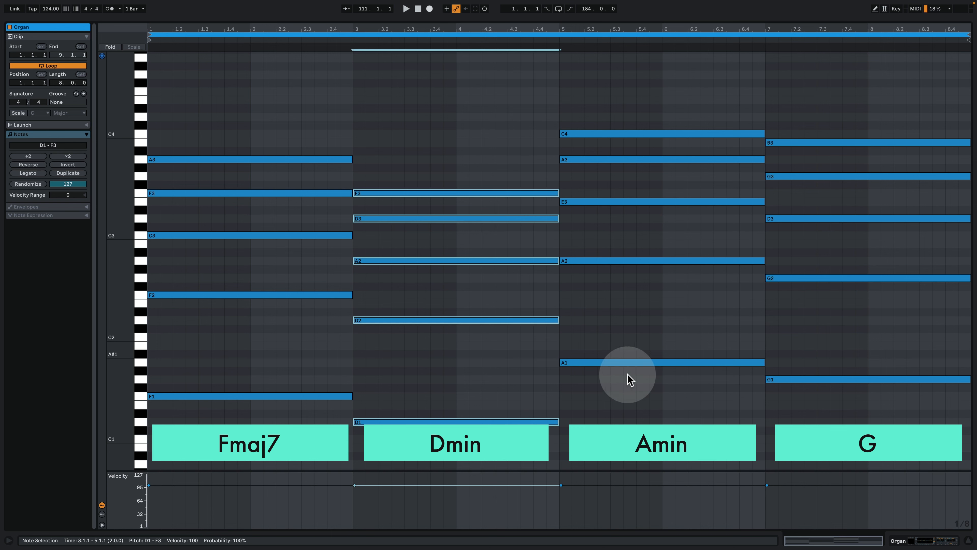
Highlight the Organ clip's third chord, A1 to C4, and fourth chord, G1 to B3, before returning to the arrangement.
{"action": "left_click_drag", "start_coordinate": [650, 420], "coordinate": [623, 66]}
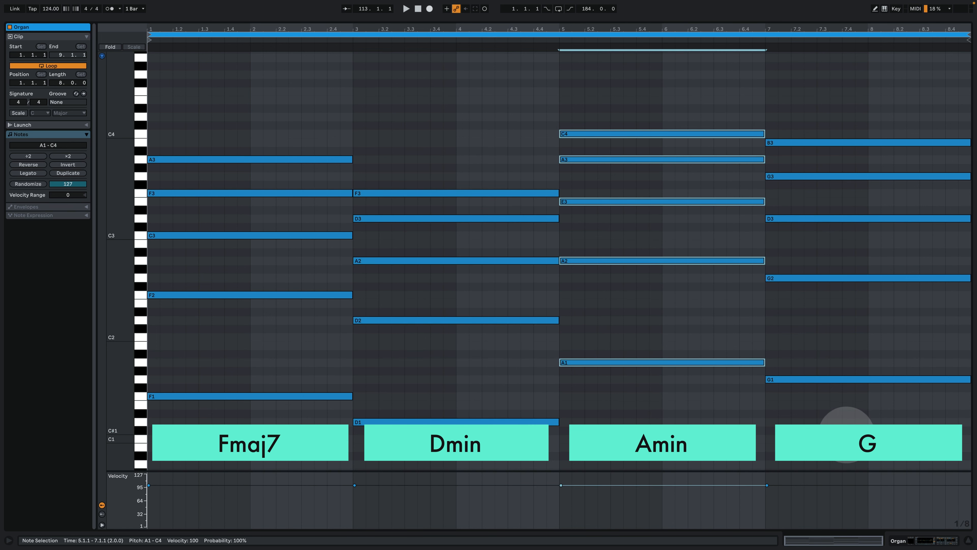
{"action": "left_click_drag", "start_coordinate": [848, 424], "coordinate": [824, 70]}
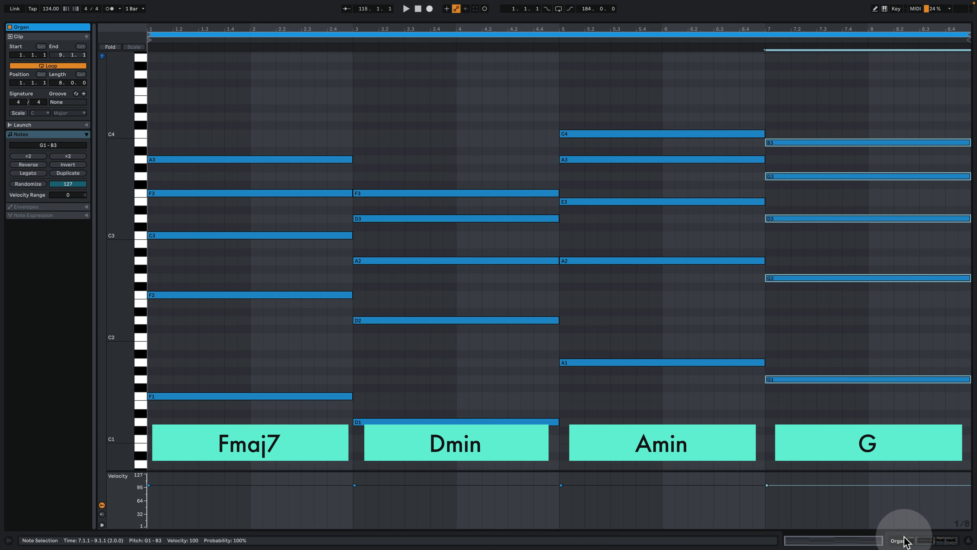
{"action": "left_click", "coordinate": [915, 543]}
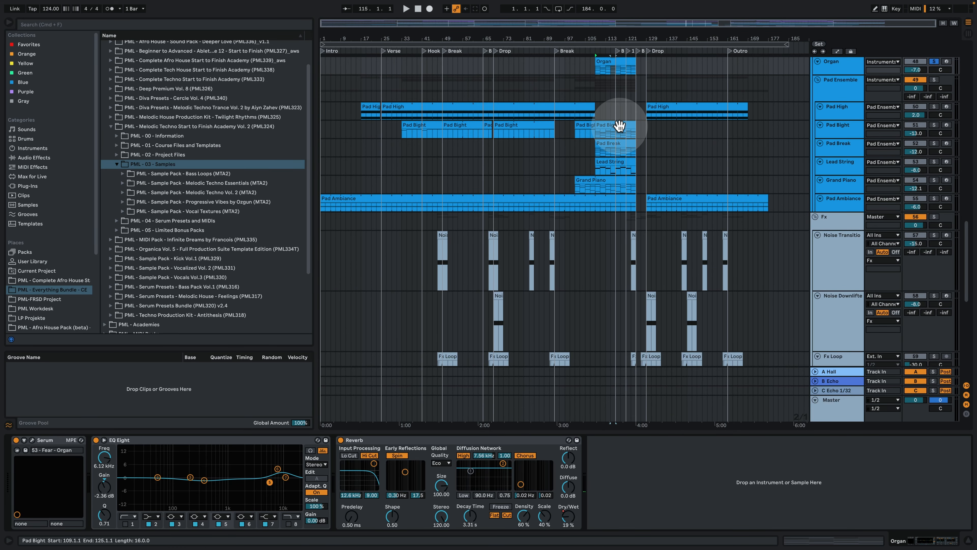
Solo the Grand Piano track, play it from bar 101 and open its clip.
{"action": "scroll", "coordinate": [778, 148], "scroll_direction": "up", "scroll_amount": 2}
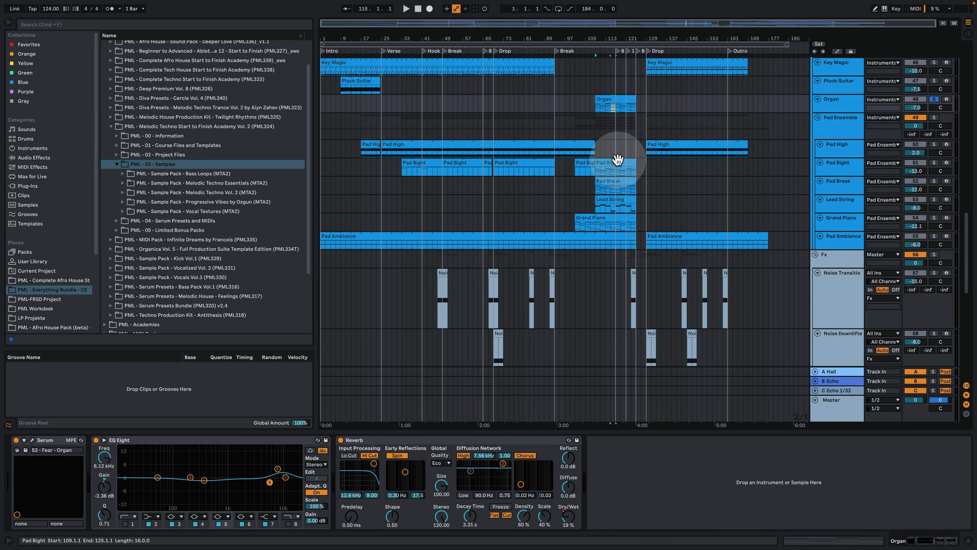
{"action": "left_click", "coordinate": [629, 225]}
{"action": "left_click", "coordinate": [934, 217]}
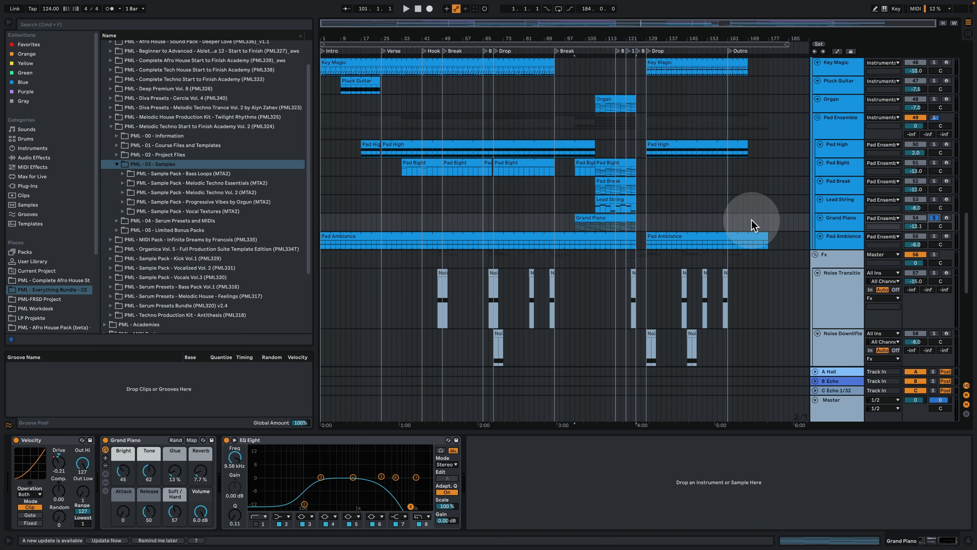
{"action": "key", "text": "space"}
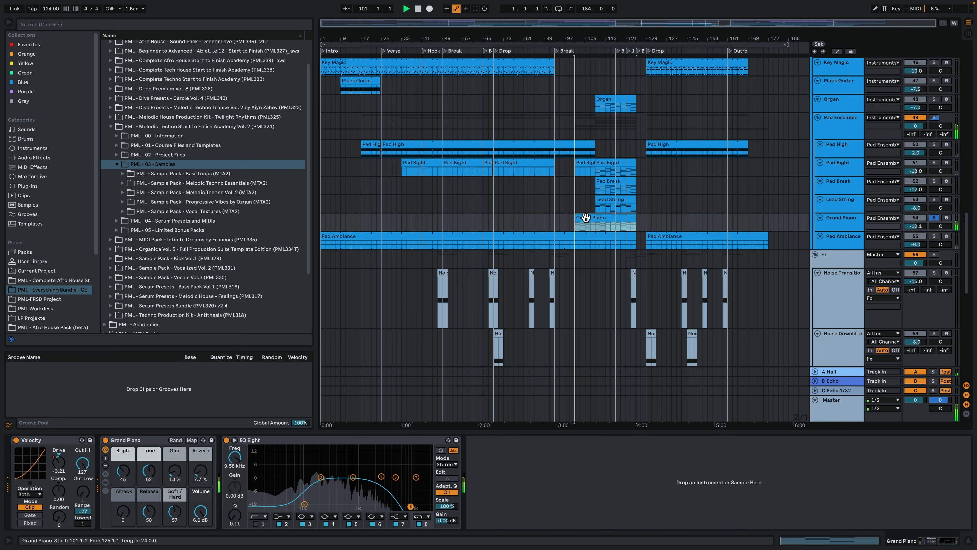
{"action": "double_click", "coordinate": [586, 217]}
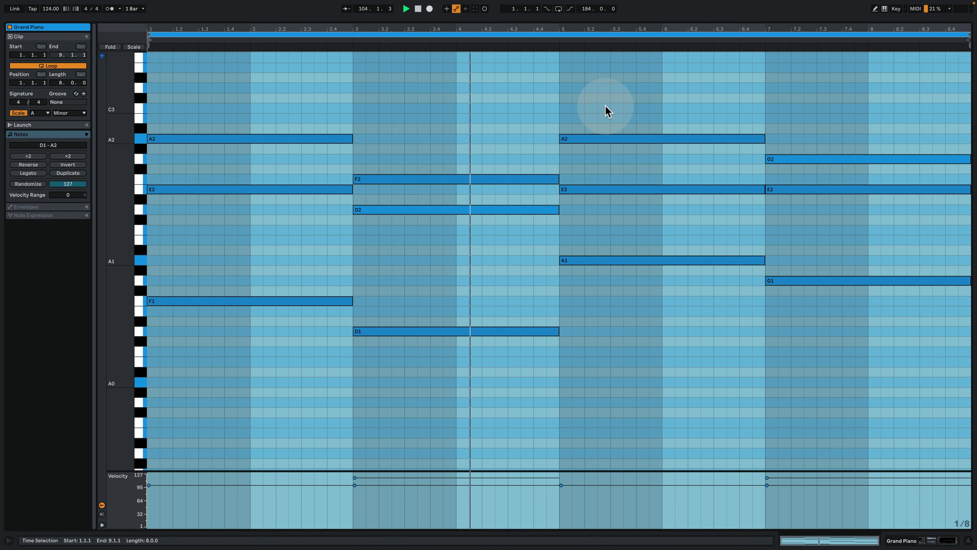
Highlight the third, last (G1 to G2) and first (F1 to A2) chords of the Grand Piano clip, then return to the arrangement.
{"action": "left_click_drag", "start_coordinate": [610, 100], "coordinate": [677, 357]}
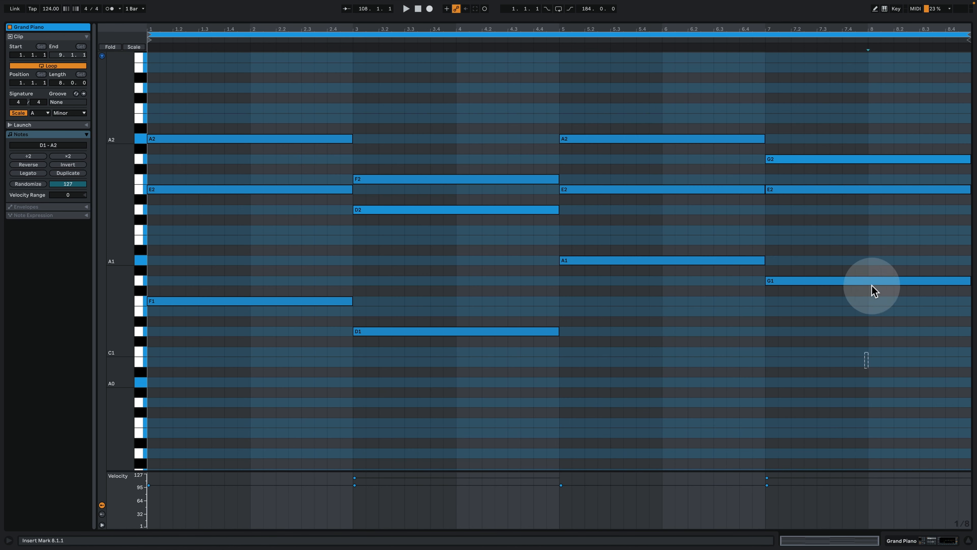
{"action": "left_click_drag", "start_coordinate": [872, 290], "coordinate": [824, 64]}
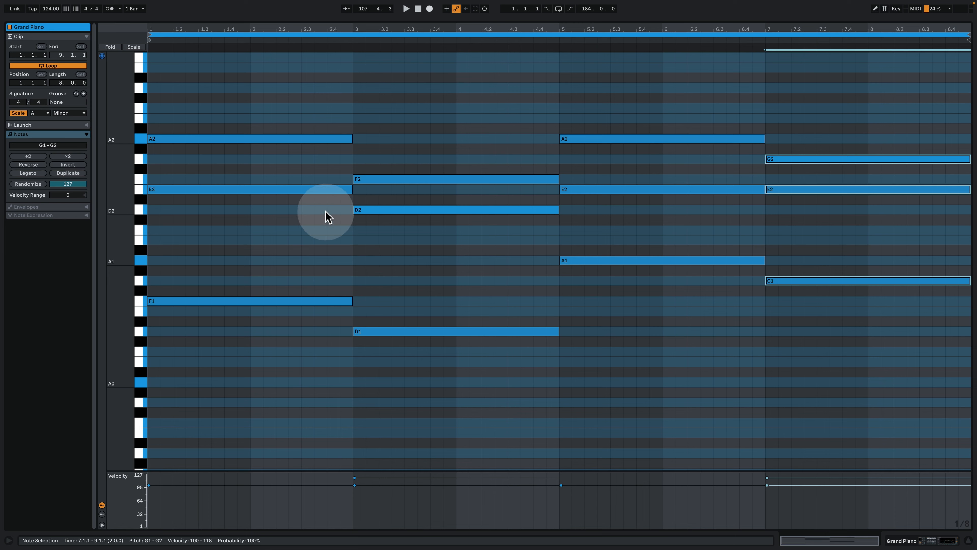
{"action": "scroll", "coordinate": [326, 217], "scroll_direction": "up", "scroll_amount": 2}
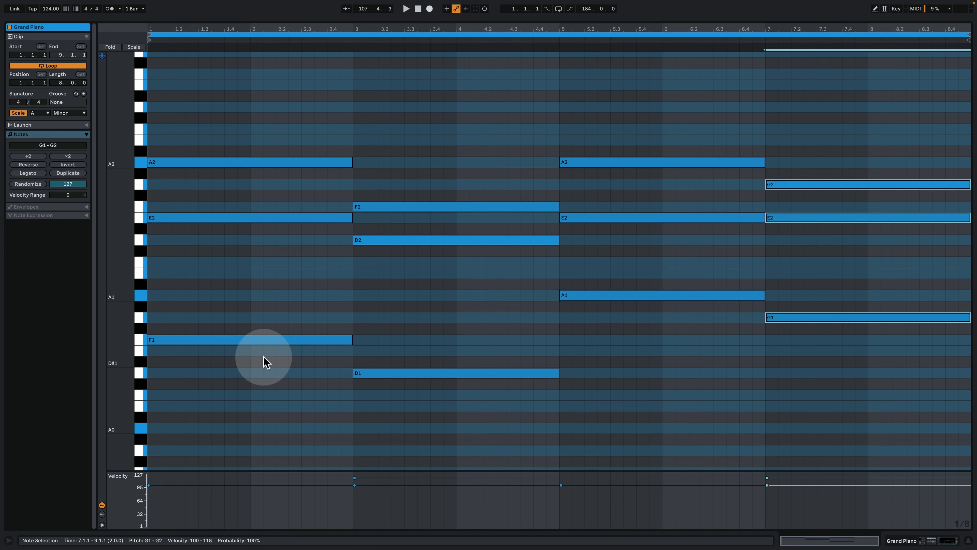
{"action": "left_click_drag", "start_coordinate": [264, 418], "coordinate": [250, 104]}
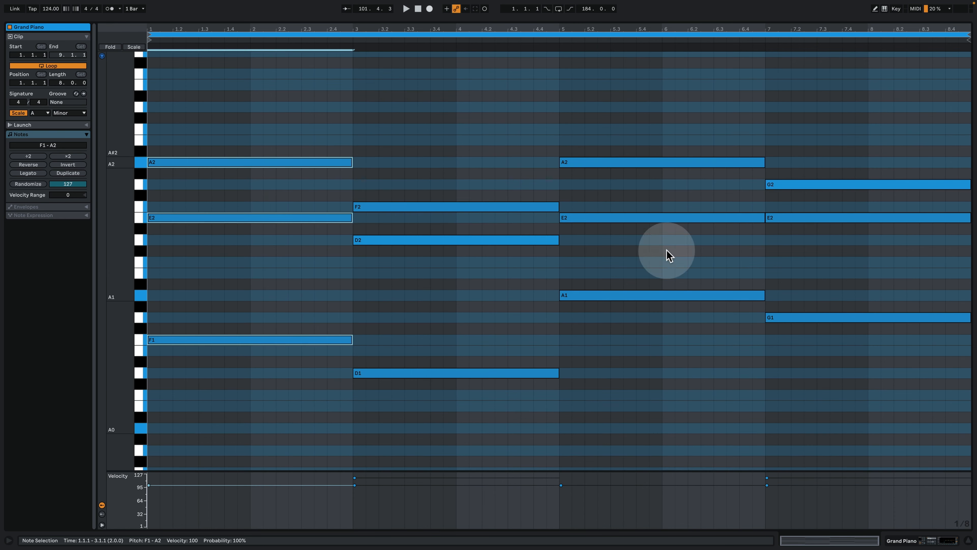
{"action": "left_click", "coordinate": [917, 542]}
Audition the soloed Grand Piano at several points of the break, including from bar 111 and bar 121.
{"action": "scroll", "coordinate": [711, 269], "scroll_direction": "up", "scroll_amount": 5}
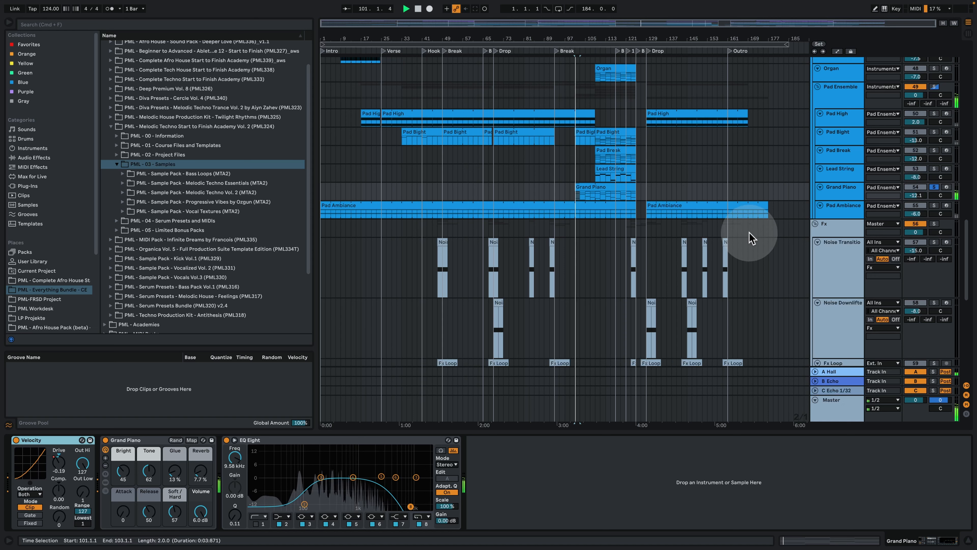
{"action": "key", "text": "space"}
{"action": "left_click", "coordinate": [602, 193]}
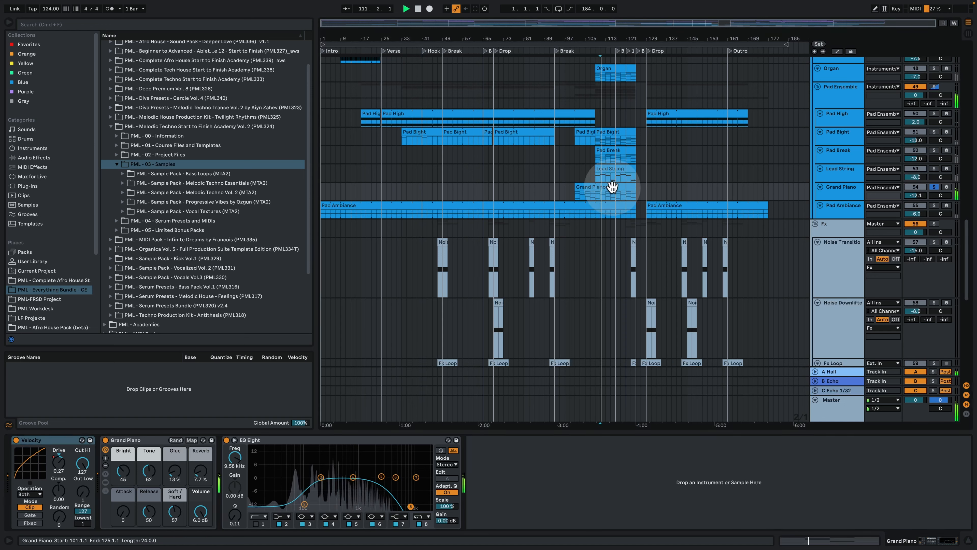
{"action": "left_click", "coordinate": [627, 198]}
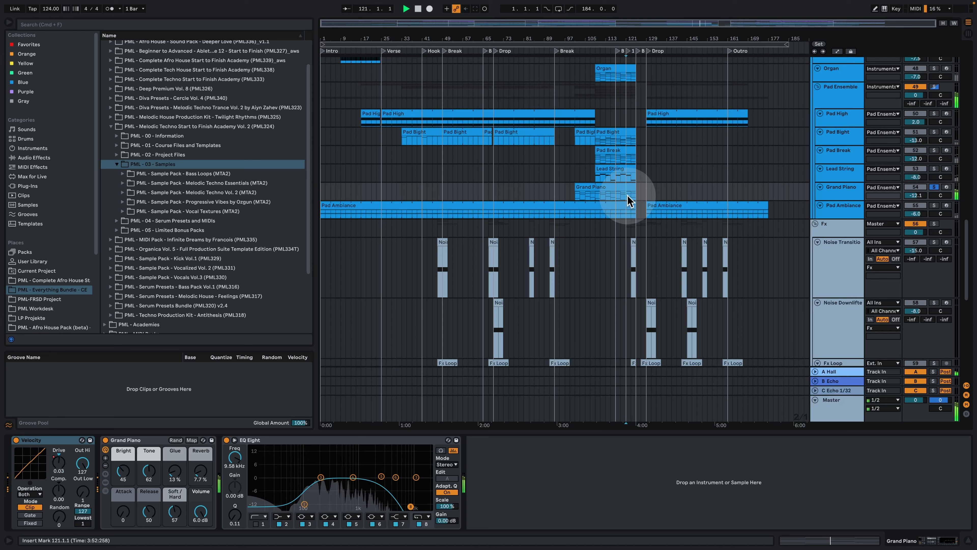
{"action": "key", "text": "space"}
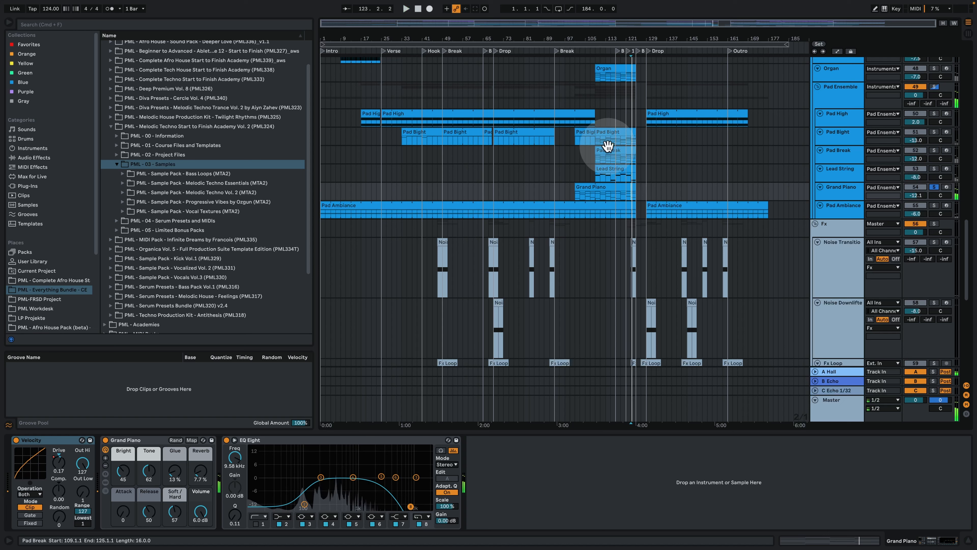
Solo the Pad Bight track, play it from bar 109 and open its Serum patch to inspect the oscillators' unison settings.
{"action": "left_click", "coordinate": [614, 131]}
{"action": "left_click", "coordinate": [937, 133]}
{"action": "left_click", "coordinate": [939, 134]}
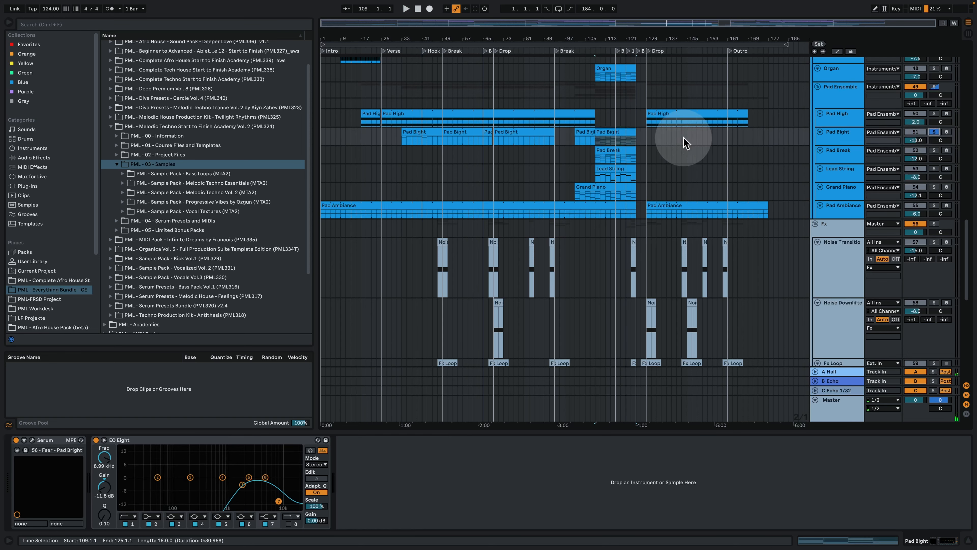
{"action": "key", "text": "space"}
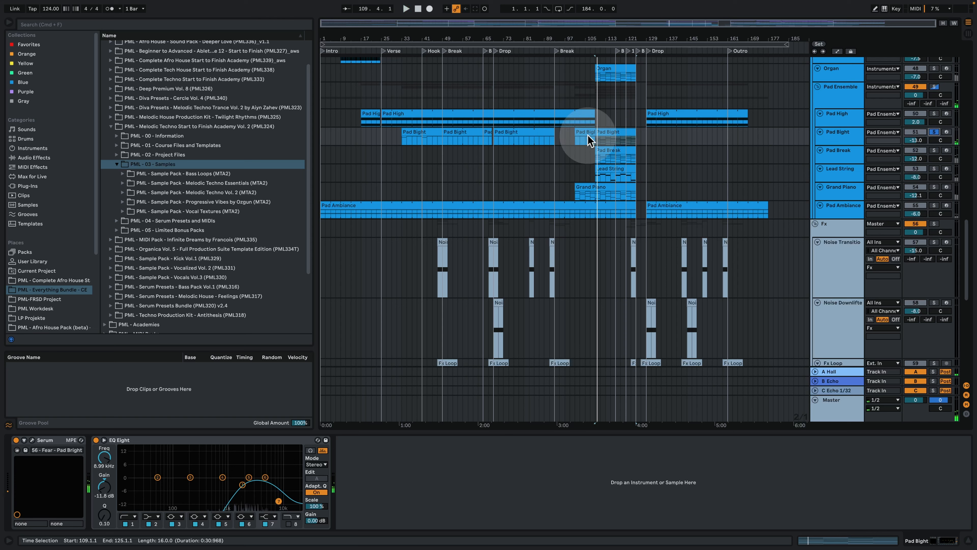
{"action": "left_click", "coordinate": [32, 440]}
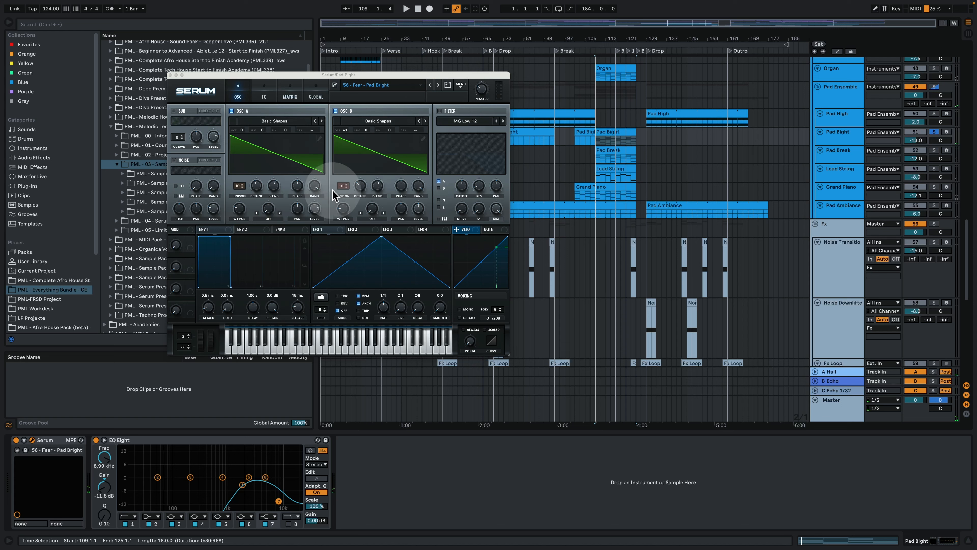
{"action": "left_click", "coordinate": [243, 184]}
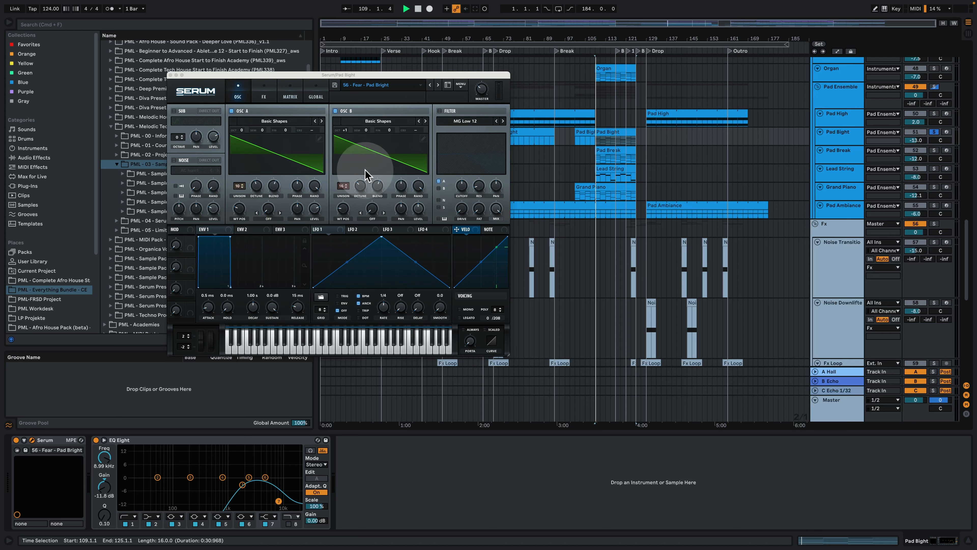
Audition the Pad Bight part from bar 117 and close its Serum window.
{"action": "left_click", "coordinate": [610, 139]}
{"action": "left_click", "coordinate": [616, 142]}
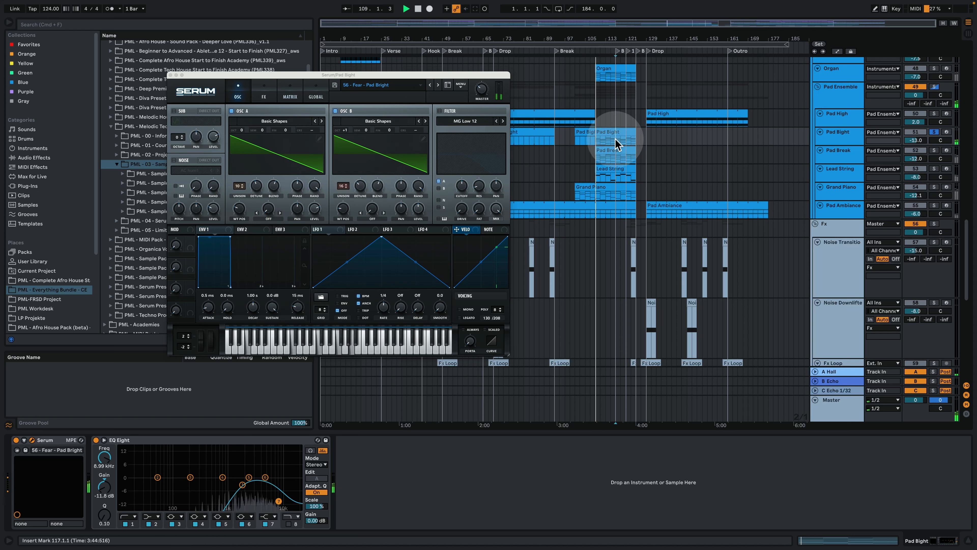
{"action": "key", "text": "space"}
{"action": "key", "text": "space"}
{"action": "key", "text": "space"}
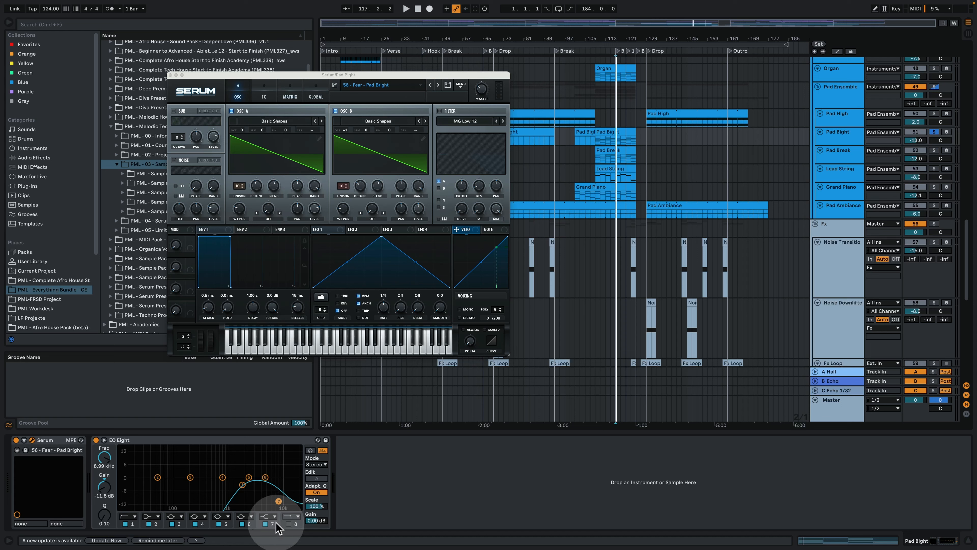
{"action": "key", "text": "space"}
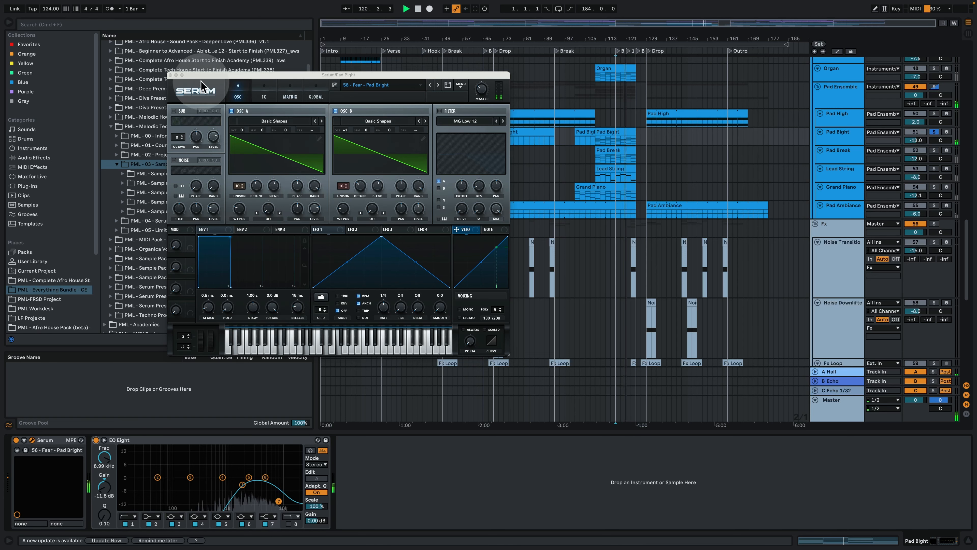
{"action": "left_click", "coordinate": [170, 74]}
Select the Pad Break clip, solo its track and play it from bar 109.
{"action": "left_click", "coordinate": [619, 154]}
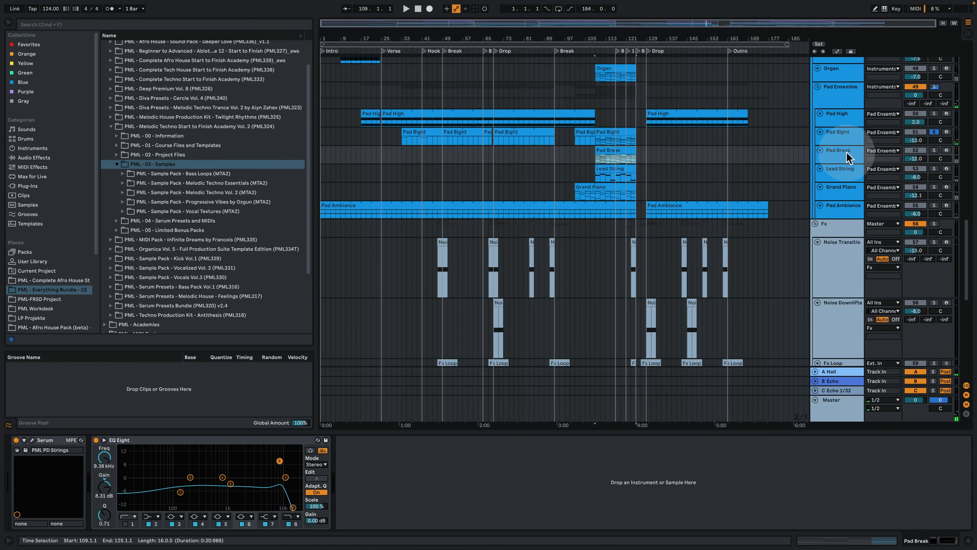
{"action": "left_click", "coordinate": [934, 150]}
{"action": "left_click", "coordinate": [619, 148]}
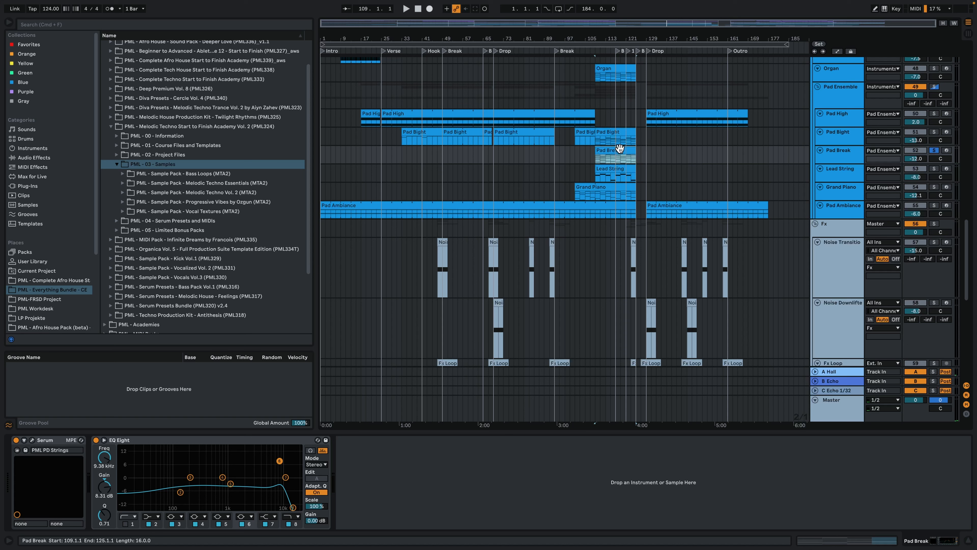
{"action": "key", "text": "space"}
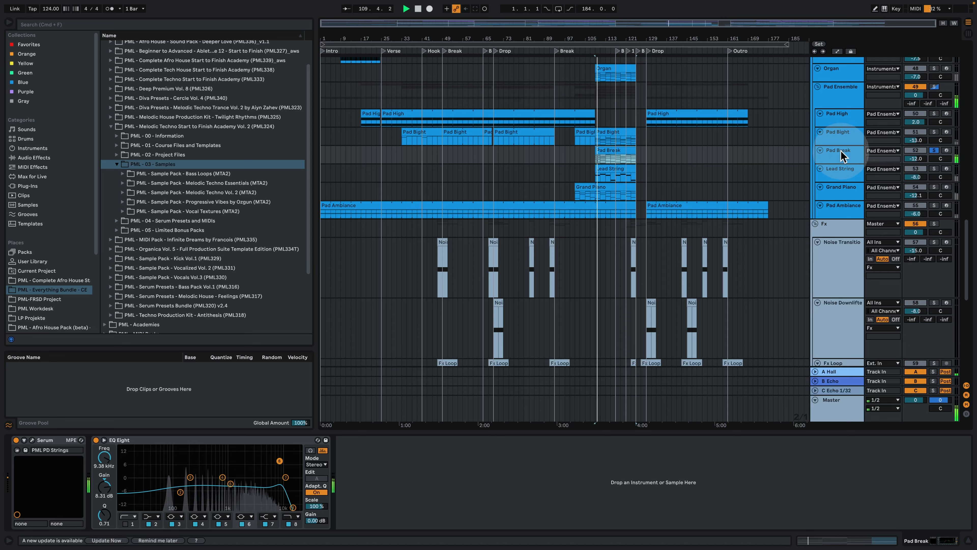
{"action": "key", "text": "space"}
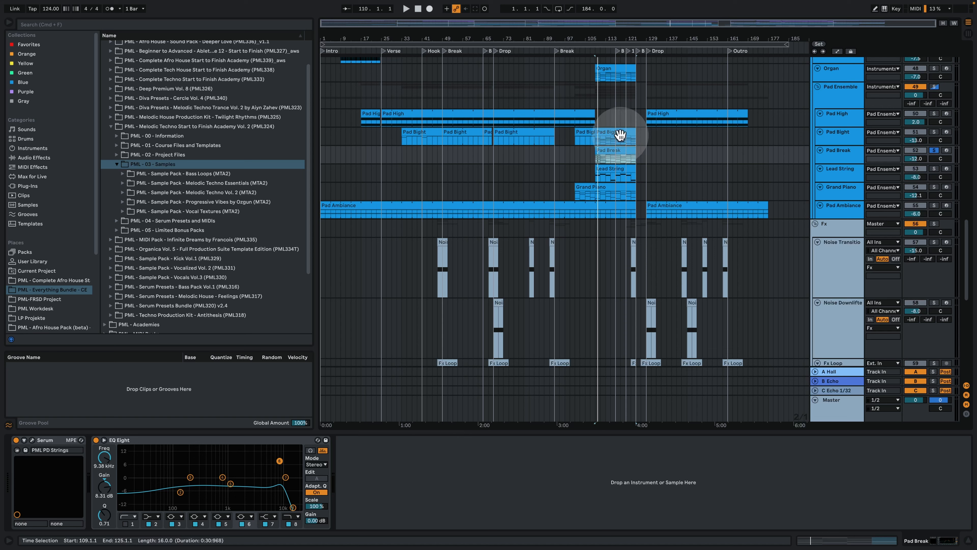
Inspect Pad Break's Serum patch, play it on, close the patch window and solo Pad Bight alongside it.
{"action": "left_click", "coordinate": [33, 440]}
{"action": "key", "text": "space"}
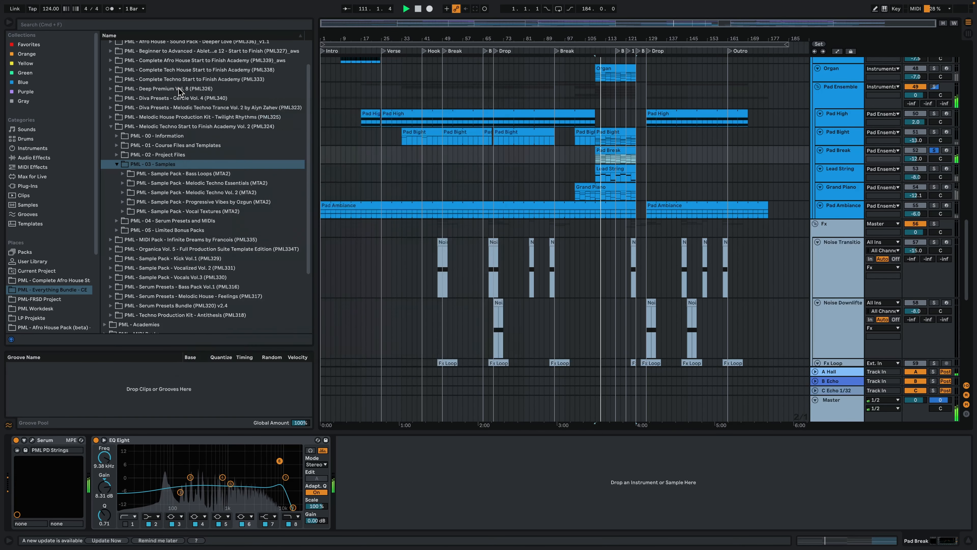
{"action": "left_click", "coordinate": [178, 89]}
{"action": "left_click", "coordinate": [933, 132]}
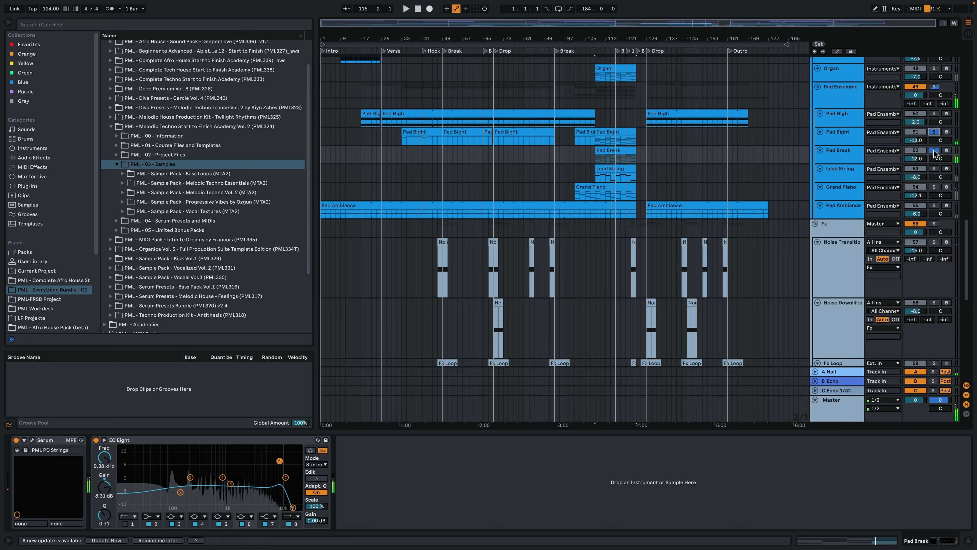
Solo the Lead String track and audition its part from bars 119, 115 and 113.
{"action": "left_click", "coordinate": [845, 173]}
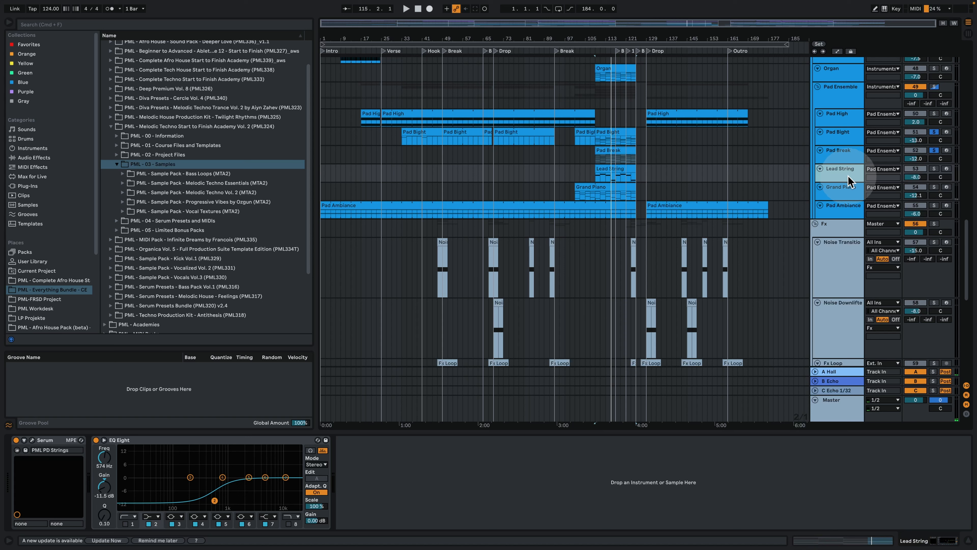
{"action": "left_click", "coordinate": [937, 170]}
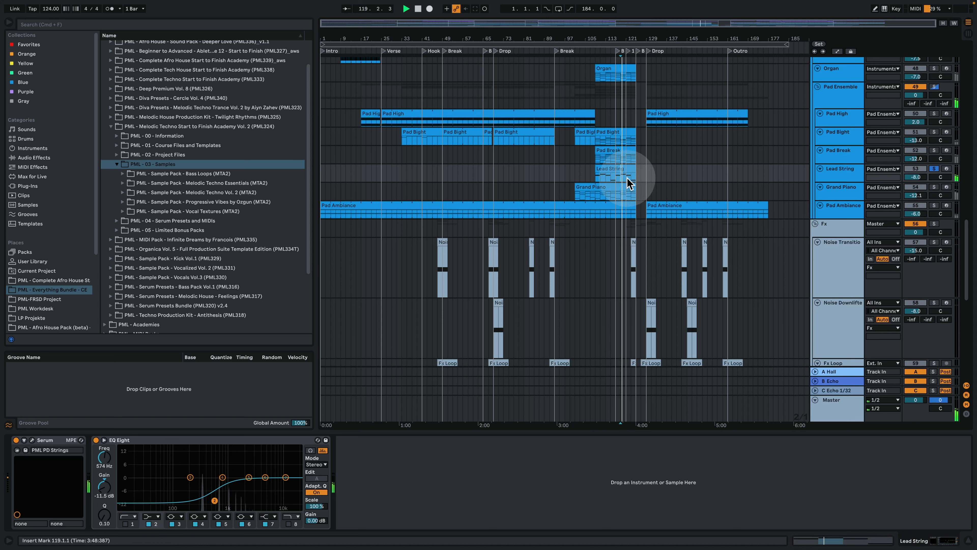
{"action": "key", "text": "space"}
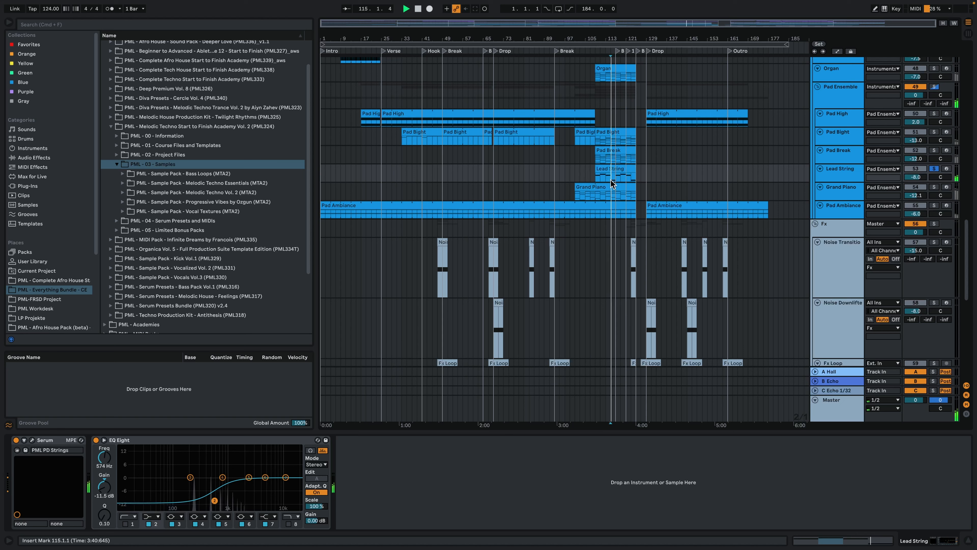
{"action": "key", "text": "space"}
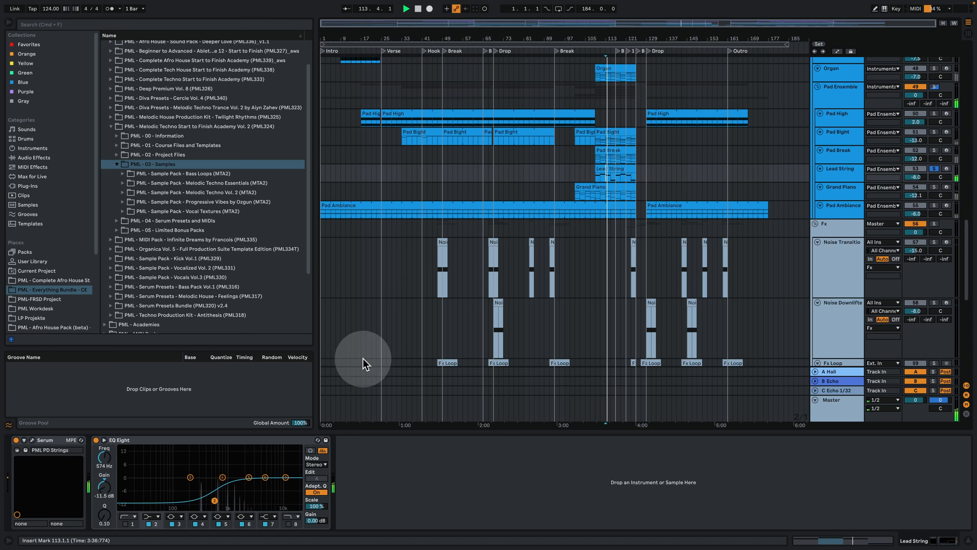
Inspect Lead String's PML PD Strings patch in Serum, close the window and unsolo the track.
{"action": "left_click", "coordinate": [32, 439]}
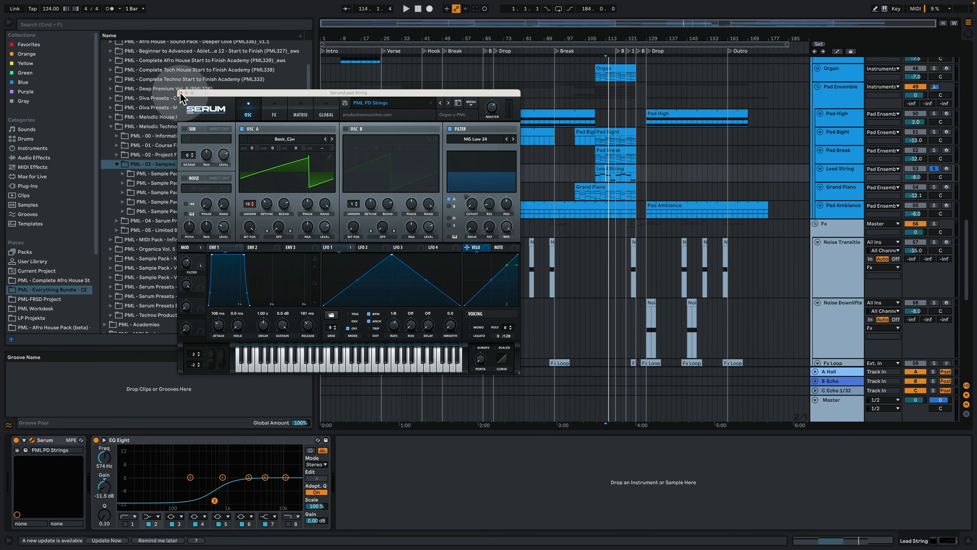
{"action": "left_click", "coordinate": [181, 93]}
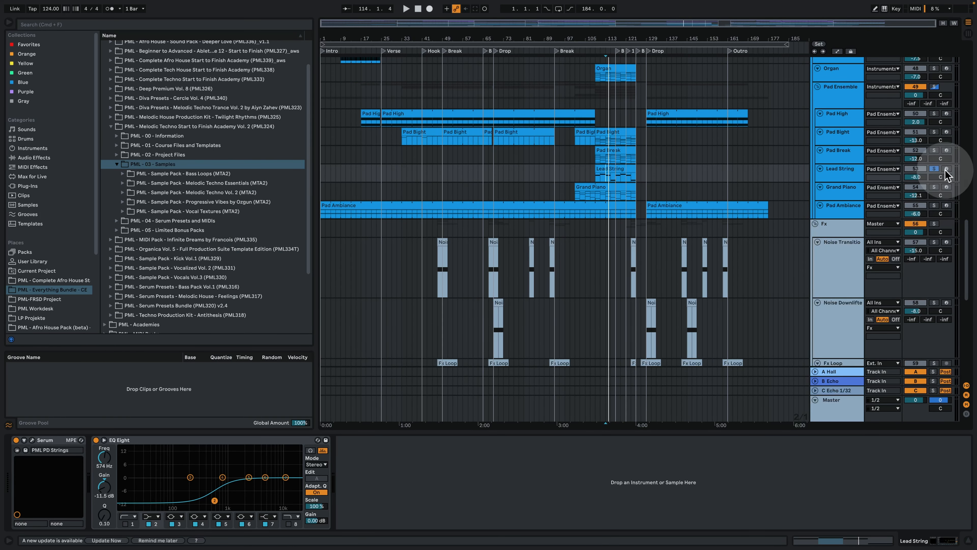
{"action": "left_click", "coordinate": [935, 169]}
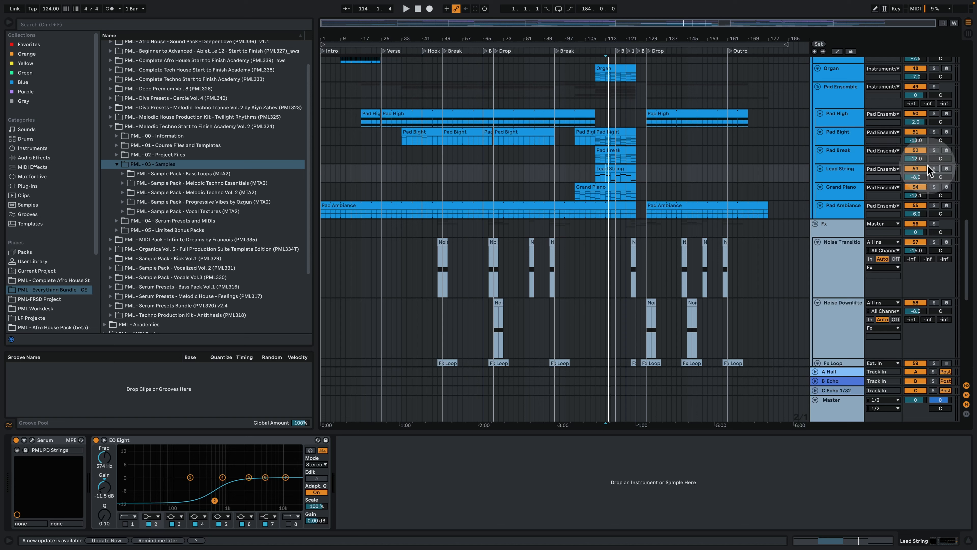
Solo Pad Bight, Pad Break and Lead String together and play the combination from around bar 113.
{"action": "left_click", "coordinate": [934, 131]}
{"action": "key", "text": "space"}
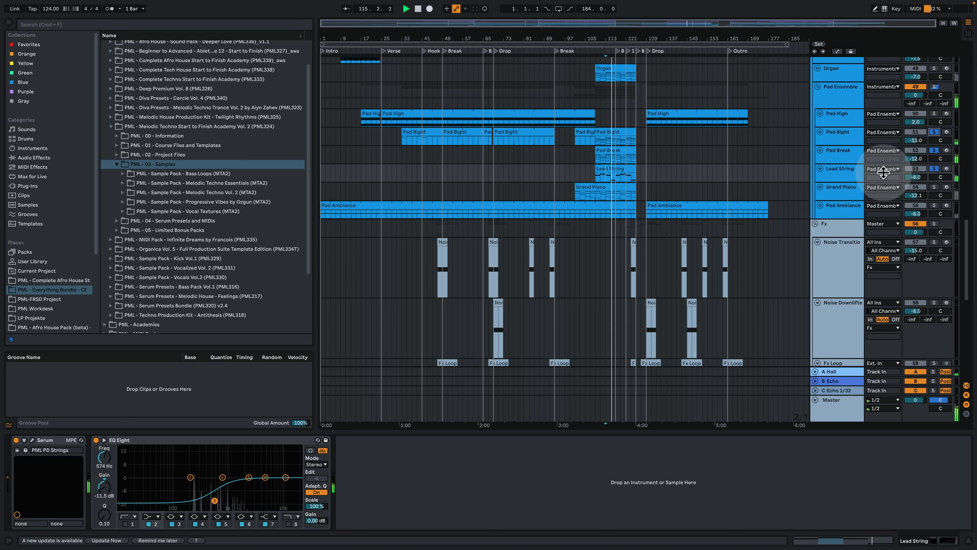
{"action": "key", "text": "space"}
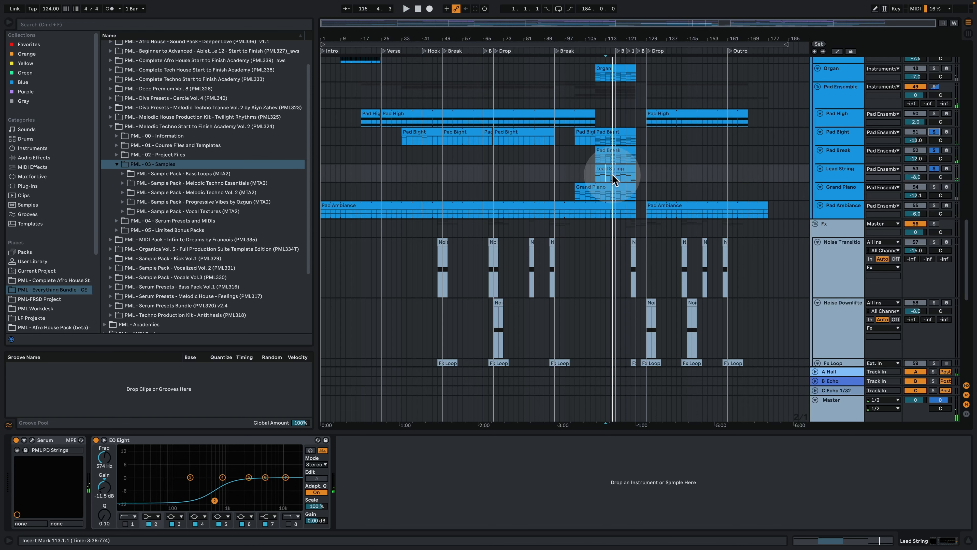
Open the Lead String clip that starts at bar 109 and review its long melody notes during playback.
{"action": "double_click", "coordinate": [612, 170]}
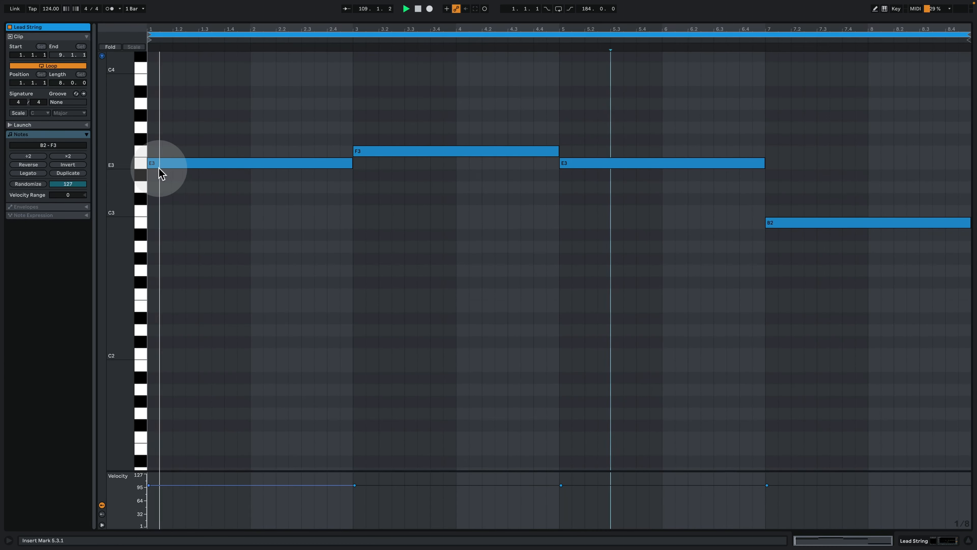
{"action": "key", "text": "ctrl+Right"}
{"action": "key", "text": "ctrl+Right"}
{"action": "key", "text": "ctrl+Right"}
{"action": "key", "text": "ctrl+Right"}
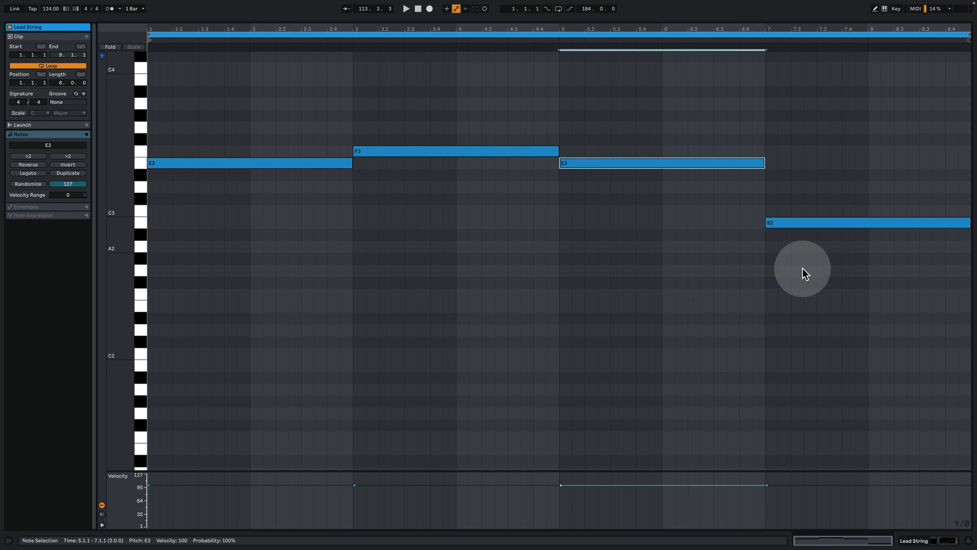
{"action": "key", "text": "space"}
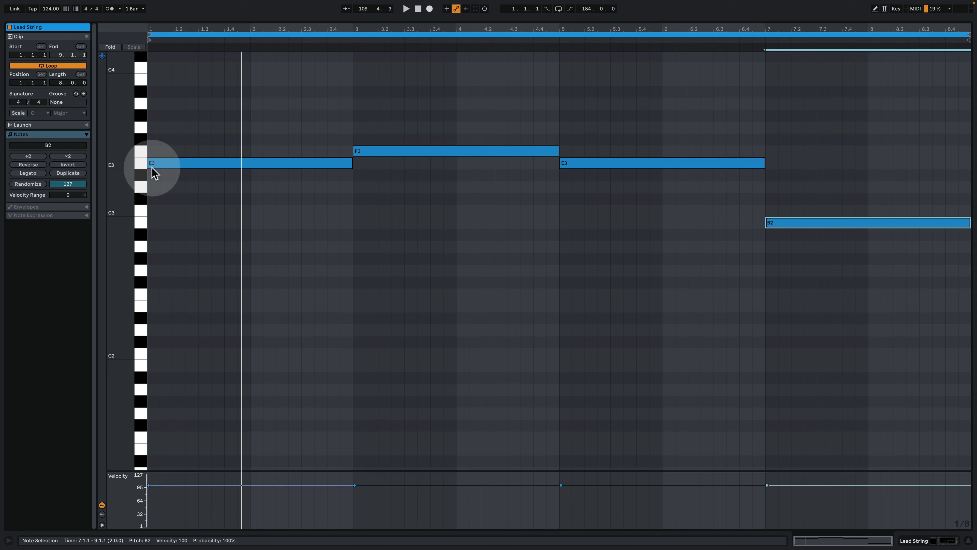
Select the Lead String notes E3, F3, E3 and B2 in turn, play from bar 115 and return to the devices.
{"action": "left_click", "coordinate": [189, 170]}
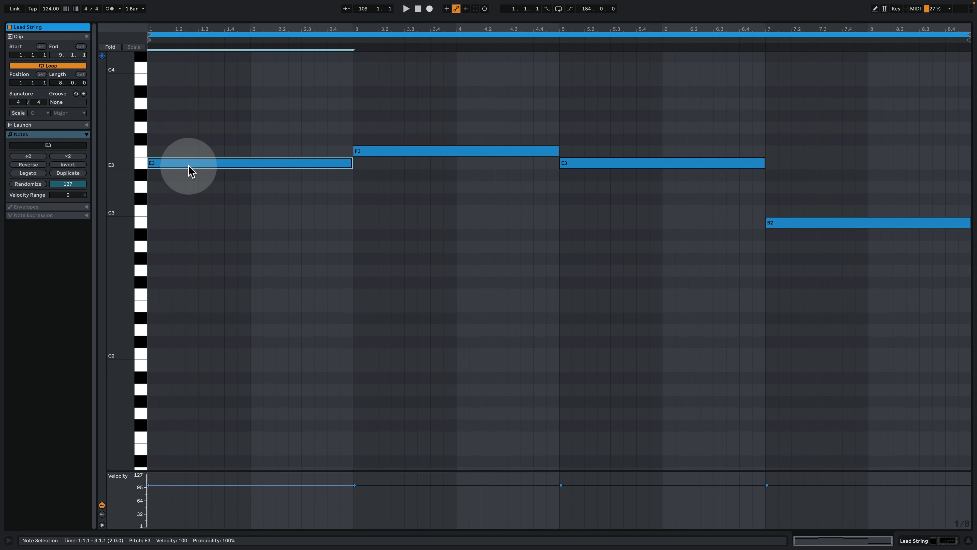
{"action": "key", "text": "space"}
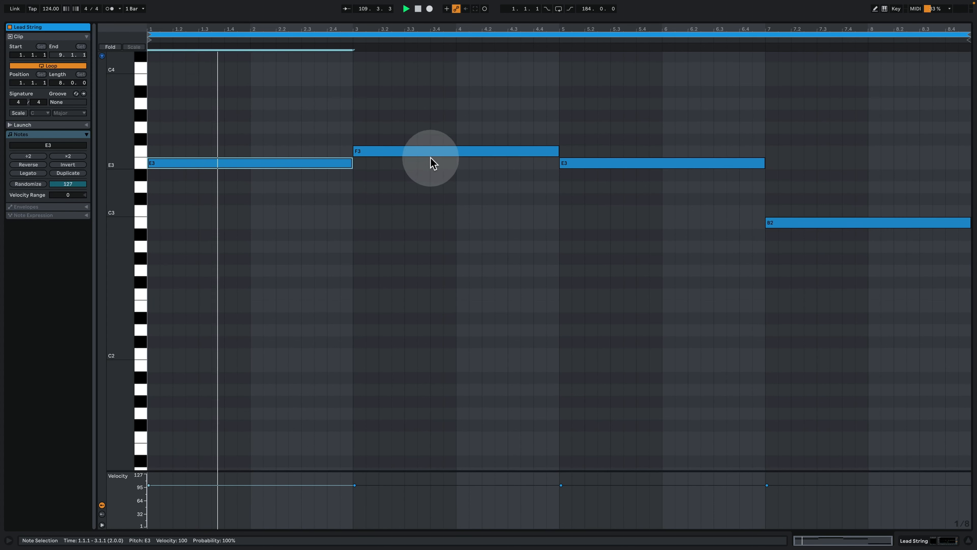
{"action": "key", "text": "space"}
{"action": "left_click", "coordinate": [471, 151]}
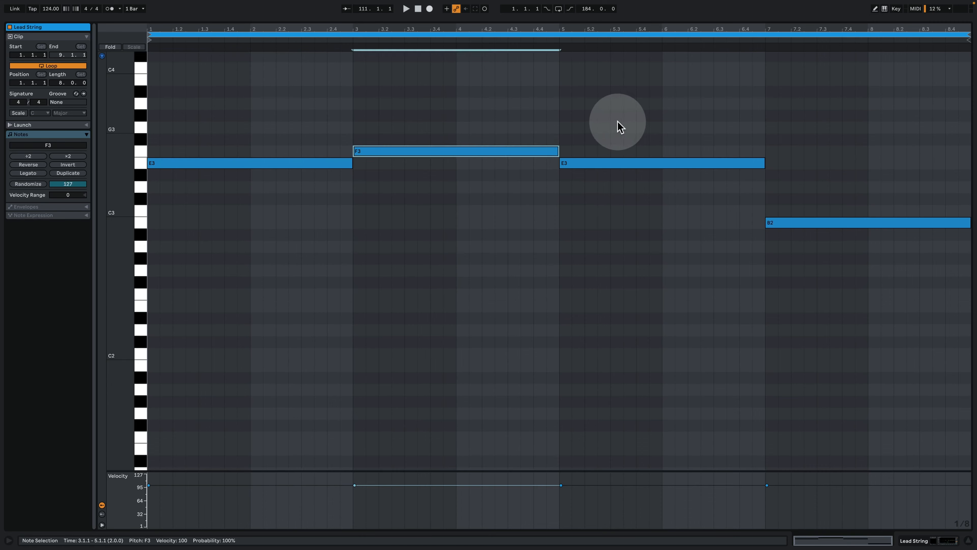
{"action": "left_click", "coordinate": [631, 163]}
{"action": "left_click", "coordinate": [819, 223]}
{"action": "left_click", "coordinate": [762, 40]}
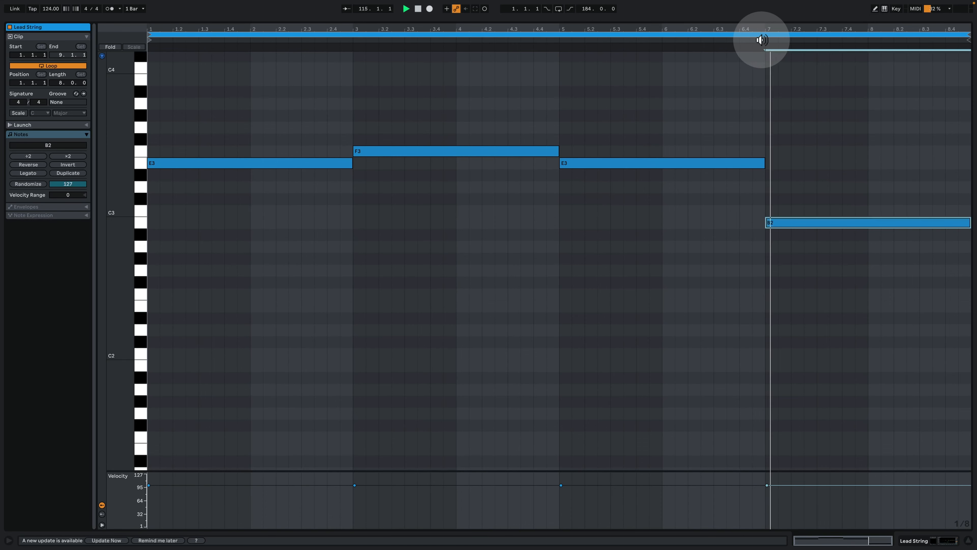
{"action": "left_click", "coordinate": [941, 543]}
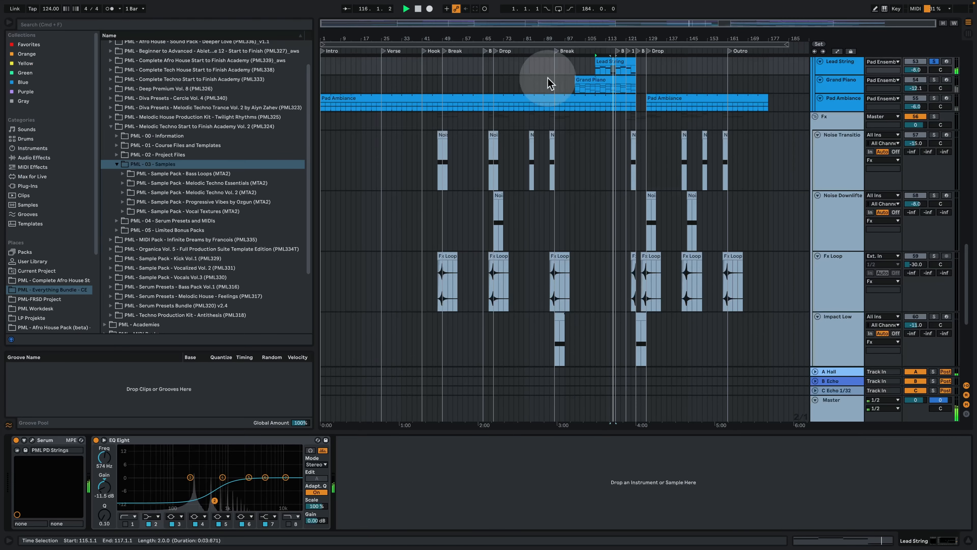
Solo the Pad Ambiance track, play it from bar 1 and hide the device view.
{"action": "scroll", "coordinate": [726, 186], "scroll_direction": "up", "scroll_amount": 3}
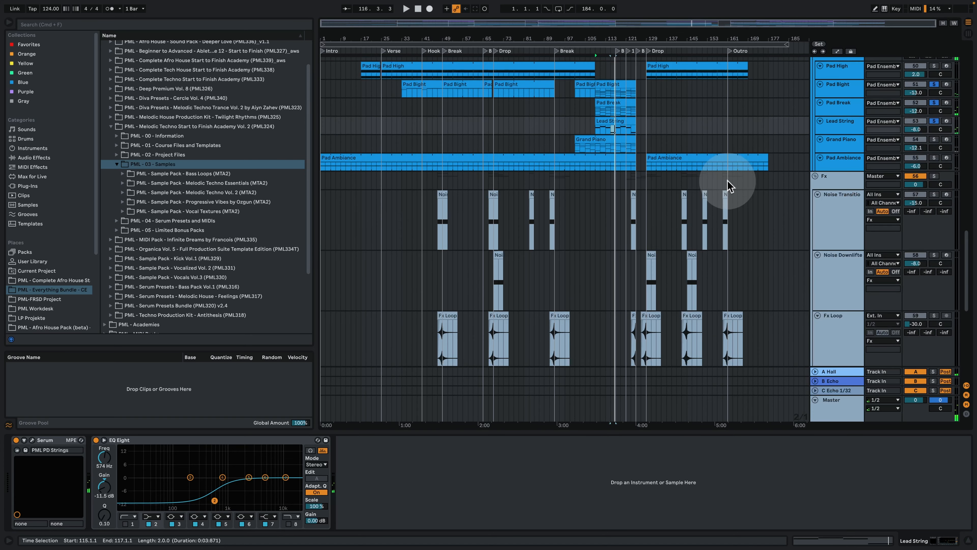
{"action": "left_click", "coordinate": [623, 158]}
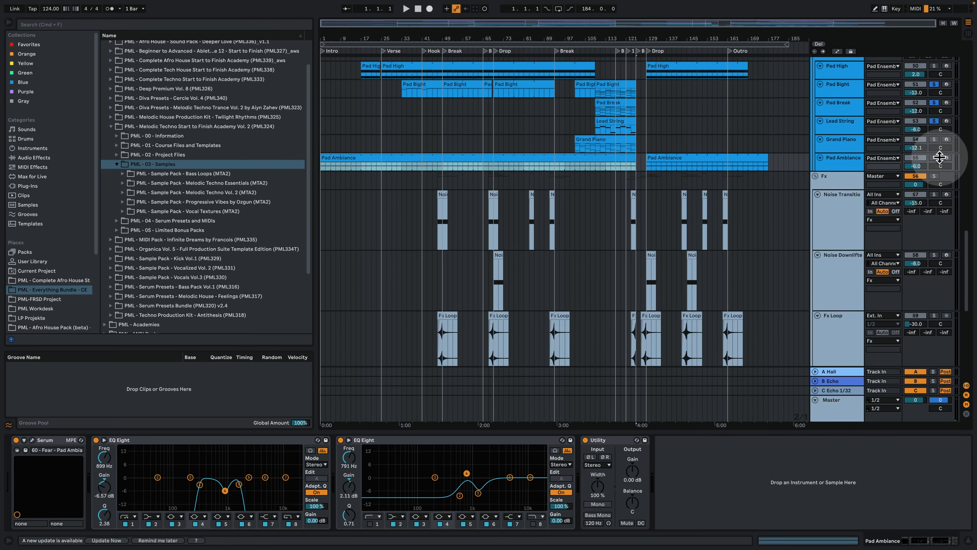
{"action": "left_click", "coordinate": [934, 158]}
{"action": "left_click", "coordinate": [620, 155]}
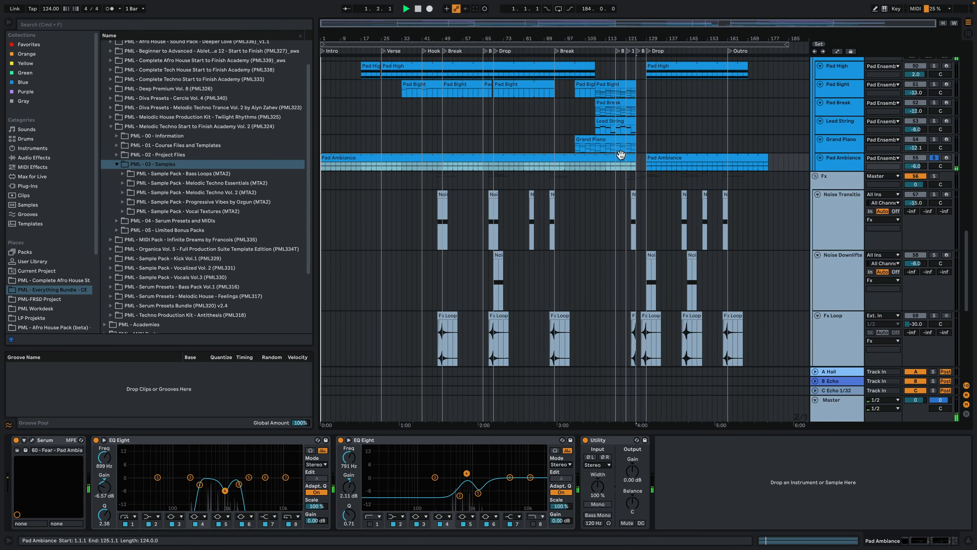
{"action": "scroll", "coordinate": [881, 170], "scroll_direction": "up", "scroll_amount": 2}
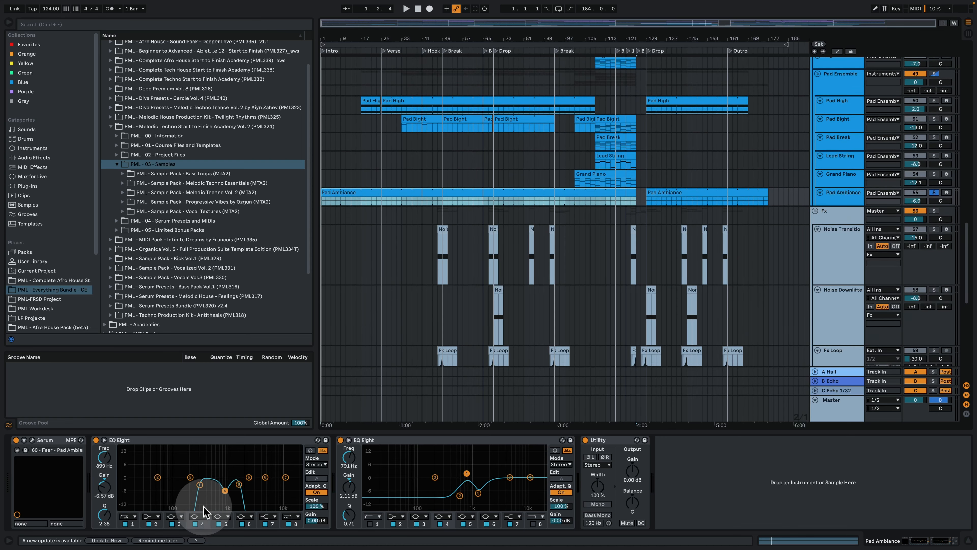
{"action": "left_click", "coordinate": [968, 540]}
Collapse the Fx group and select the Vocals group below it.
{"action": "scroll", "coordinate": [770, 286], "scroll_direction": "up", "scroll_amount": 10}
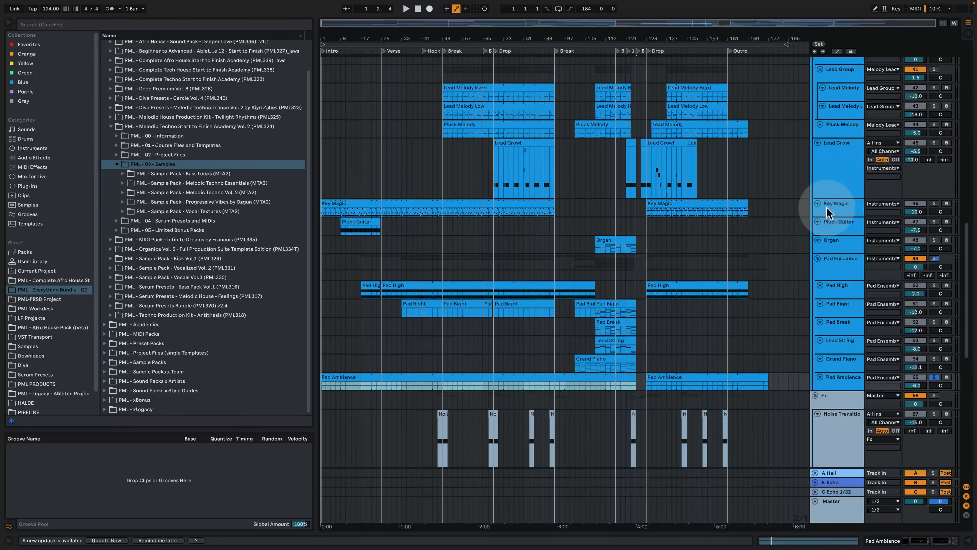
{"action": "scroll", "coordinate": [845, 211], "scroll_direction": "up", "scroll_amount": 5}
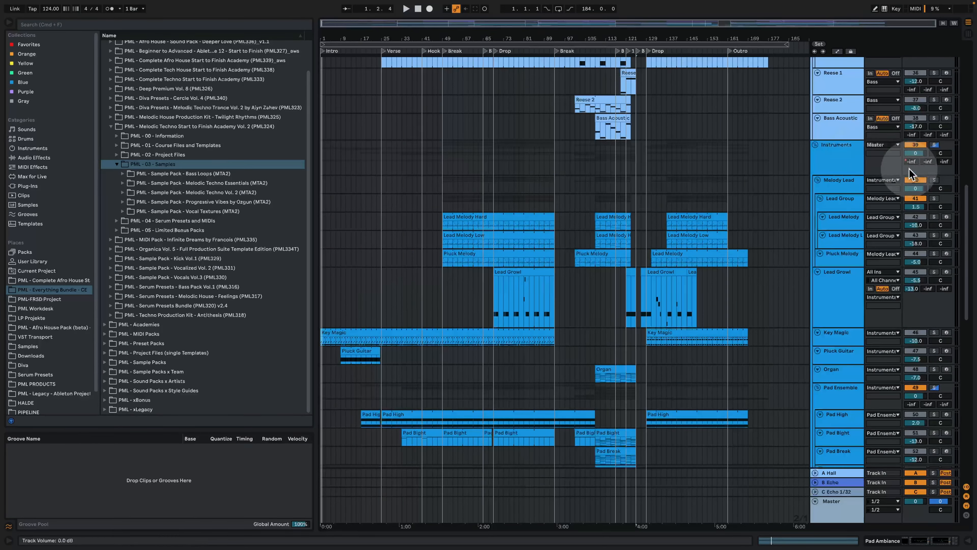
{"action": "scroll", "coordinate": [831, 247], "scroll_direction": "down", "scroll_amount": 10}
{"action": "scroll", "coordinate": [735, 313], "scroll_direction": "down", "scroll_amount": 4}
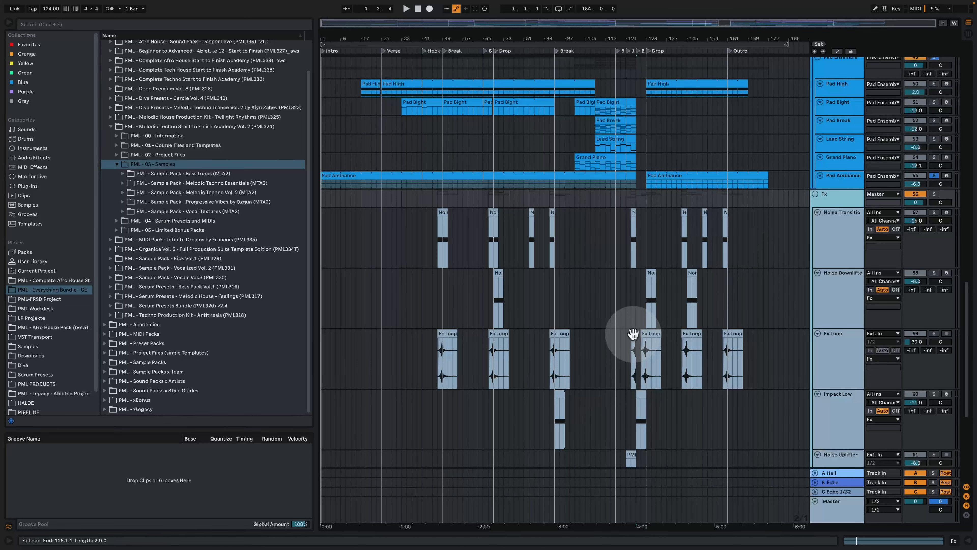
{"action": "scroll", "coordinate": [769, 366], "scroll_direction": "down", "scroll_amount": 3}
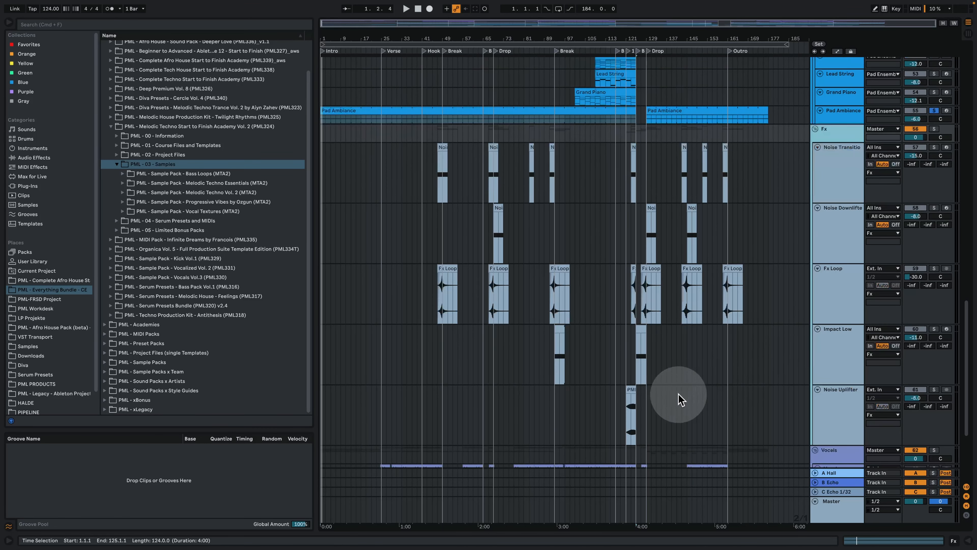
{"action": "left_click", "coordinate": [815, 129]}
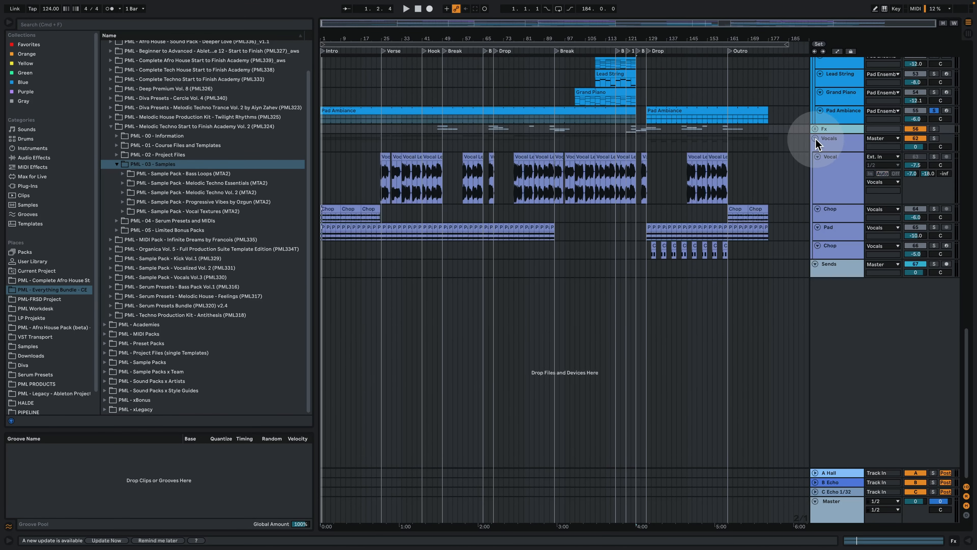
{"action": "left_click", "coordinate": [846, 147]}
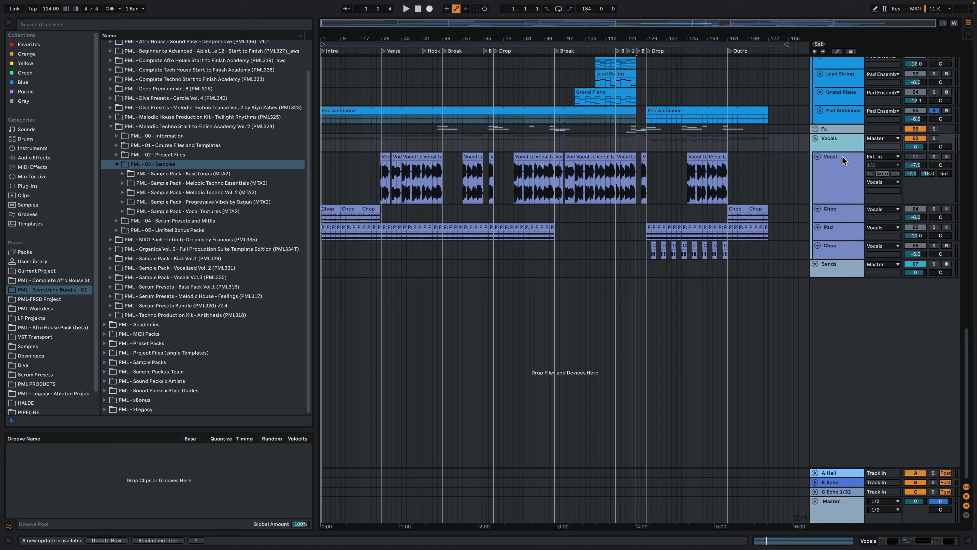
Solo the Vocal track, play it from bar 111 and unsolo Pad Ambiance.
{"action": "left_click", "coordinate": [624, 178]}
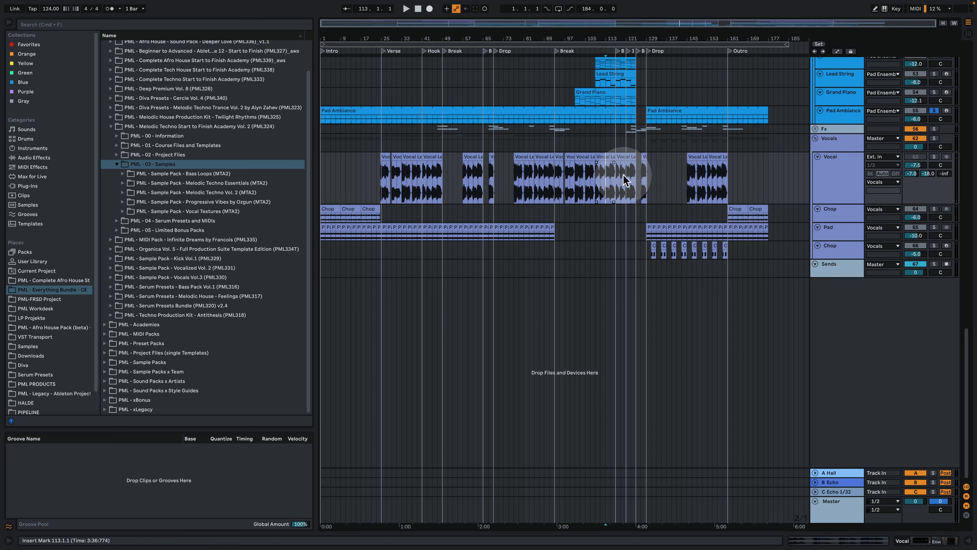
{"action": "left_click", "coordinate": [930, 164]}
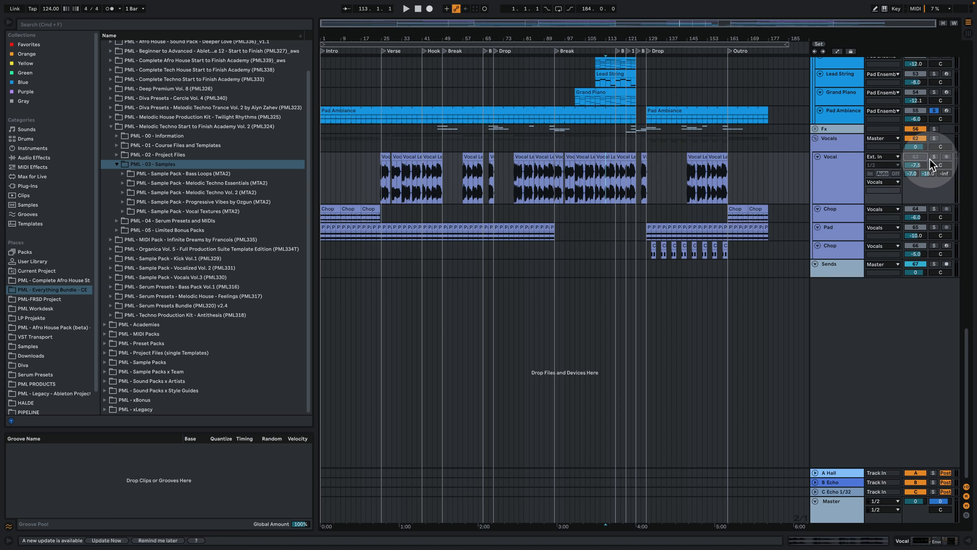
{"action": "left_click", "coordinate": [586, 189]}
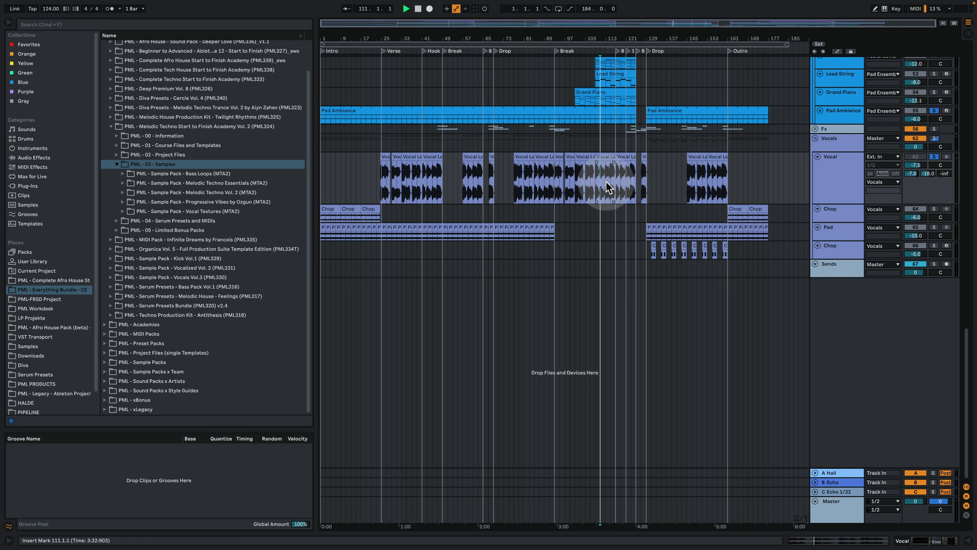
{"action": "left_click", "coordinate": [920, 120]}
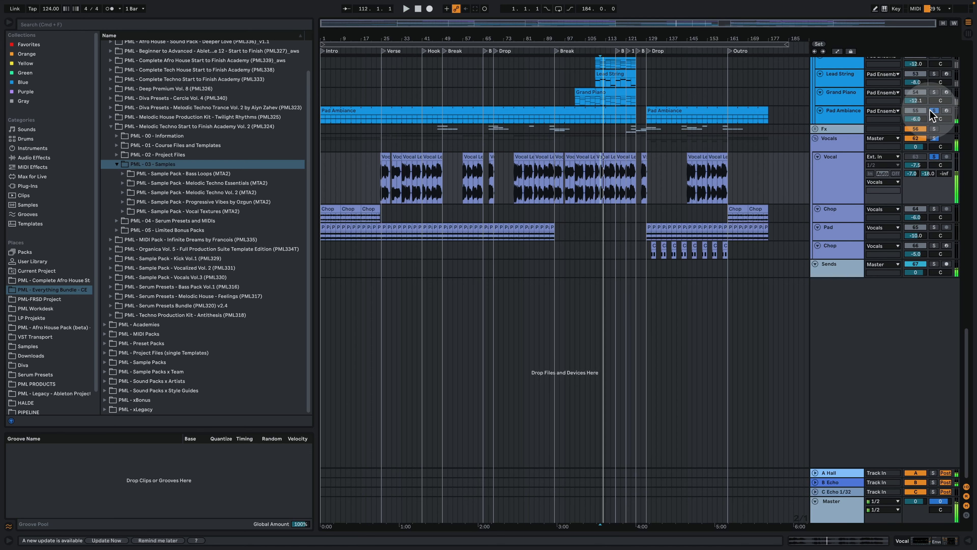
{"action": "key", "text": "space"}
Show the Vocal track's effect chain, reactivate the track and follow it in the full mix up to the Build Up.
{"action": "double_click", "coordinate": [846, 161]}
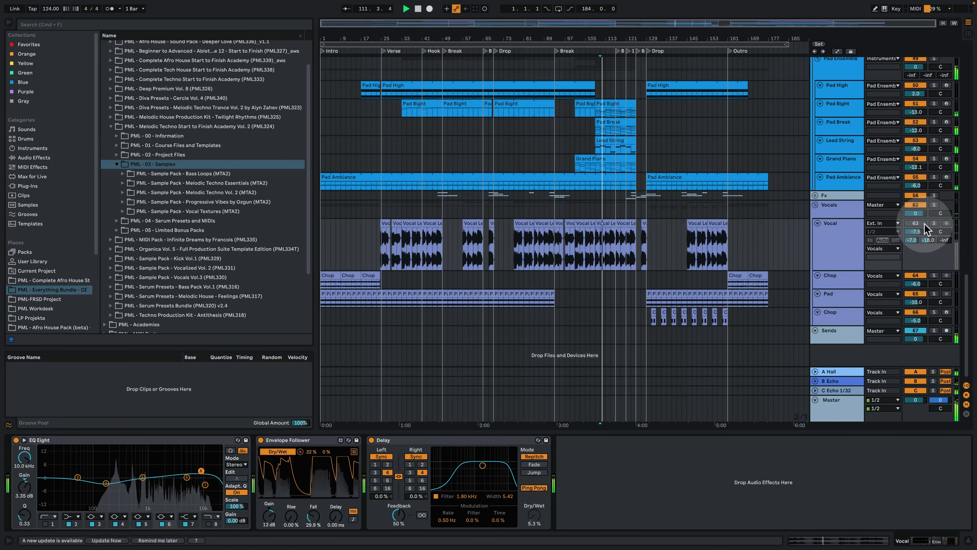
{"action": "left_click", "coordinate": [924, 223]}
{"action": "left_click", "coordinate": [719, 260]}
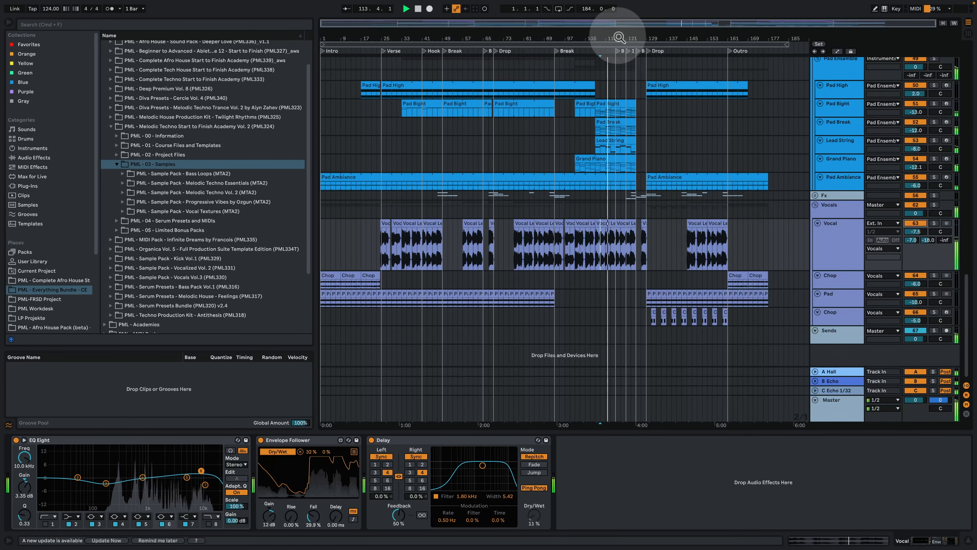
{"action": "left_click_drag", "start_coordinate": [616, 39], "coordinate": [616, 73]}
{"action": "left_click_drag", "start_coordinate": [617, 36], "coordinate": [493, 62]}
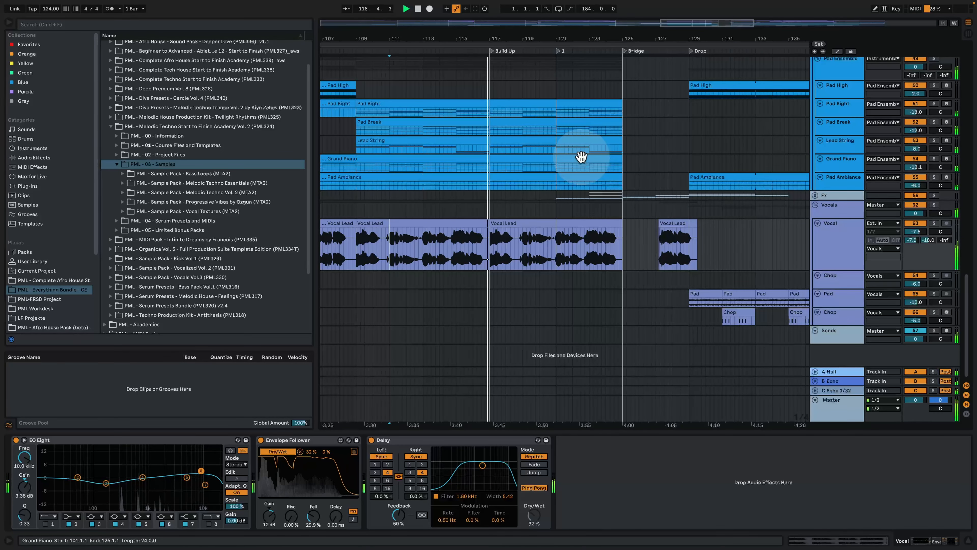
{"action": "left_click_drag", "start_coordinate": [581, 157], "coordinate": [639, 123]}
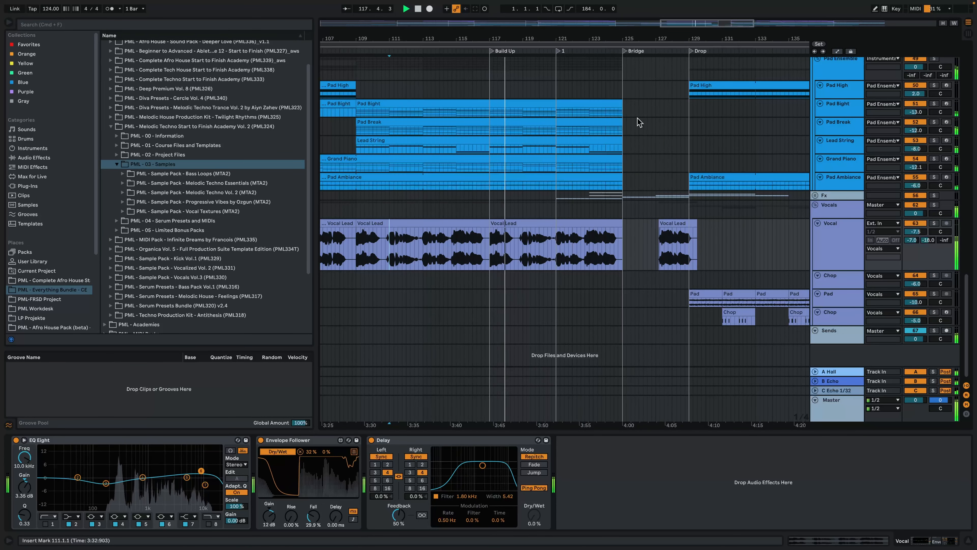
{"action": "left_click_drag", "start_coordinate": [602, 37], "coordinate": [598, 27]}
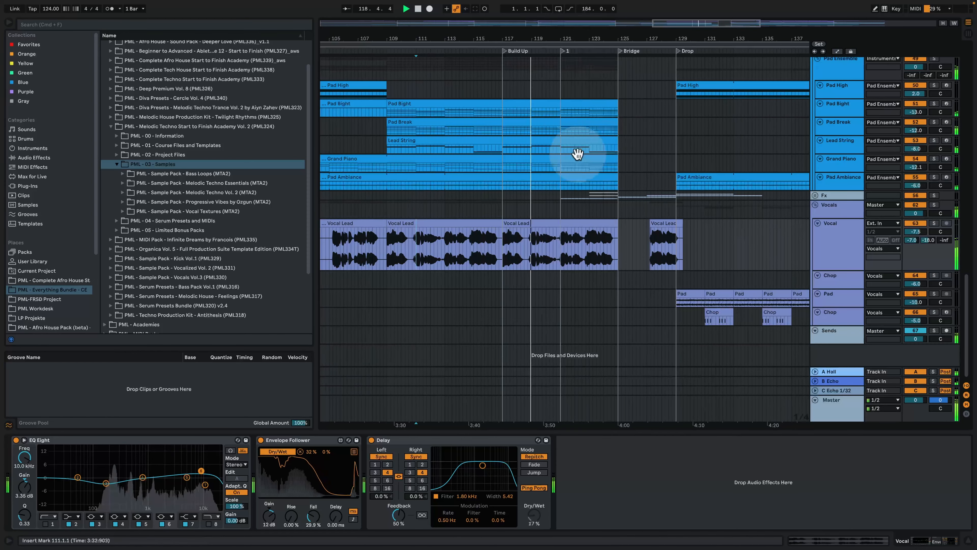
Inspect the warp settings and waveform of the Vocal Lead clip at bar 117, stop playback and return to the arrangement.
{"action": "double_click", "coordinate": [549, 223]}
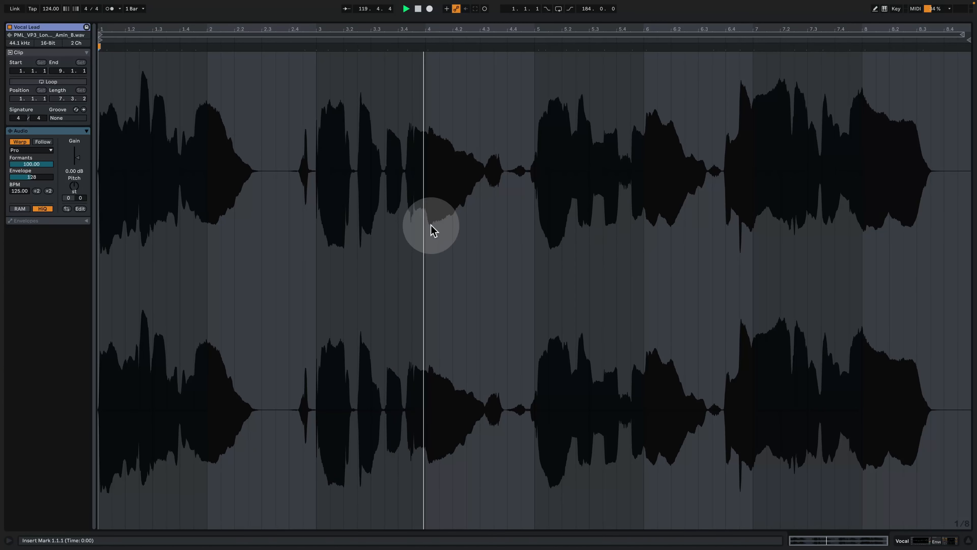
{"action": "left_click", "coordinate": [37, 159]}
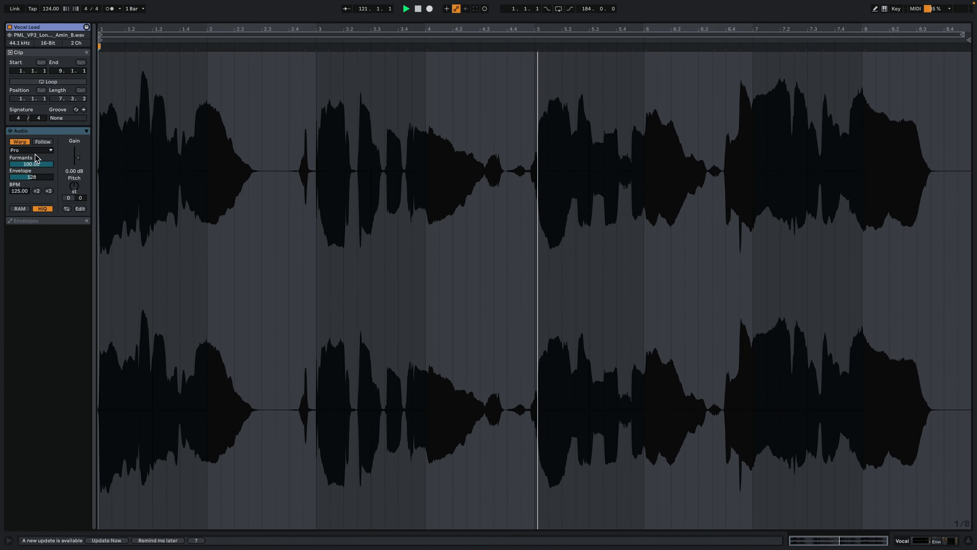
{"action": "left_click", "coordinate": [928, 544]}
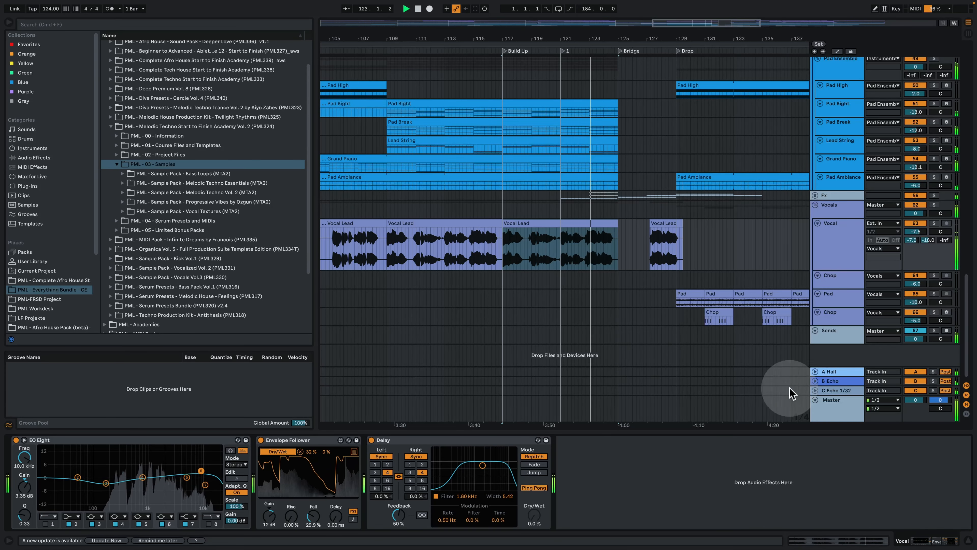
{"action": "double_click", "coordinate": [585, 236]}
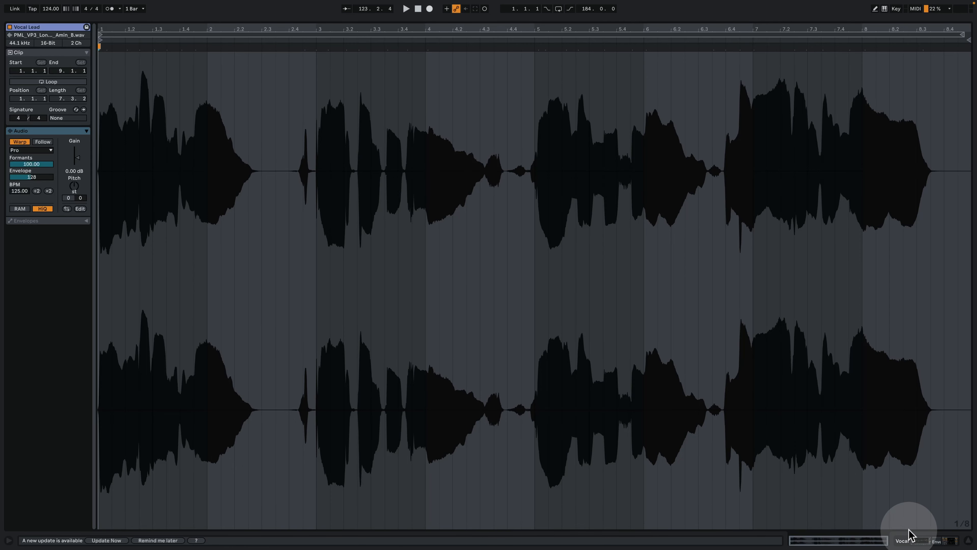
{"action": "left_click", "coordinate": [913, 542]}
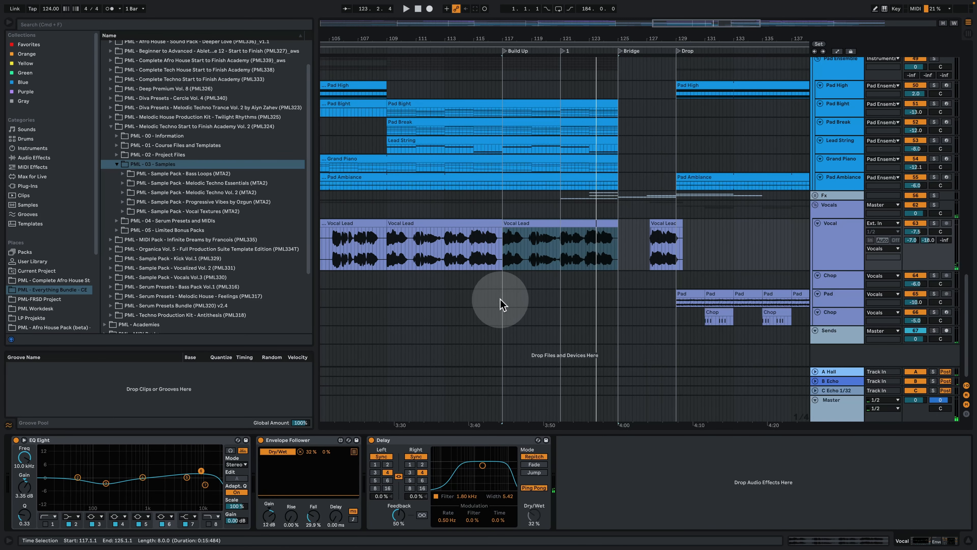
{"action": "left_click_drag", "start_coordinate": [536, 40], "coordinate": [536, 24]}
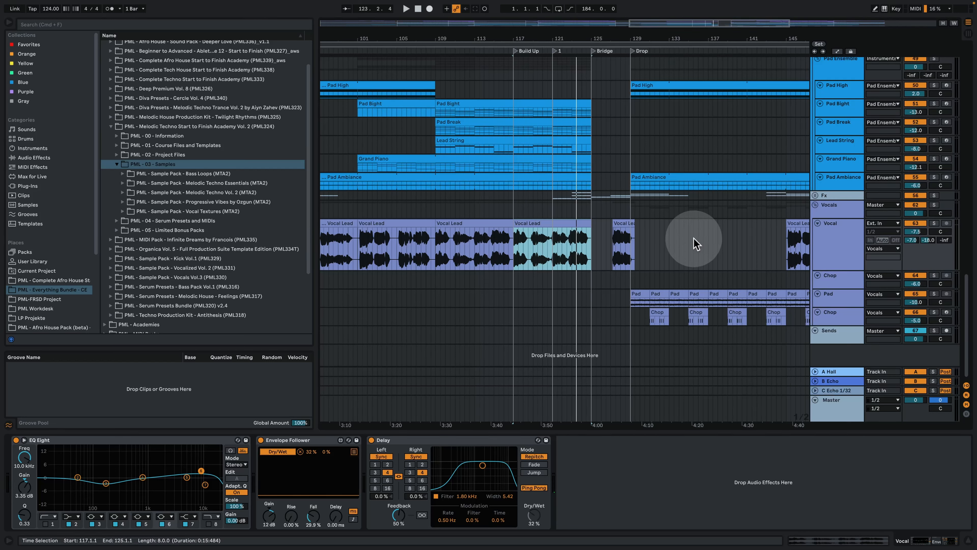
Solo the vocal Pad track at bar 129, switch the solo to the Chop track above it and play its clip from bar 161.
{"action": "left_click", "coordinate": [633, 300]}
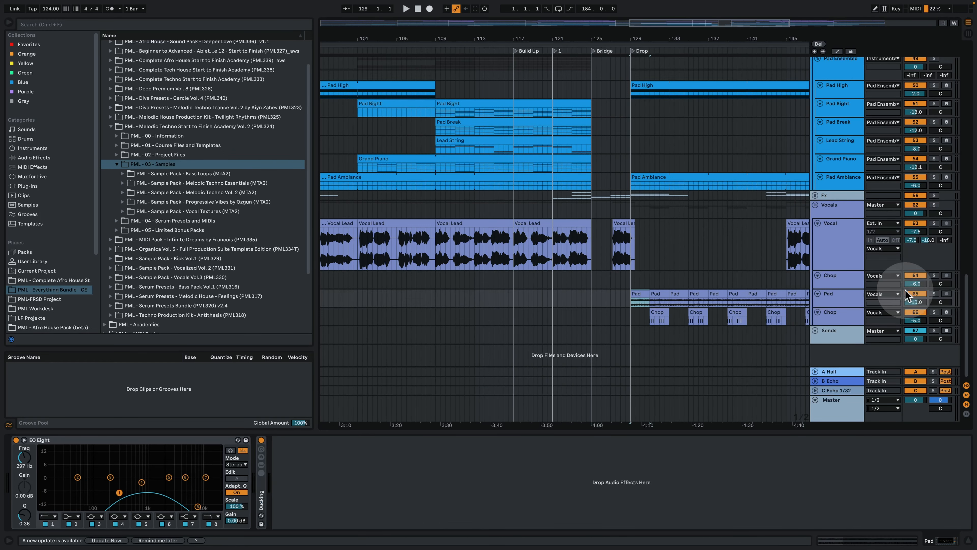
{"action": "left_click", "coordinate": [934, 294]}
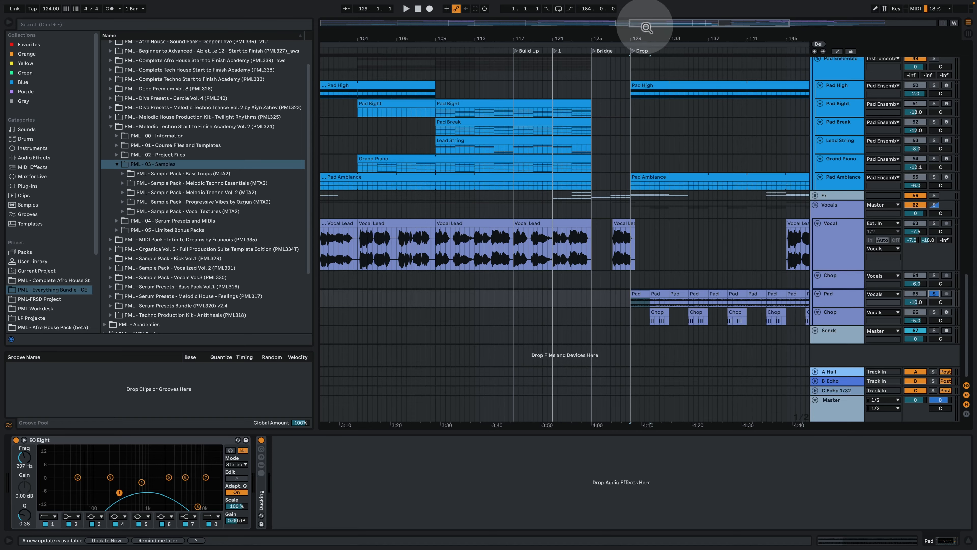
{"action": "left_click_drag", "start_coordinate": [639, 24], "coordinate": [687, 24]}
{"action": "key", "text": "minus"}
{"action": "left_click", "coordinate": [665, 278]}
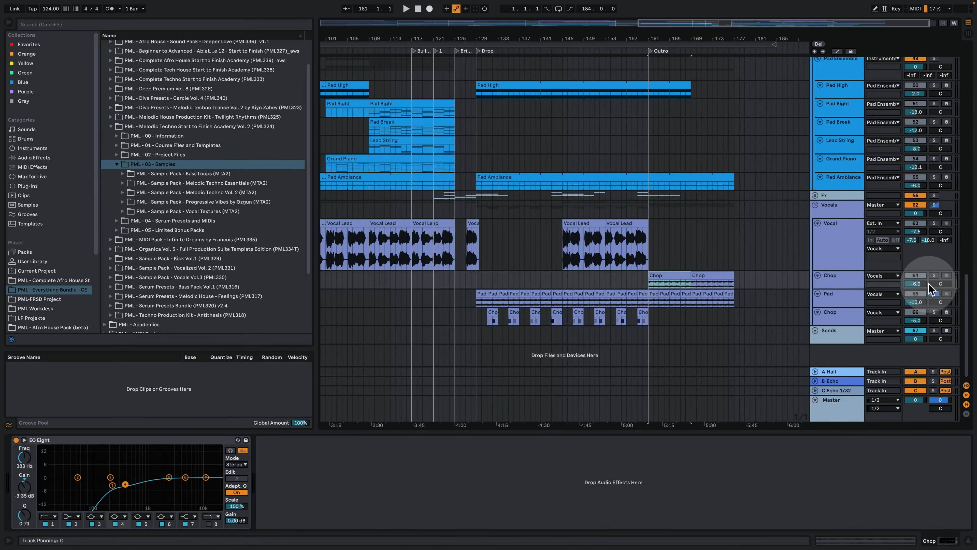
{"action": "left_click", "coordinate": [934, 276]}
{"action": "key", "text": "space"}
Inspect the Chop clip's waveform and warp settings, return to the arrangement, stop playback and show the track's EQ Eight.
{"action": "double_click", "coordinate": [670, 276]}
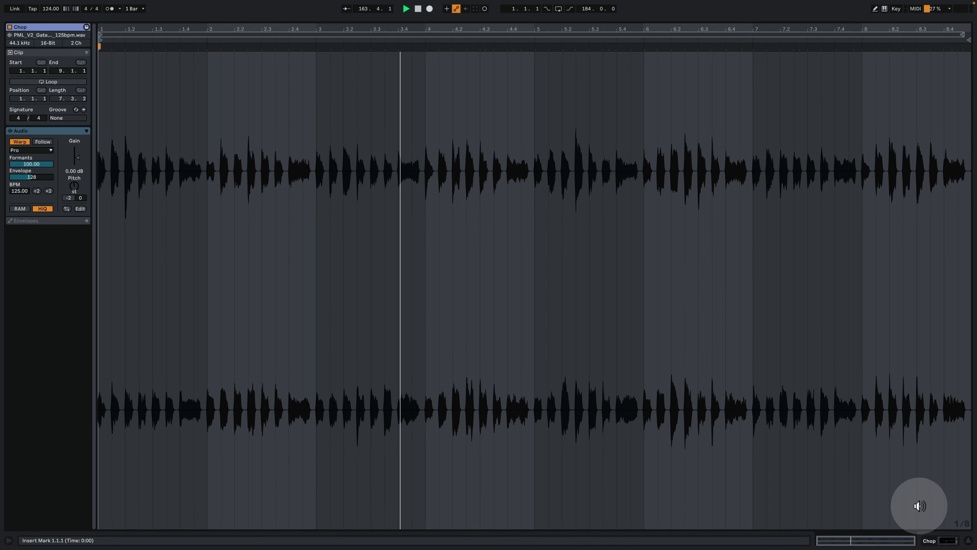
{"action": "left_click", "coordinate": [930, 540]}
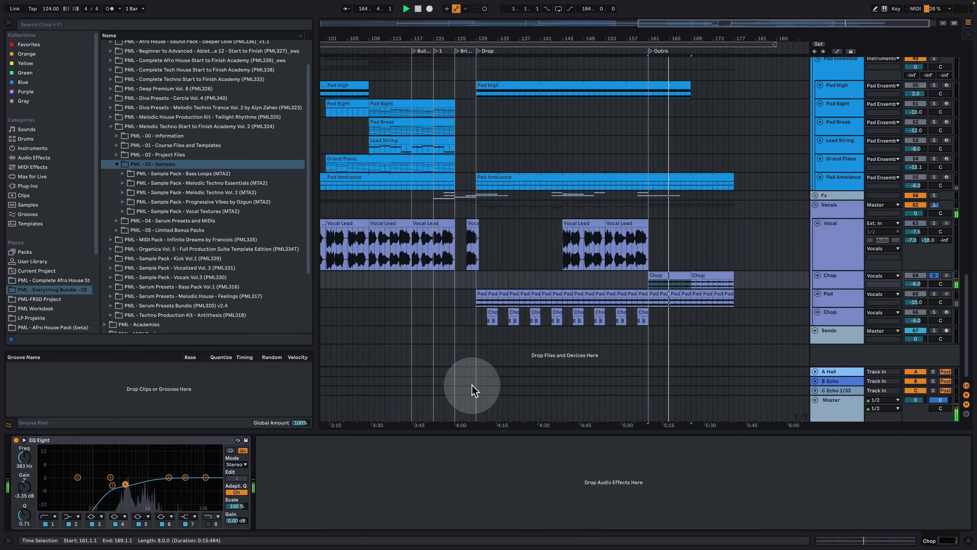
{"action": "left_click", "coordinate": [850, 297]}
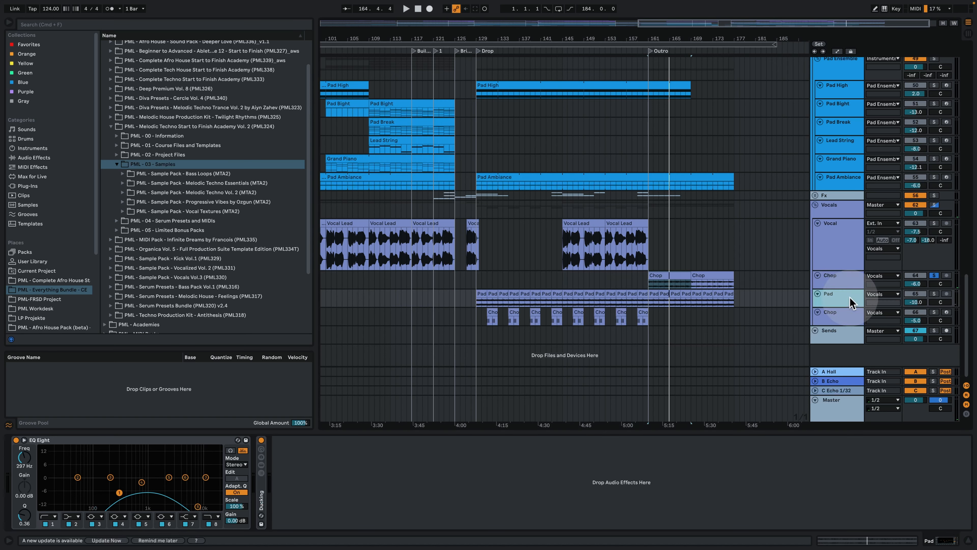
{"action": "left_click", "coordinate": [660, 276]}
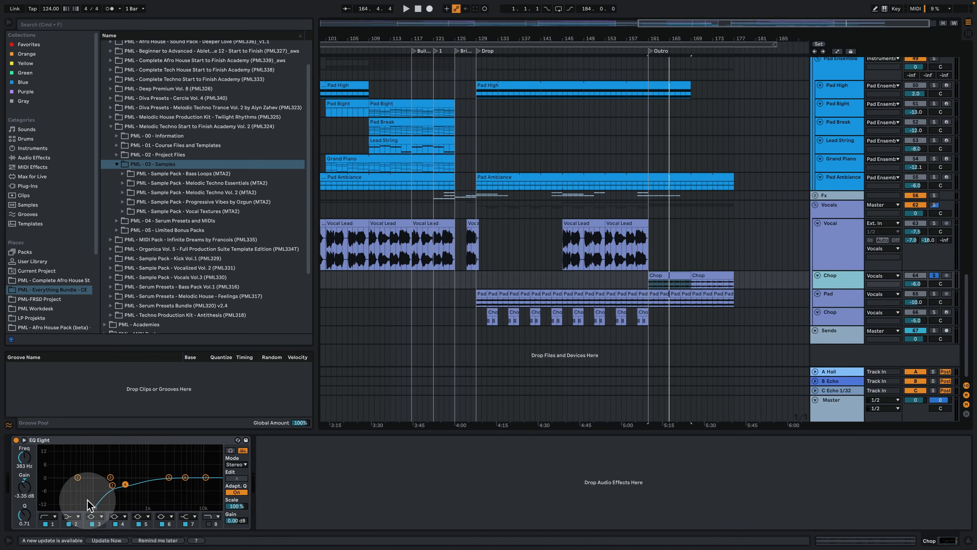
Solo the vocal Pad track instead of the Chop track and play its clip from bar 161.
{"action": "left_click", "coordinate": [655, 292]}
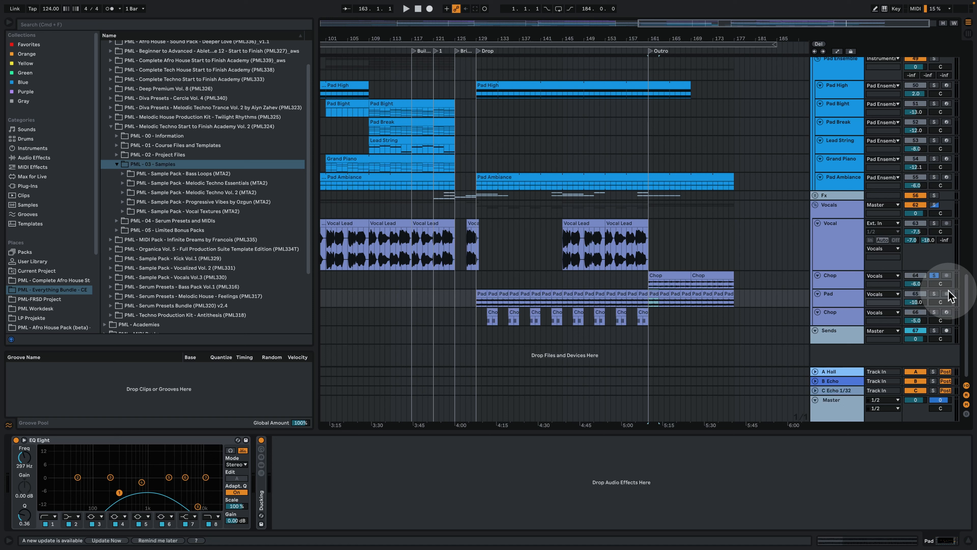
{"action": "left_click", "coordinate": [934, 294]}
{"action": "key", "text": "space"}
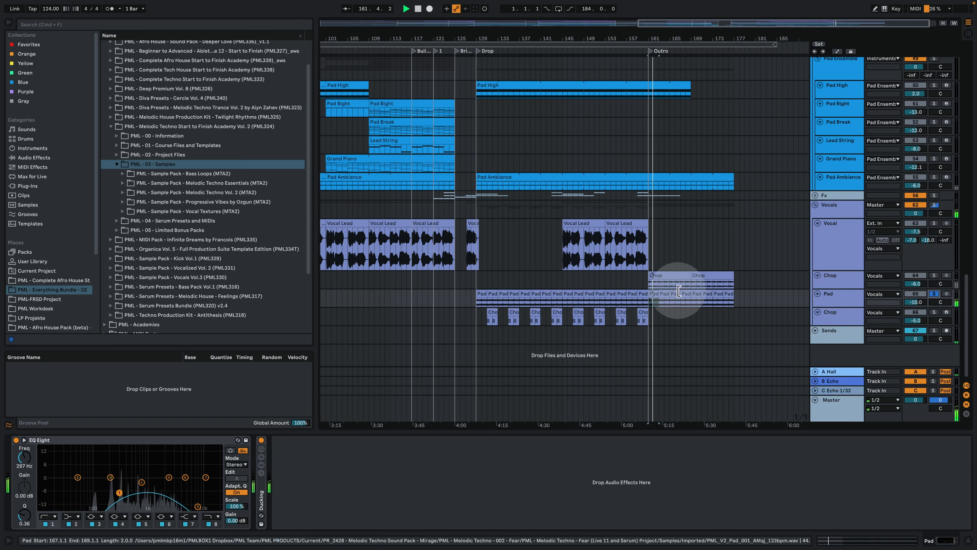
Enlarge the vocal Pad track's waveform, unfold its Ducking rack and play the track to examine the Shaper and Utility.
{"action": "left_click_drag", "start_coordinate": [665, 51], "coordinate": [681, 104]}
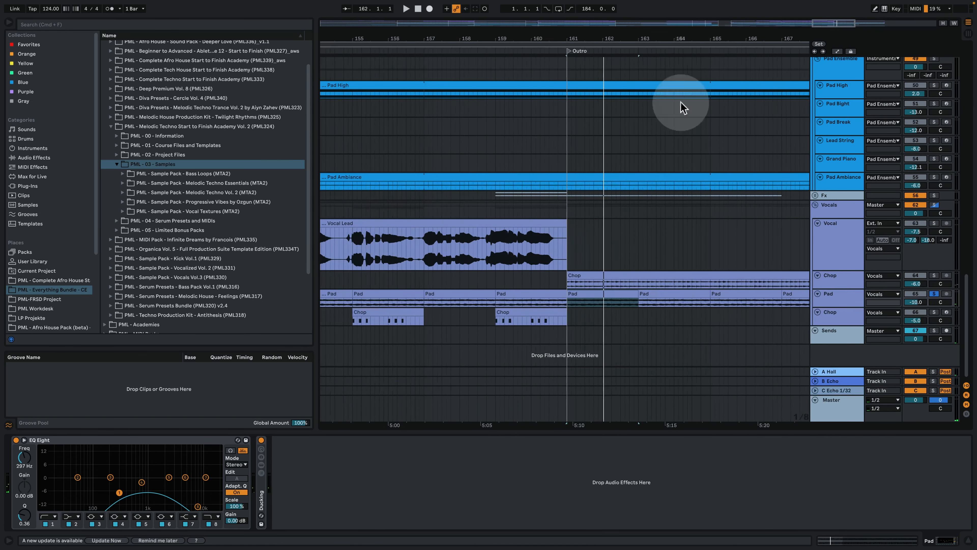
{"action": "left_click_drag", "start_coordinate": [840, 306], "coordinate": [846, 339]}
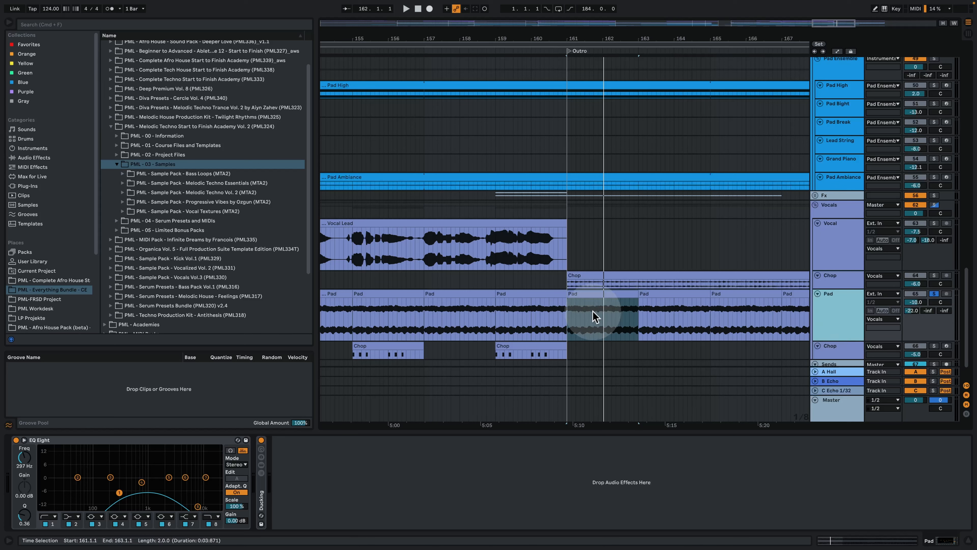
{"action": "double_click", "coordinate": [263, 501]}
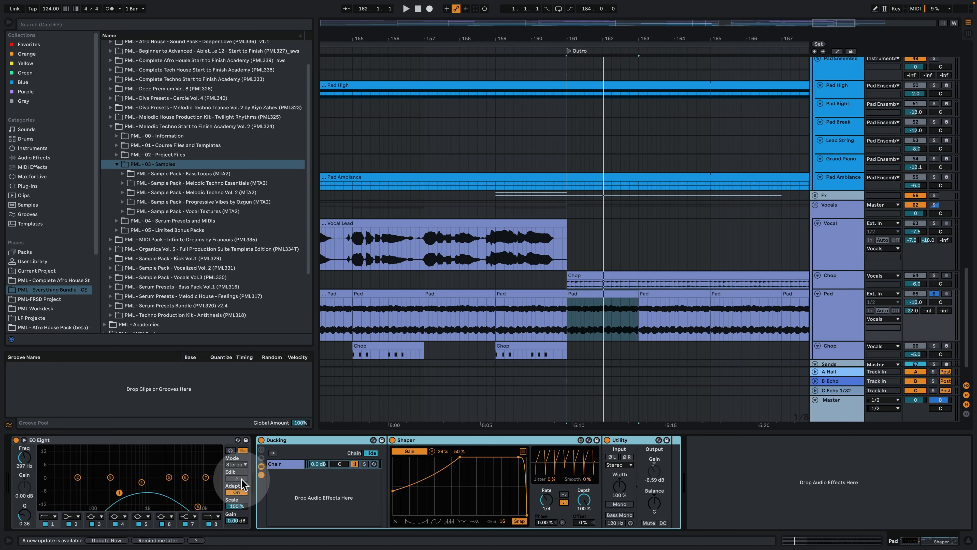
{"action": "key", "text": "space"}
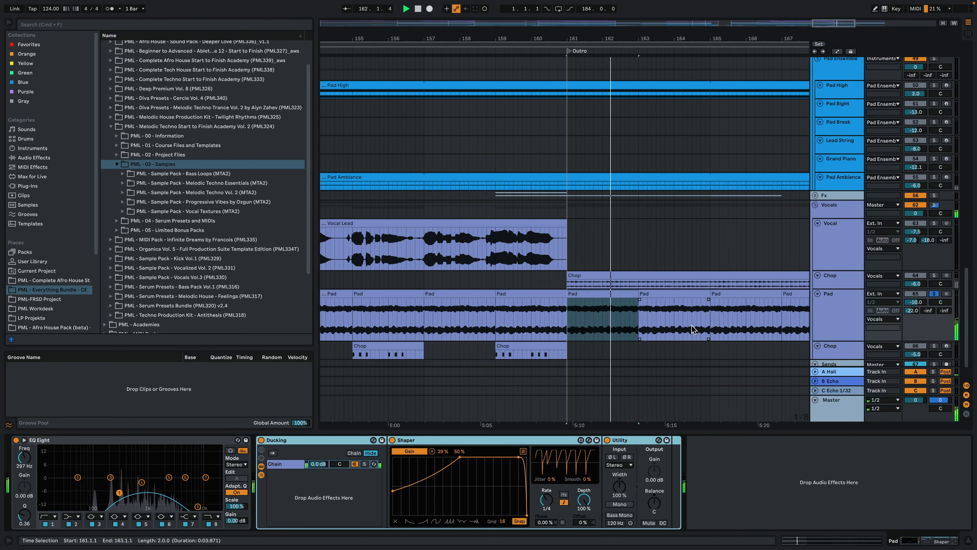
Solo the Chop track below the vocal Pad, audition its clip at bar 155 with its sampler and EQ shown, and enlarge the track.
{"action": "left_click_drag", "start_coordinate": [705, 44], "coordinate": [722, 37]}
{"action": "scroll", "coordinate": [658, 320], "scroll_direction": "down", "scroll_amount": 2}
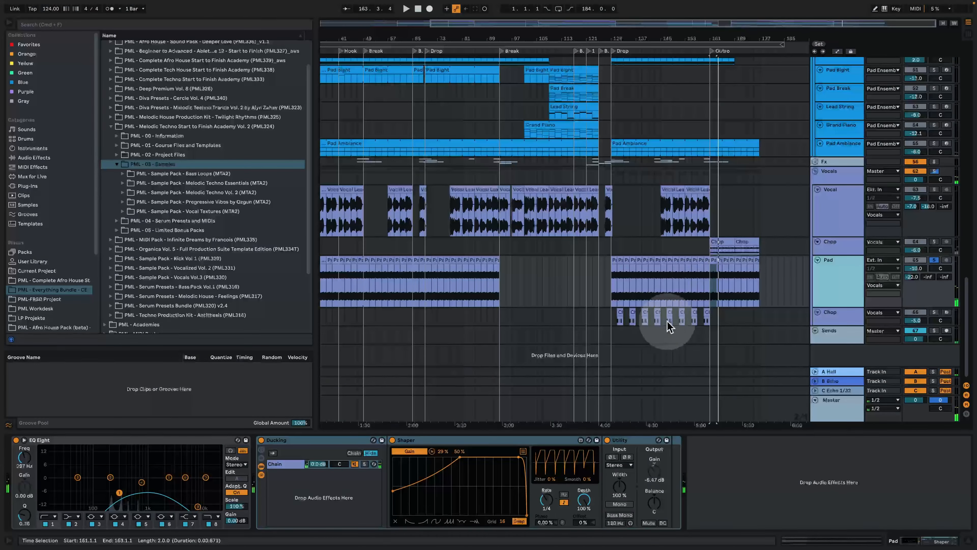
{"action": "left_click", "coordinate": [694, 311]}
{"action": "left_click", "coordinate": [934, 312]}
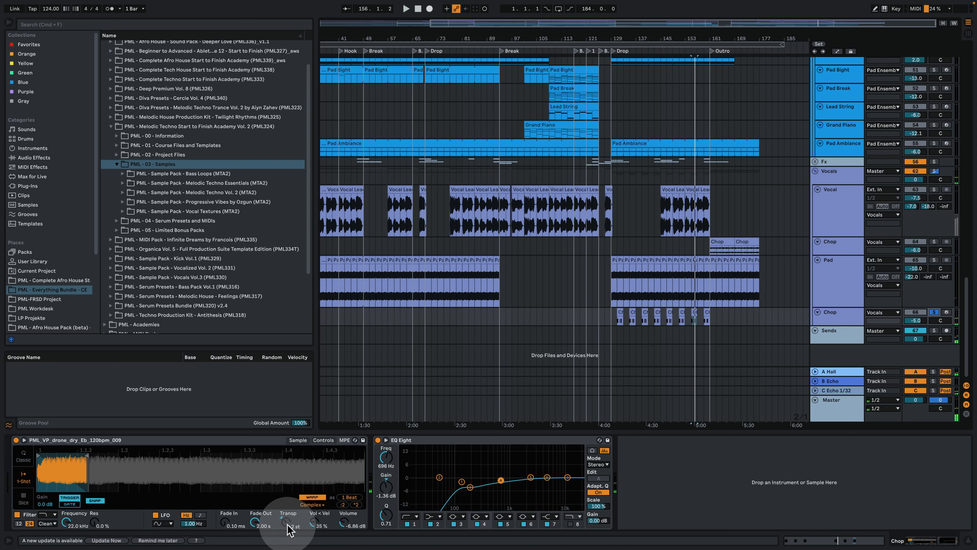
{"action": "key", "text": "space"}
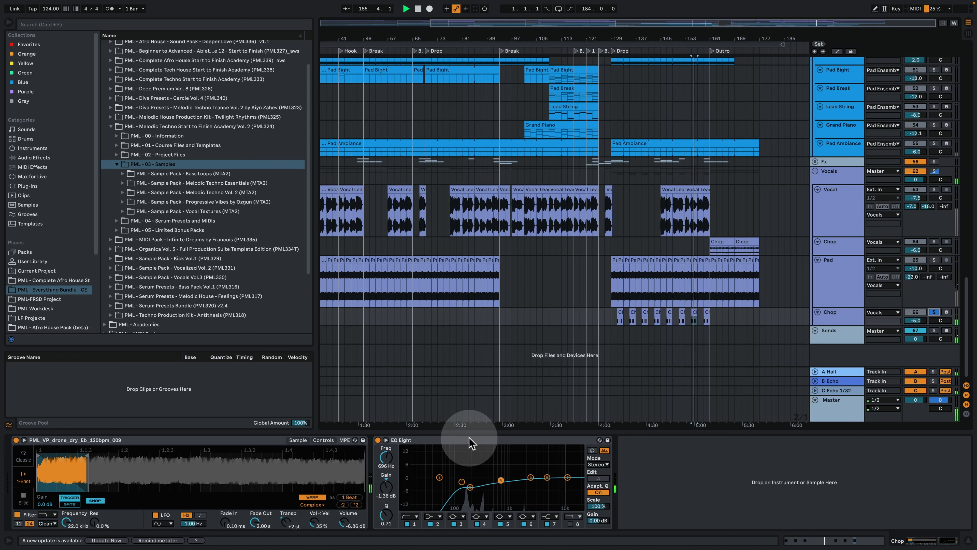
{"action": "key", "text": "space"}
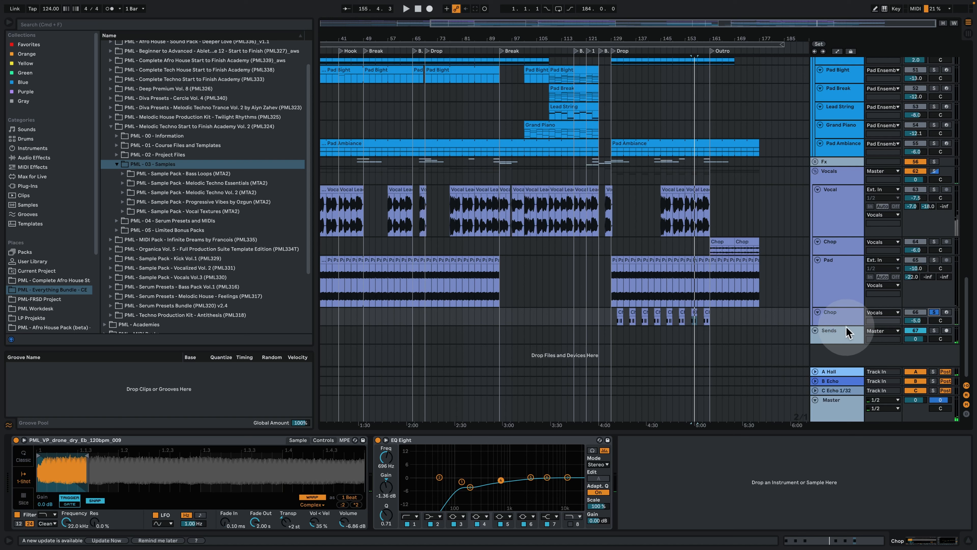
{"action": "left_click_drag", "start_coordinate": [845, 325], "coordinate": [869, 360]}
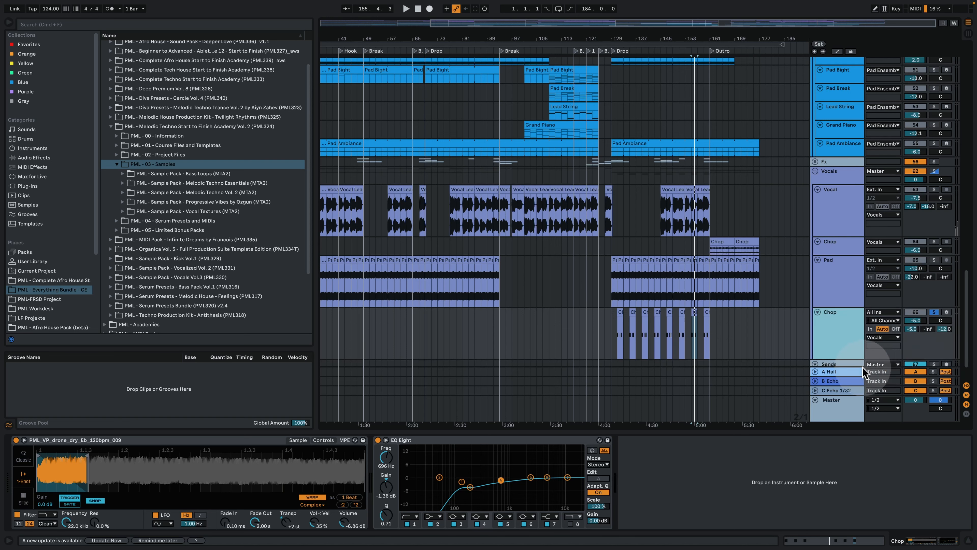
Show the effects on the C Echo 1/32 and A Hall return tracks and play the soloed Chop through them.
{"action": "left_click", "coordinate": [840, 391]}
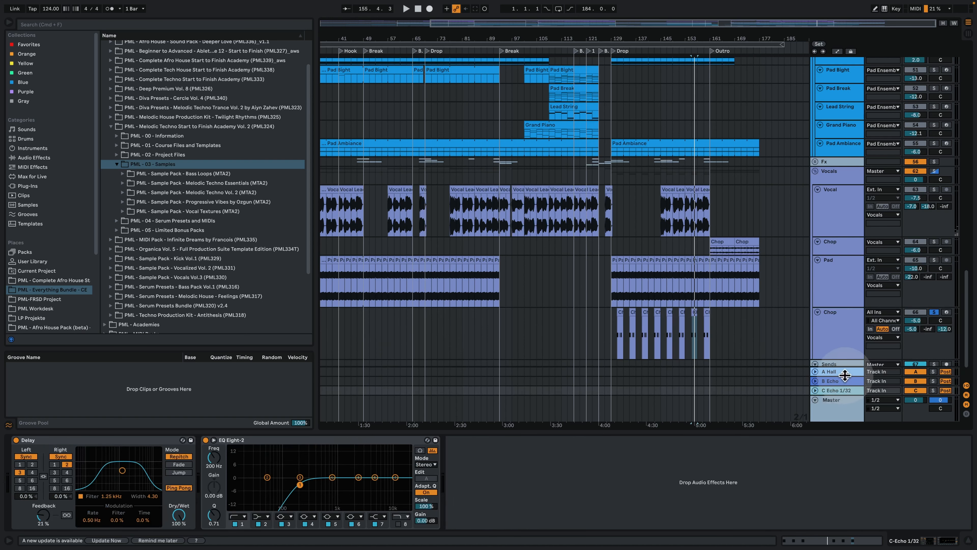
{"action": "left_click", "coordinate": [843, 373]}
{"action": "key", "text": "space"}
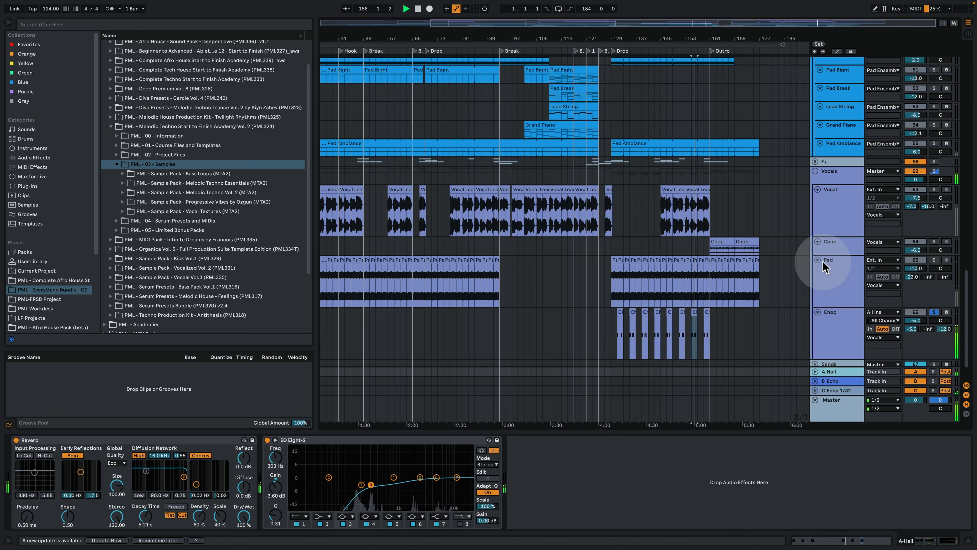
Go back to the bass tracks and audition the Rolling Bass Group with the drums at the Drop from bar 129.
{"action": "left_click_drag", "start_coordinate": [717, 33], "coordinate": [735, 35]}
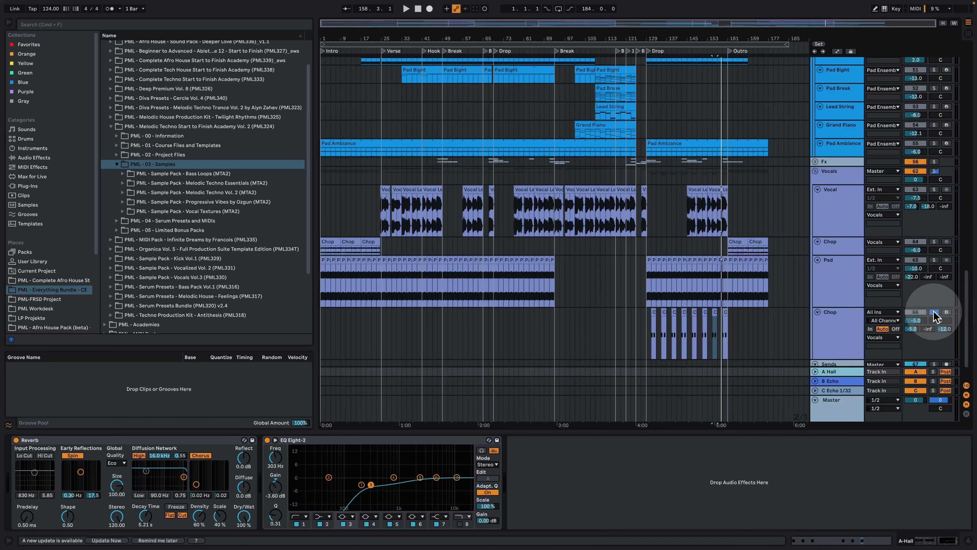
{"action": "scroll", "coordinate": [577, 231], "scroll_direction": "down", "scroll_amount": 10}
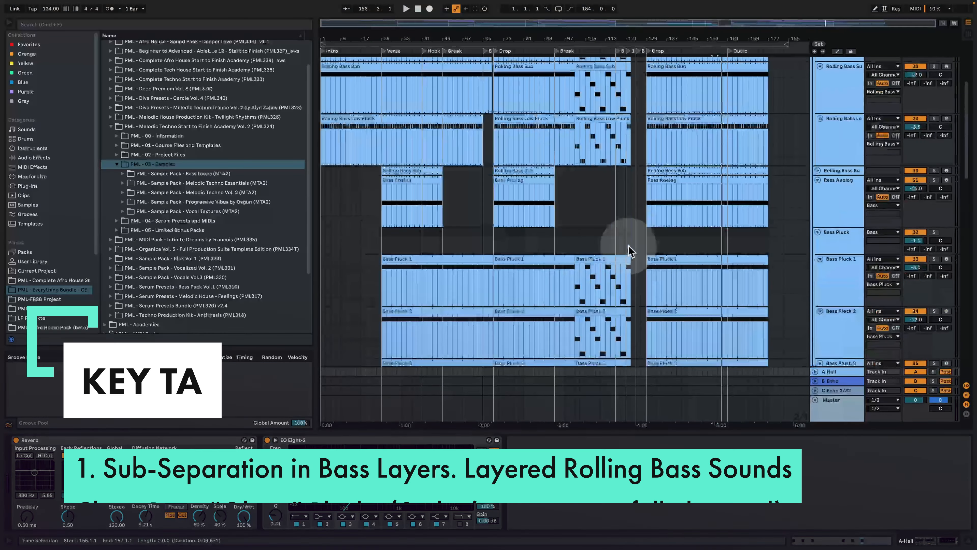
{"action": "scroll", "coordinate": [630, 250], "scroll_direction": "up", "scroll_amount": 5}
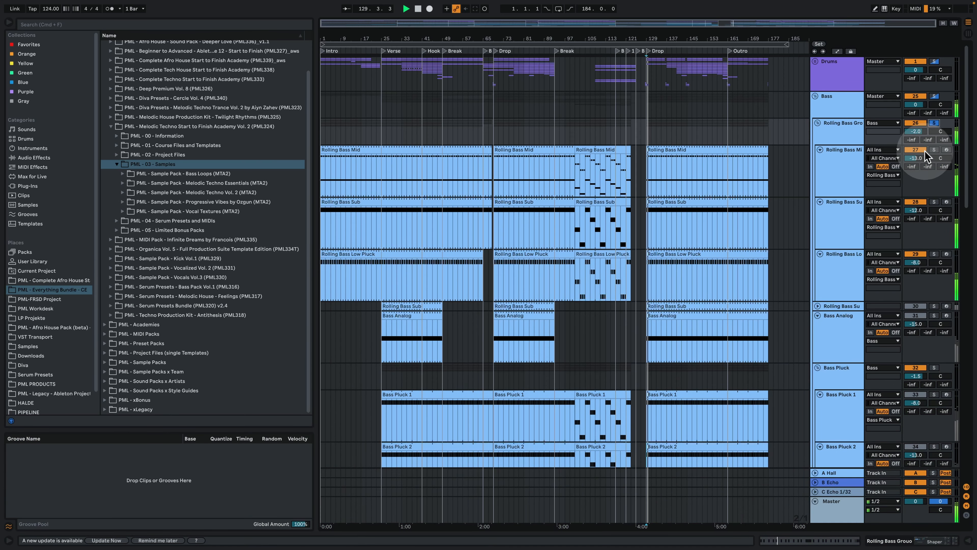
{"action": "left_click_drag", "start_coordinate": [686, 40], "coordinate": [601, 71]}
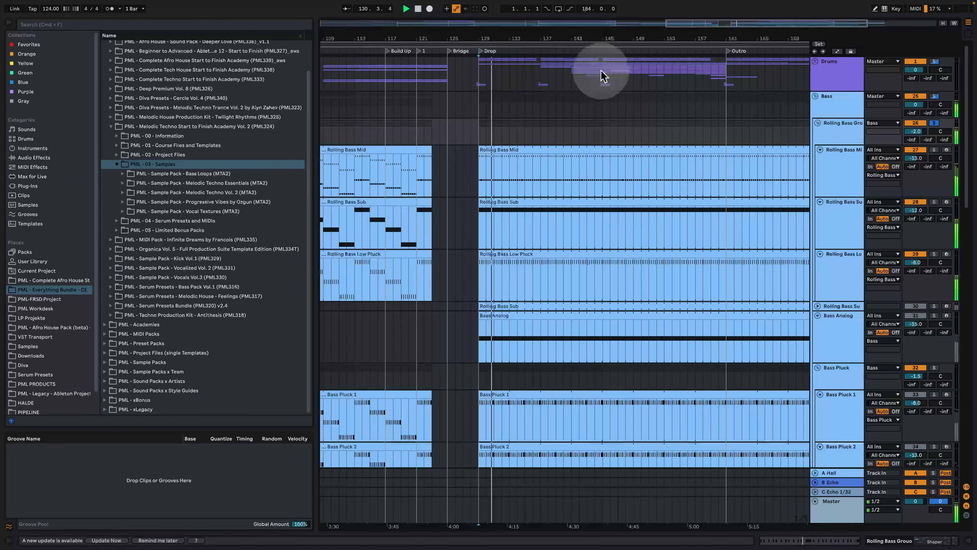
{"action": "key", "text": "space"}
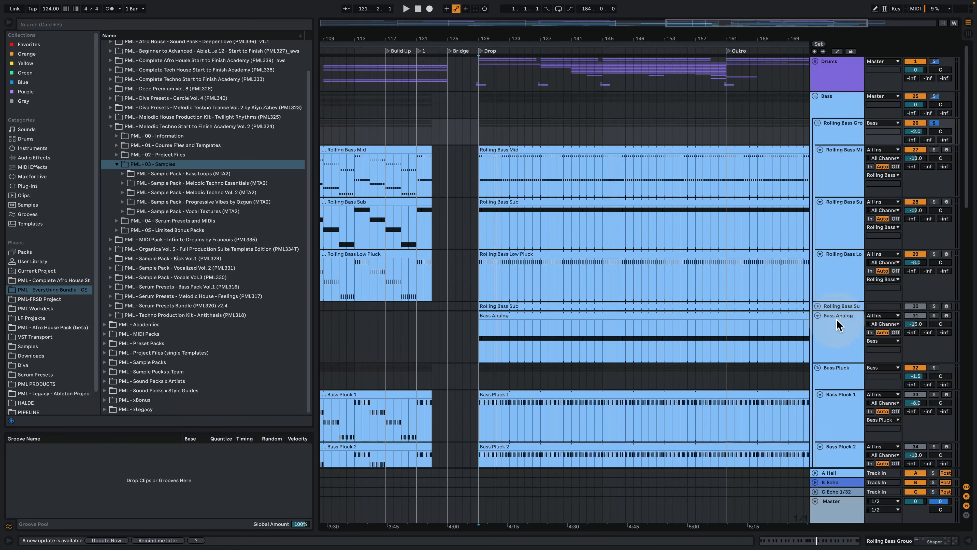
Add the Bass Analog and Rolling Bass Sub 2 tracks to the solo and play the bass layers from bar 129.
{"action": "left_click", "coordinate": [933, 310]}
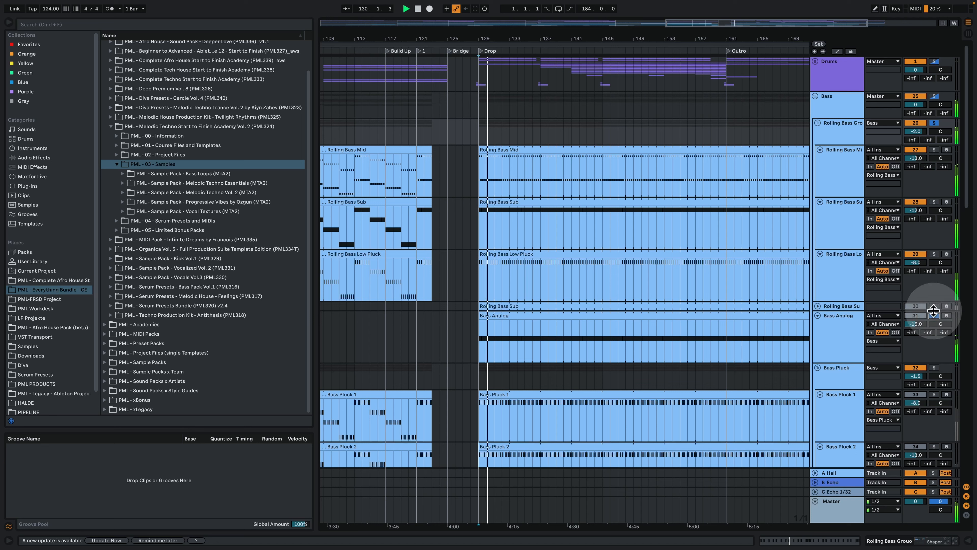
{"action": "left_click", "coordinate": [889, 307]}
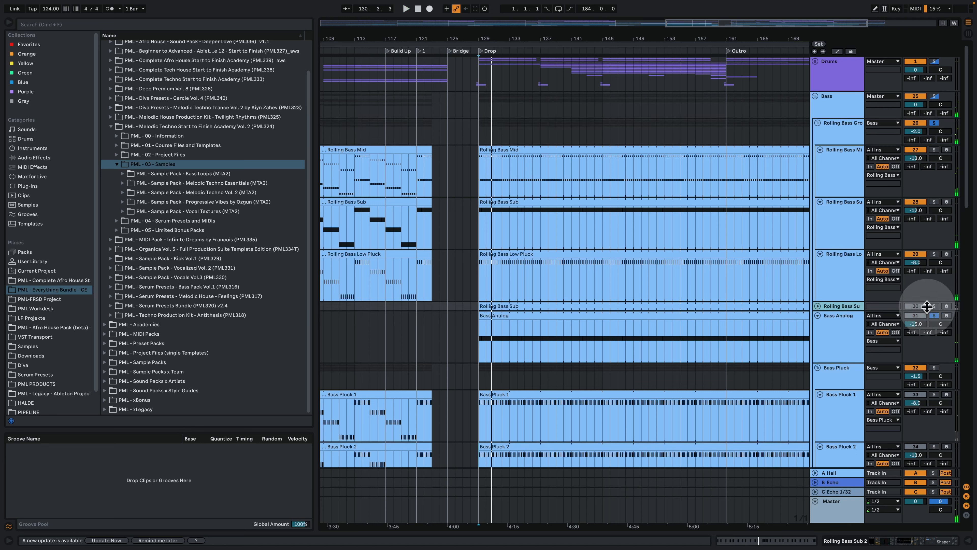
{"action": "left_click", "coordinate": [929, 307]}
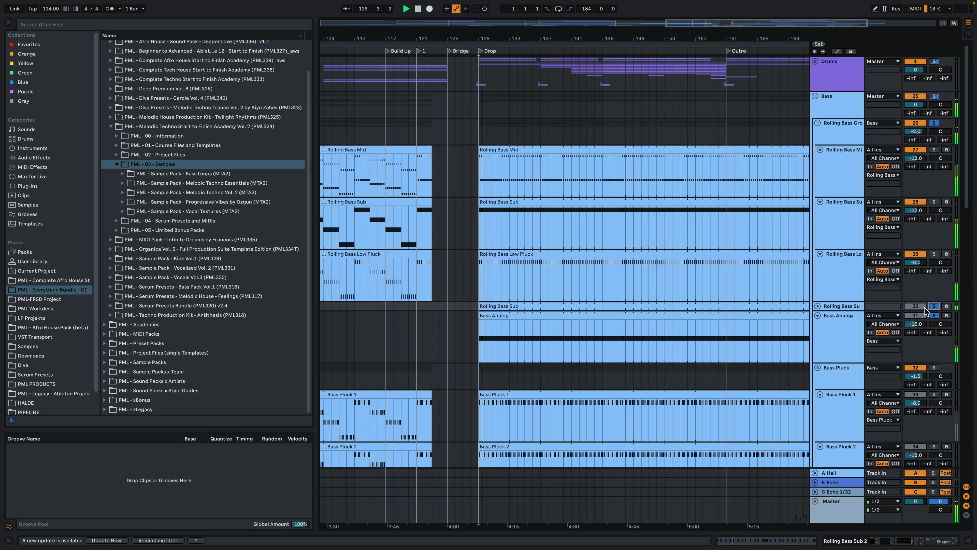
{"action": "left_click", "coordinate": [640, 289]}
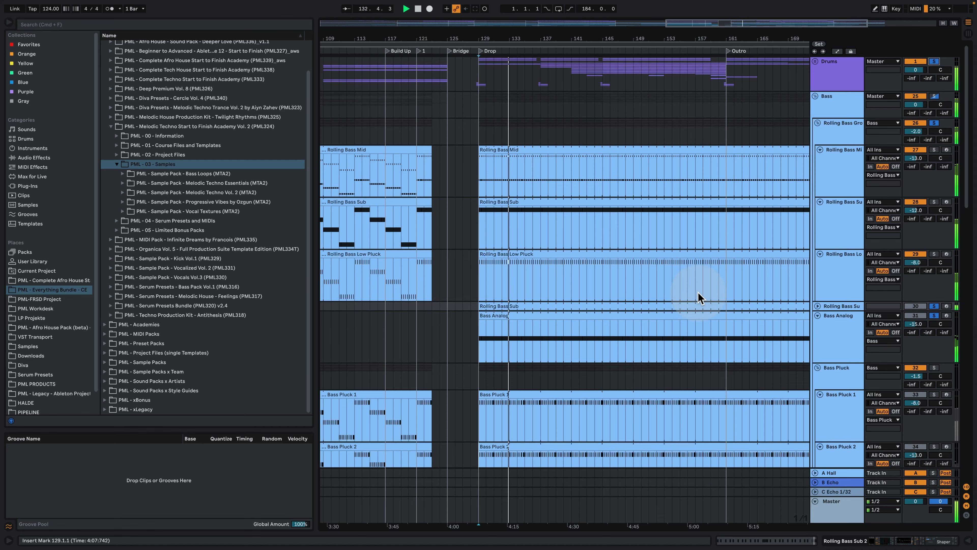
Add the Bass Pluck group to the solo, play it from bar 129 and examine the pluck notes up close against the other bass layers.
{"action": "scroll", "coordinate": [692, 297], "scroll_direction": "down", "scroll_amount": 3}
{"action": "scroll", "coordinate": [689, 262], "scroll_direction": "down", "scroll_amount": 3}
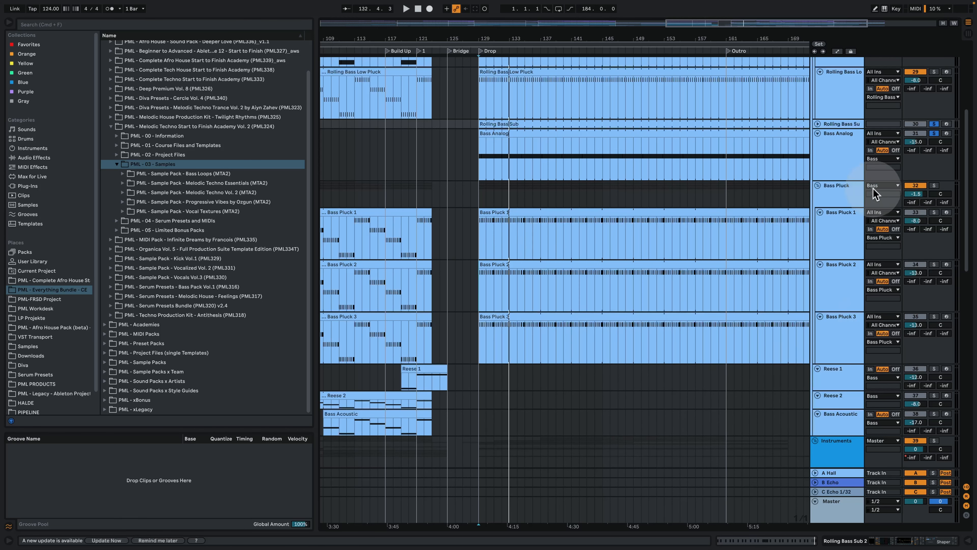
{"action": "left_click", "coordinate": [934, 186]}
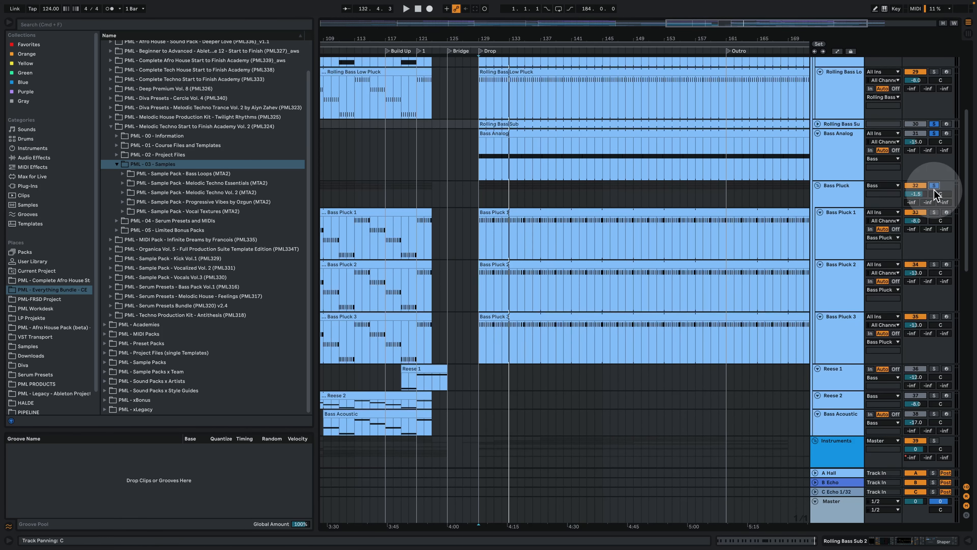
{"action": "key", "text": "space"}
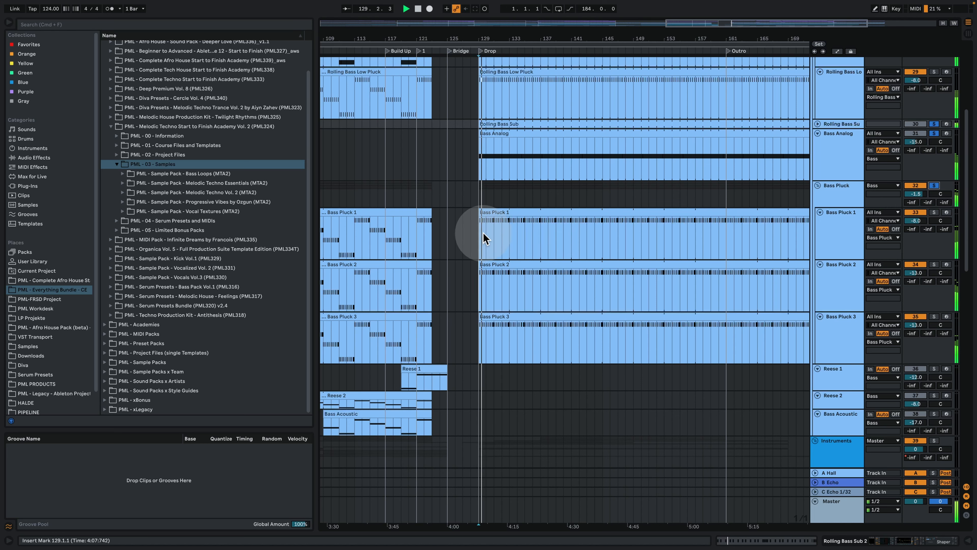
{"action": "left_click_drag", "start_coordinate": [488, 36], "coordinate": [487, 166]}
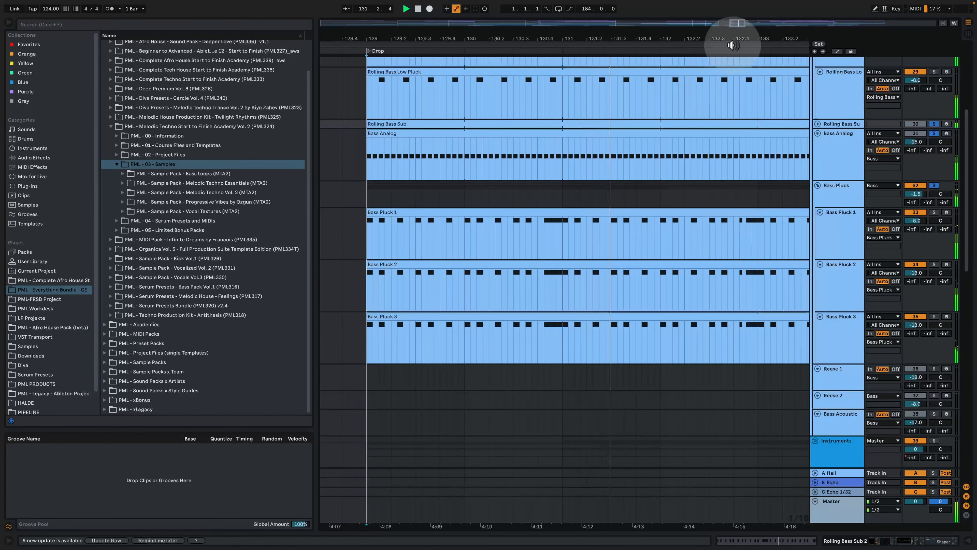
{"action": "left_click_drag", "start_coordinate": [737, 36], "coordinate": [618, 36]}
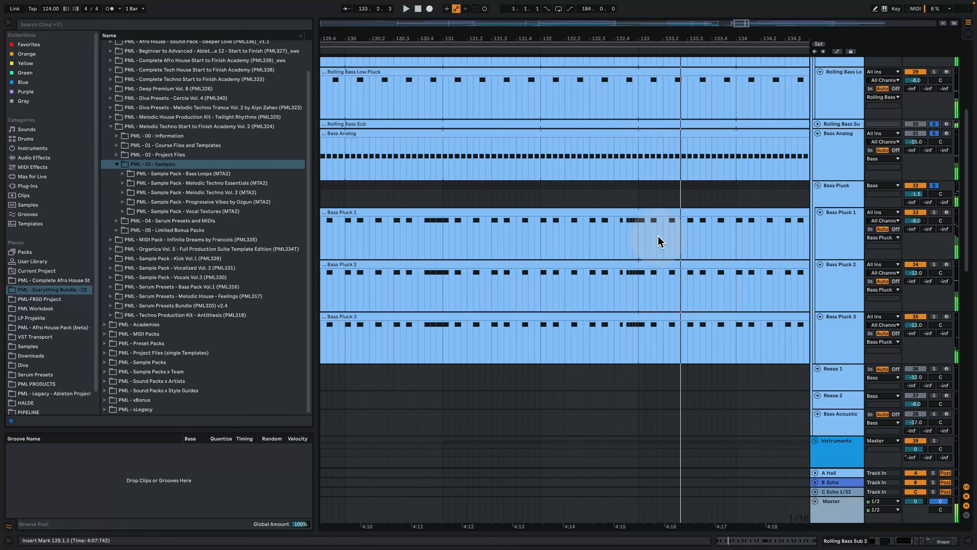
{"action": "left_click_drag", "start_coordinate": [625, 36], "coordinate": [568, 12]}
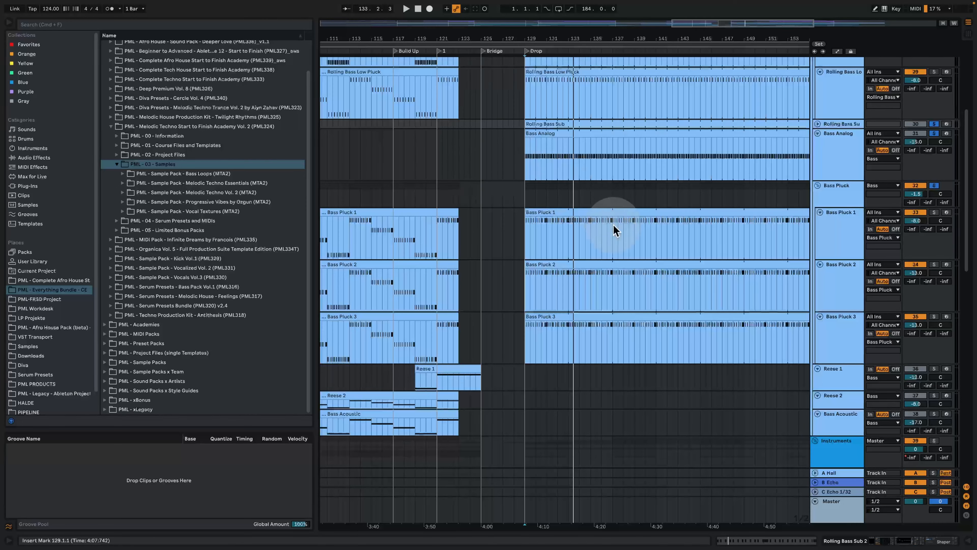
Solo the Melody Lead group and play it from bar 145 in the Drop.
{"action": "scroll", "coordinate": [623, 301], "scroll_direction": "down", "scroll_amount": 6}
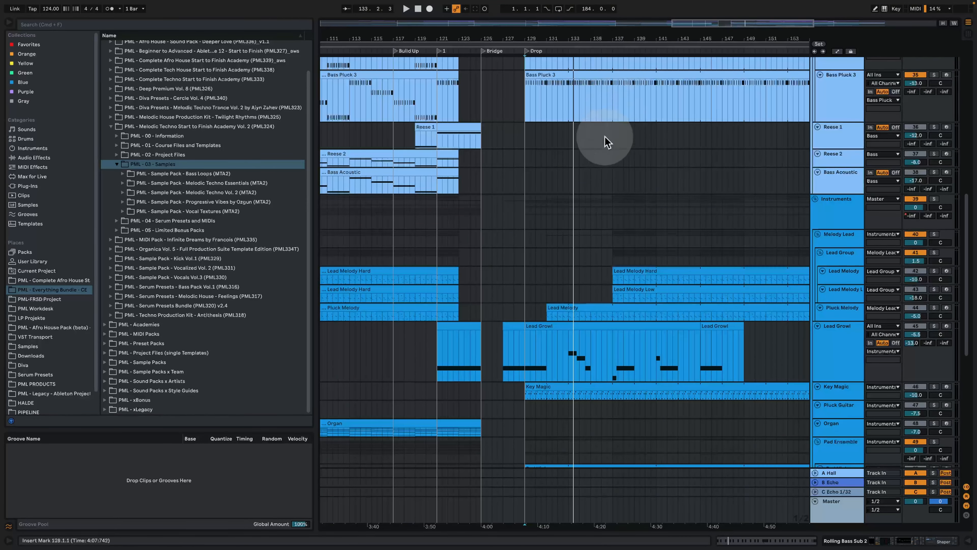
{"action": "left_click_drag", "start_coordinate": [607, 37], "coordinate": [517, 14]}
{"action": "scroll", "coordinate": [538, 212], "scroll_direction": "down", "scroll_amount": 5}
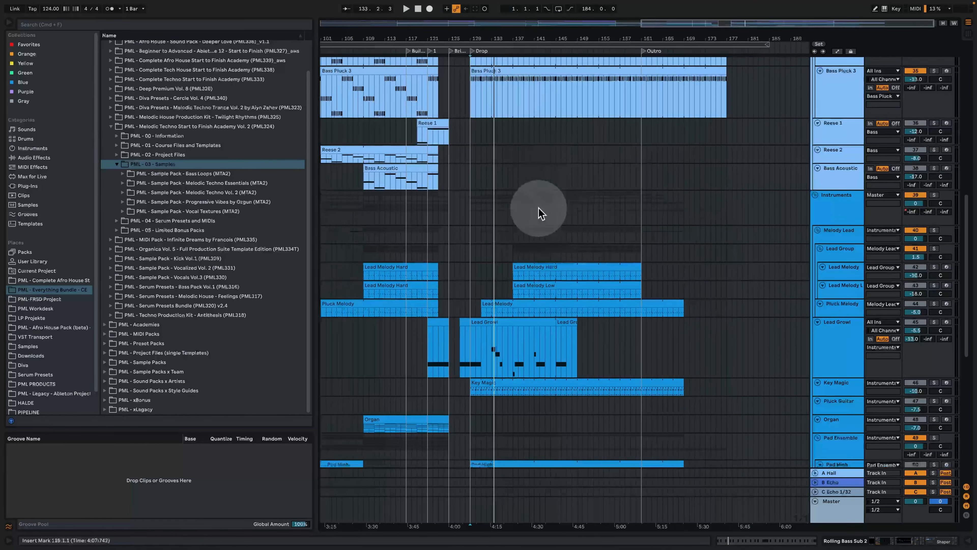
{"action": "scroll", "coordinate": [536, 269], "scroll_direction": "up", "scroll_amount": 3}
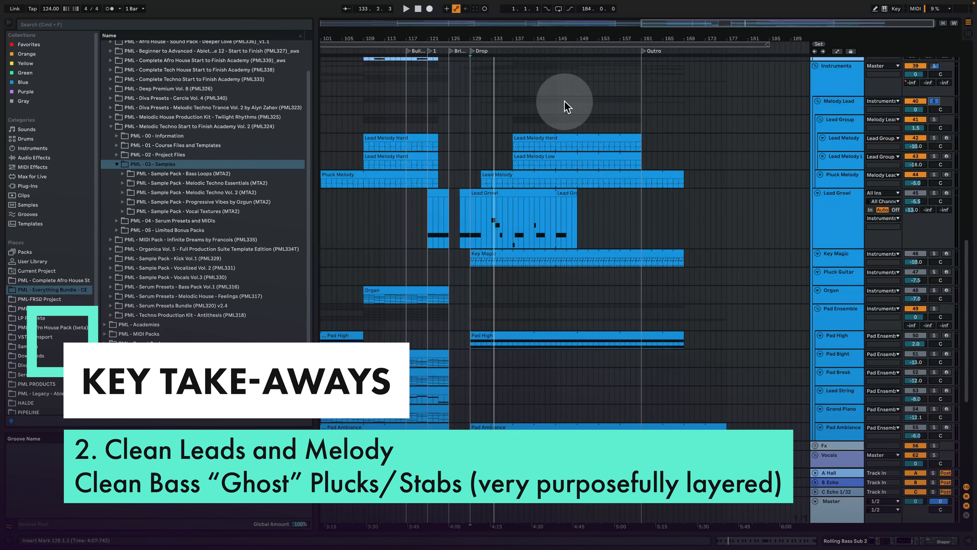
{"action": "left_click", "coordinate": [556, 104]}
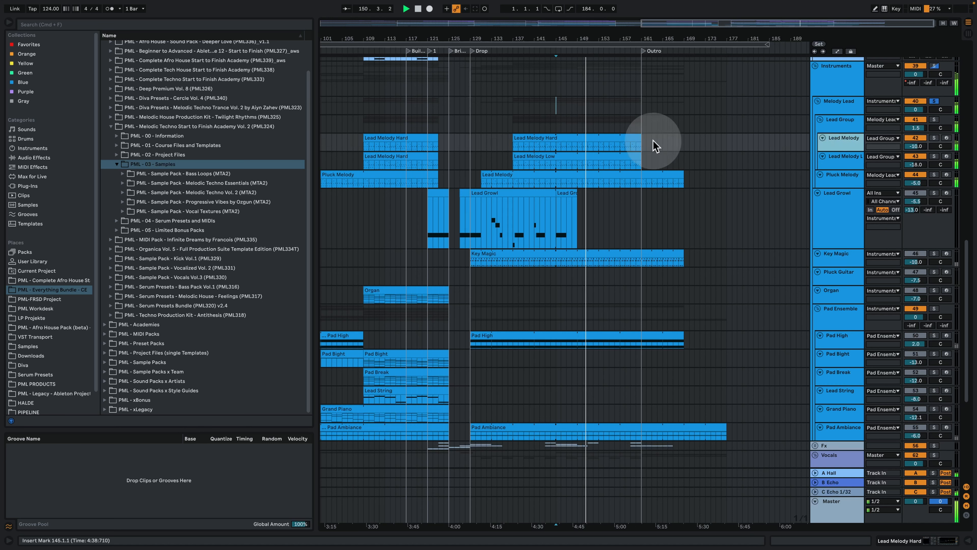
Open the Lead Melody Low clip to examine its notes, and bring up the track's device chain.
{"action": "double_click", "coordinate": [589, 161]}
{"action": "left_click", "coordinate": [676, 298]}
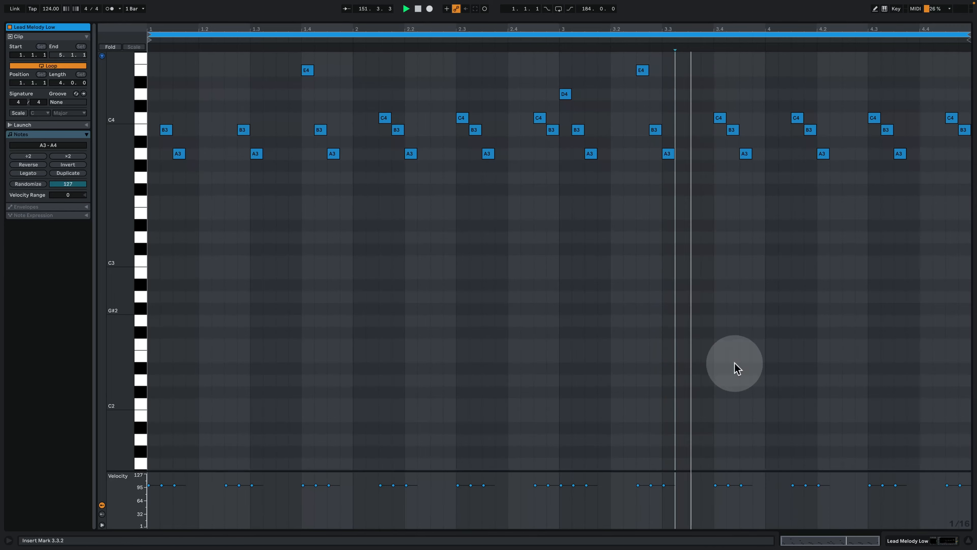
{"action": "left_click", "coordinate": [905, 540]}
Compare the device chains of the Lead Melody Hard, Lead Melody Low and Pluck Melody tracks.
{"action": "scroll", "coordinate": [627, 311], "scroll_direction": "up", "scroll_amount": 8}
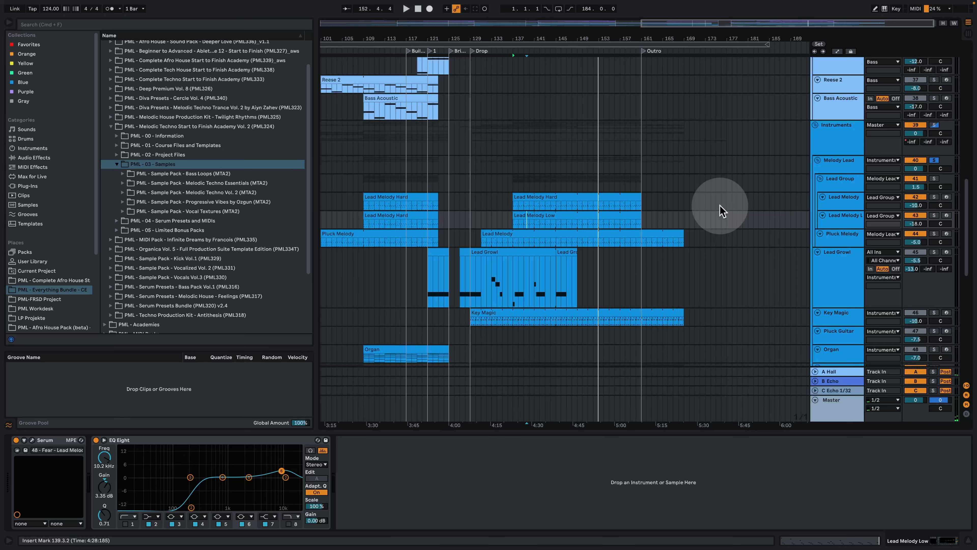
{"action": "left_click", "coordinate": [849, 209]}
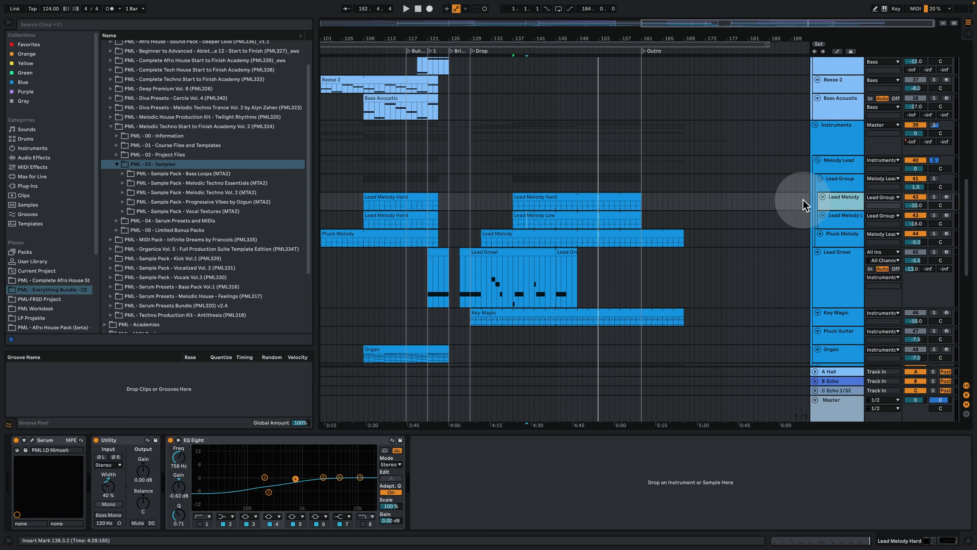
{"action": "left_click", "coordinate": [843, 219]}
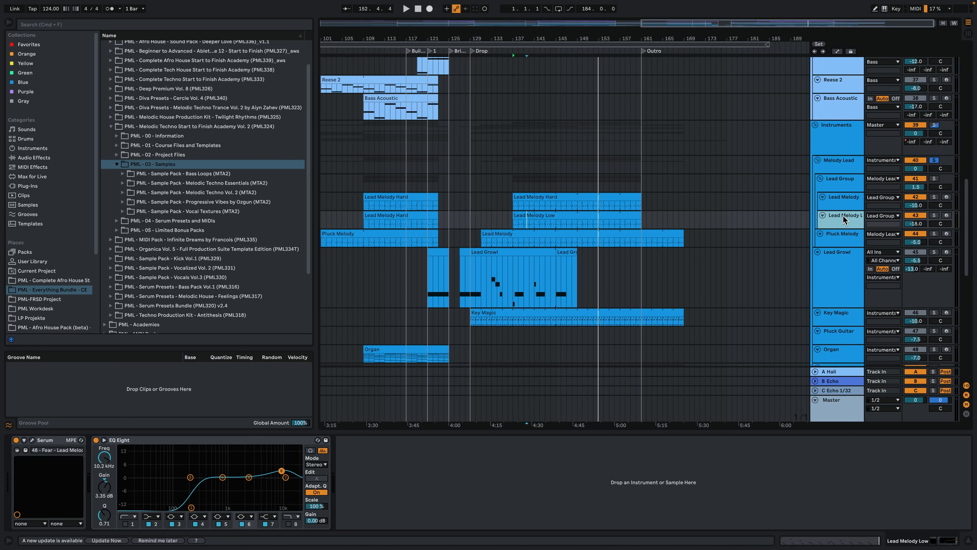
{"action": "left_click", "coordinate": [843, 235]}
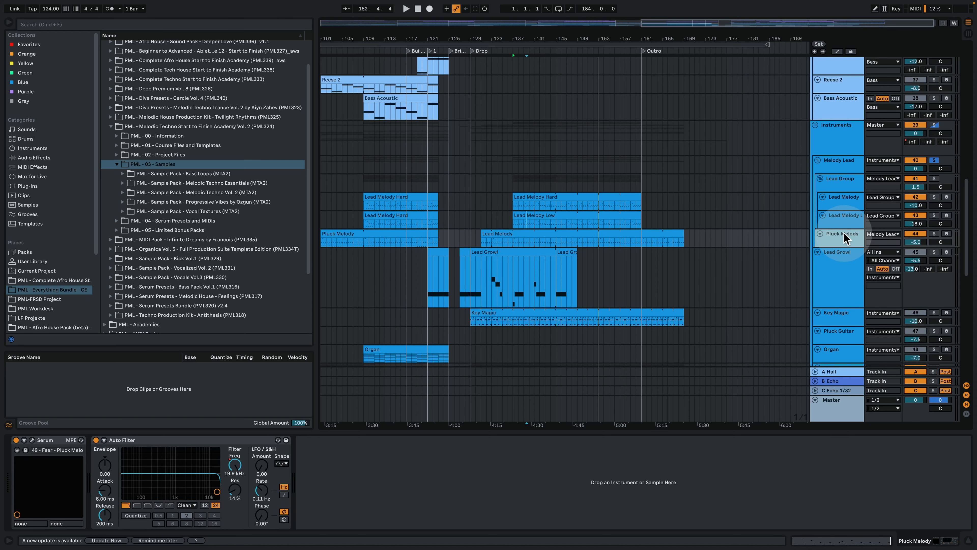
Solo and unfold the Drums group, play it from bar 146 and look over its individual tracks.
{"action": "scroll", "coordinate": [846, 246], "scroll_direction": "up", "scroll_amount": 15}
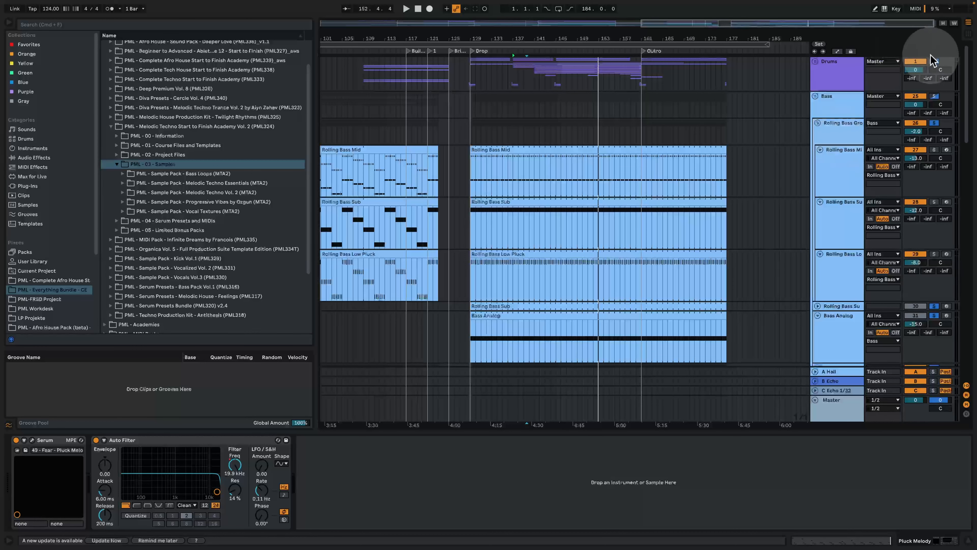
{"action": "left_click", "coordinate": [814, 62]}
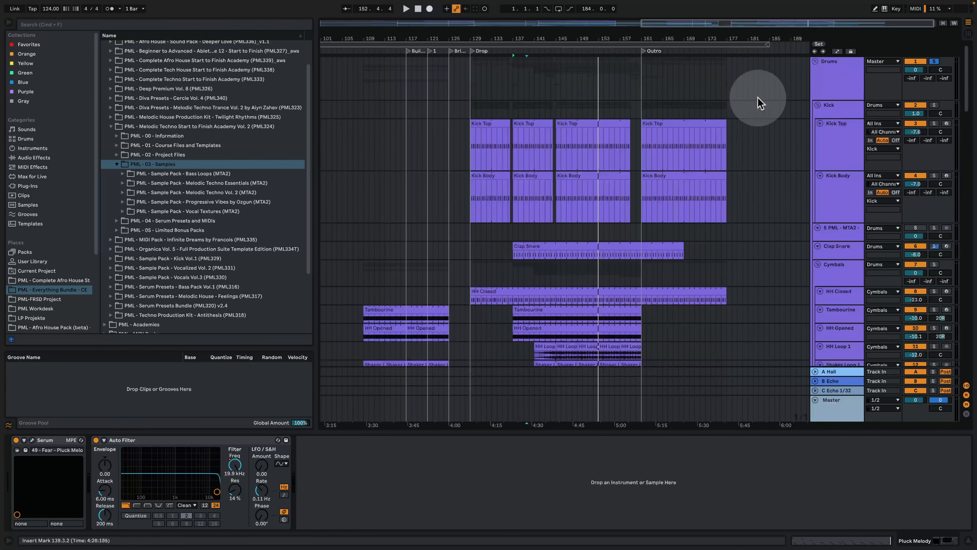
{"action": "left_click", "coordinate": [560, 228]}
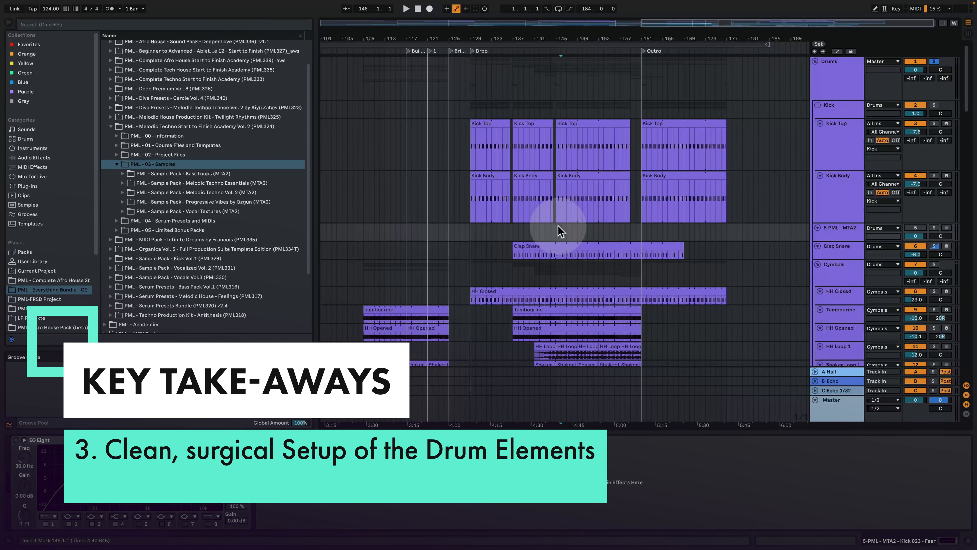
{"action": "key", "text": "space"}
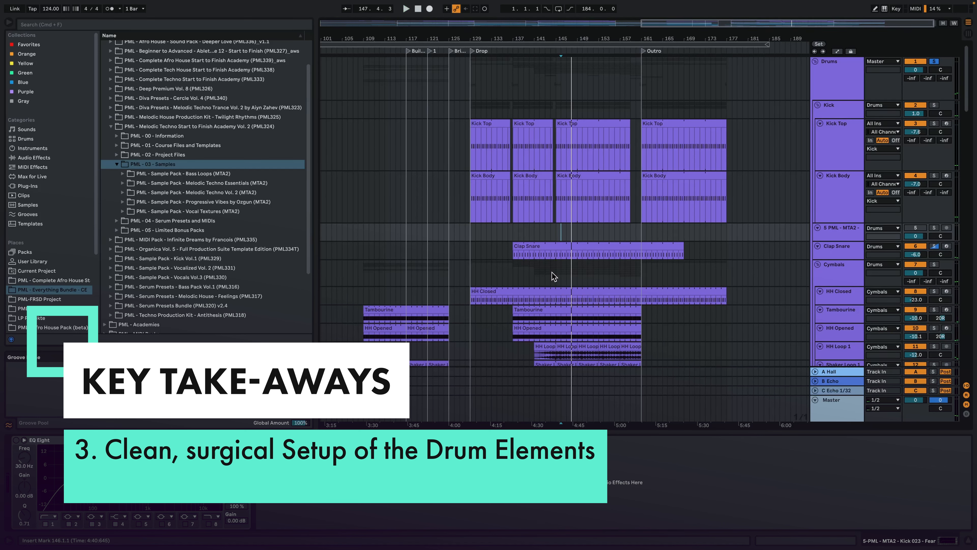
{"action": "key", "text": "space"}
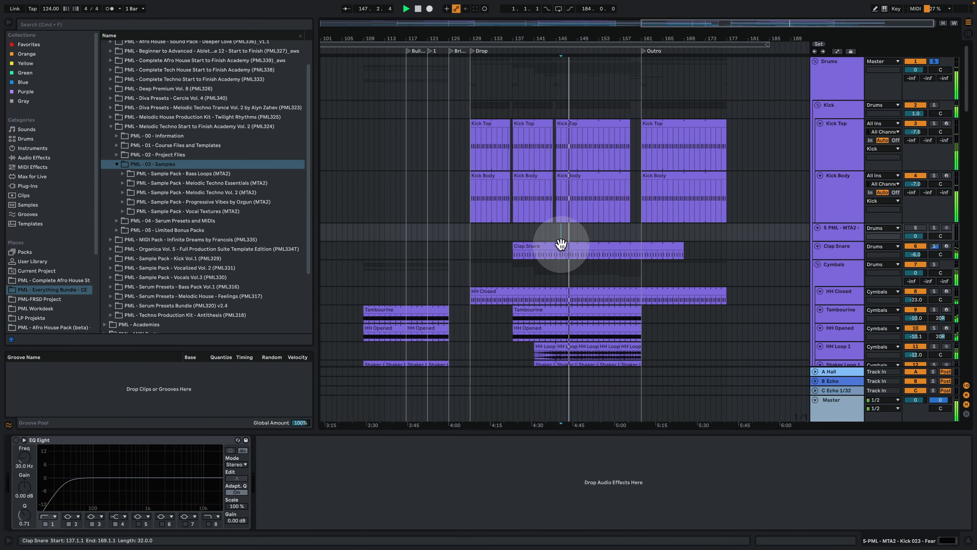
{"action": "scroll", "coordinate": [561, 243], "scroll_direction": "down", "scroll_amount": 15}
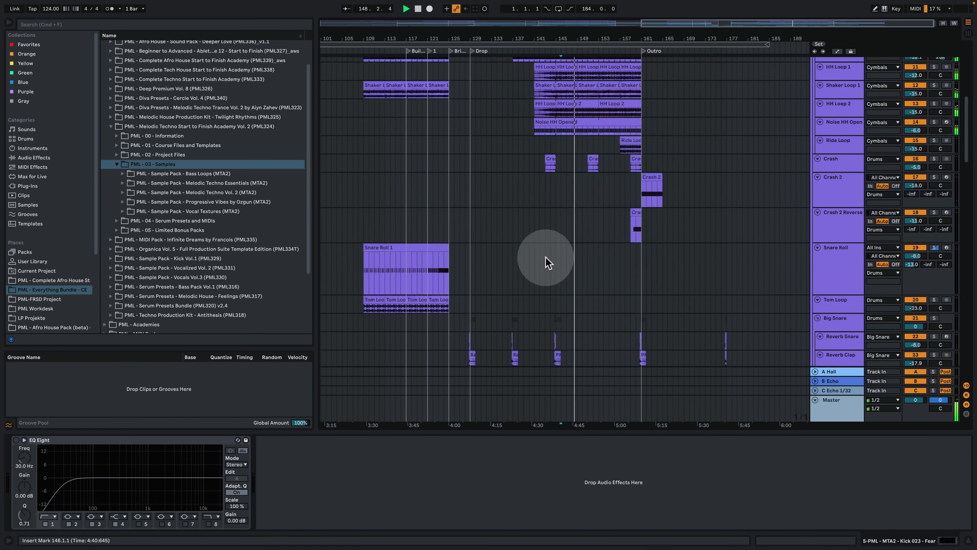
View the bass tracks across the whole arrangement and highlight Rolling Bass Mid from bars 1 to 101, followed by bars 101 to 123.
{"action": "scroll", "coordinate": [558, 240], "scroll_direction": "down", "scroll_amount": 10}
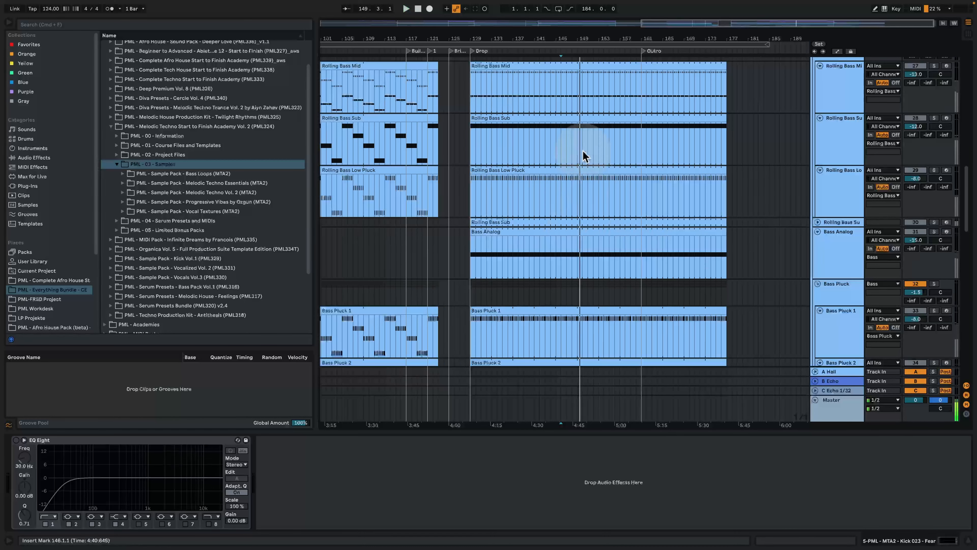
{"action": "left_click_drag", "start_coordinate": [484, 39], "coordinate": [650, 39]}
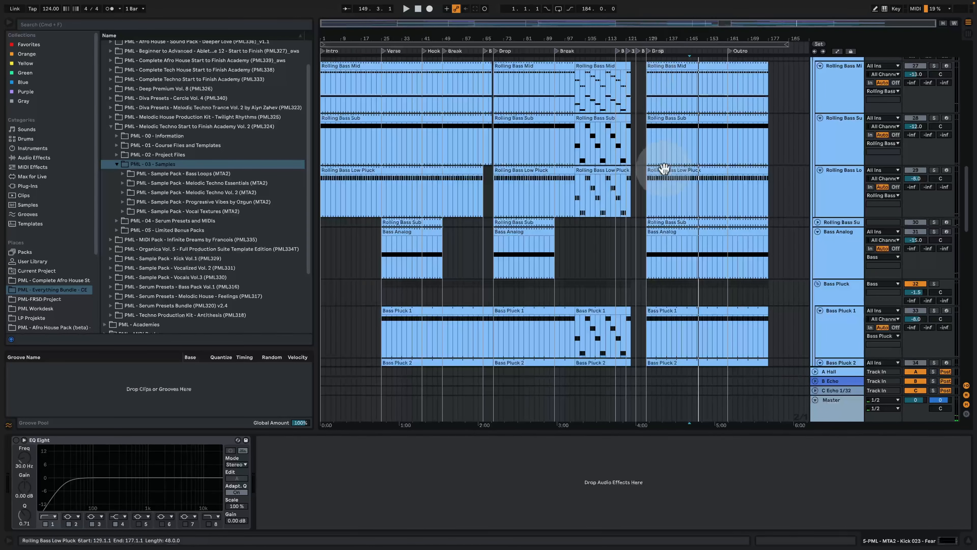
{"action": "scroll", "coordinate": [597, 242], "scroll_direction": "up", "scroll_amount": 3}
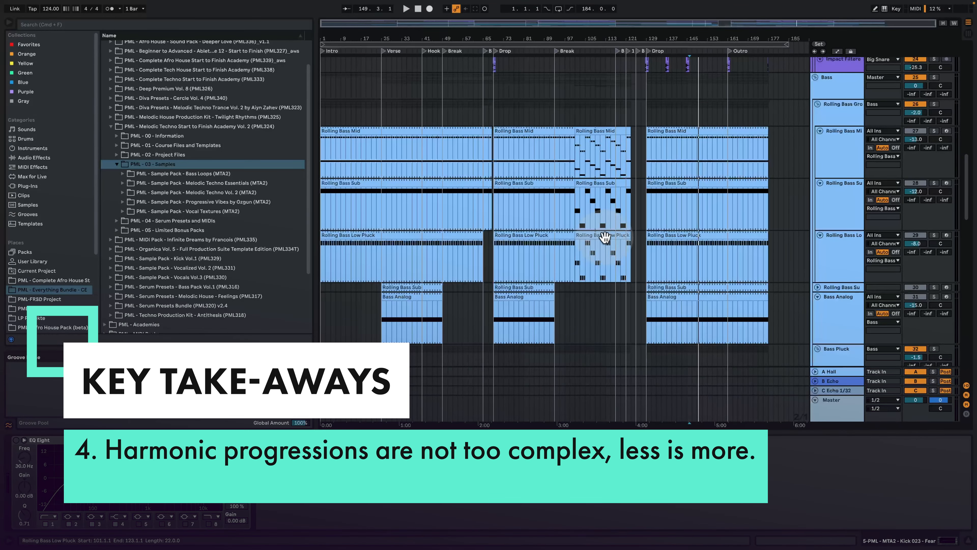
{"action": "left_click_drag", "start_coordinate": [493, 144], "coordinate": [327, 153]}
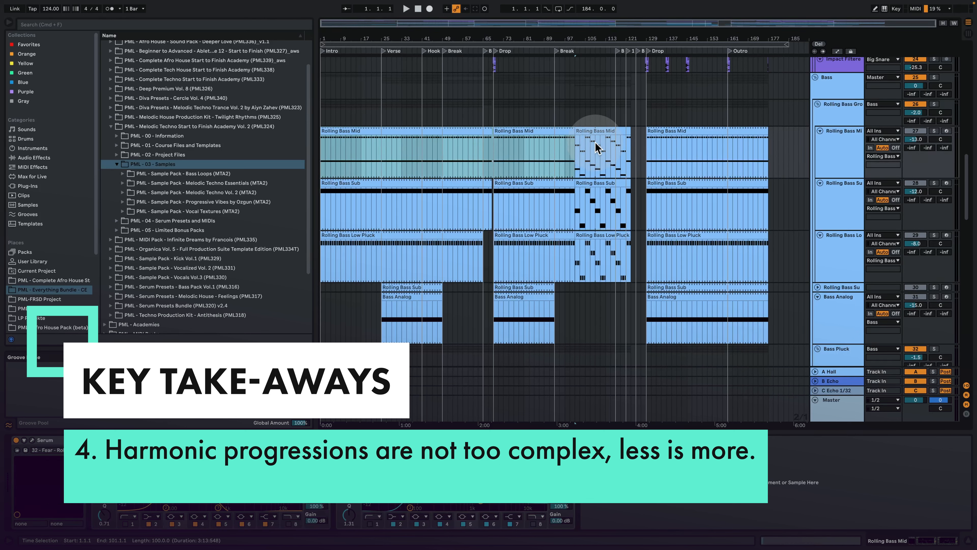
{"action": "left_click_drag", "start_coordinate": [577, 151], "coordinate": [620, 148]}
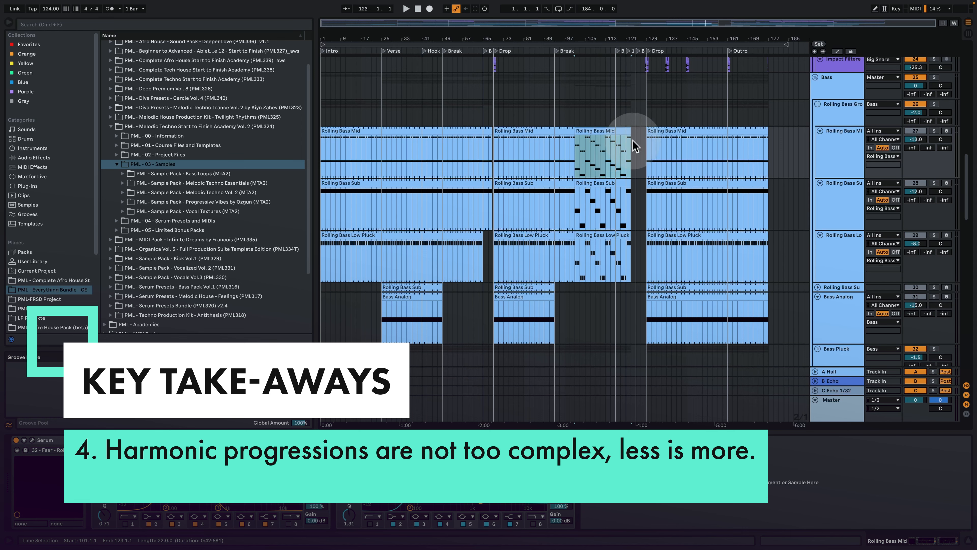
Examine the Break from bar 101 up close, comparing the bass progression with the lead, pad and vocal layers.
{"action": "left_click_drag", "start_coordinate": [609, 36], "coordinate": [609, 35]}
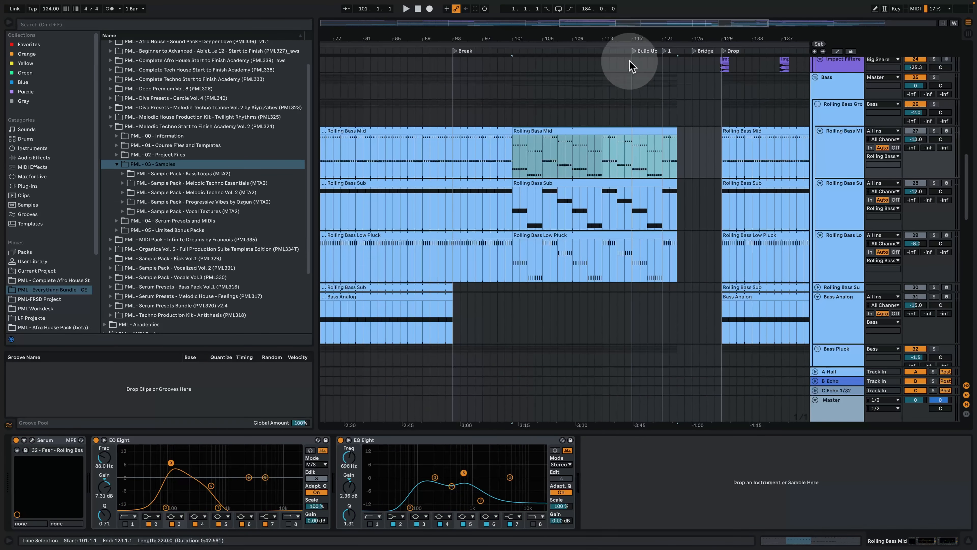
{"action": "left_click", "coordinate": [515, 149]}
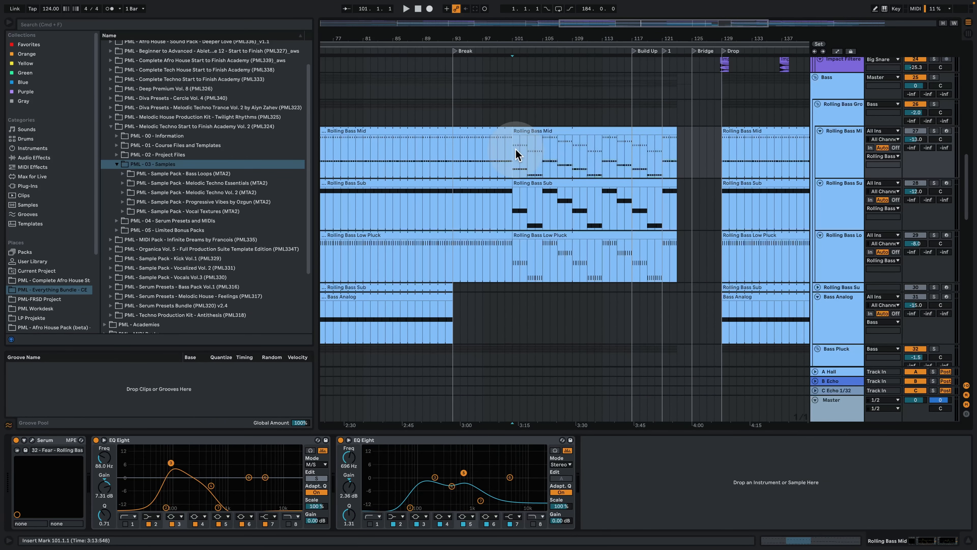
{"action": "scroll", "coordinate": [679, 227], "scroll_direction": "down", "scroll_amount": 3}
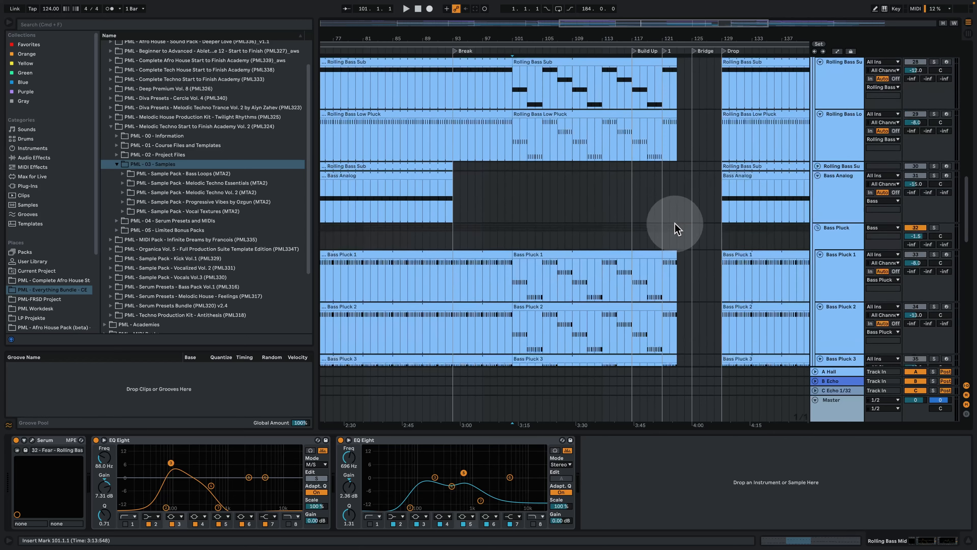
{"action": "scroll", "coordinate": [677, 229], "scroll_direction": "down", "scroll_amount": 4}
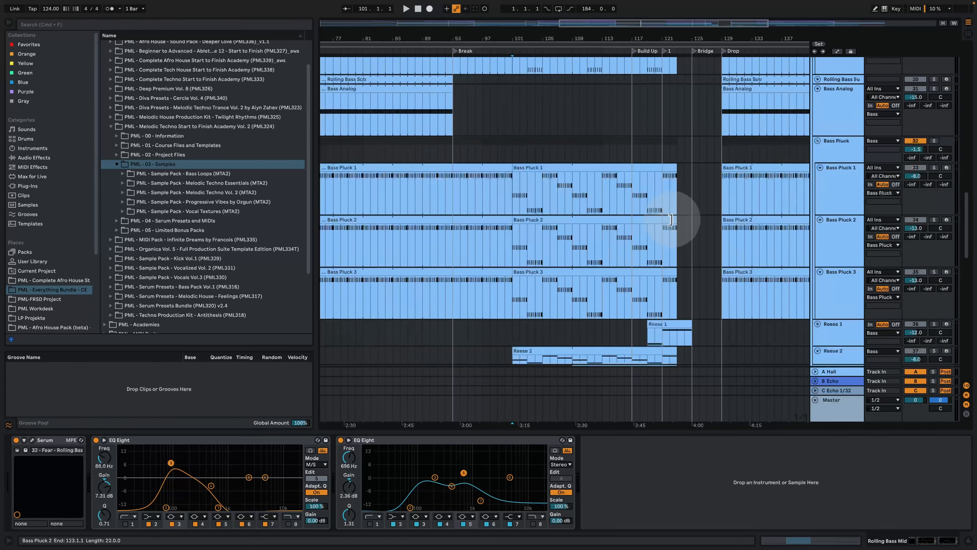
{"action": "scroll", "coordinate": [672, 219], "scroll_direction": "down", "scroll_amount": 6}
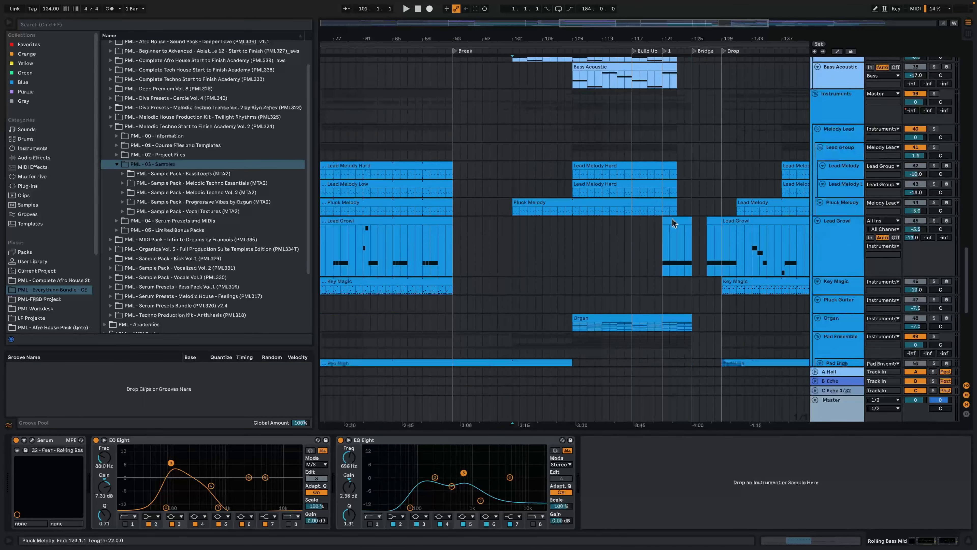
{"action": "scroll", "coordinate": [672, 219], "scroll_direction": "down", "scroll_amount": 2}
{"action": "left_click_drag", "start_coordinate": [590, 37], "coordinate": [587, 43]}
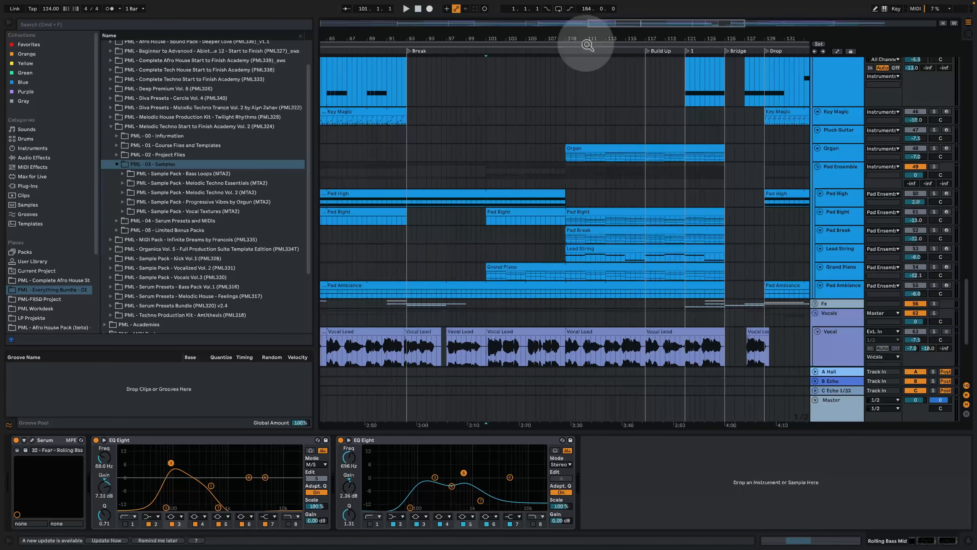
Play the Break from bar 109 and solo the instrument tracks.
{"action": "left_click", "coordinate": [564, 137]}
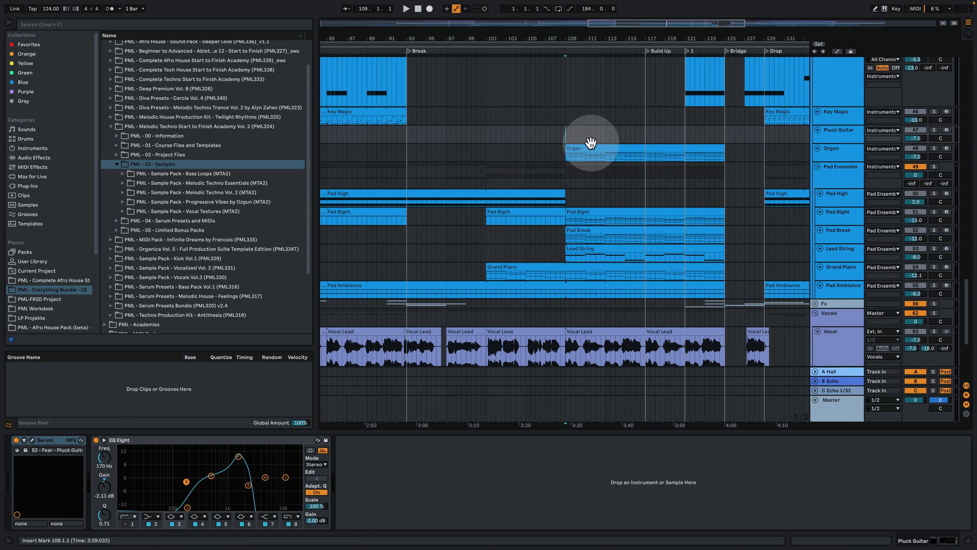
{"action": "key", "text": "space"}
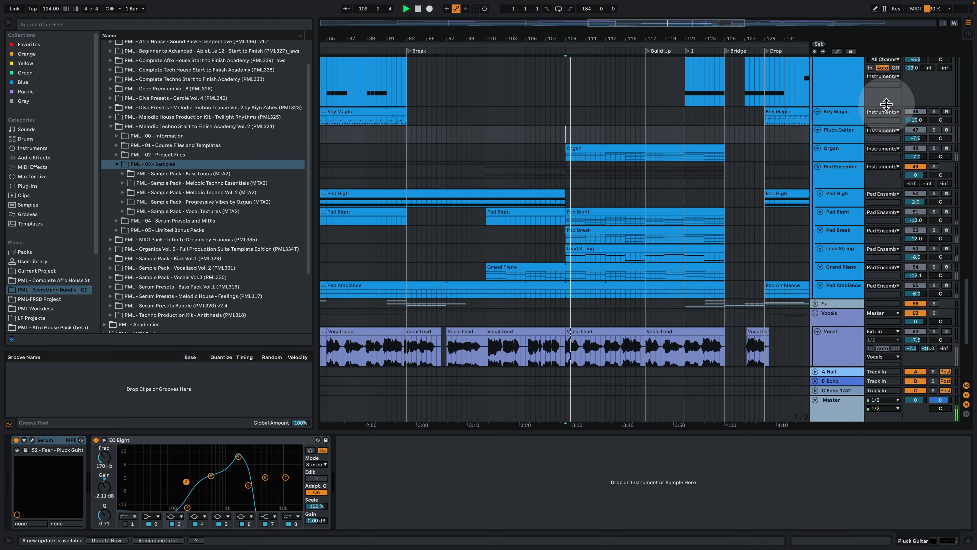
{"action": "left_click", "coordinate": [934, 112]}
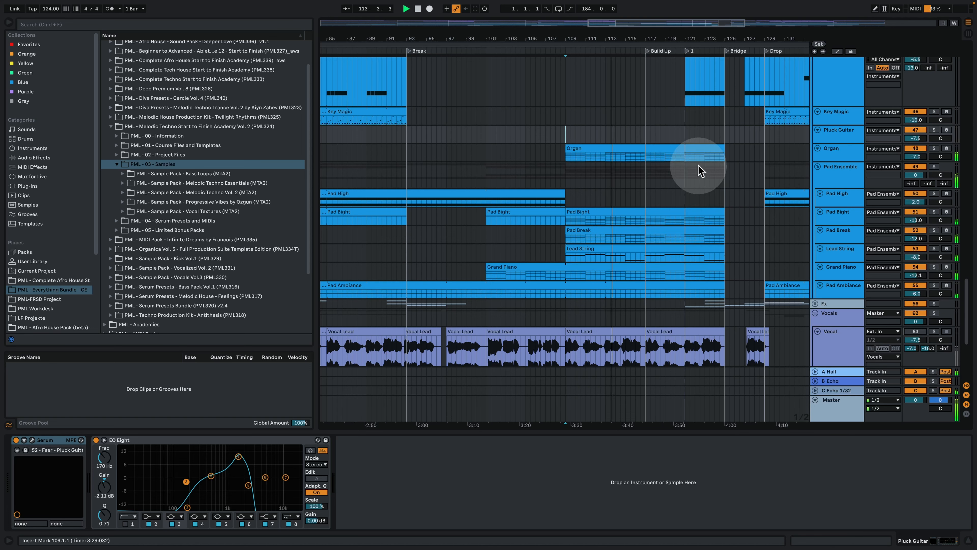
Solo the Lead Growl track, show its device chain and play it from bar 129 at the Drop.
{"action": "left_click_drag", "start_coordinate": [611, 39], "coordinate": [481, 24]}
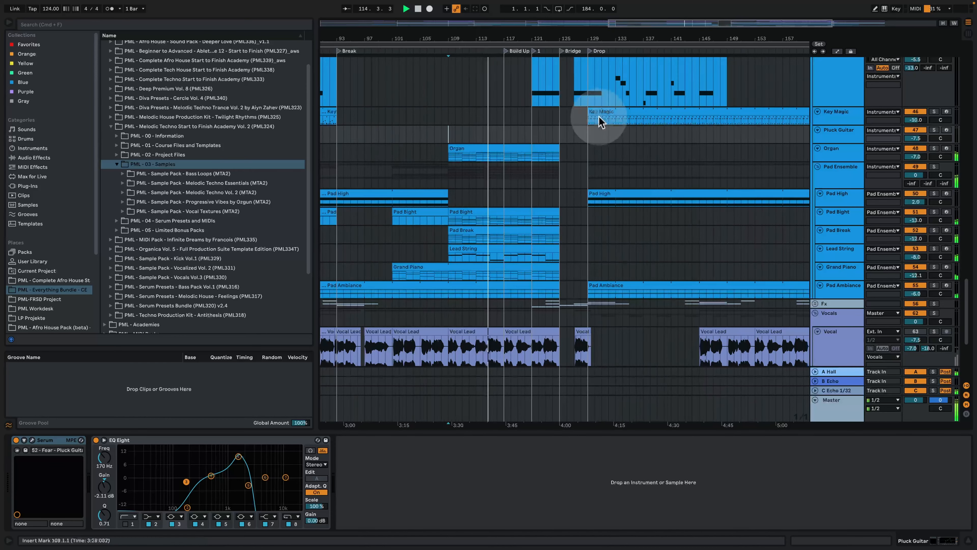
{"action": "scroll", "coordinate": [563, 214], "scroll_direction": "up", "scroll_amount": 8}
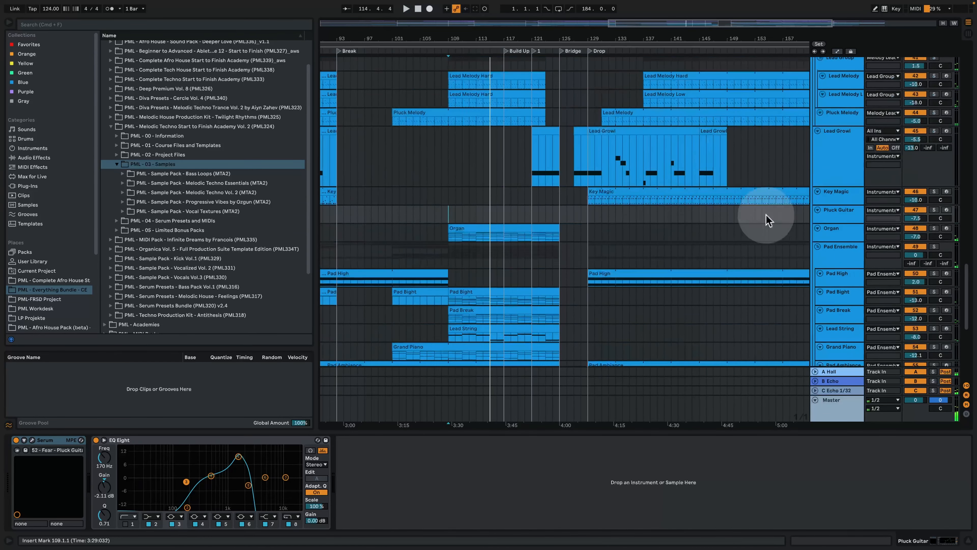
{"action": "left_click", "coordinate": [933, 193]}
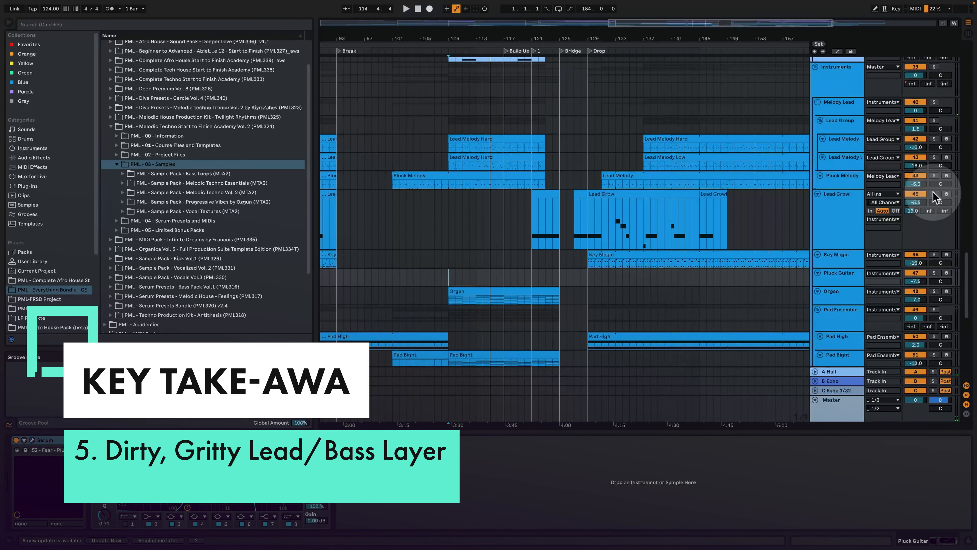
{"action": "left_click", "coordinate": [589, 208]}
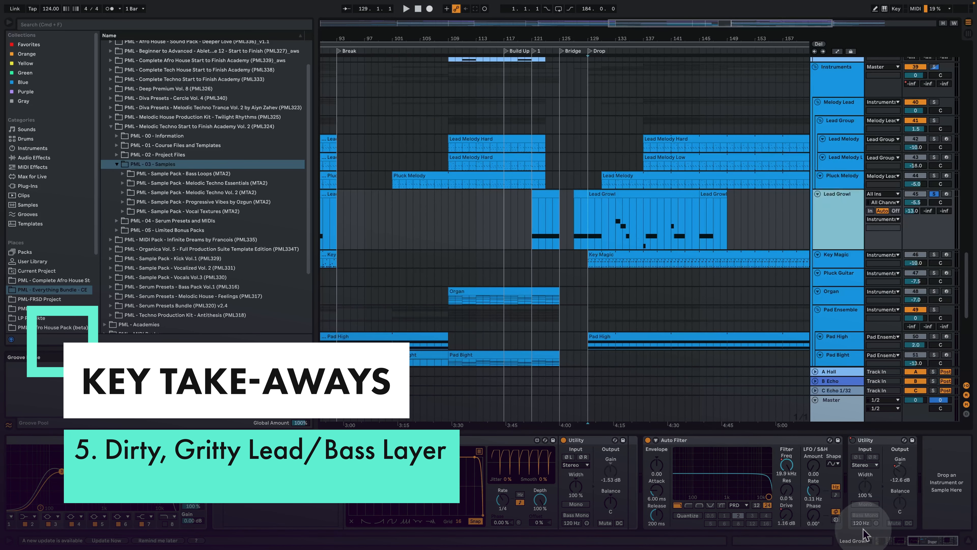
{"action": "left_click_drag", "start_coordinate": [935, 540], "coordinate": [805, 540]}
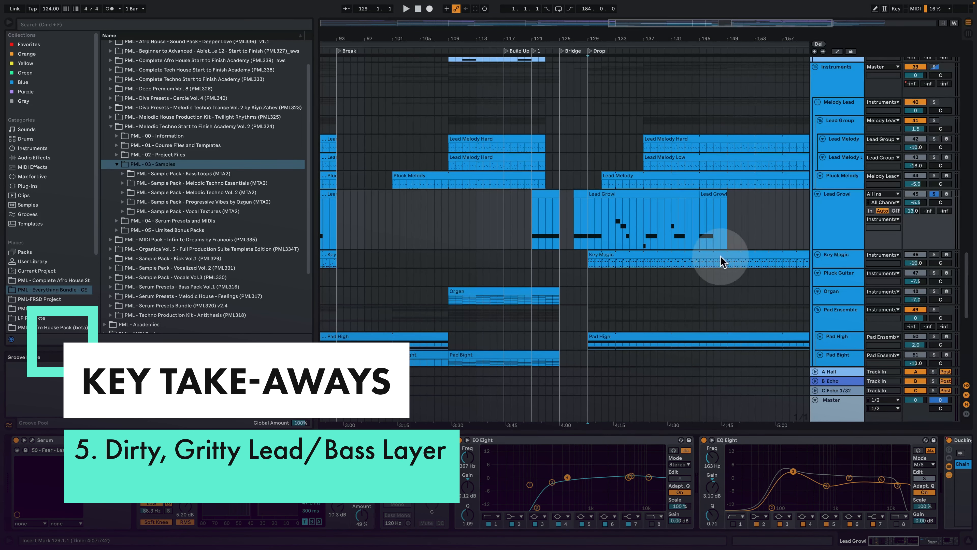
{"action": "key", "text": "space"}
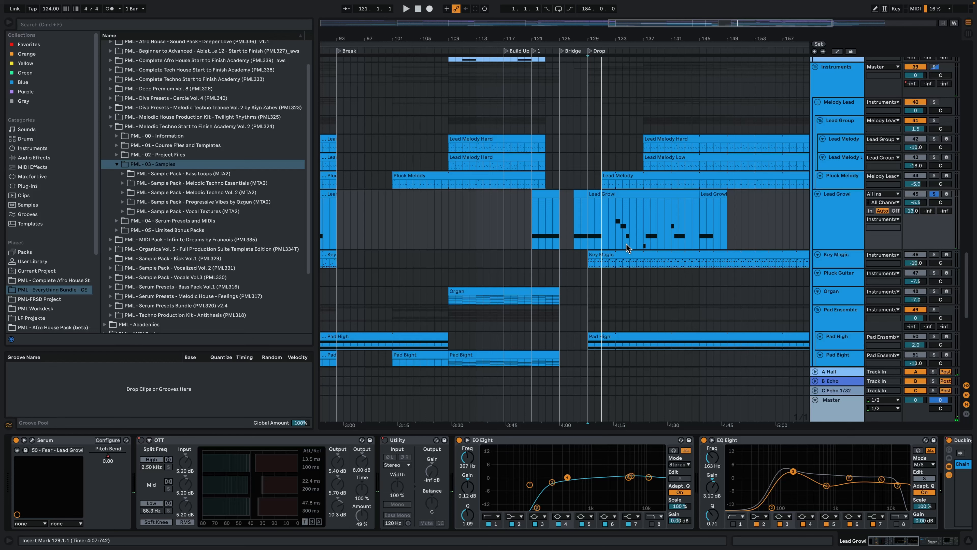
Replay the soloed Lead Growl track over the opening bars of the Drop.
{"action": "key", "text": "space"}
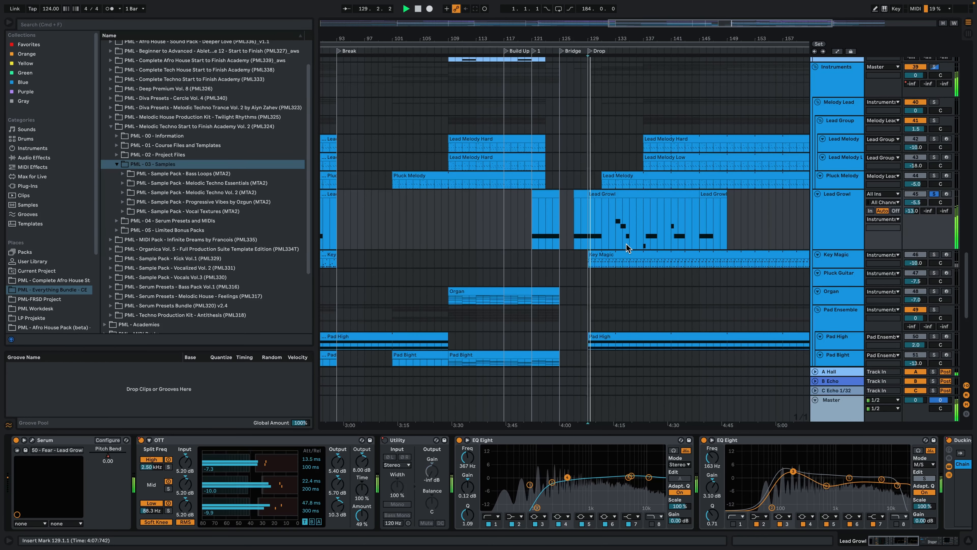
{"action": "left_click", "coordinate": [643, 252]}
{"action": "left_click", "coordinate": [931, 195]}
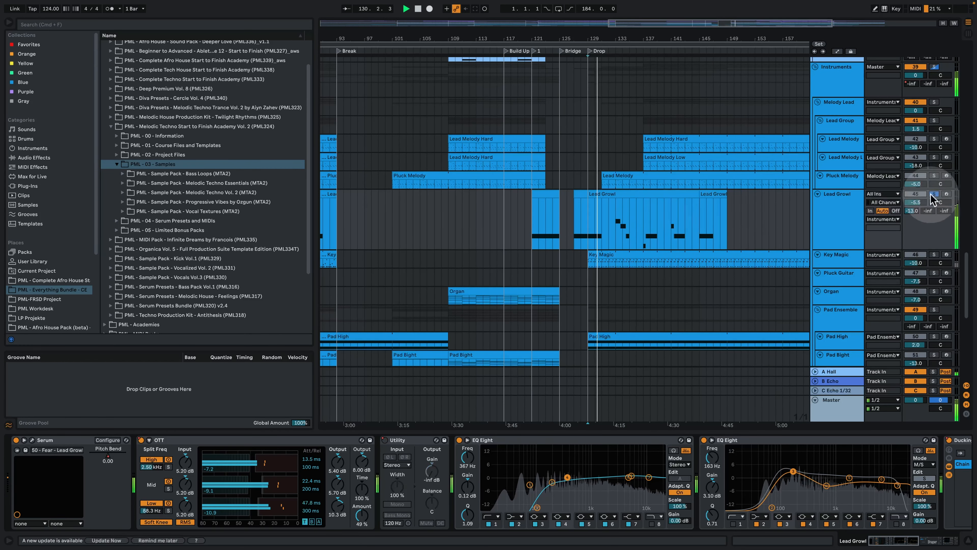
{"action": "key", "text": "space"}
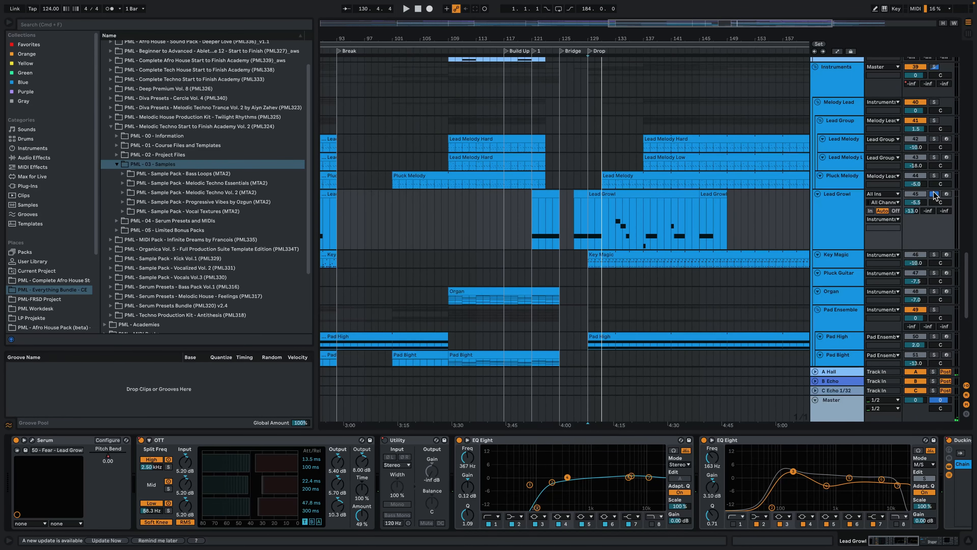
Solo the Kick group along with Lead Growl and play both from bar 129.
{"action": "scroll", "coordinate": [880, 216], "scroll_direction": "up", "scroll_amount": 15}
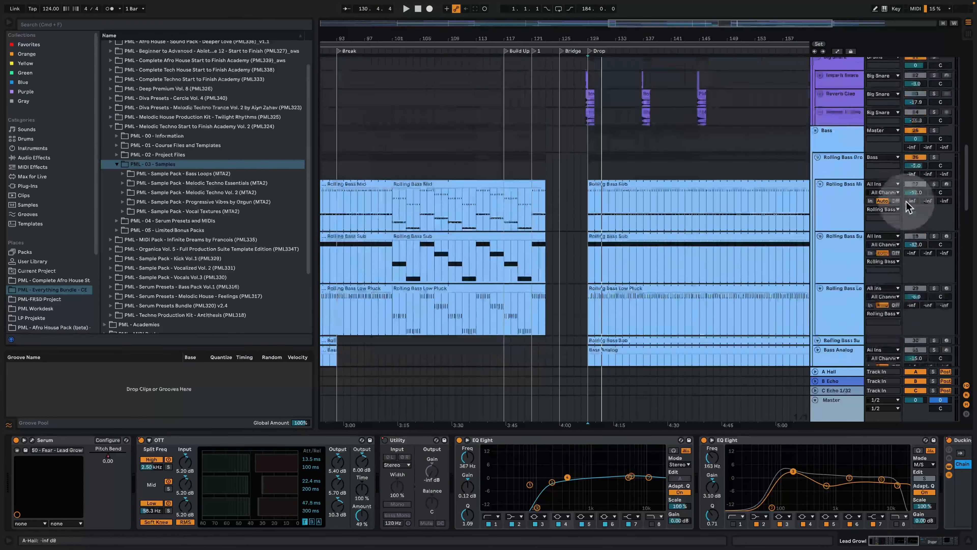
{"action": "scroll", "coordinate": [888, 231], "scroll_direction": "up", "scroll_amount": 8}
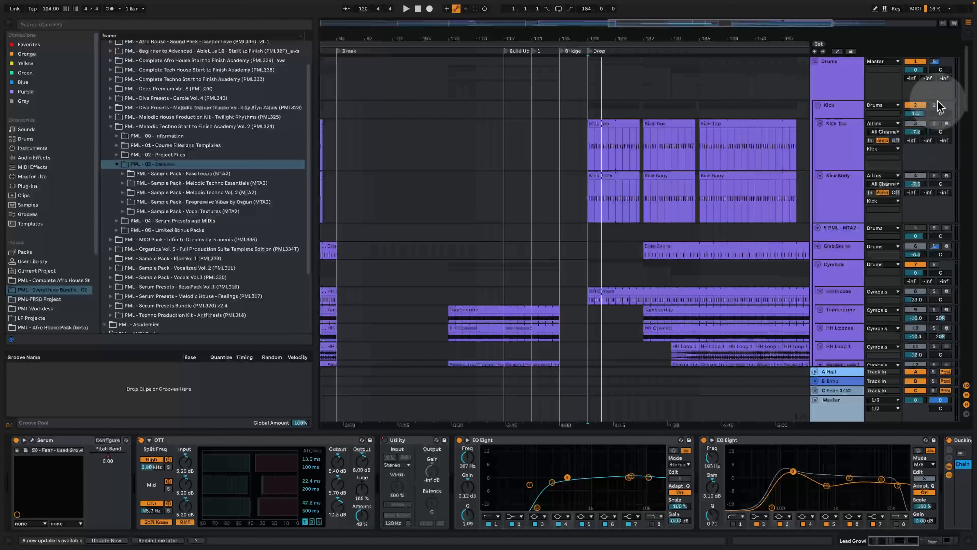
{"action": "left_click", "coordinate": [935, 105]}
{"action": "key", "text": "space"}
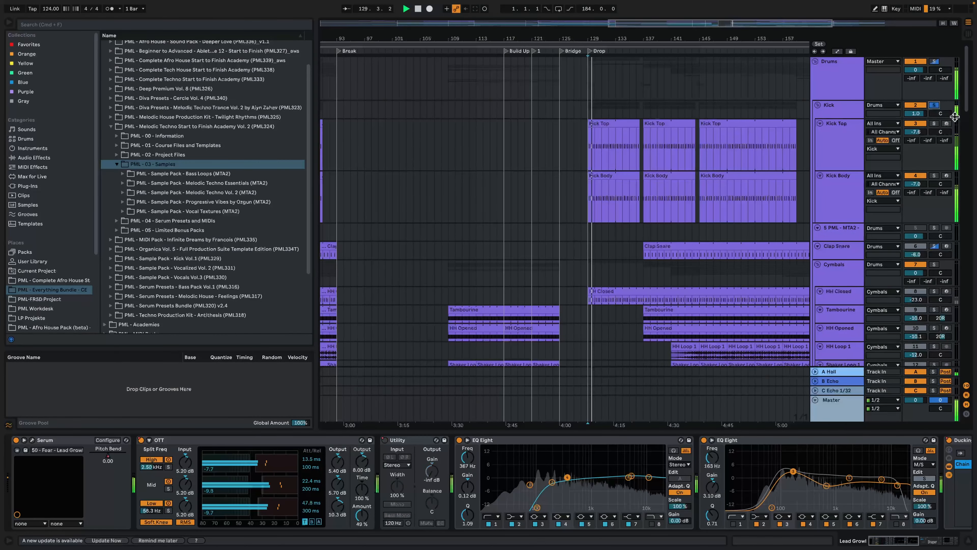
Add the Bass group to the solo, play the Drop from bar 129 and look through the bass, instrument and vocal tracks.
{"action": "scroll", "coordinate": [848, 227], "scroll_direction": "down", "scroll_amount": 15}
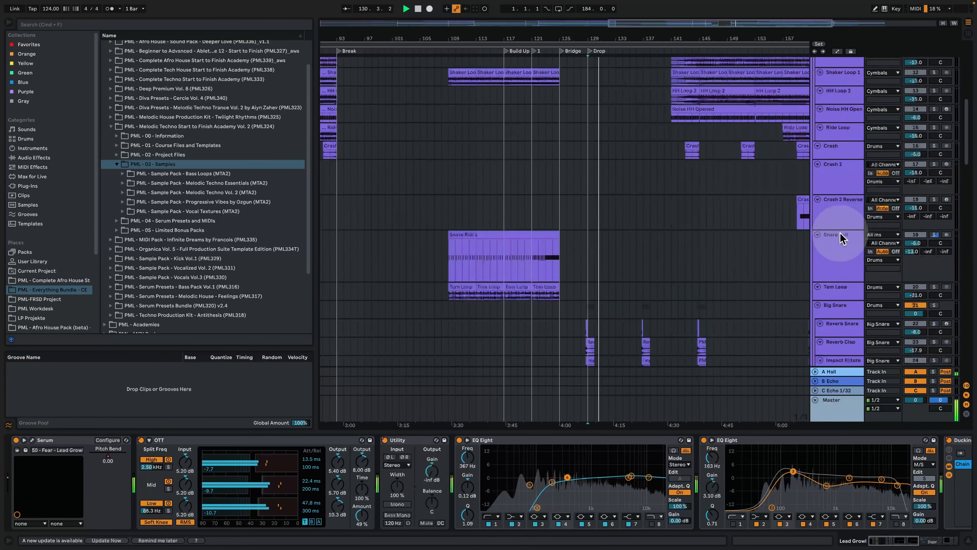
{"action": "scroll", "coordinate": [842, 233], "scroll_direction": "down", "scroll_amount": 5}
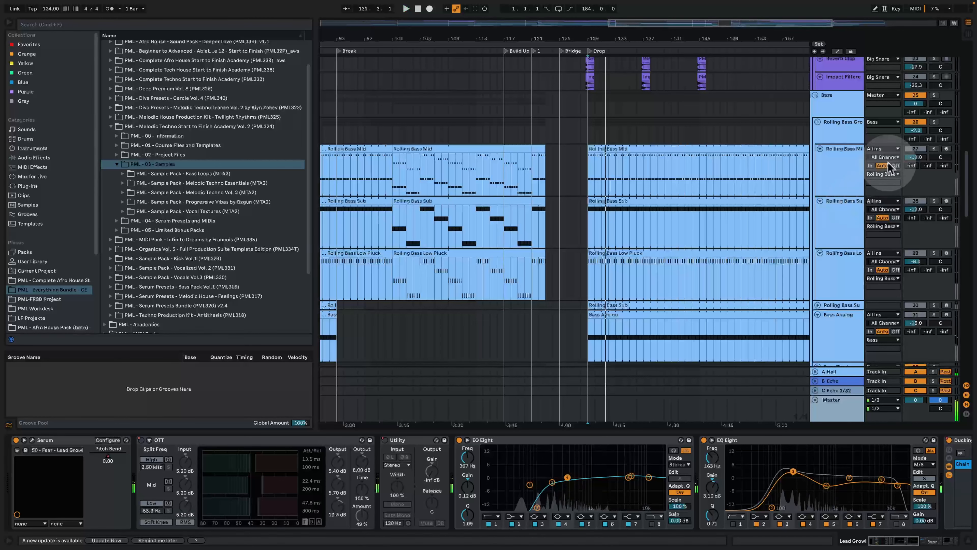
{"action": "key", "text": "space"}
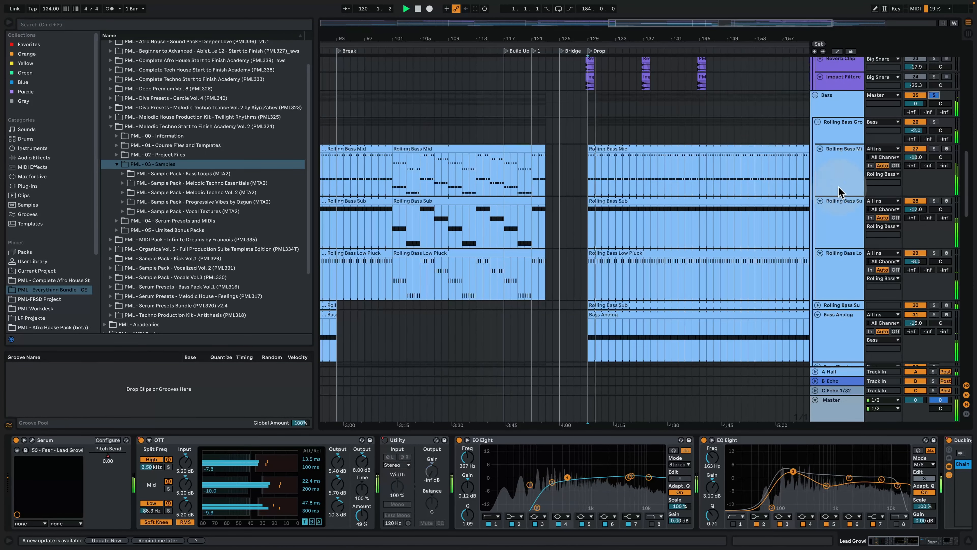
{"action": "scroll", "coordinate": [834, 194], "scroll_direction": "down", "scroll_amount": 4}
{"action": "scroll", "coordinate": [832, 202], "scroll_direction": "down", "scroll_amount": 9}
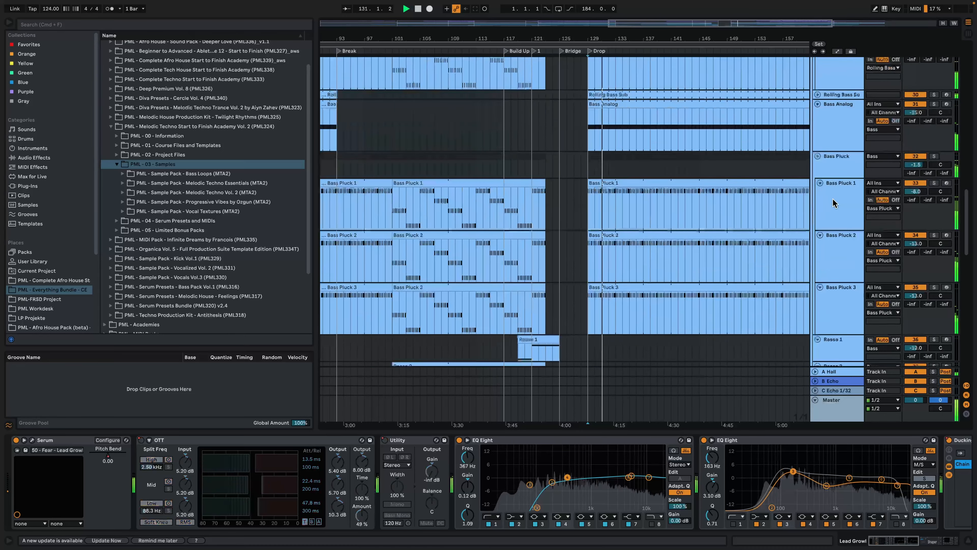
{"action": "scroll", "coordinate": [831, 206], "scroll_direction": "down", "scroll_amount": 15}
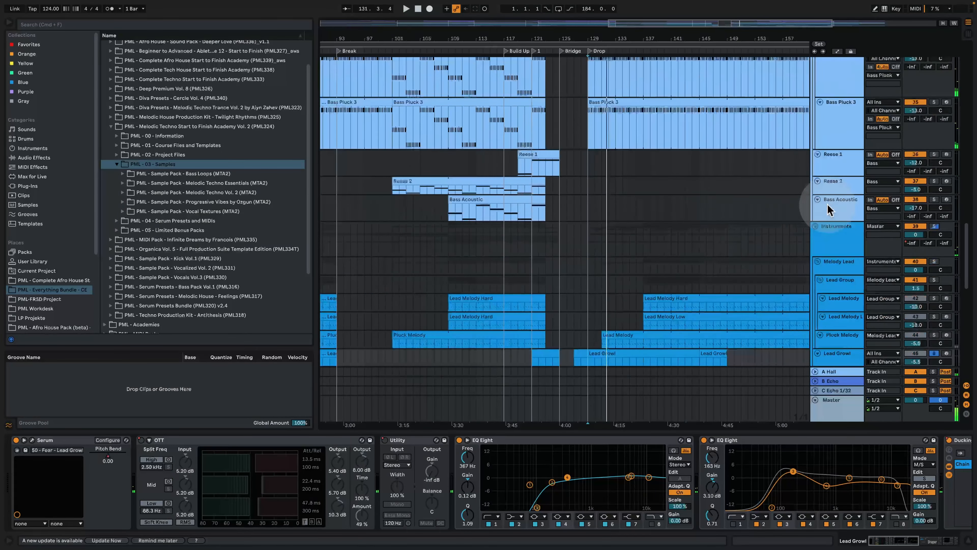
{"action": "scroll", "coordinate": [791, 231], "scroll_direction": "down", "scroll_amount": 5}
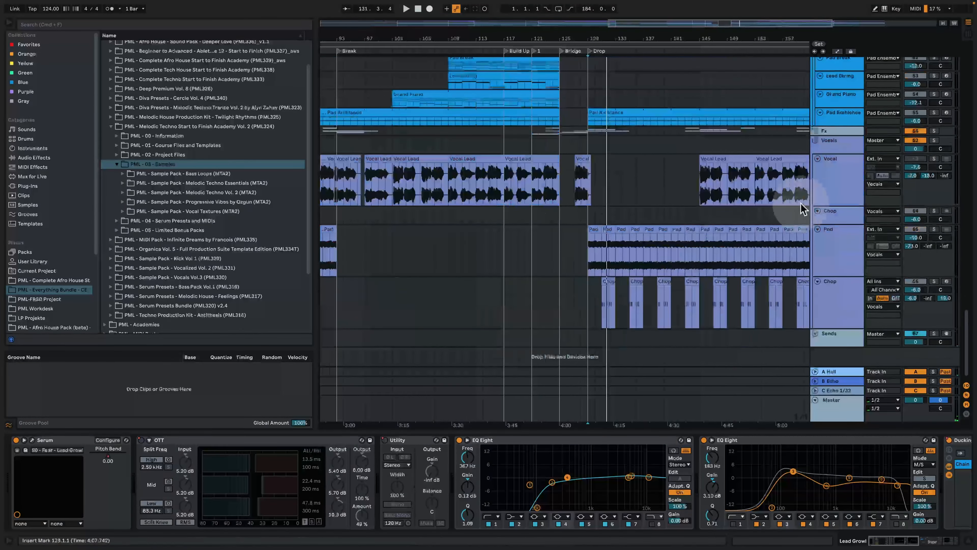
Inspect the MIDI notes of the Lead Growl clip at bar 129 and the track's Serum patch.
{"action": "scroll", "coordinate": [657, 268], "scroll_direction": "up", "scroll_amount": 12}
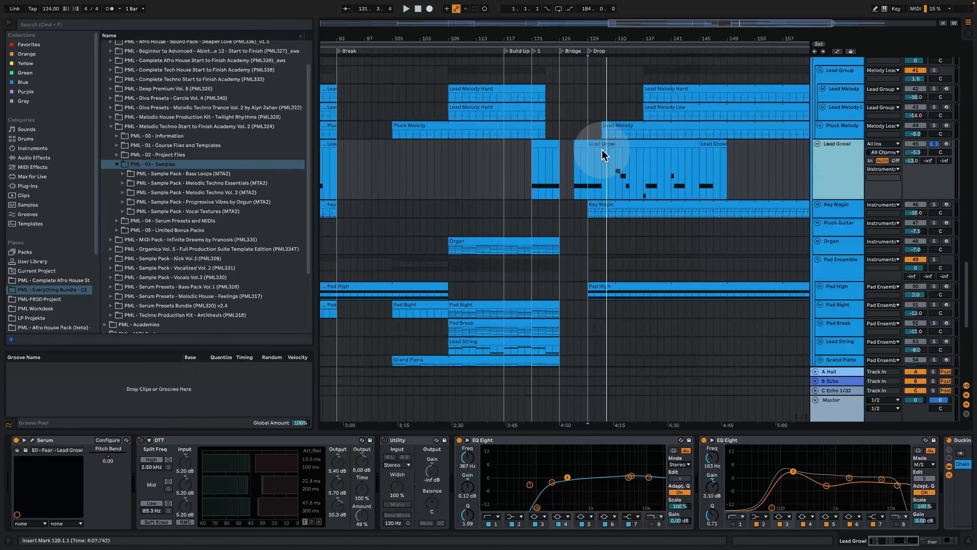
{"action": "double_click", "coordinate": [621, 141]}
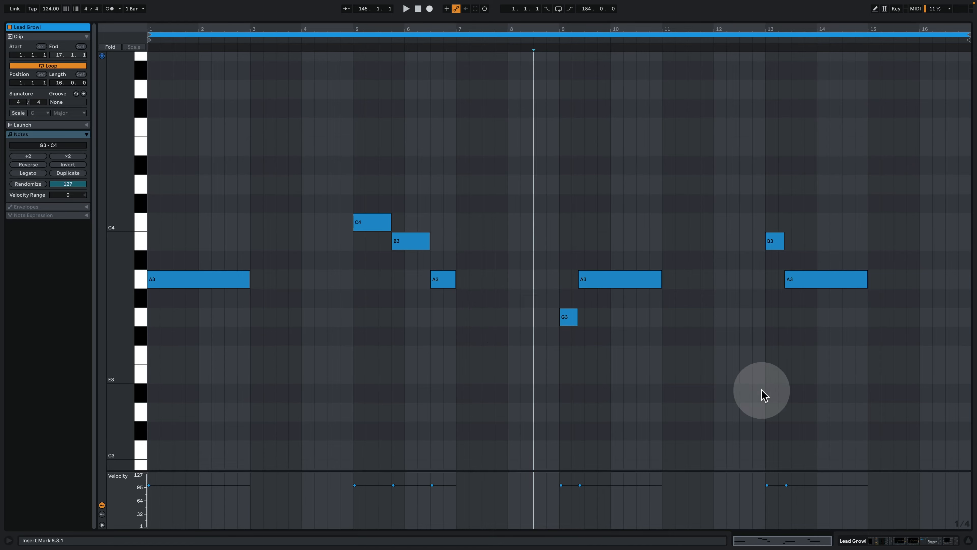
{"action": "left_click", "coordinate": [864, 544]}
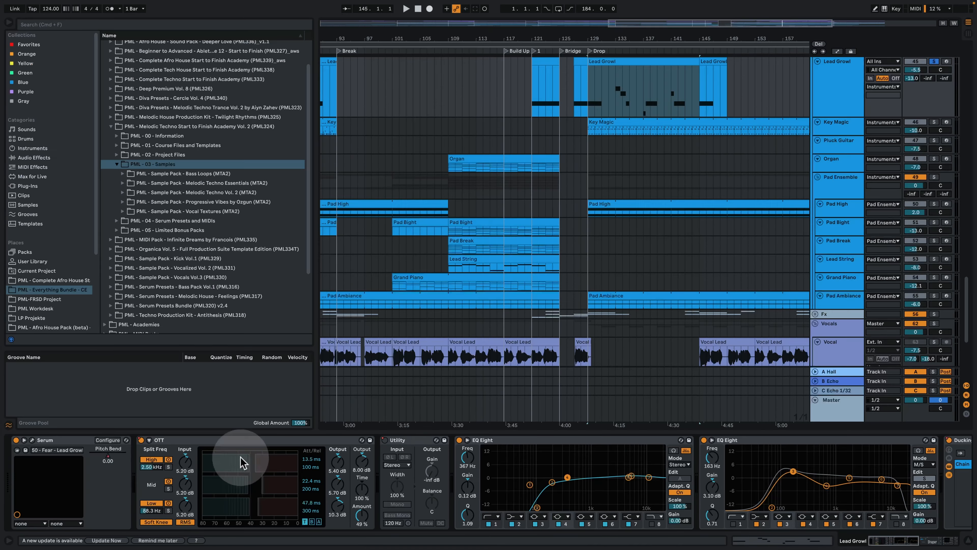
{"action": "left_click", "coordinate": [33, 441]}
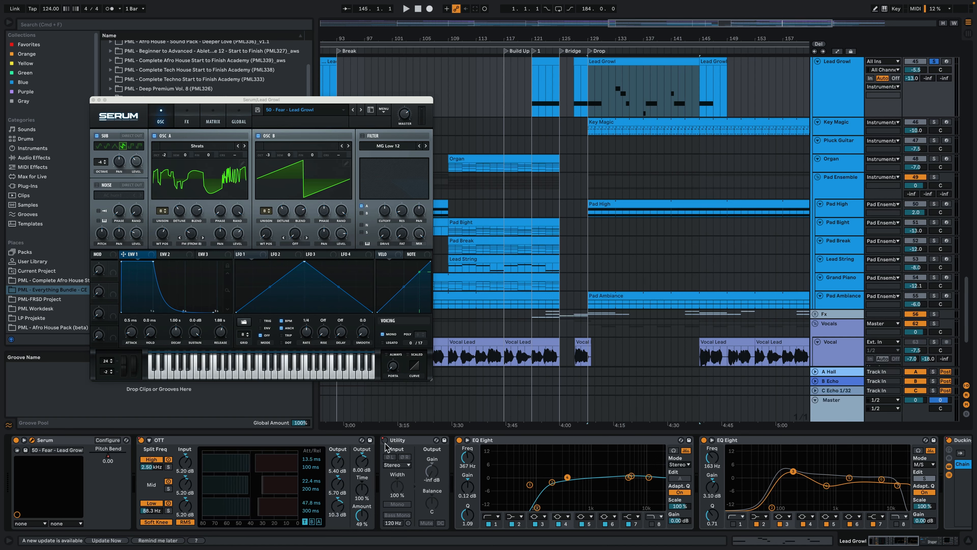
{"action": "left_click", "coordinate": [93, 100]}
Solo the Vocals group, play the vocal Pad and Chop layers from bar 130, and select the lower Chop track.
{"action": "scroll", "coordinate": [621, 262], "scroll_direction": "down", "scroll_amount": 5}
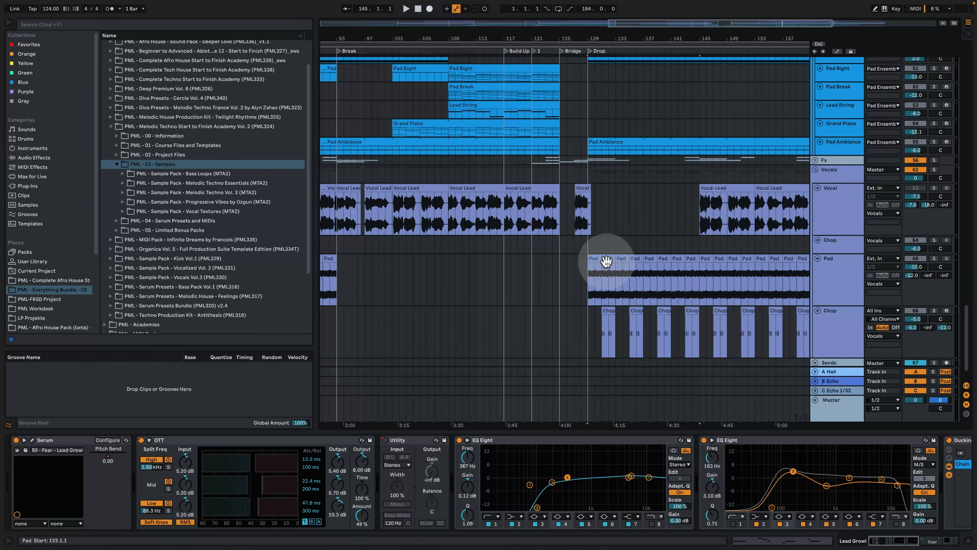
{"action": "left_click", "coordinate": [594, 276]}
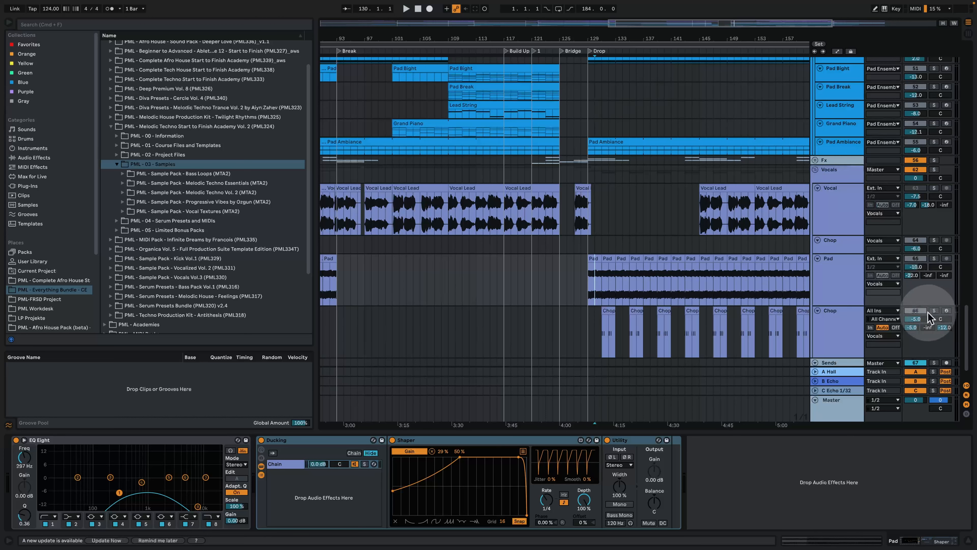
{"action": "left_click", "coordinate": [934, 169]}
{"action": "key", "text": "space"}
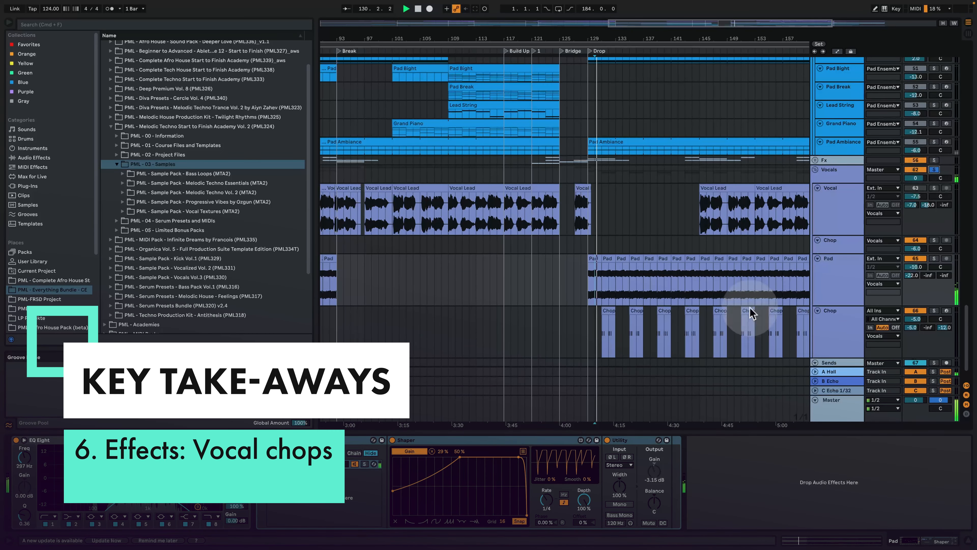
{"action": "left_click", "coordinate": [827, 312]}
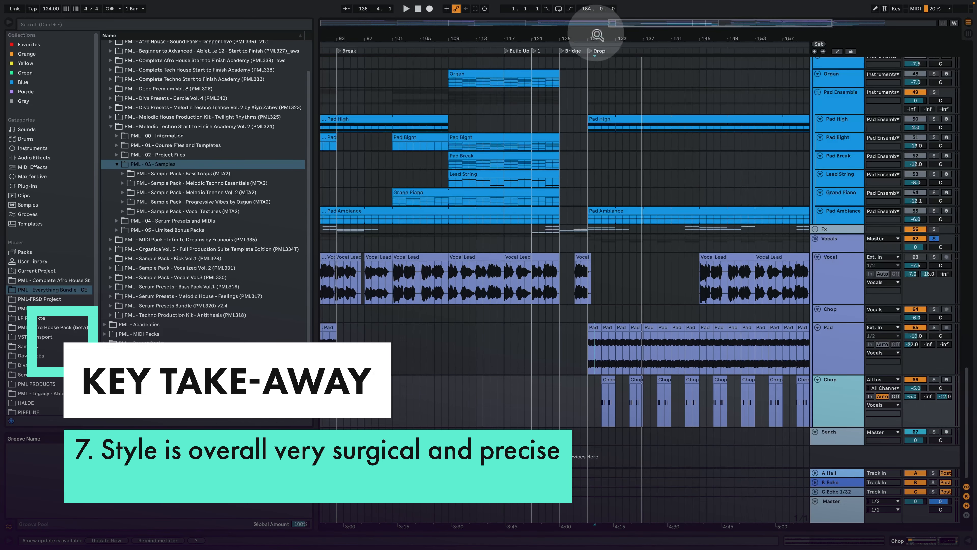
View the full arrangement and list the Project Files folder of Melodic Techno Start to Finish Academy Vol. 2 (PML324).
{"action": "scroll", "coordinate": [631, 220], "scroll_direction": "up", "scroll_amount": 5}
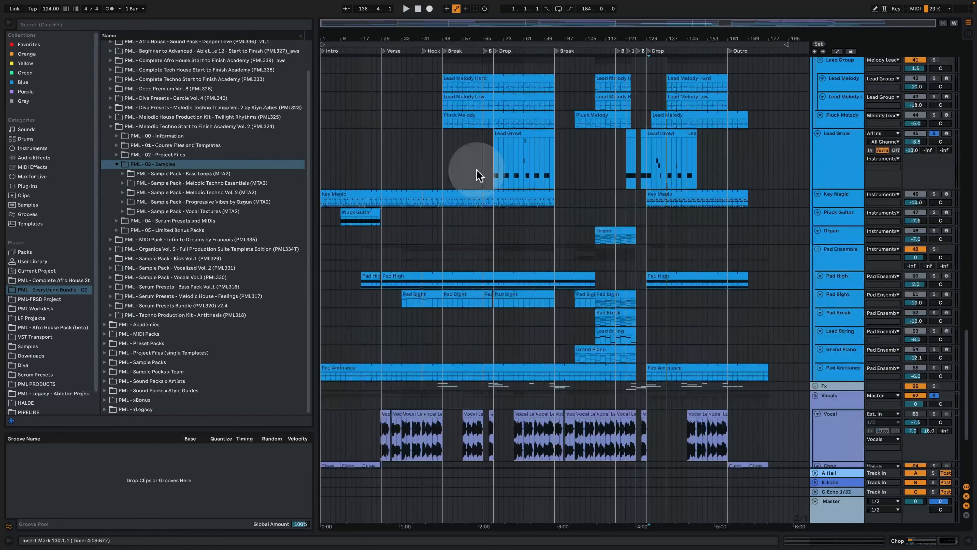
{"action": "left_click", "coordinate": [221, 126]}
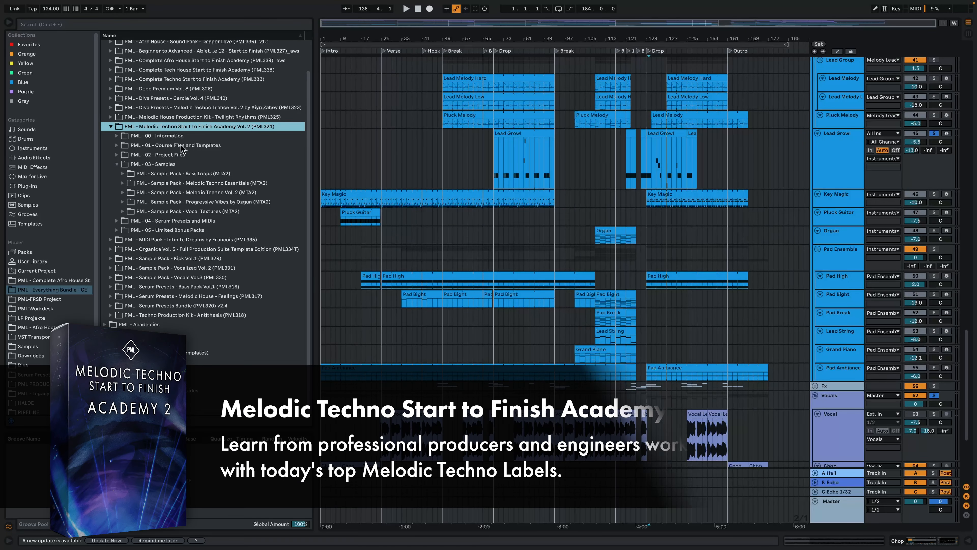
{"action": "left_click", "coordinate": [131, 156]}
{"action": "left_click", "coordinate": [116, 155]}
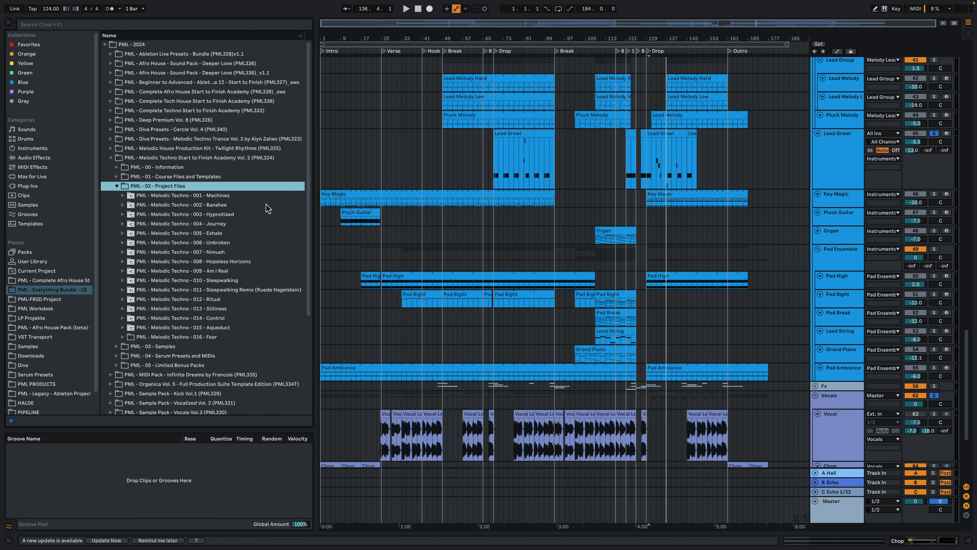
{"action": "scroll", "coordinate": [685, 335], "scroll_direction": "down", "scroll_amount": 3}
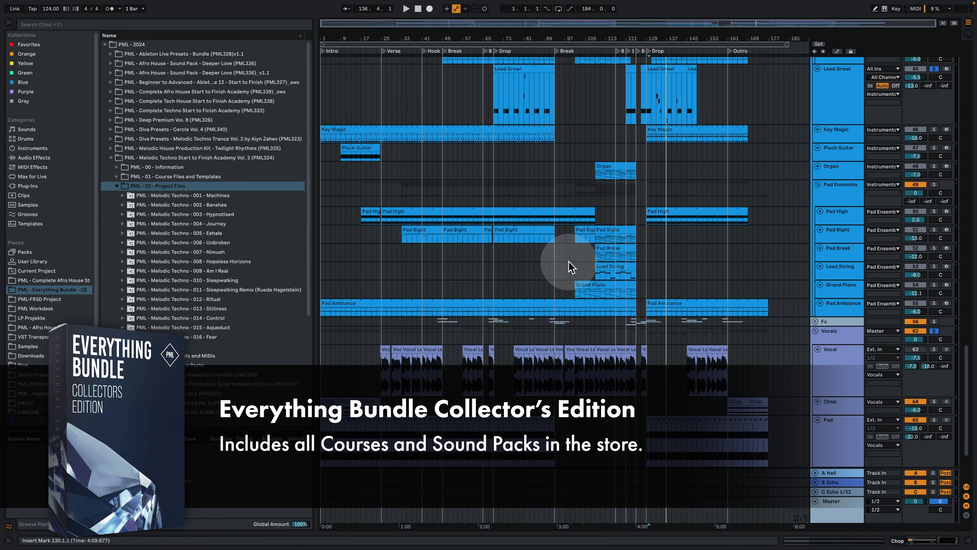
{"action": "scroll", "coordinate": [808, 254], "scroll_direction": "up", "scroll_amount": 5}
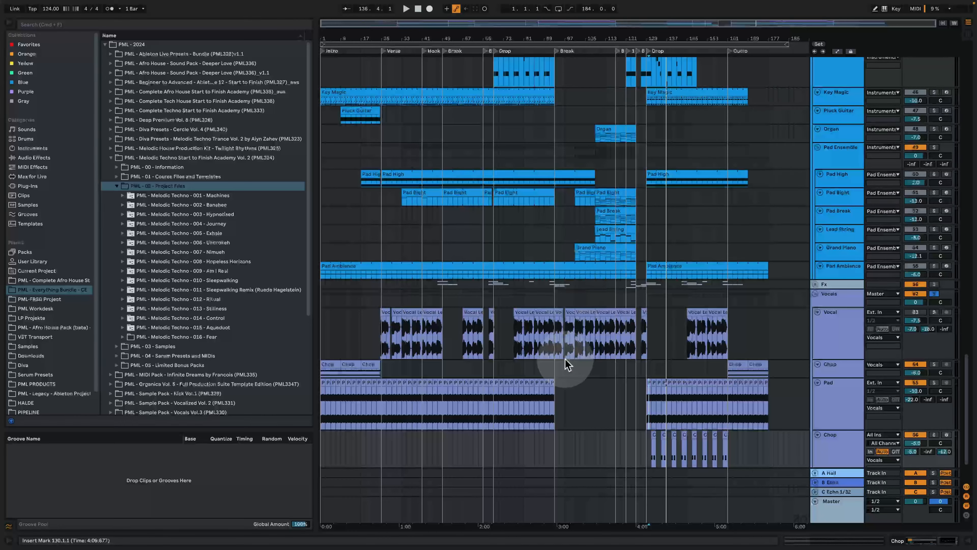
{"action": "scroll", "coordinate": [613, 249], "scroll_direction": "down", "scroll_amount": 3}
{"action": "left_click_drag", "start_coordinate": [597, 38], "coordinate": [600, 68]}
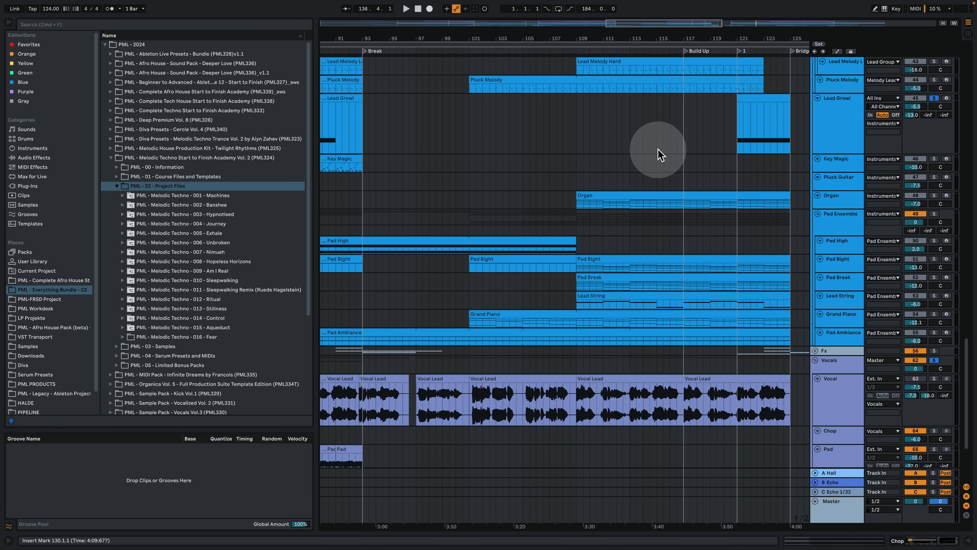
{"action": "left_click_drag", "start_coordinate": [612, 40], "coordinate": [530, 40]}
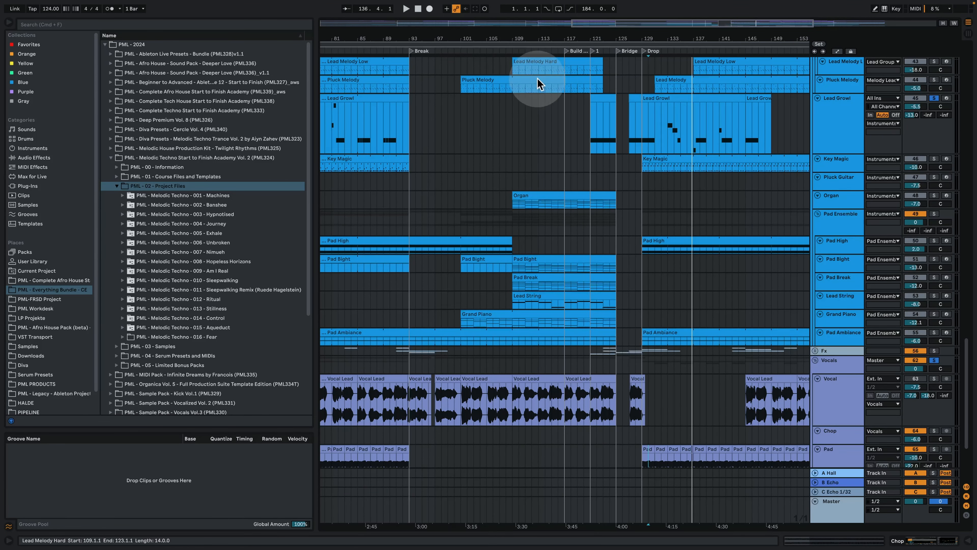
{"action": "left_click_drag", "start_coordinate": [520, 39], "coordinate": [520, 24]}
Play the whole arrangement from bar 1, select the Instruments group and look over the instrument and vocal tracks.
{"action": "key", "text": "space"}
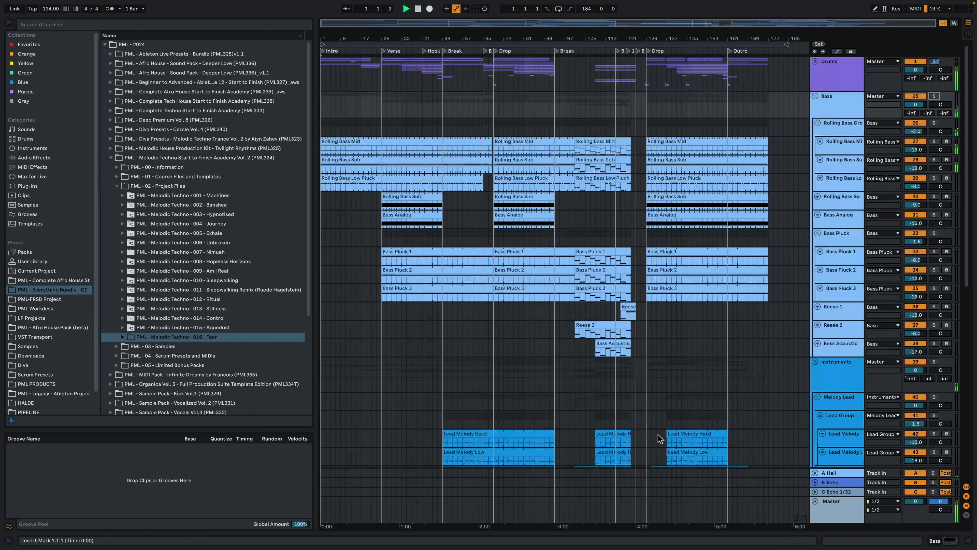
{"action": "left_click_drag", "start_coordinate": [615, 493], "coordinate": [622, 447]}
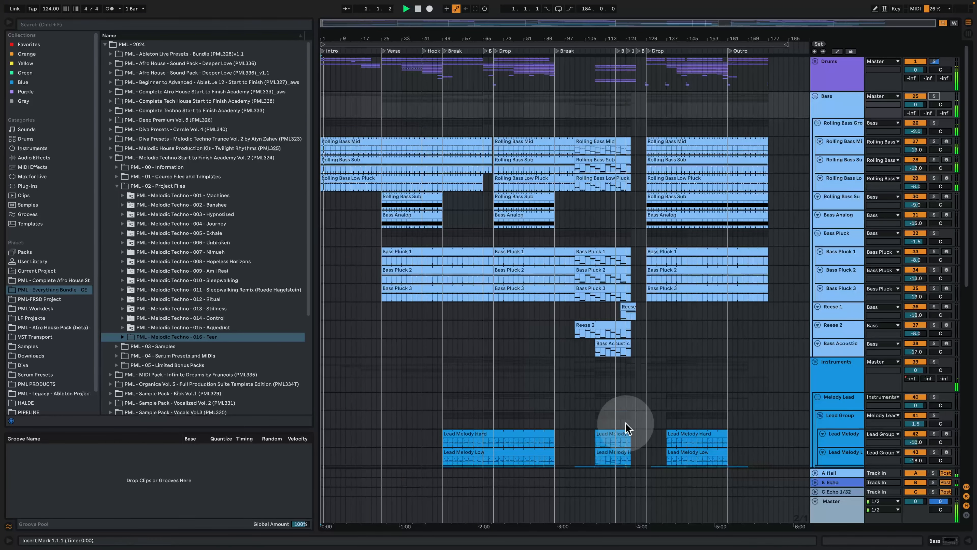
{"action": "left_click", "coordinate": [843, 383]}
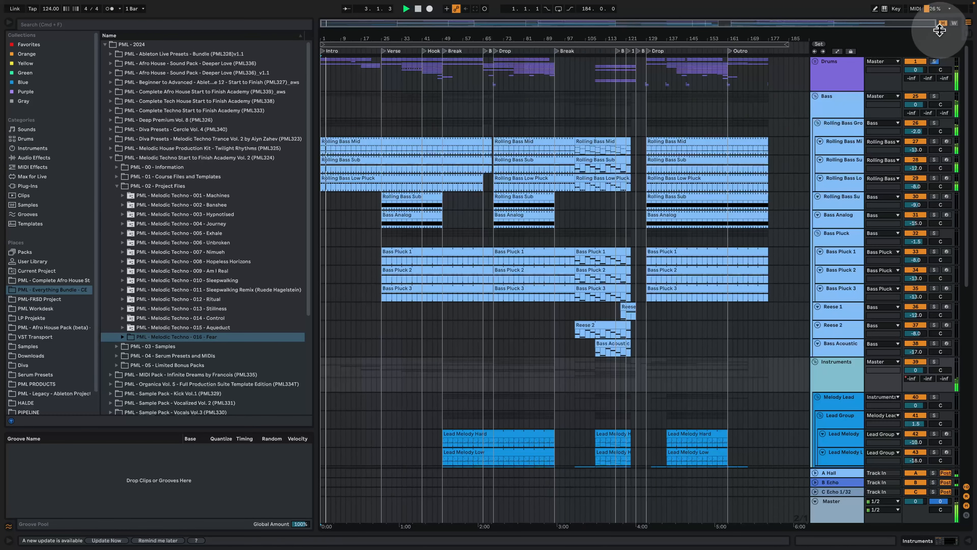
{"action": "scroll", "coordinate": [788, 258], "scroll_direction": "down", "scroll_amount": 10}
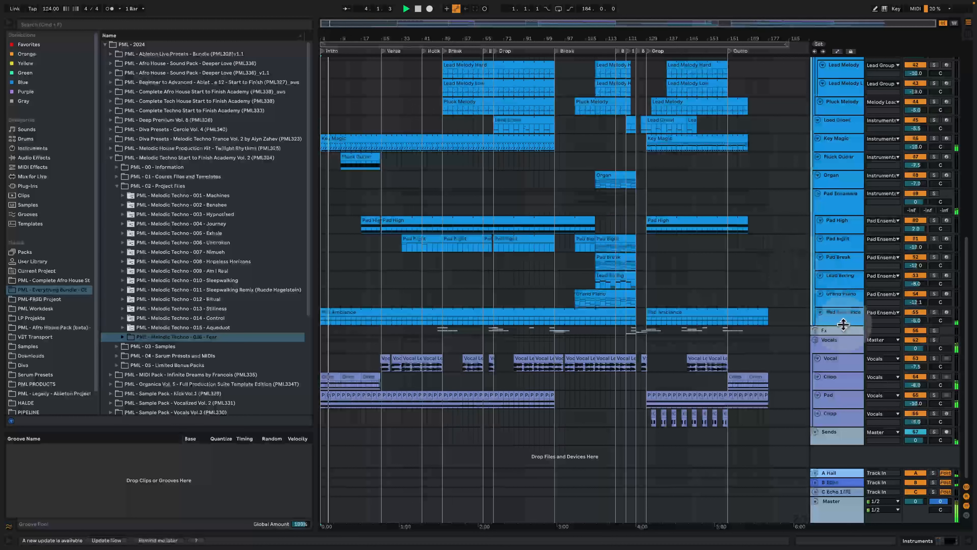
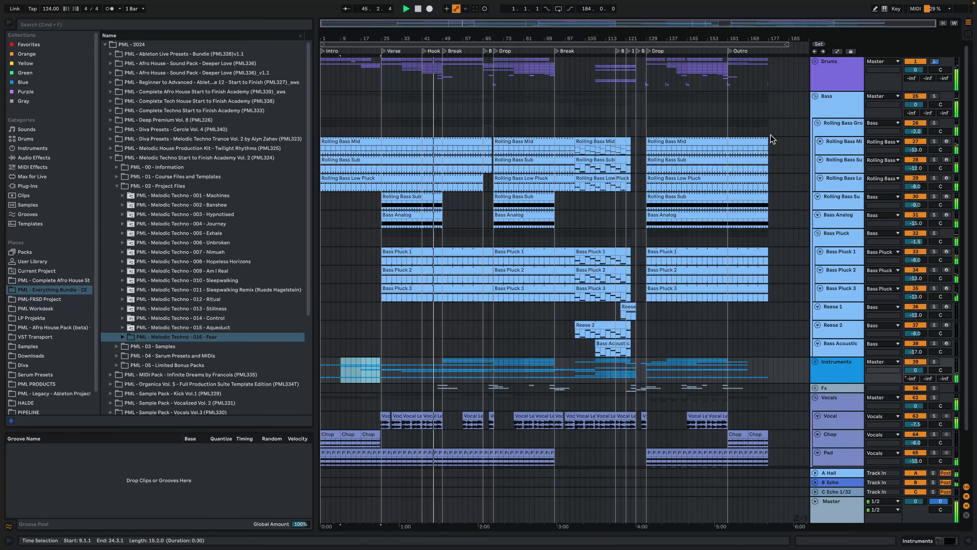
Show the automation lanes across the arrangement briefly during playback and hide them again.
{"action": "left_click", "coordinate": [837, 51]}
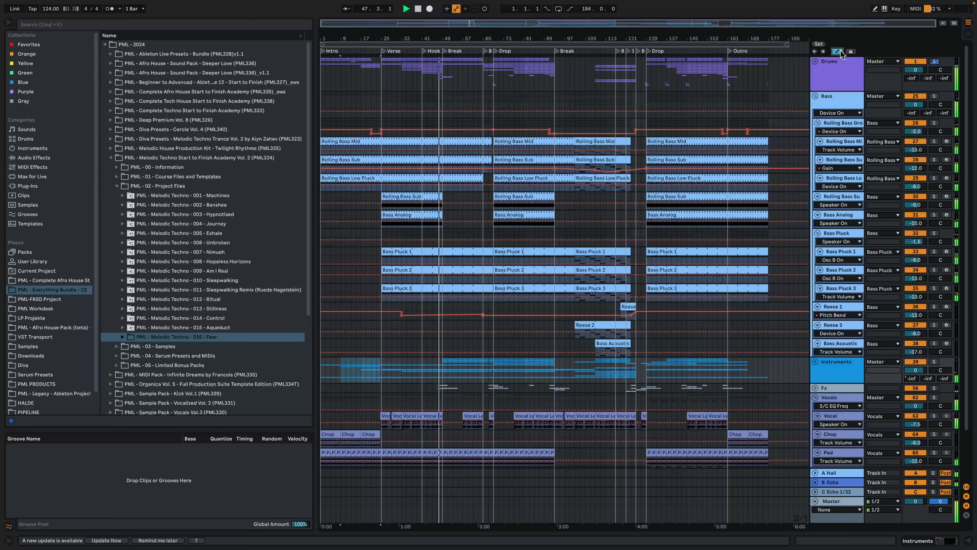
{"action": "left_click", "coordinate": [838, 52]}
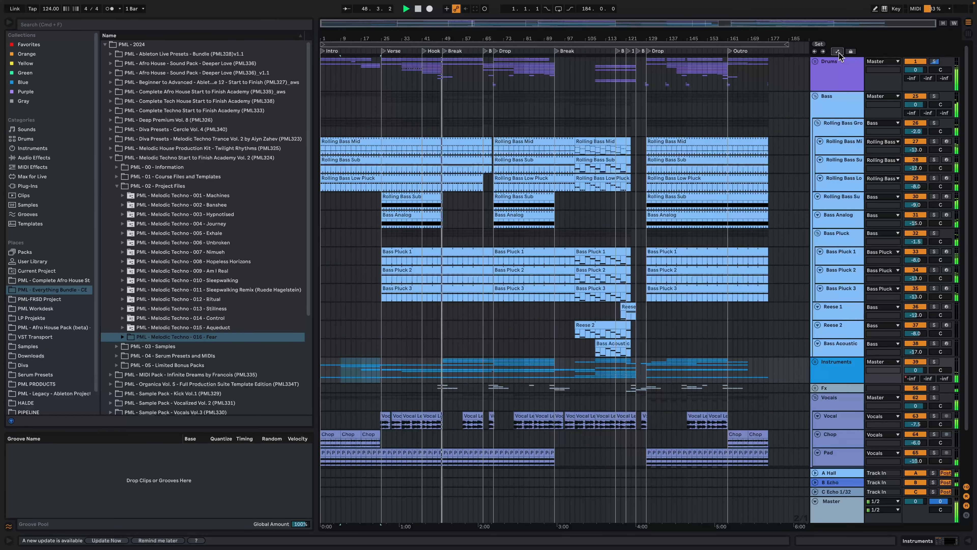
{"action": "left_click", "coordinate": [837, 54]}
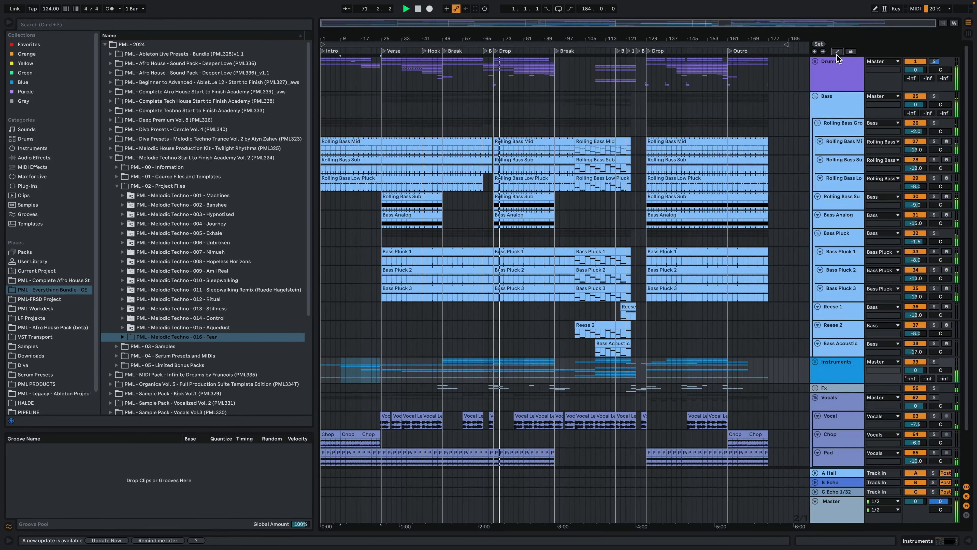
Collapse the Bass group and unfold the Instruments group in the arrangement.
{"action": "left_click", "coordinate": [815, 96]}
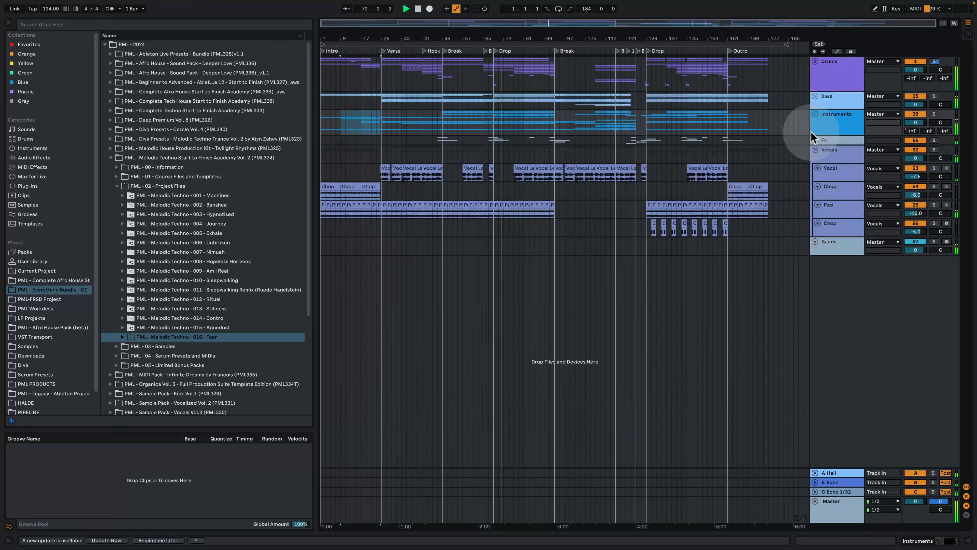
{"action": "left_click", "coordinate": [815, 114]}
Open the Lead Growl clip in the first drop and examine its MIDI notes during playback.
{"action": "left_click", "coordinate": [519, 241]}
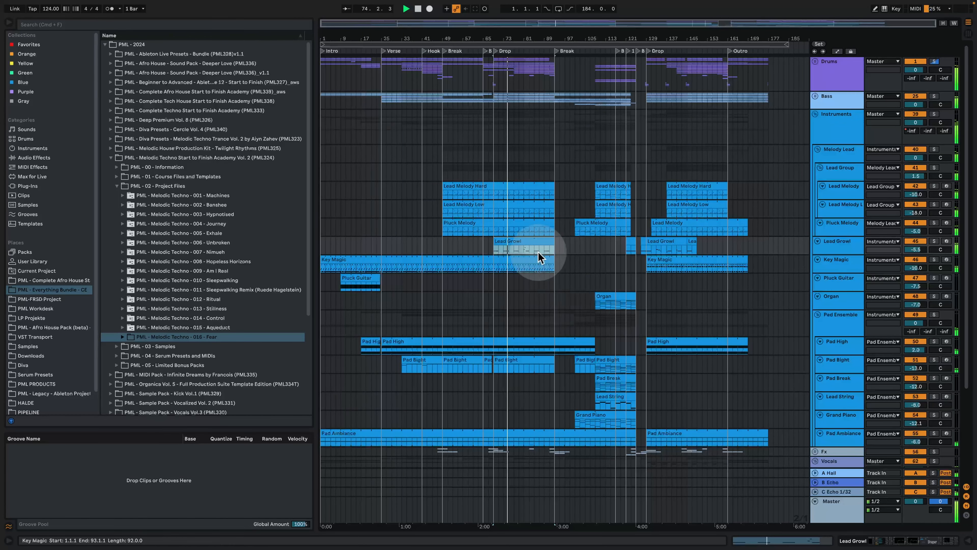
{"action": "double_click", "coordinate": [532, 245]}
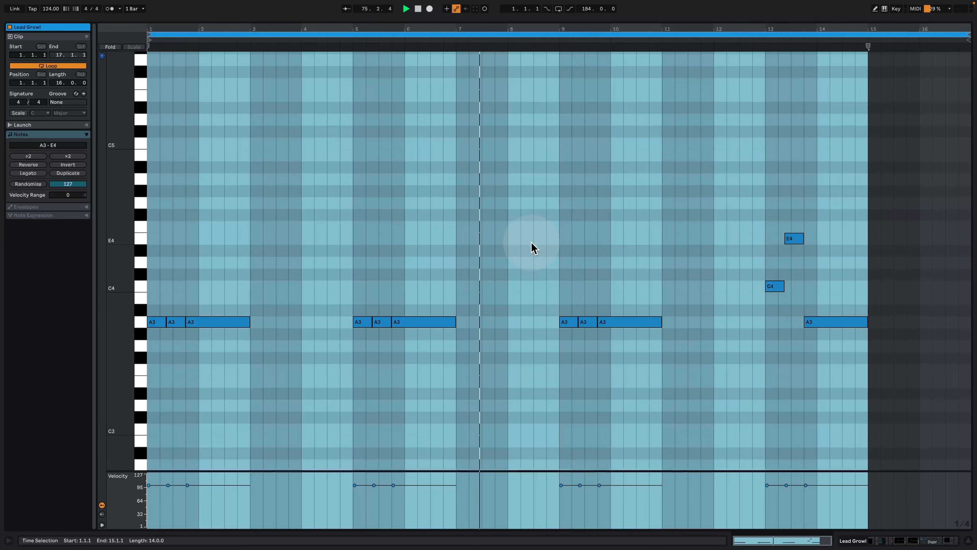
{"action": "left_click", "coordinate": [533, 242]}
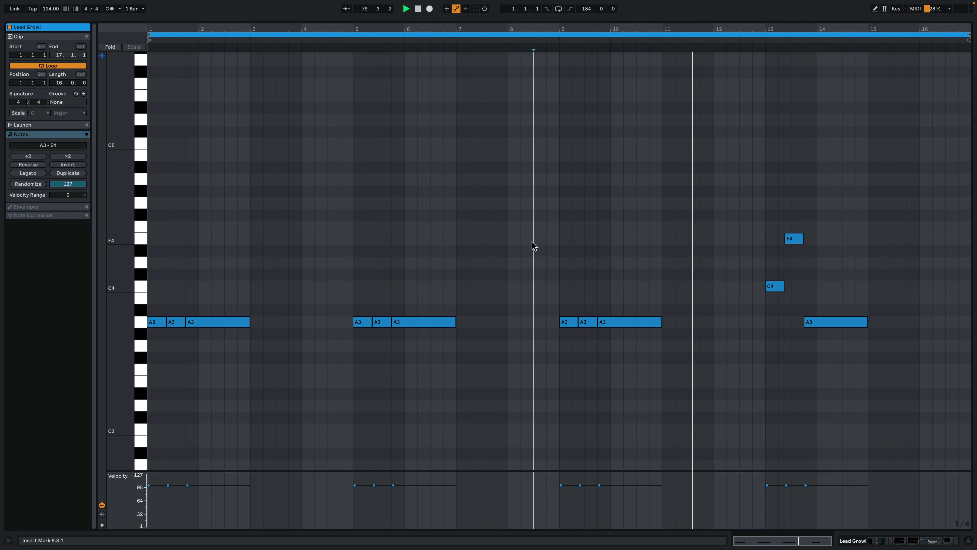
{"action": "left_click", "coordinate": [646, 320]}
{"action": "left_click", "coordinate": [647, 314]}
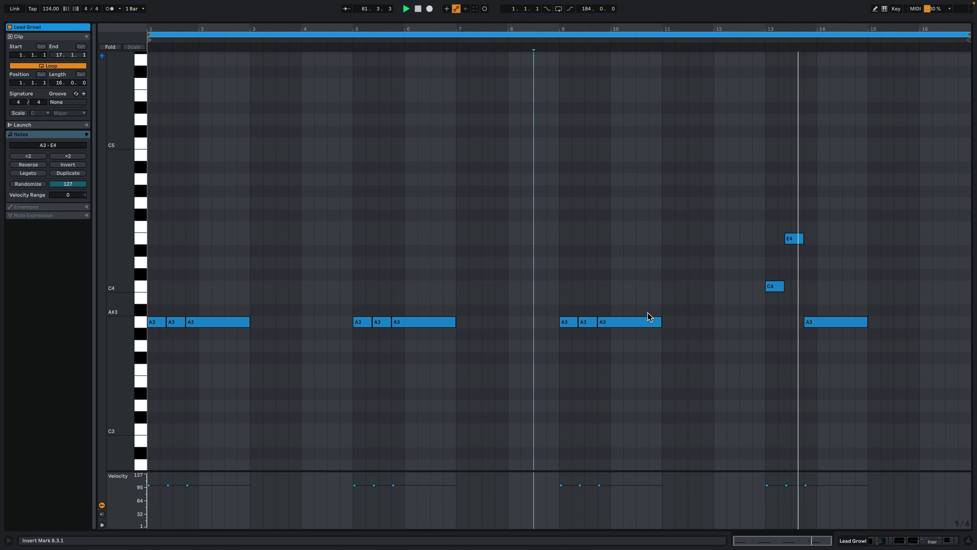
Show the Lead Growl track's device chain with Serum, OTT, Utility and EQ Eight, and hide it again.
{"action": "left_click", "coordinate": [875, 537]}
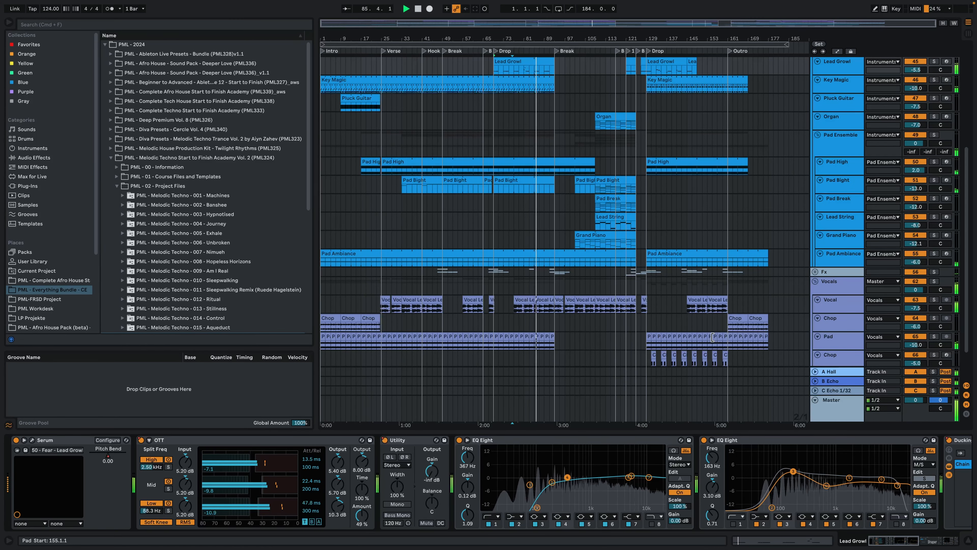
{"action": "scroll", "coordinate": [654, 331], "scroll_direction": "up", "scroll_amount": 3}
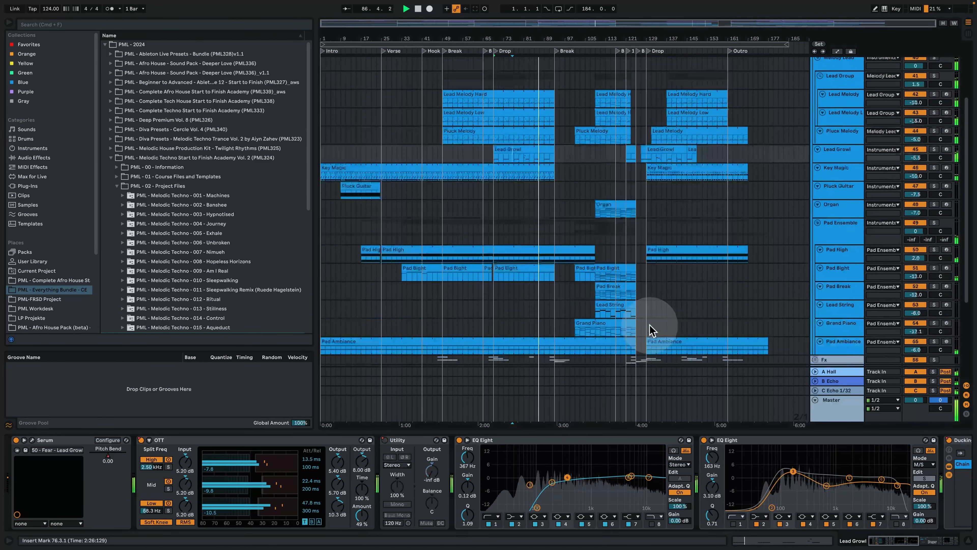
{"action": "left_click", "coordinate": [949, 546]}
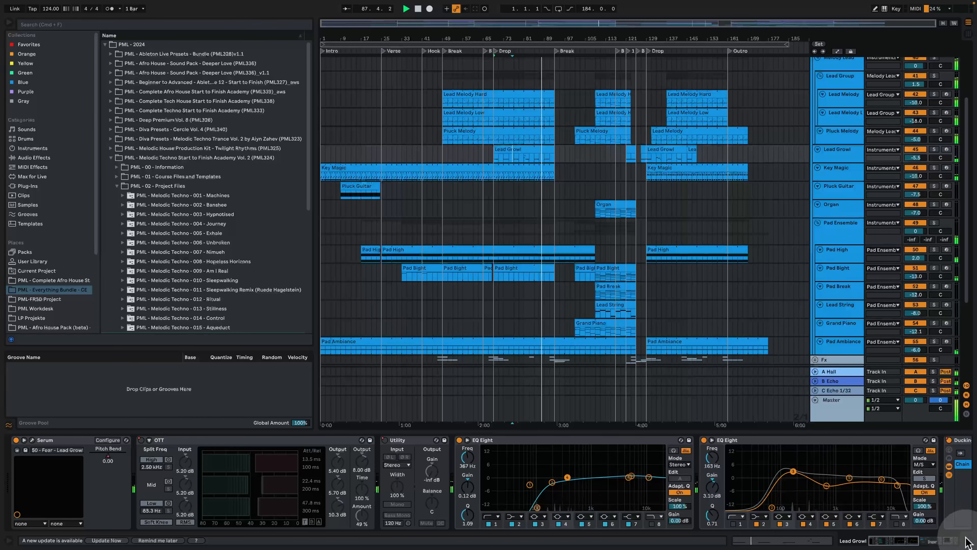
{"action": "scroll", "coordinate": [730, 324], "scroll_direction": "up", "scroll_amount": 3}
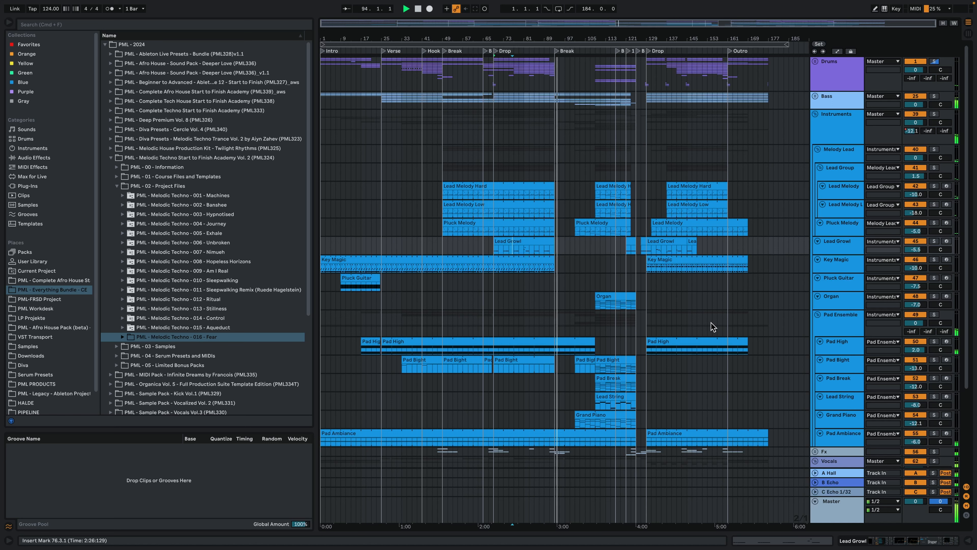
Open the Pluck Melody clip in the second break and examine its MIDI notes during playback.
{"action": "scroll", "coordinate": [604, 277], "scroll_direction": "down", "scroll_amount": 3}
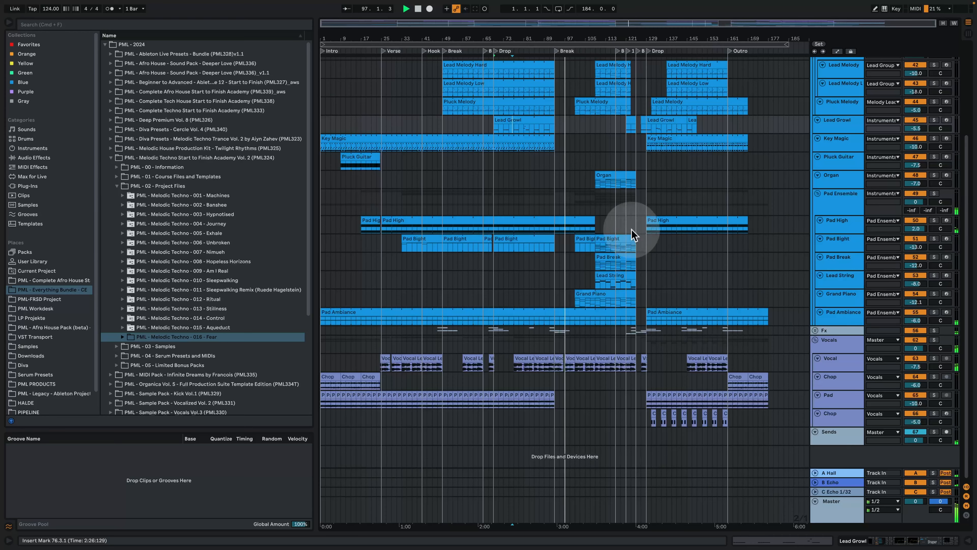
{"action": "scroll", "coordinate": [631, 270], "scroll_direction": "up", "scroll_amount": 3}
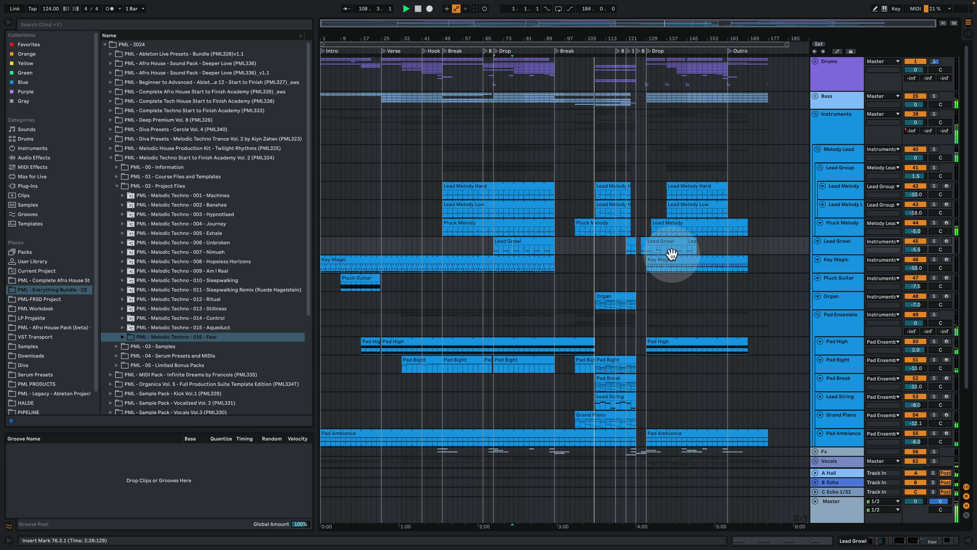
{"action": "double_click", "coordinate": [602, 223]}
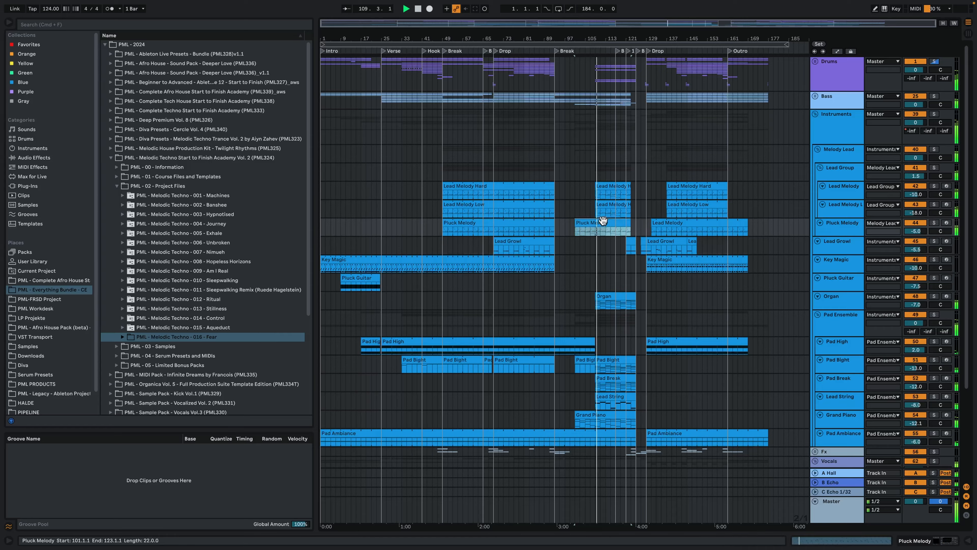
{"action": "left_click", "coordinate": [585, 266]}
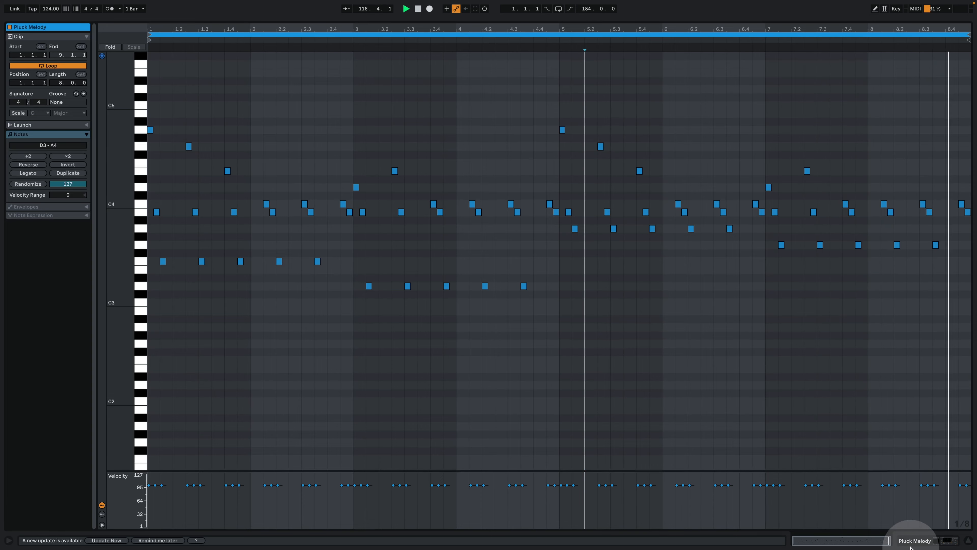
Show the Pluck Melody track's device chain with Serum and Auto Filter, and hide it again.
{"action": "left_click", "coordinate": [931, 541]}
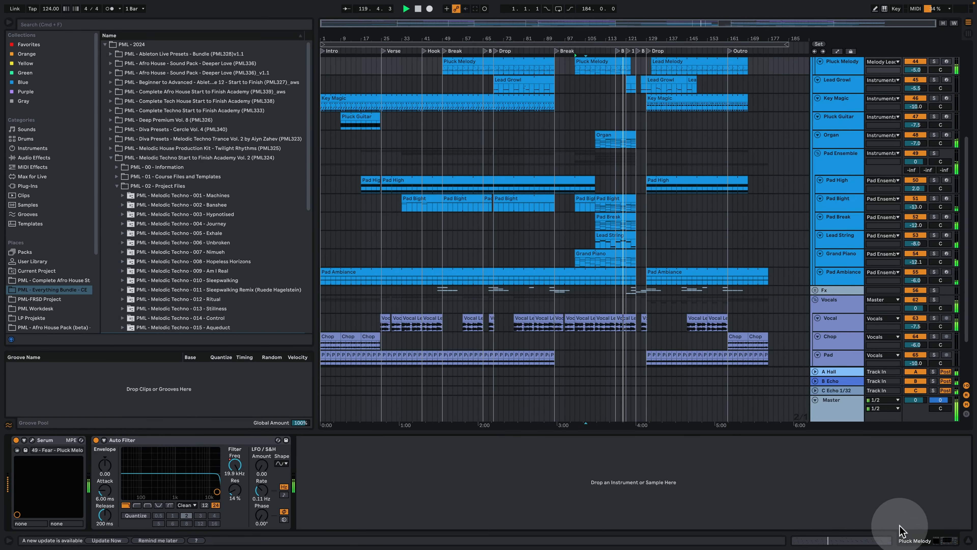
{"action": "scroll", "coordinate": [713, 388], "scroll_direction": "up", "scroll_amount": 3}
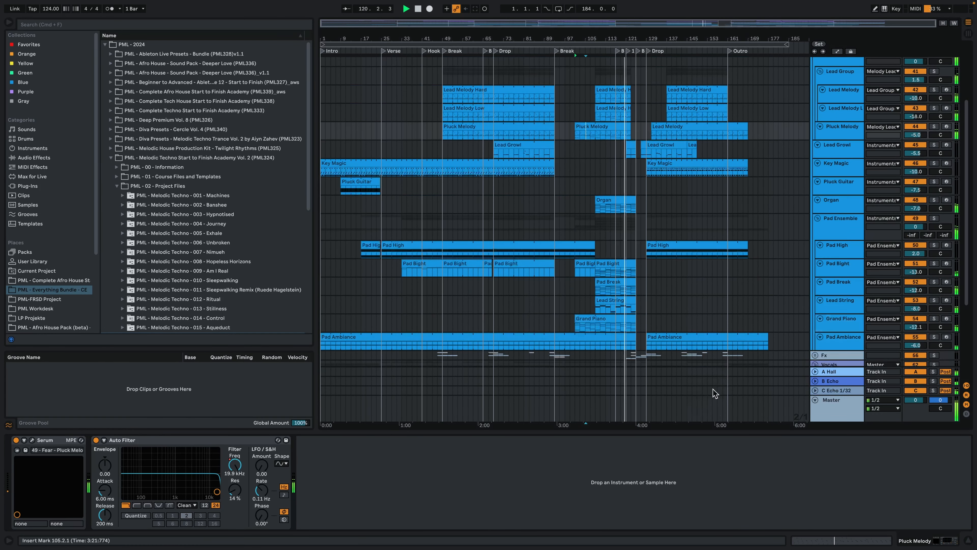
{"action": "left_click", "coordinate": [967, 540]}
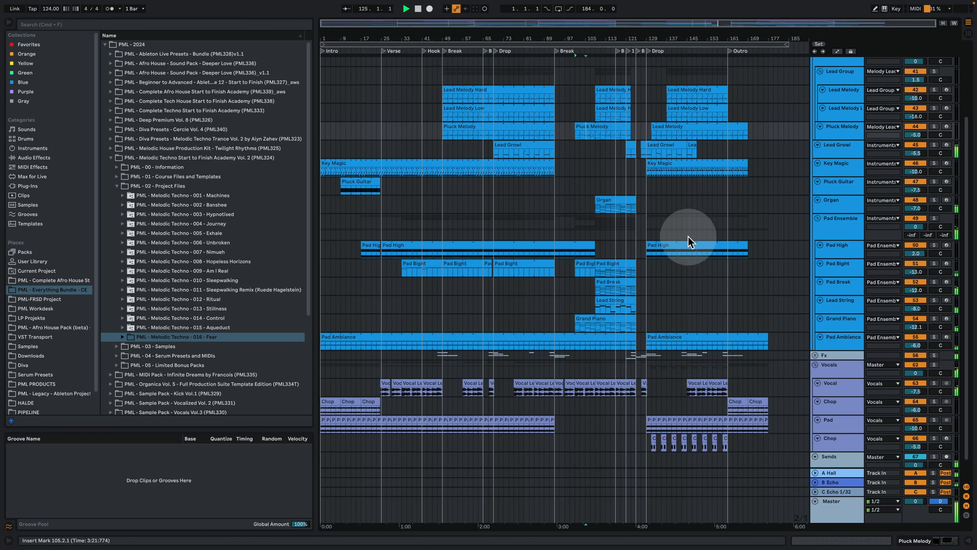
{"action": "scroll", "coordinate": [672, 245], "scroll_direction": "up", "scroll_amount": 5}
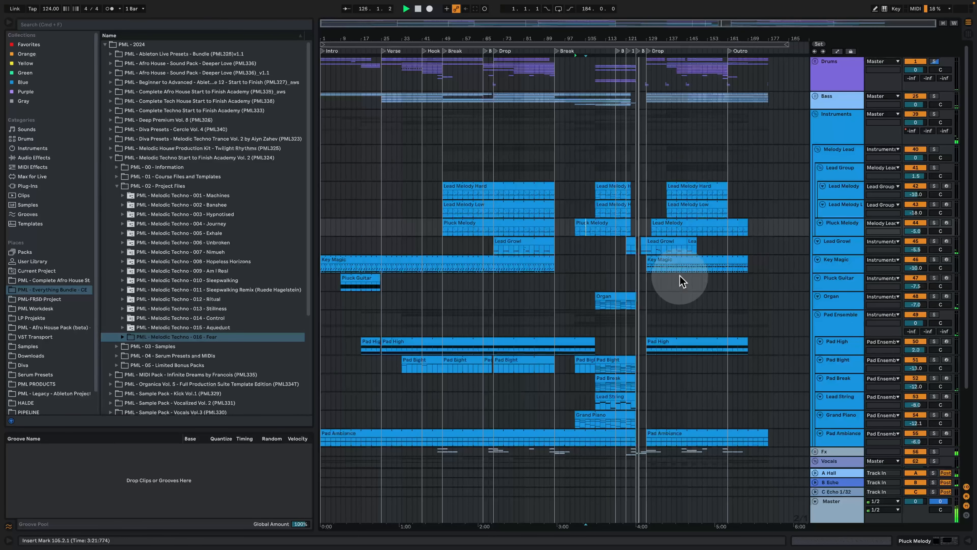
{"action": "scroll", "coordinate": [685, 284], "scroll_direction": "down", "scroll_amount": 6}
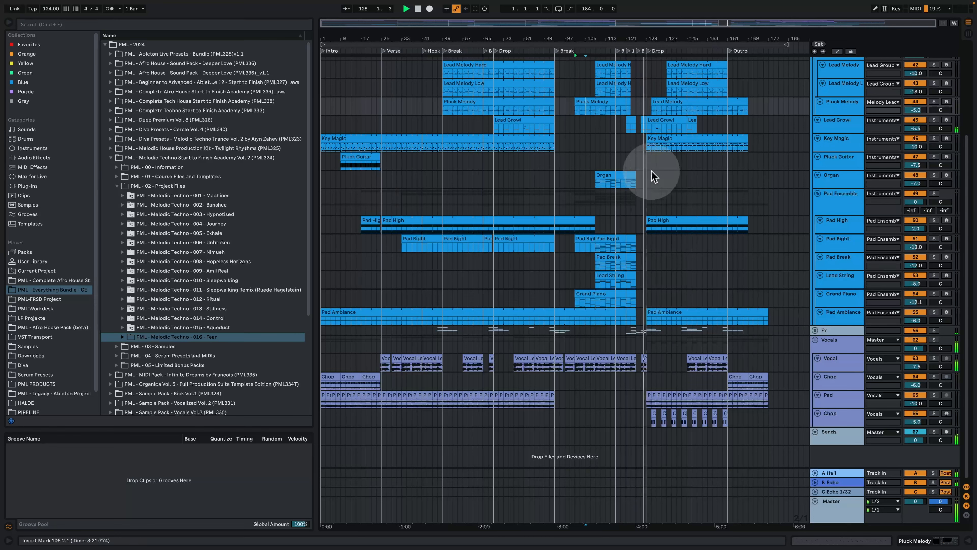
{"action": "mouse_move", "coordinate": [654, 37]}
{"action": "left_mouse_down"}
{"action": "mouse_move", "coordinate": [654, 118]}
{"action": "mouse_move", "coordinate": [653, 33]}
{"action": "left_mouse_up"}
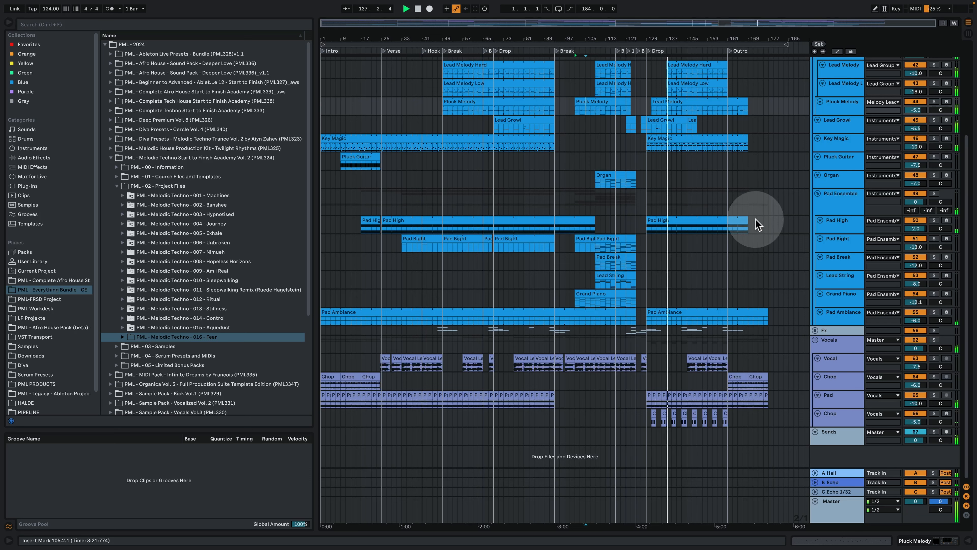
Inspect the device chains of the Master track and of the C Echo 1/32, B Echo and A Hall return tracks.
{"action": "double_click", "coordinate": [838, 507]}
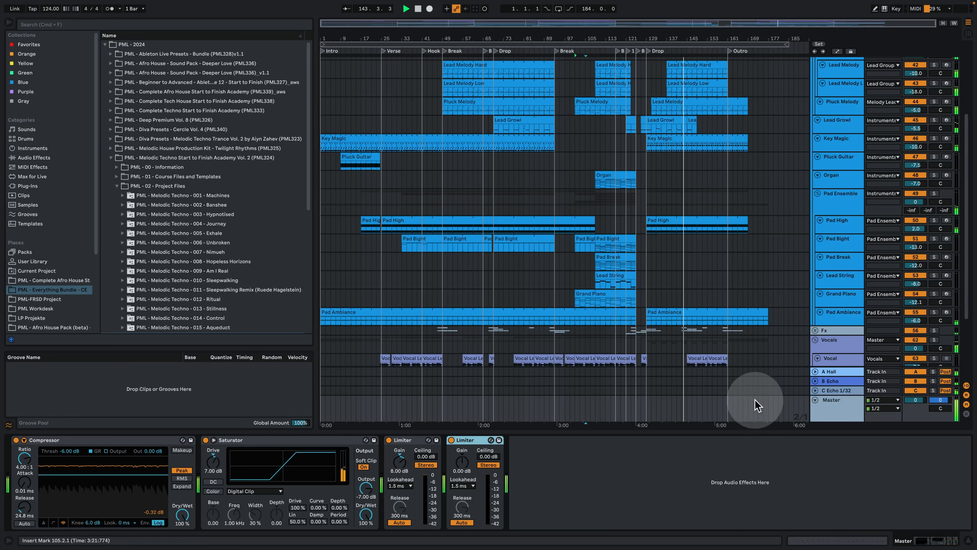
{"action": "left_click", "coordinate": [967, 539]}
{"action": "double_click", "coordinate": [835, 493]}
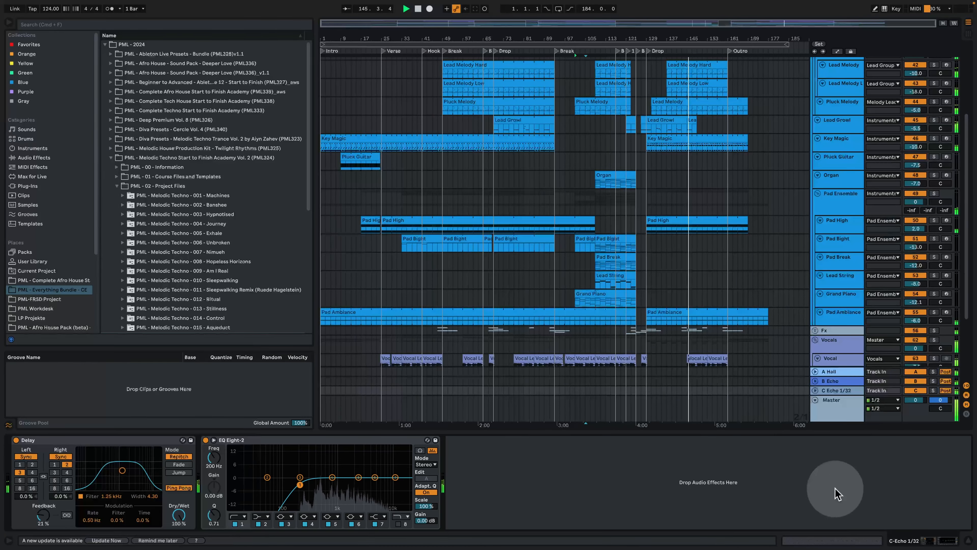
{"action": "left_click", "coordinate": [834, 380]}
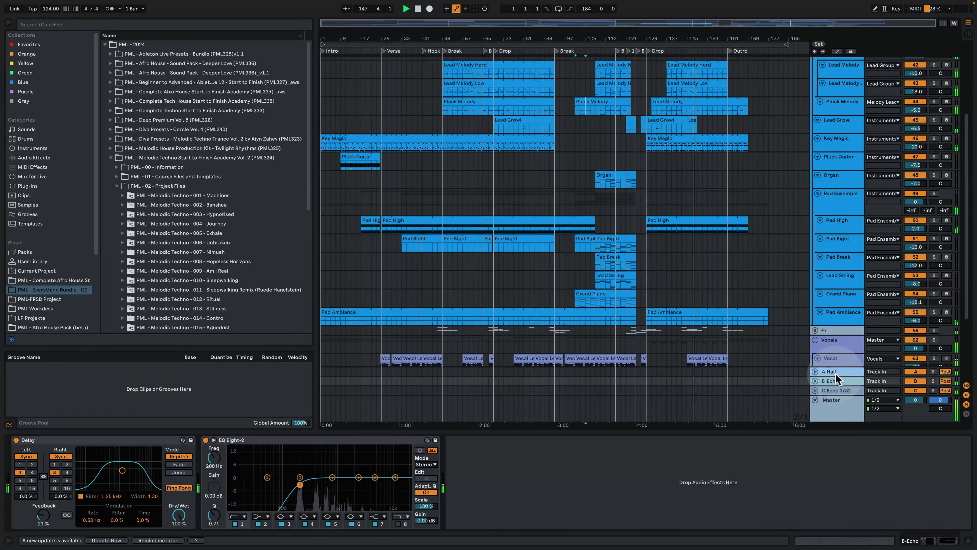
{"action": "left_click", "coordinate": [837, 371]}
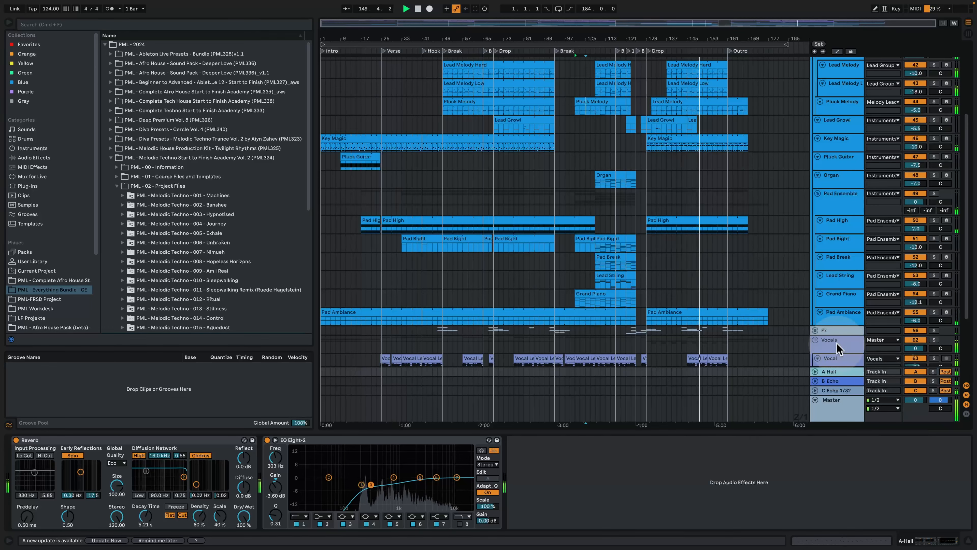
Inspect the effect chain on the Vocals group and check the Fx group for devices.
{"action": "left_click", "coordinate": [829, 341]}
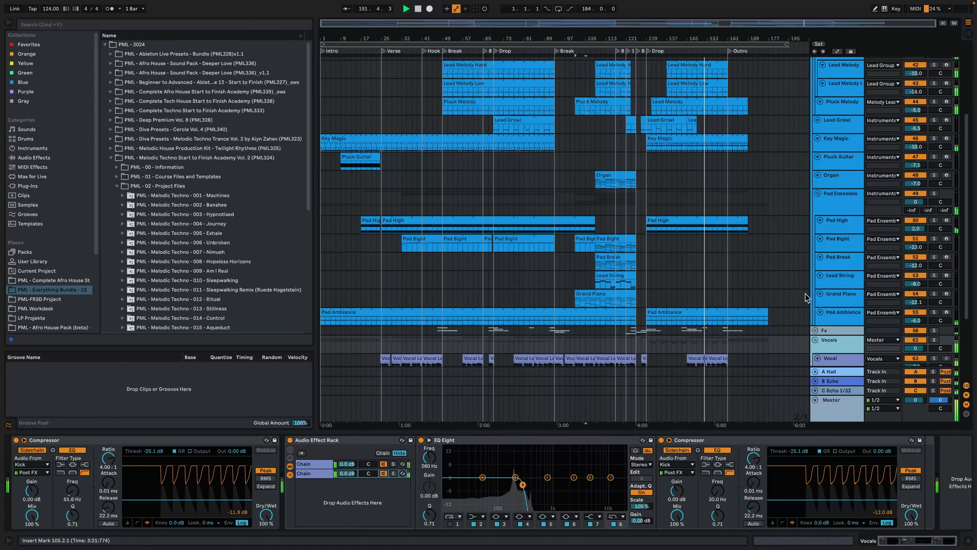
{"action": "scroll", "coordinate": [804, 293], "scroll_direction": "down", "scroll_amount": 3}
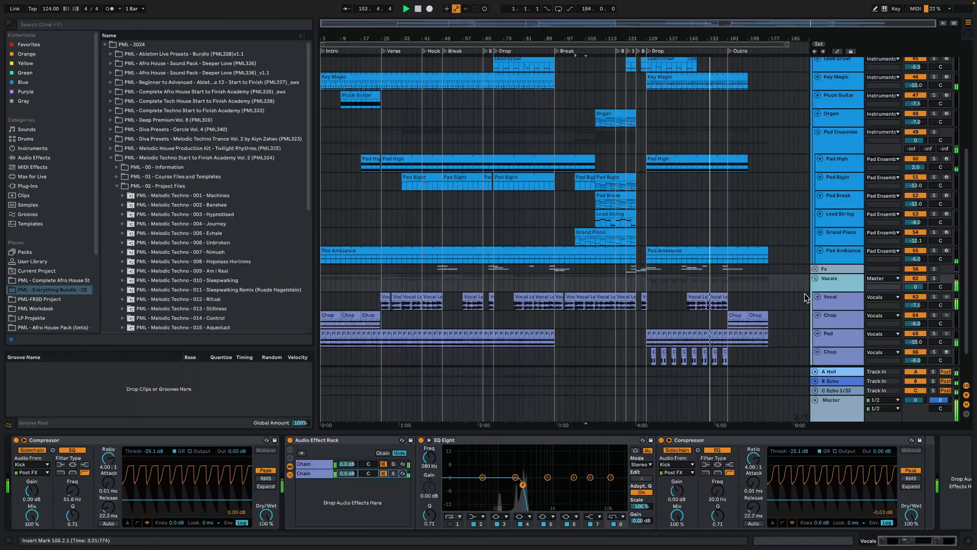
{"action": "scroll", "coordinate": [805, 294], "scroll_direction": "down", "scroll_amount": 2}
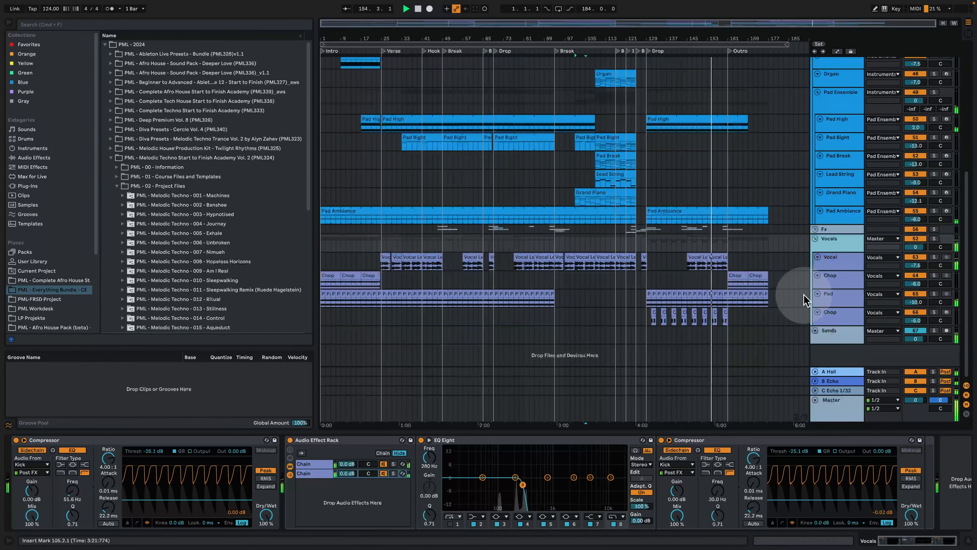
{"action": "left_click", "coordinate": [833, 227]}
Inspect the effect chains on the Pad Ensemble, Melody Lead and Instruments groups.
{"action": "scroll", "coordinate": [825, 258], "scroll_direction": "up", "scroll_amount": 3}
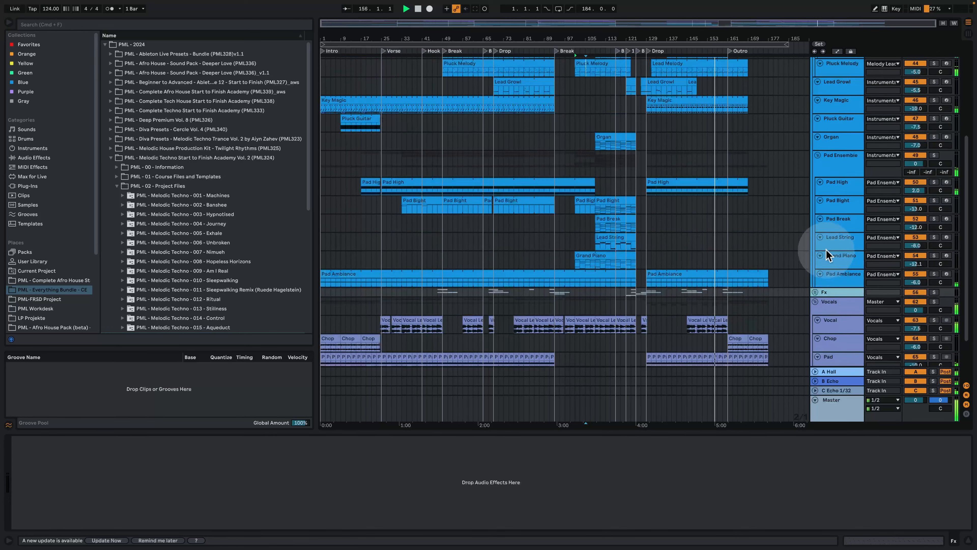
{"action": "left_click", "coordinate": [827, 153]}
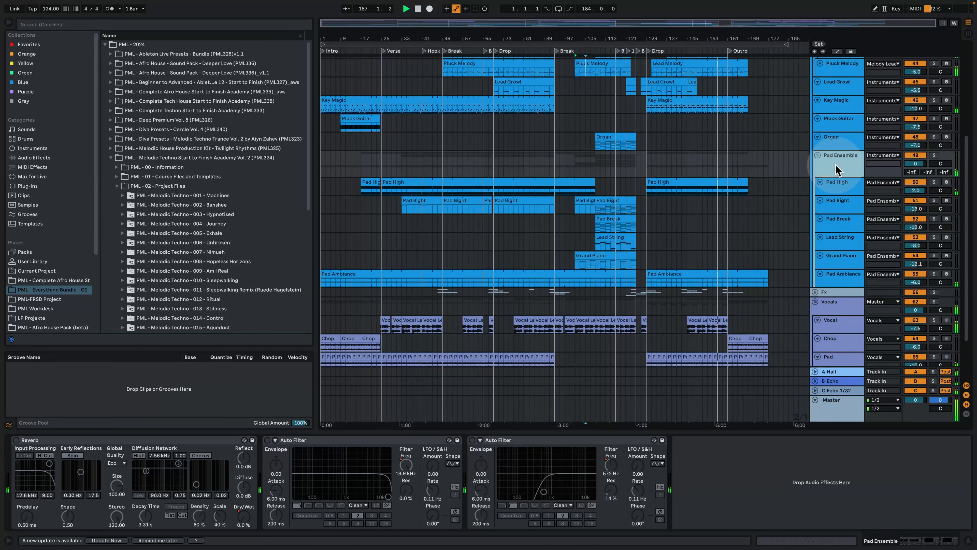
{"action": "scroll", "coordinate": [846, 231], "scroll_direction": "up", "scroll_amount": 4}
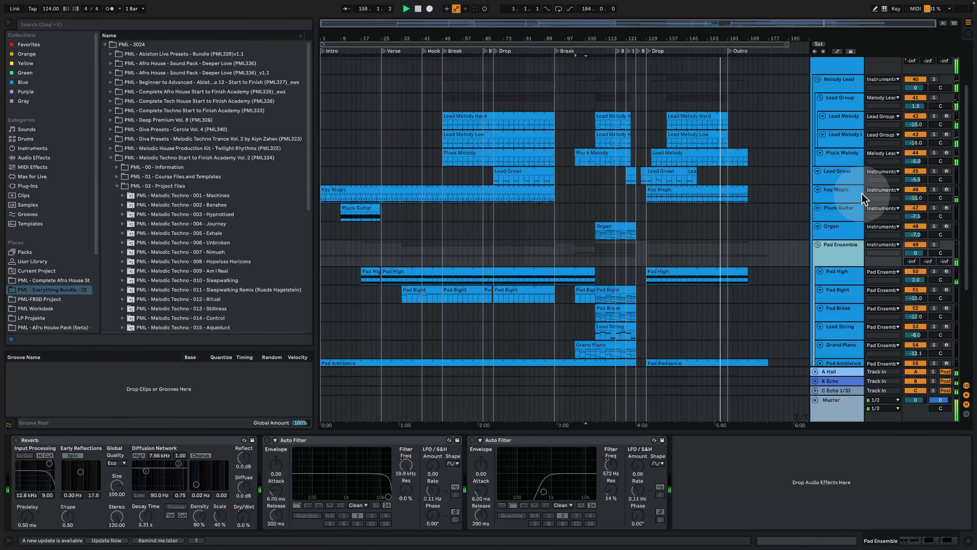
{"action": "scroll", "coordinate": [864, 195], "scroll_direction": "up", "scroll_amount": 1}
{"action": "scroll", "coordinate": [857, 181], "scroll_direction": "up", "scroll_amount": 1}
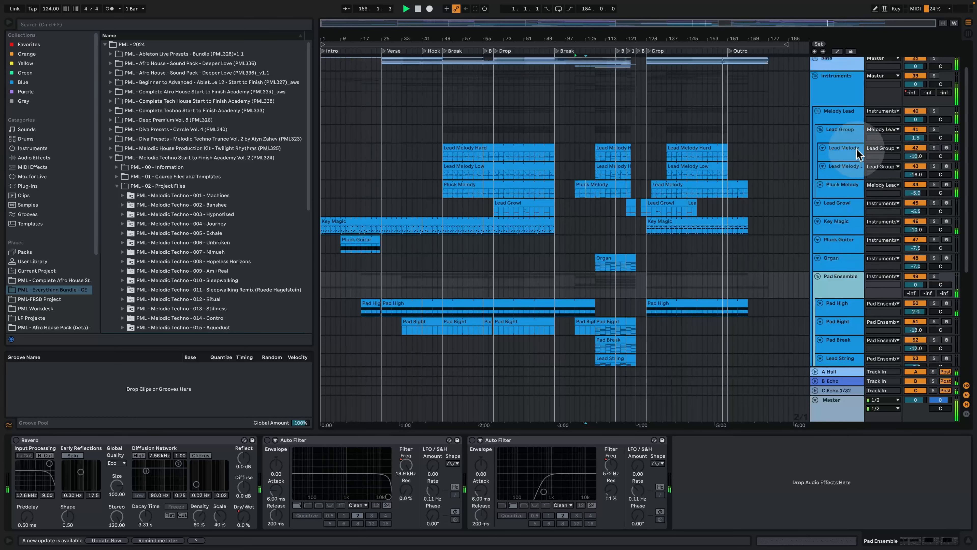
{"action": "left_click", "coordinate": [835, 115]}
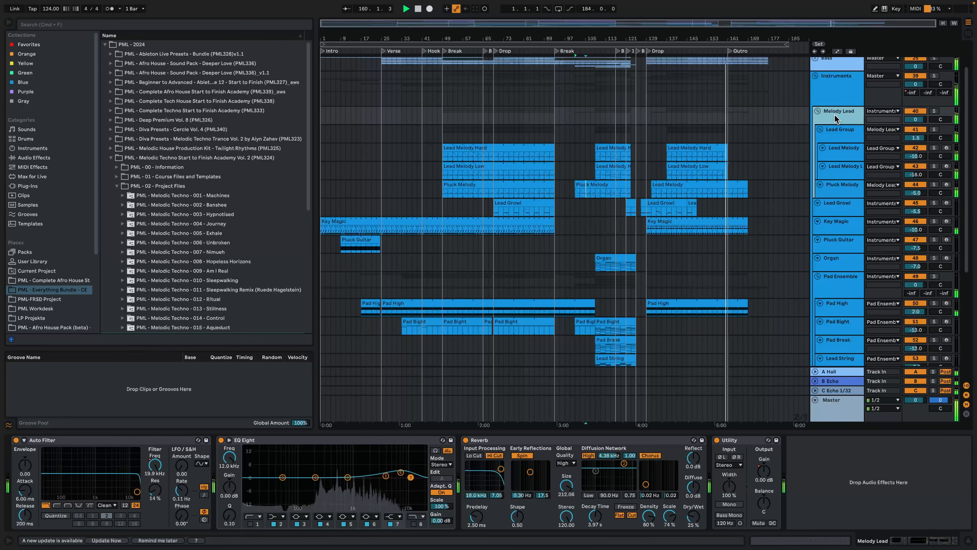
{"action": "left_click", "coordinate": [837, 99]}
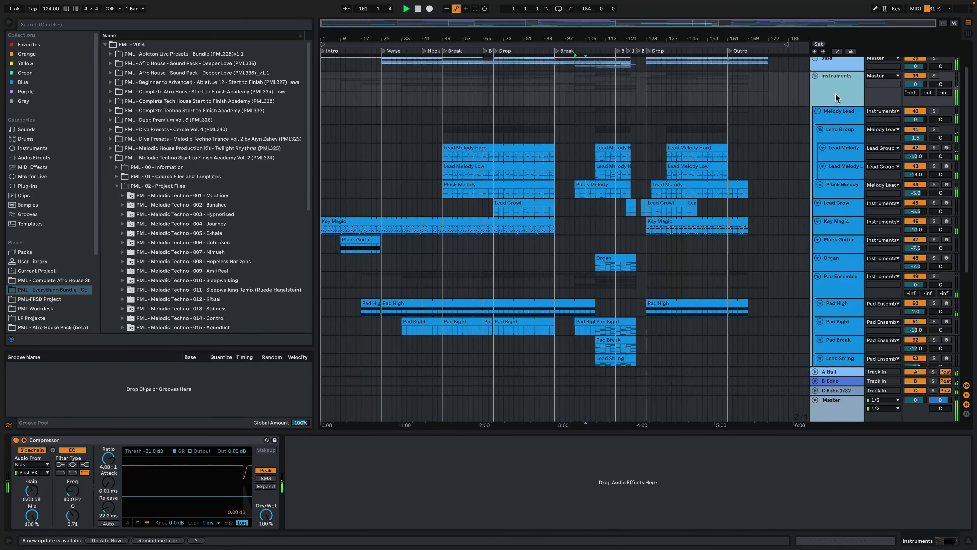
Inspect the Drums group's effect chain with Multiband Dynamics, Compressor and Saturator.
{"action": "scroll", "coordinate": [742, 231], "scroll_direction": "up", "scroll_amount": 2}
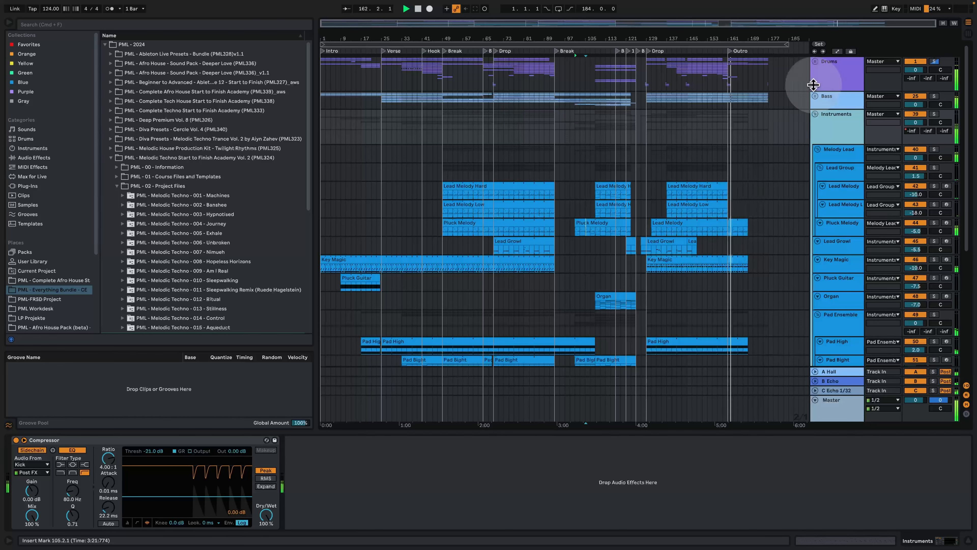
{"action": "left_click", "coordinate": [848, 101]}
{"action": "left_click", "coordinate": [831, 81]}
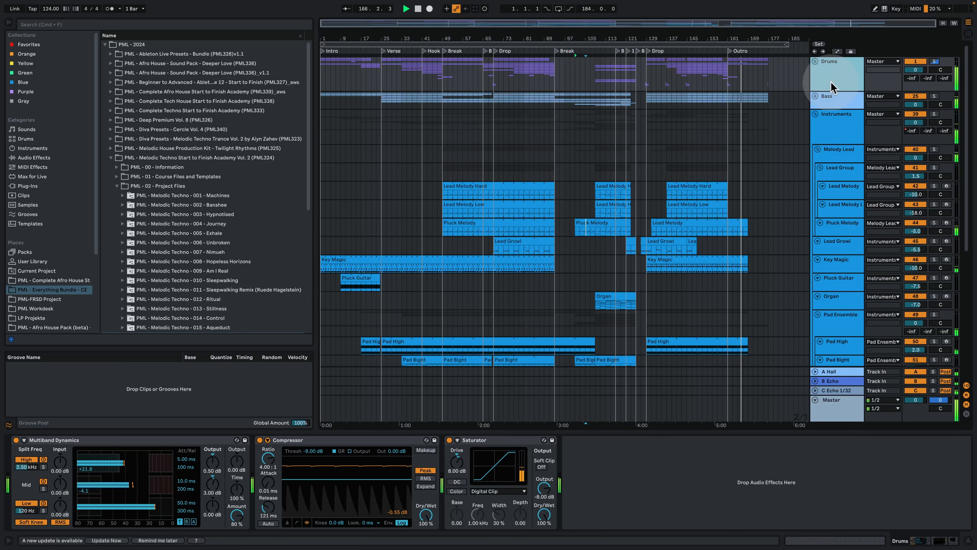
{"action": "left_click", "coordinate": [831, 94]}
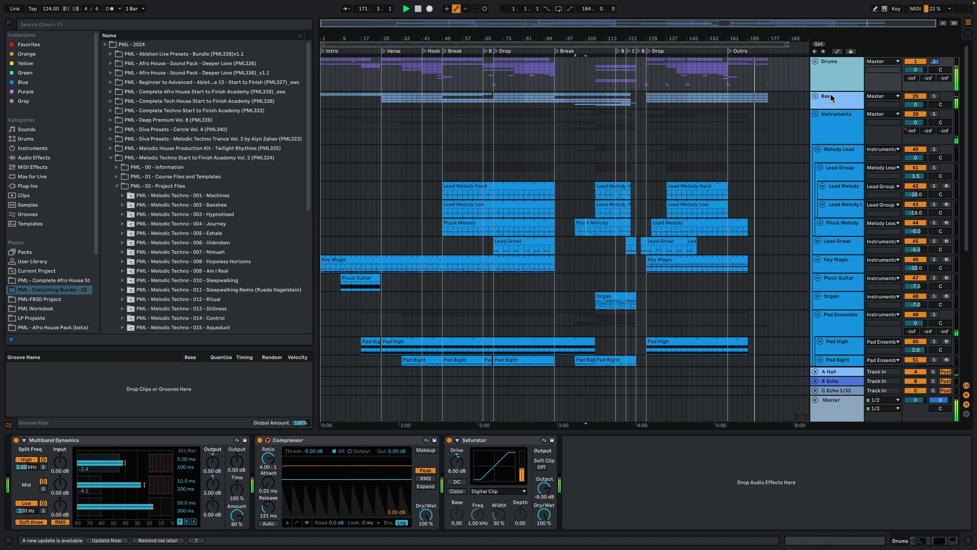
{"action": "left_click", "coordinate": [823, 129]}
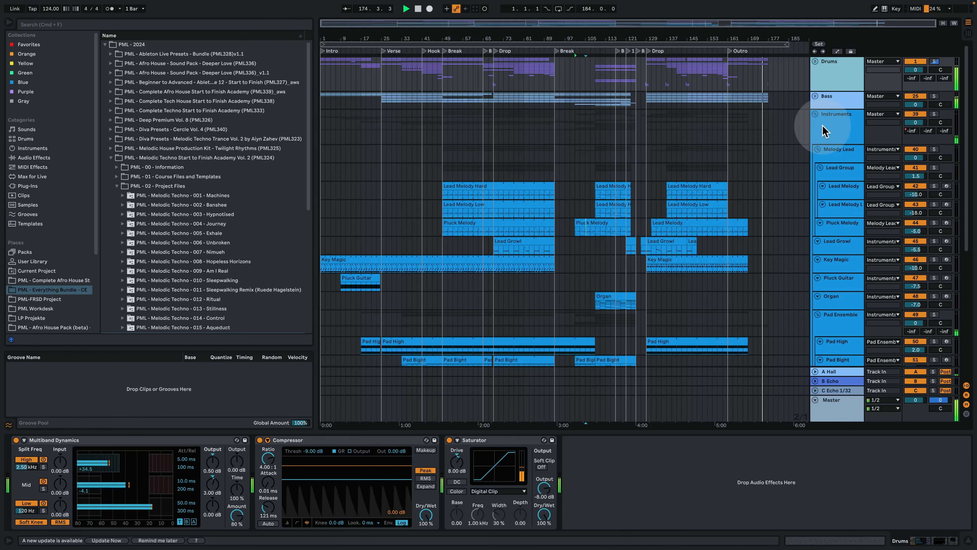